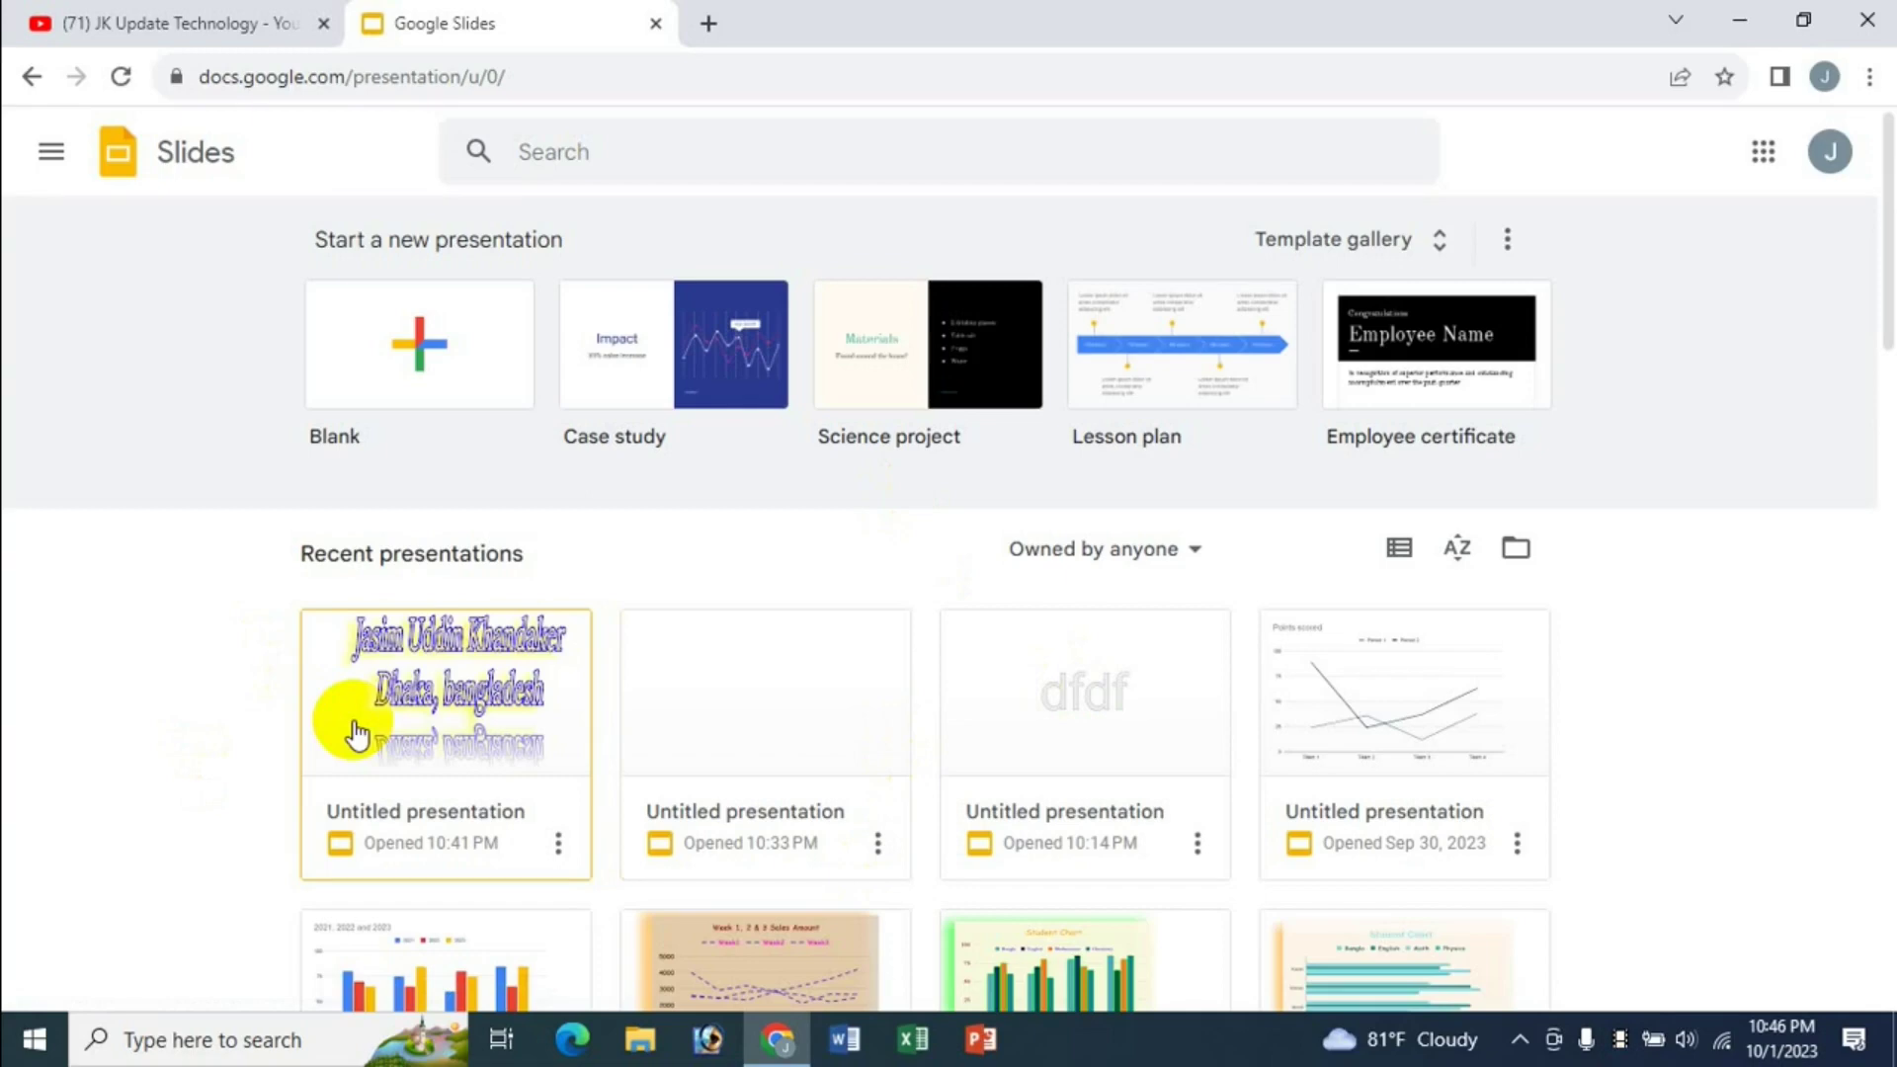
Create a new blank presentation and close the theme suggestions
left_click(357, 734)
scroll(1291, 705, "down", 3)
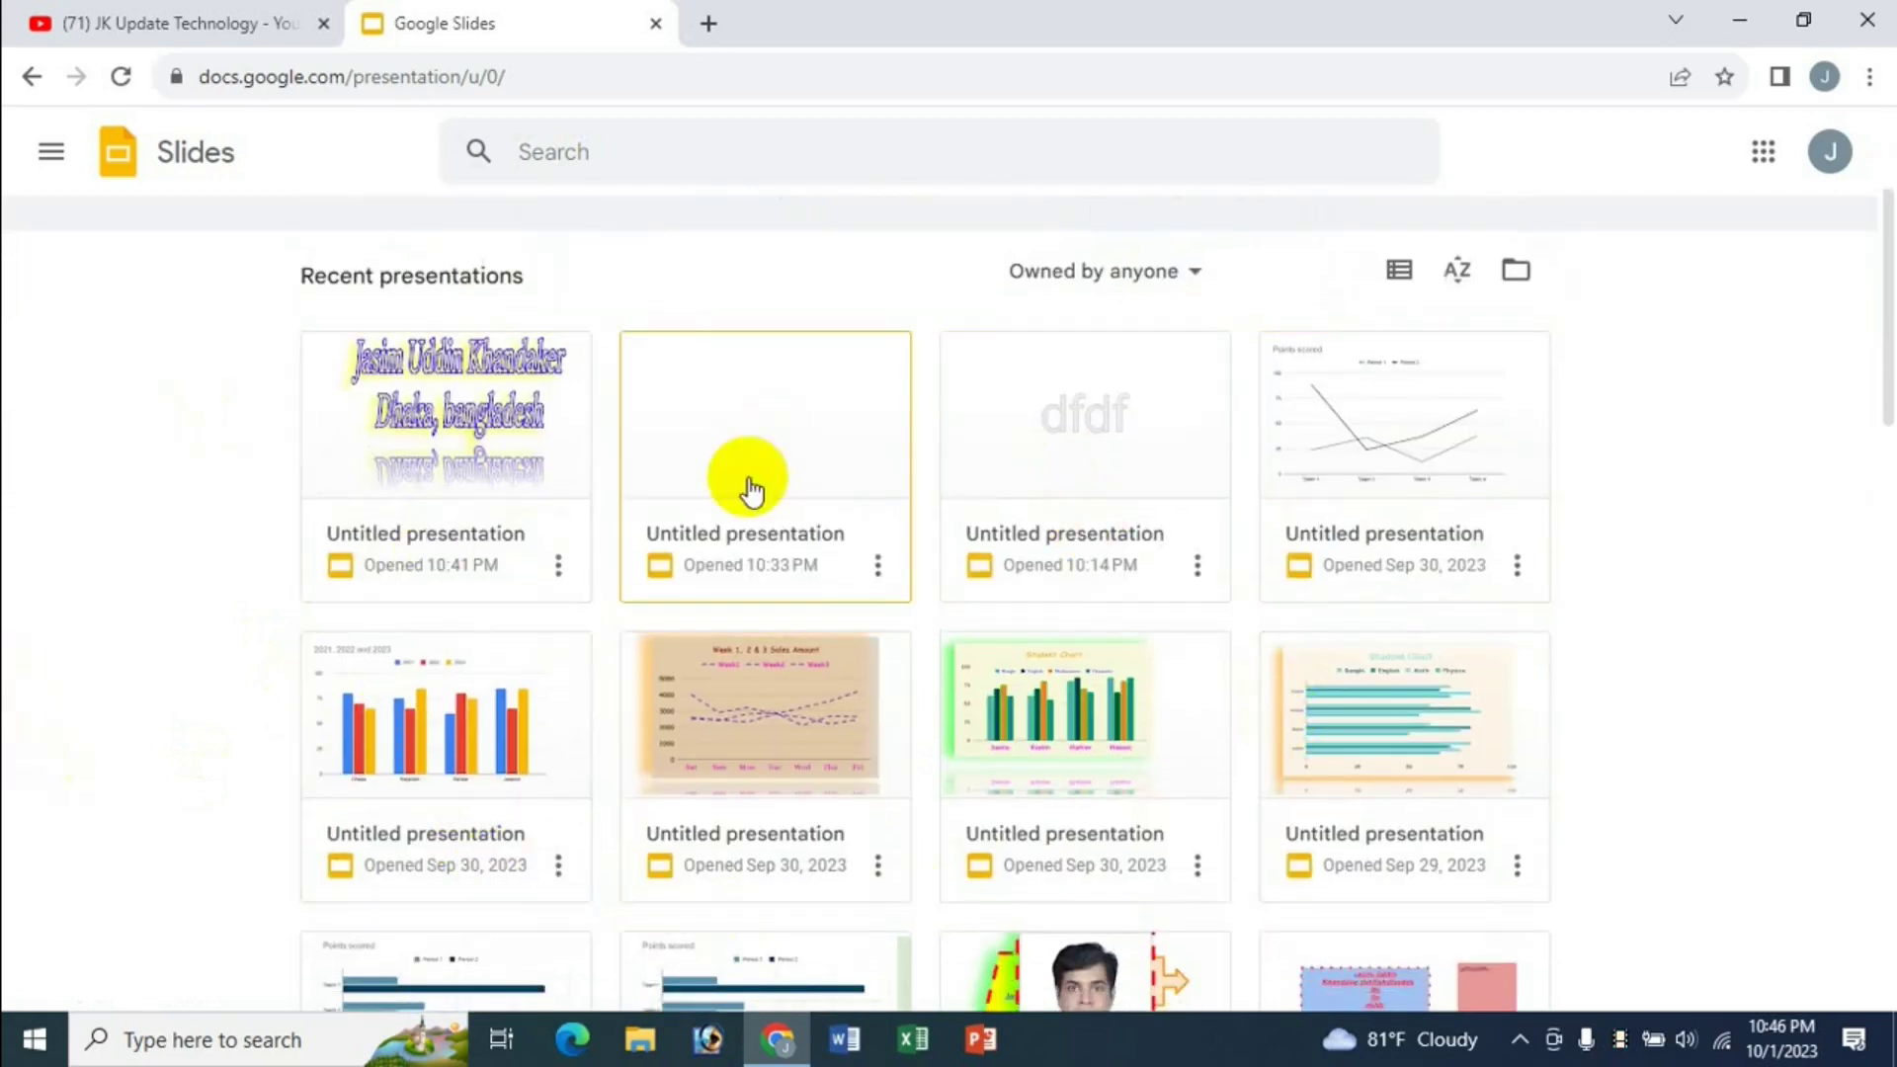
scroll(784, 645, "up", 3)
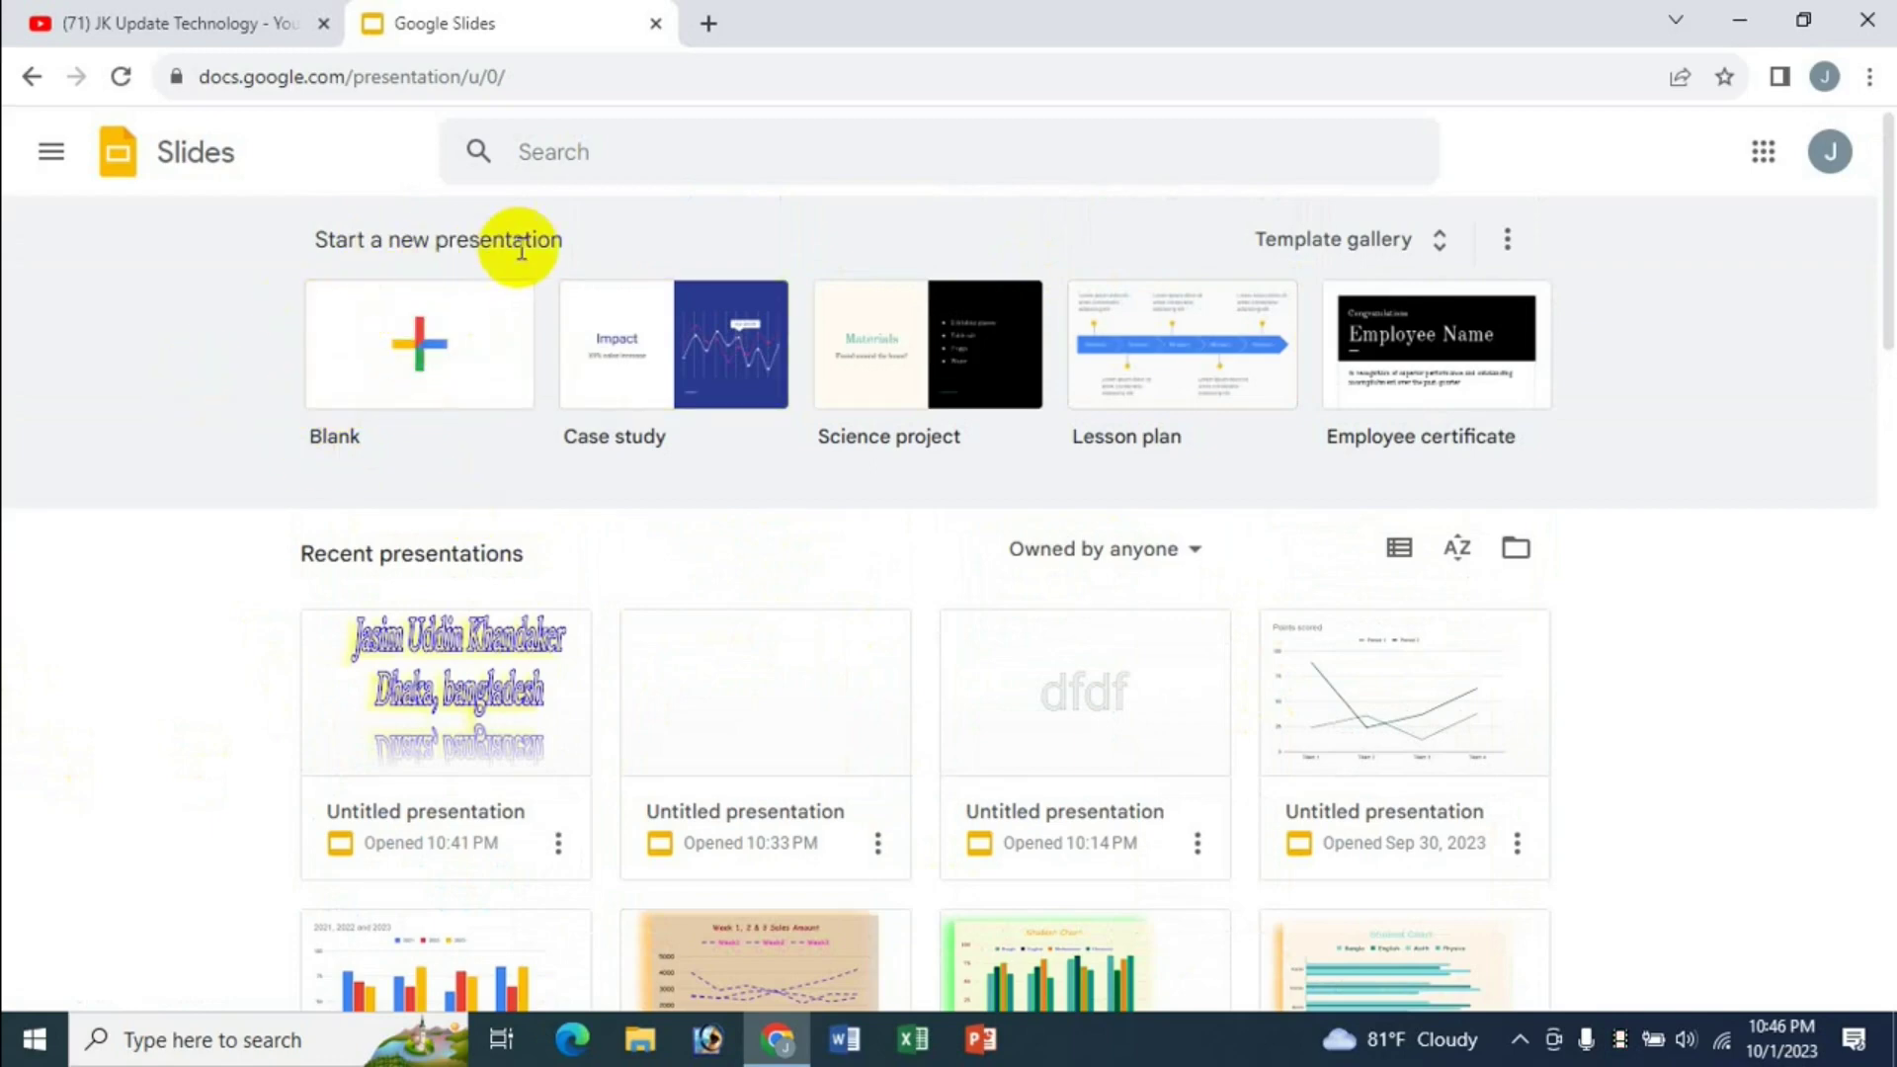
left_click(418, 356)
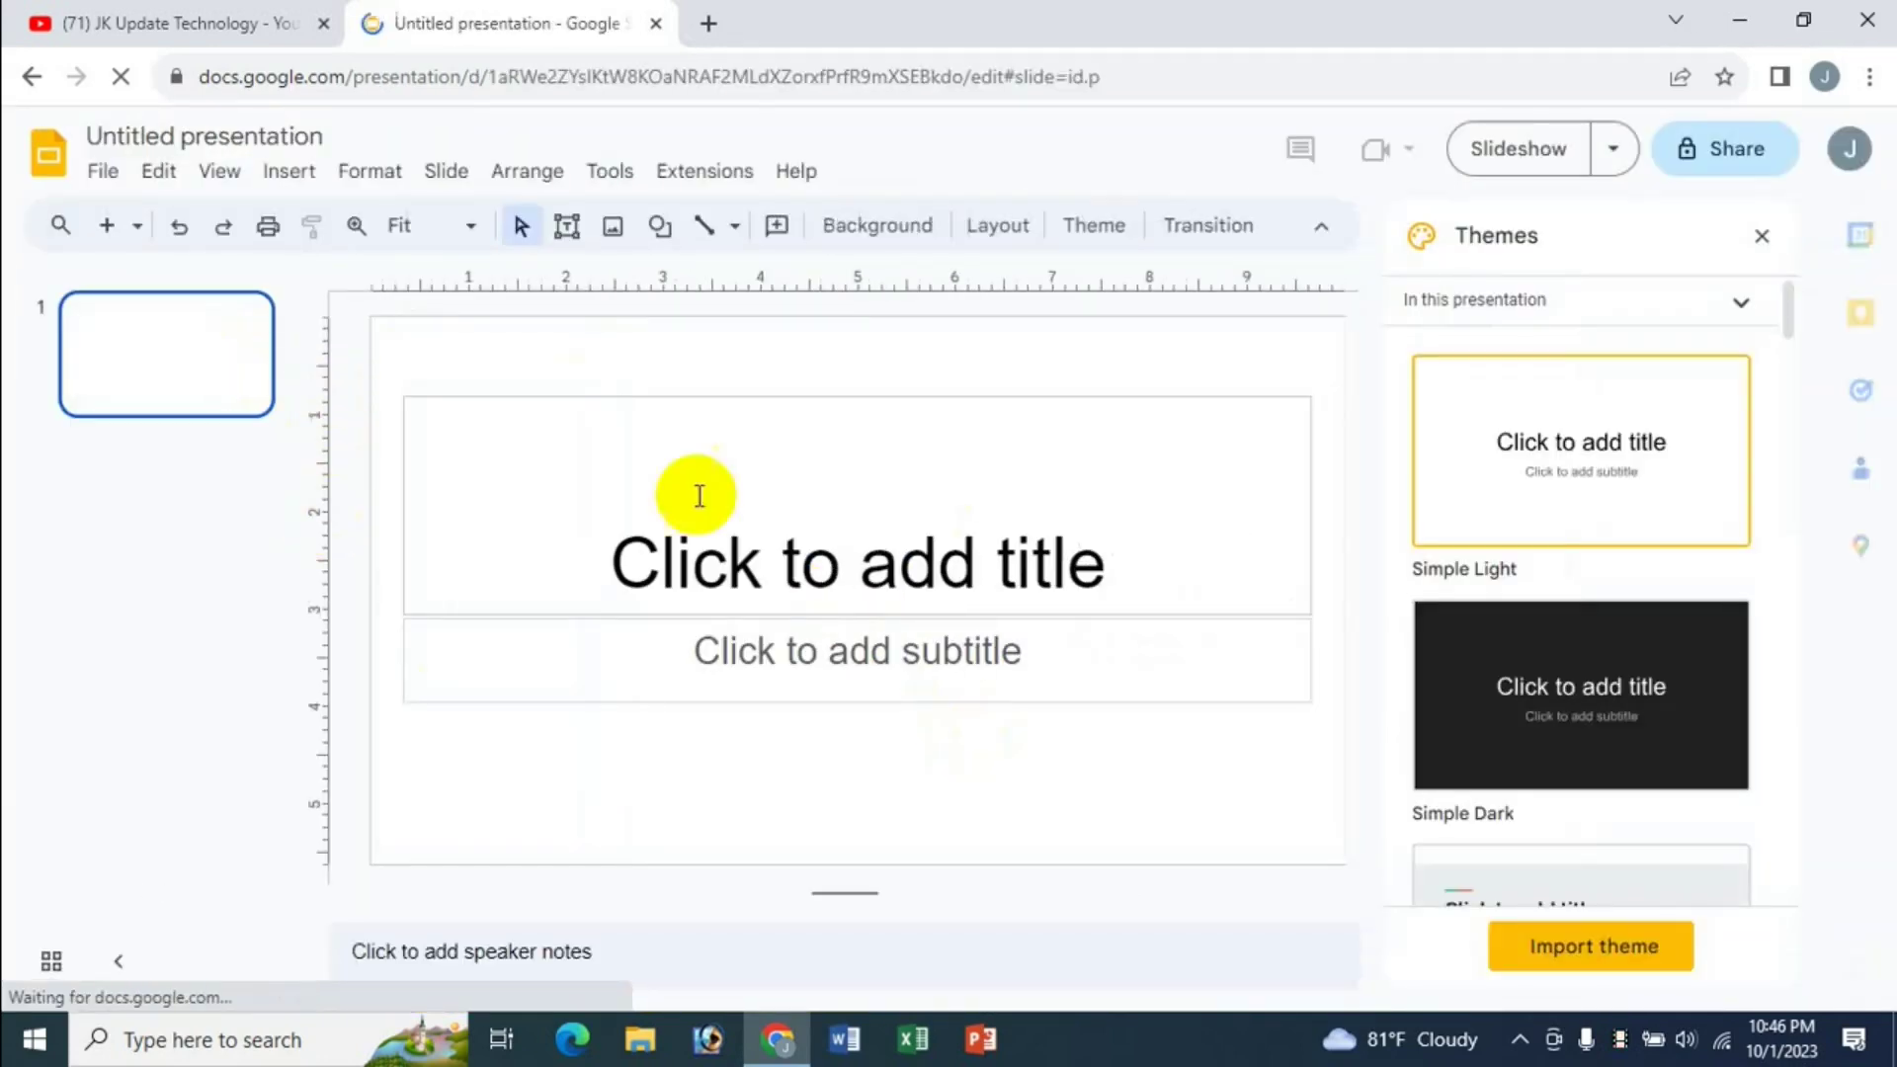
left_click(1762, 236)
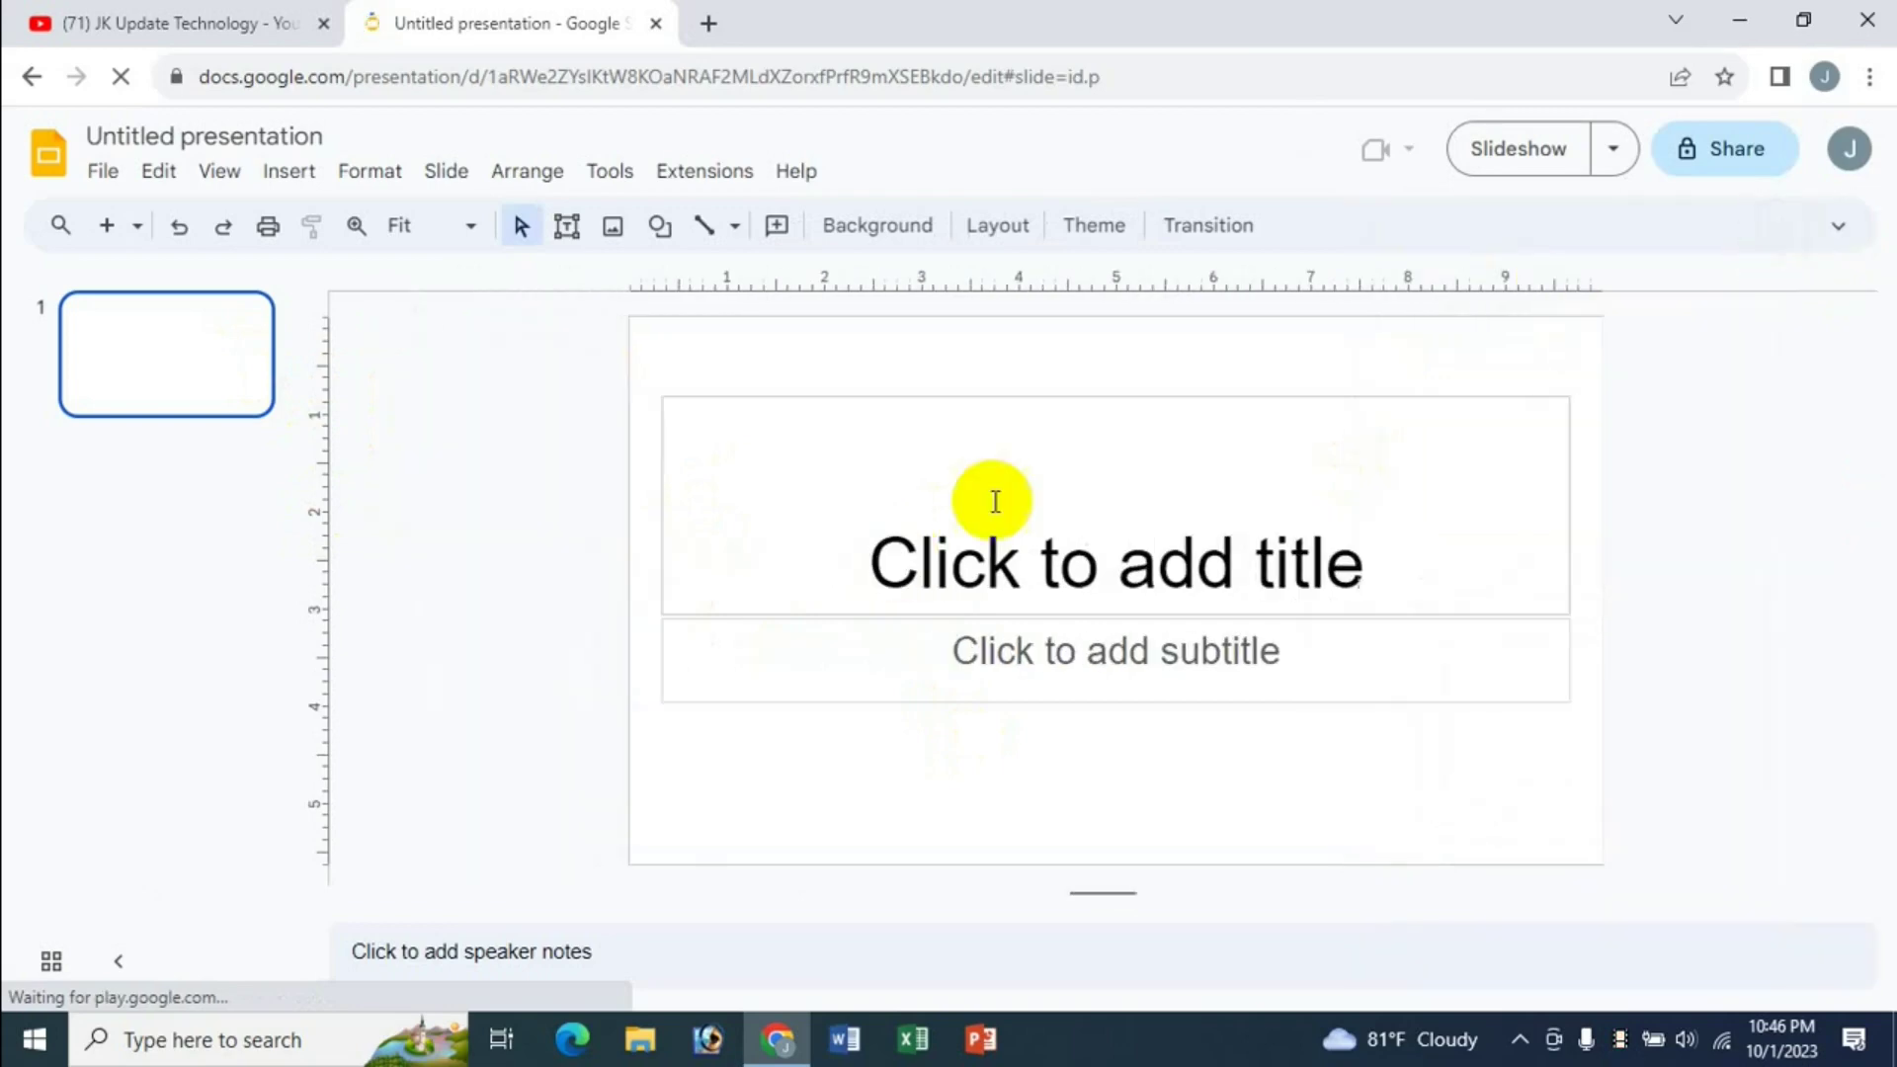
Delete the title and subtitle placeholders so the first slide is empty
key("ctrl+shift+f")
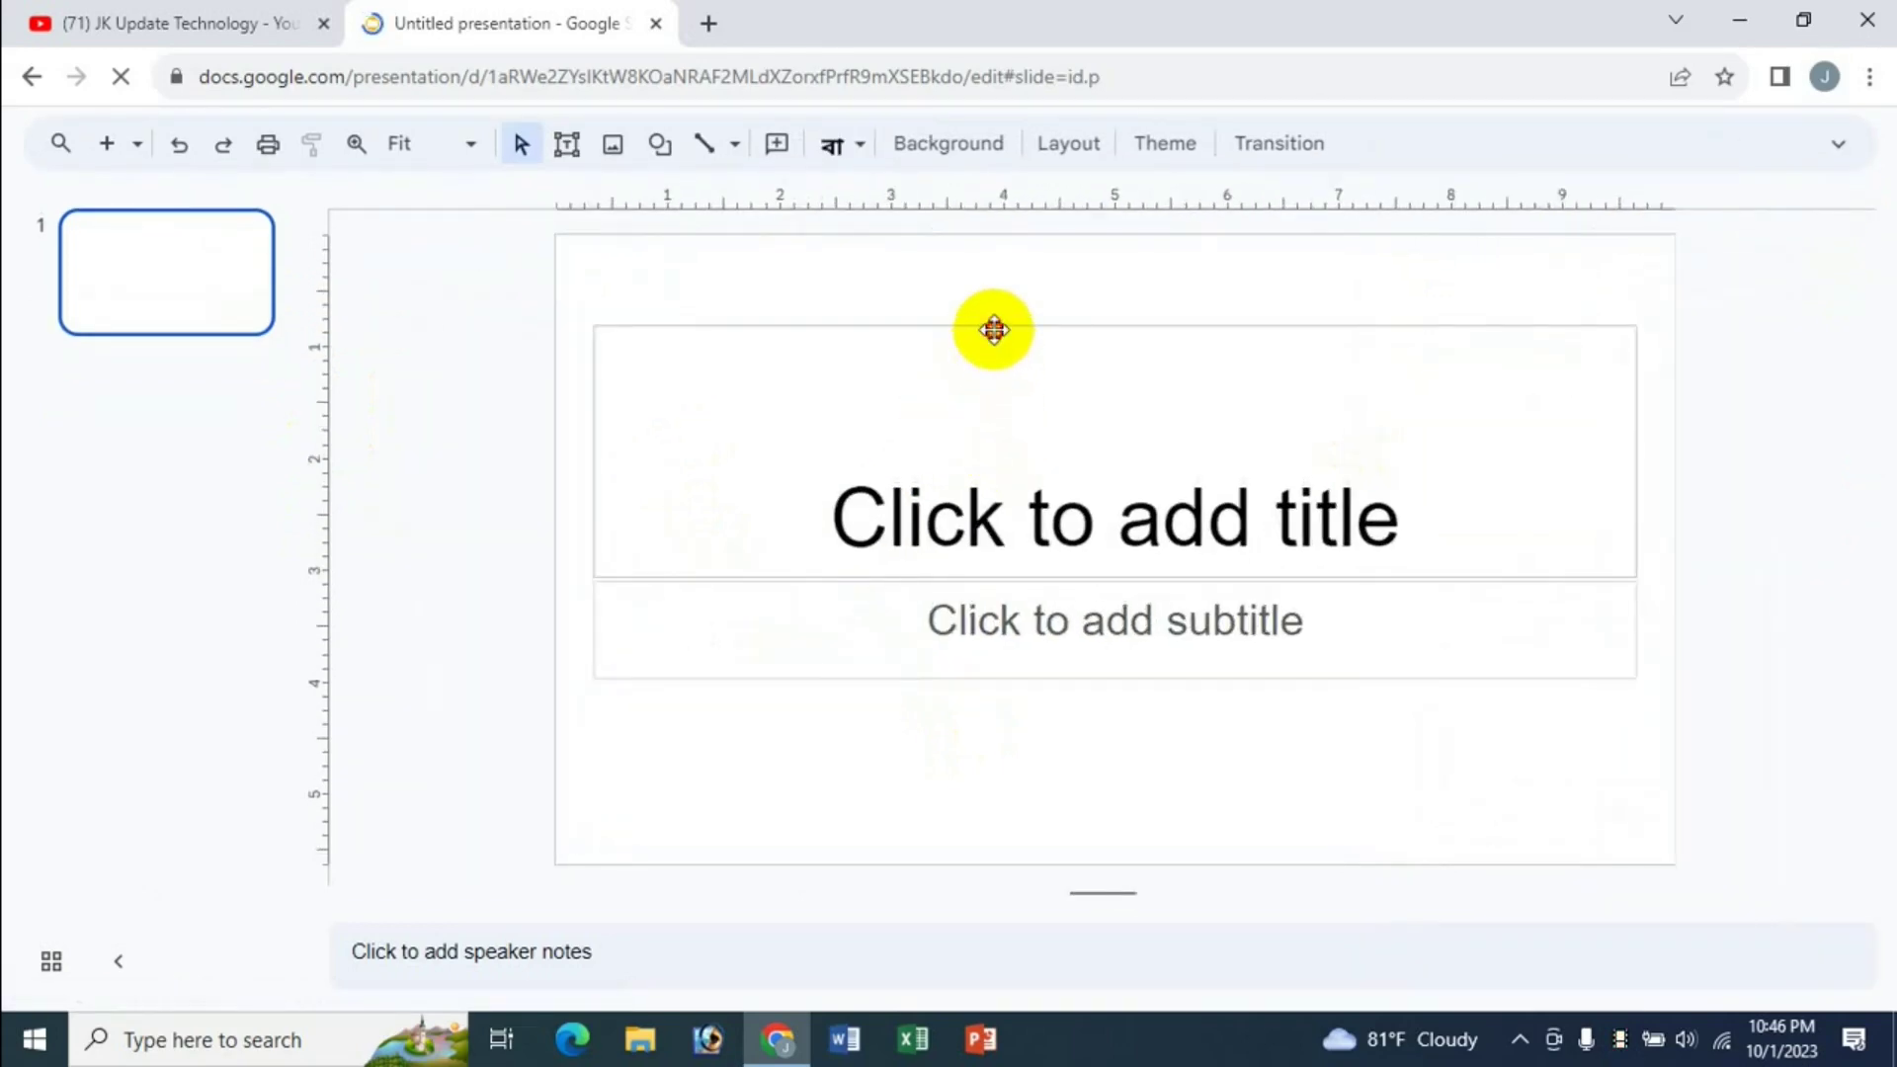
left_click(994, 327)
key("Delete")
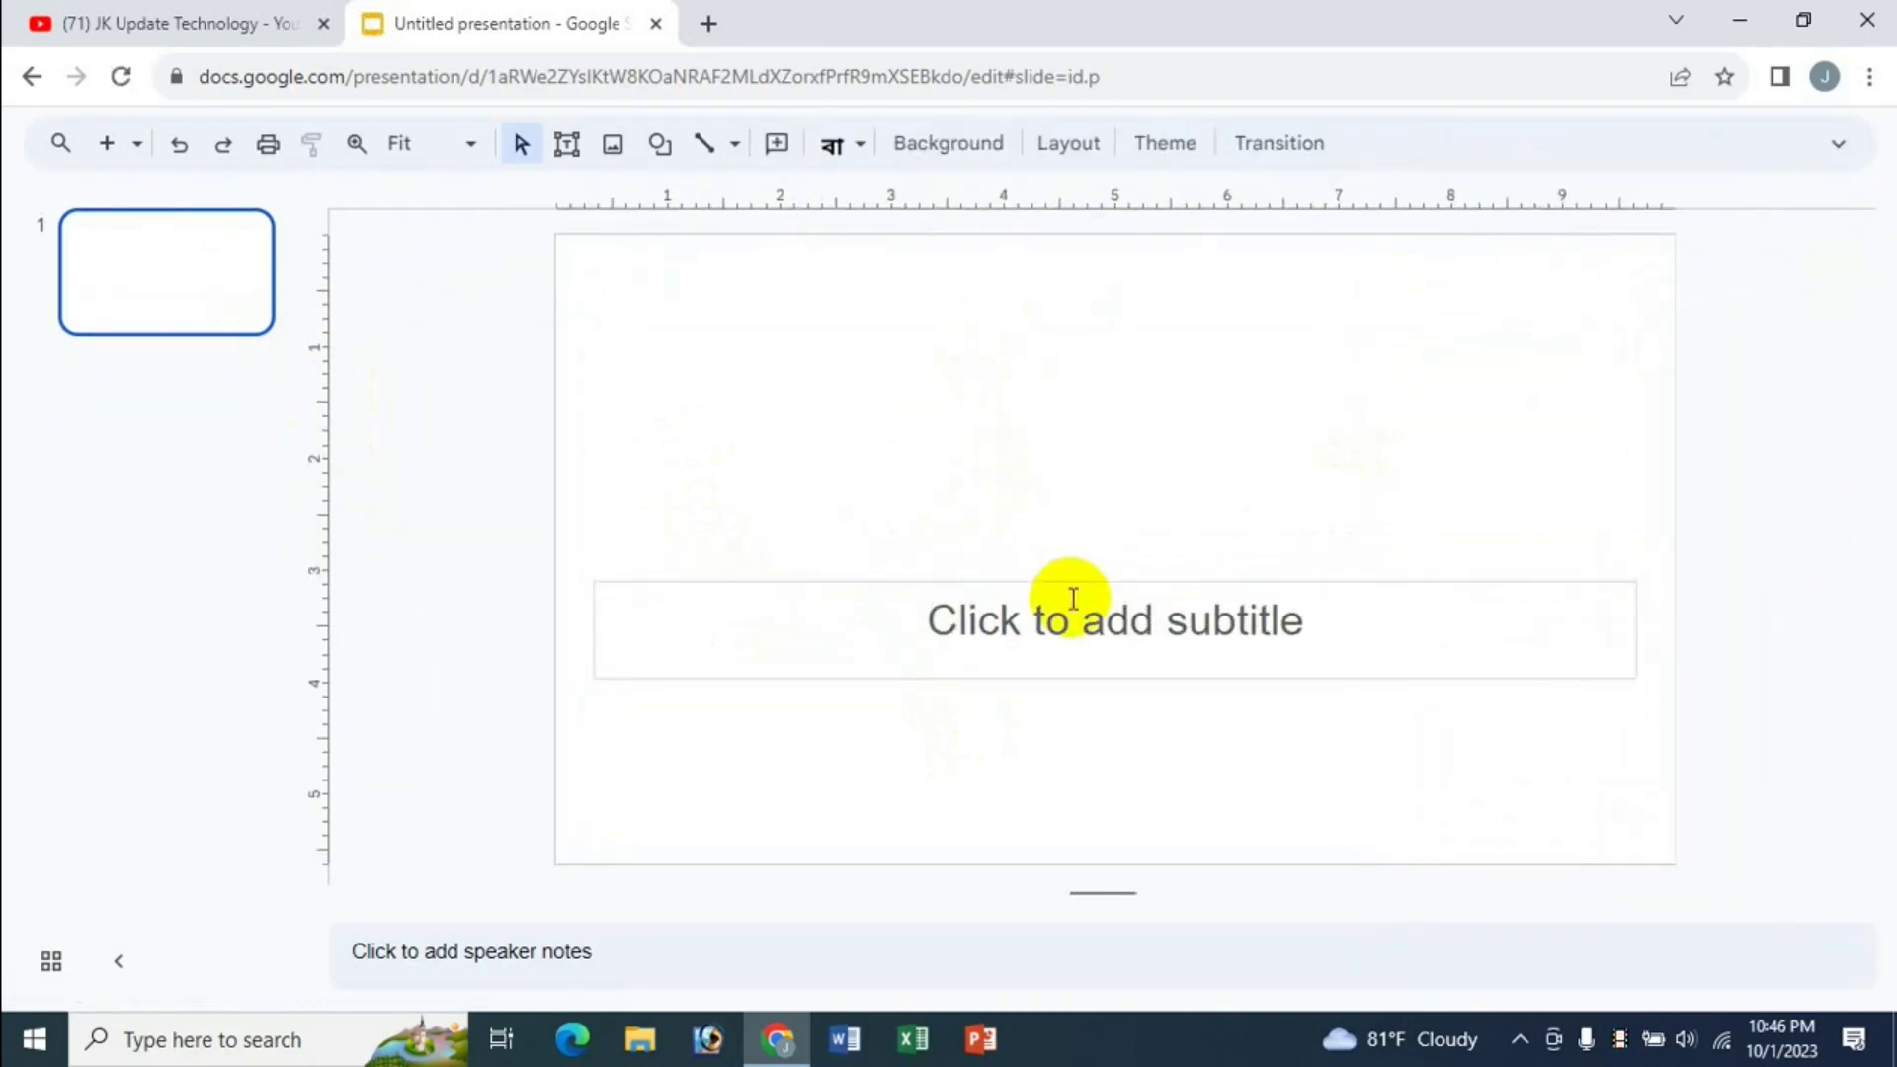
left_click(1049, 588)
key("Delete")
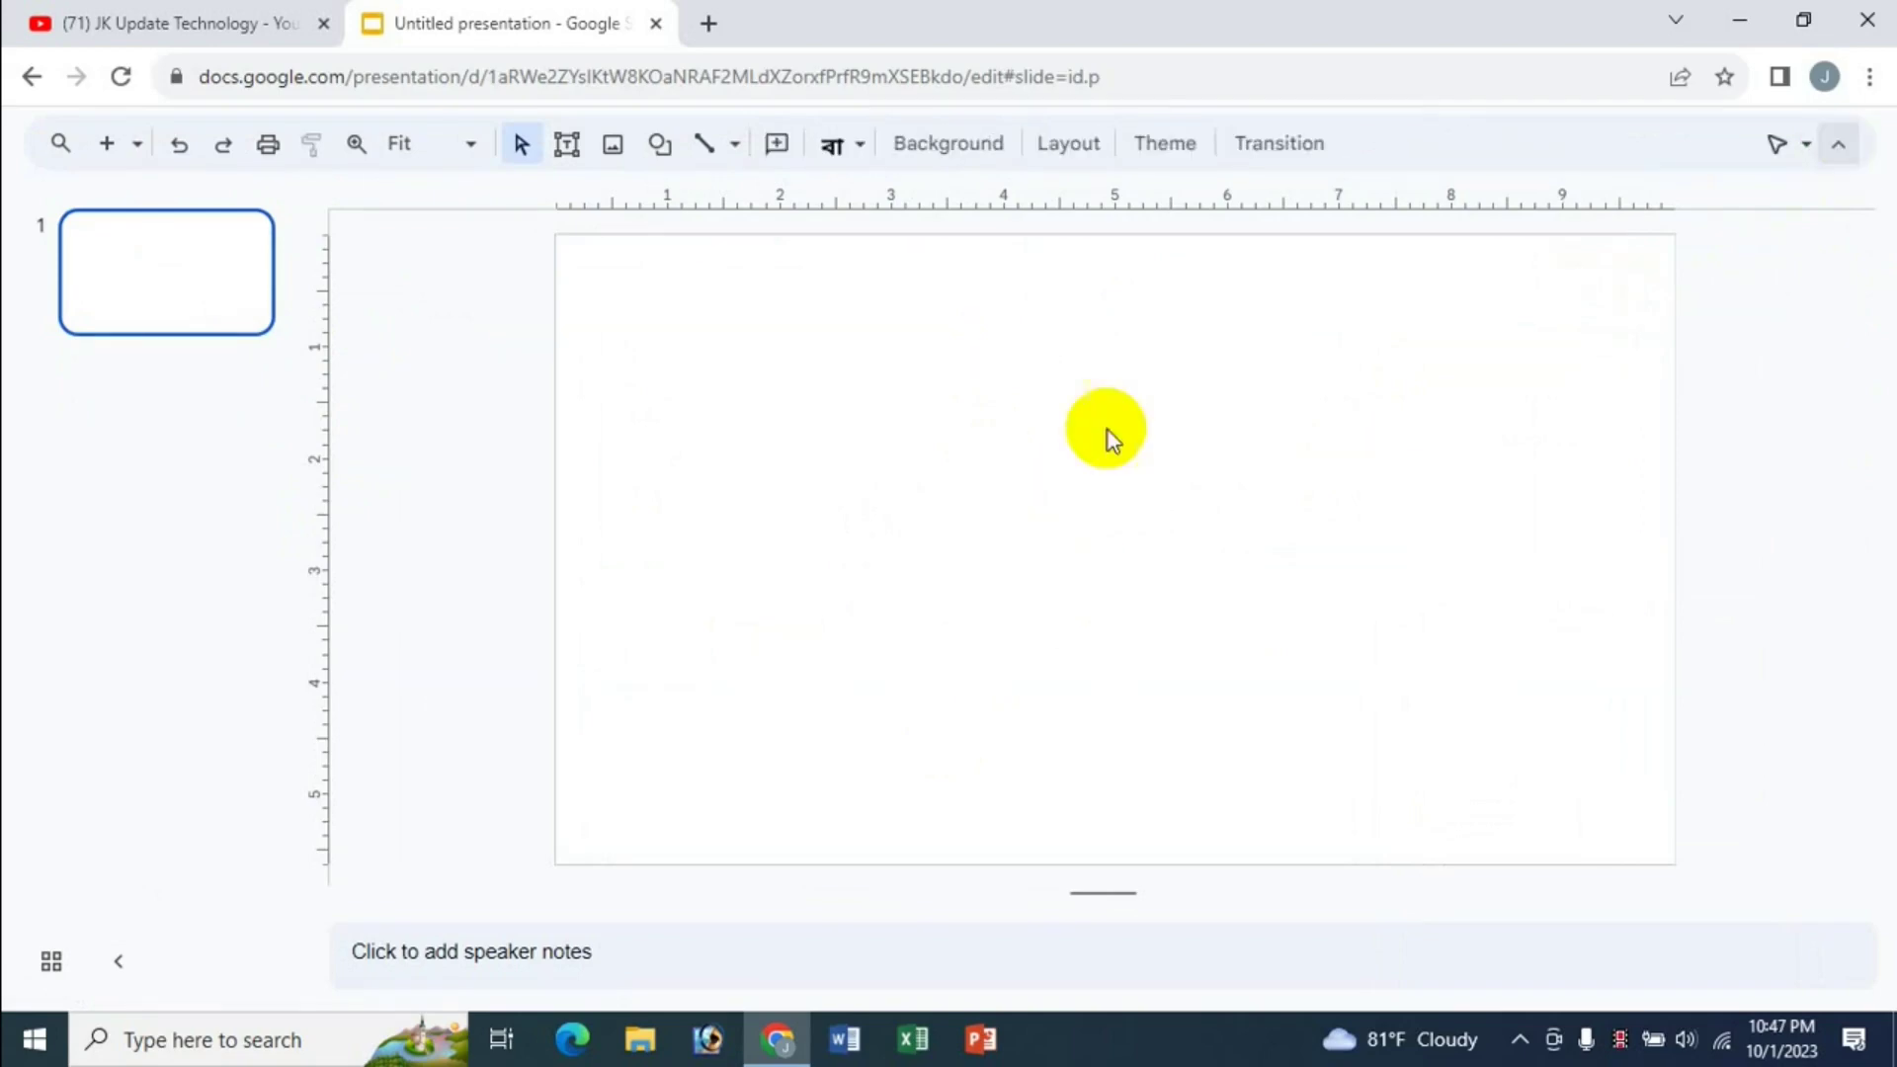
key("ctrl+shift+f")
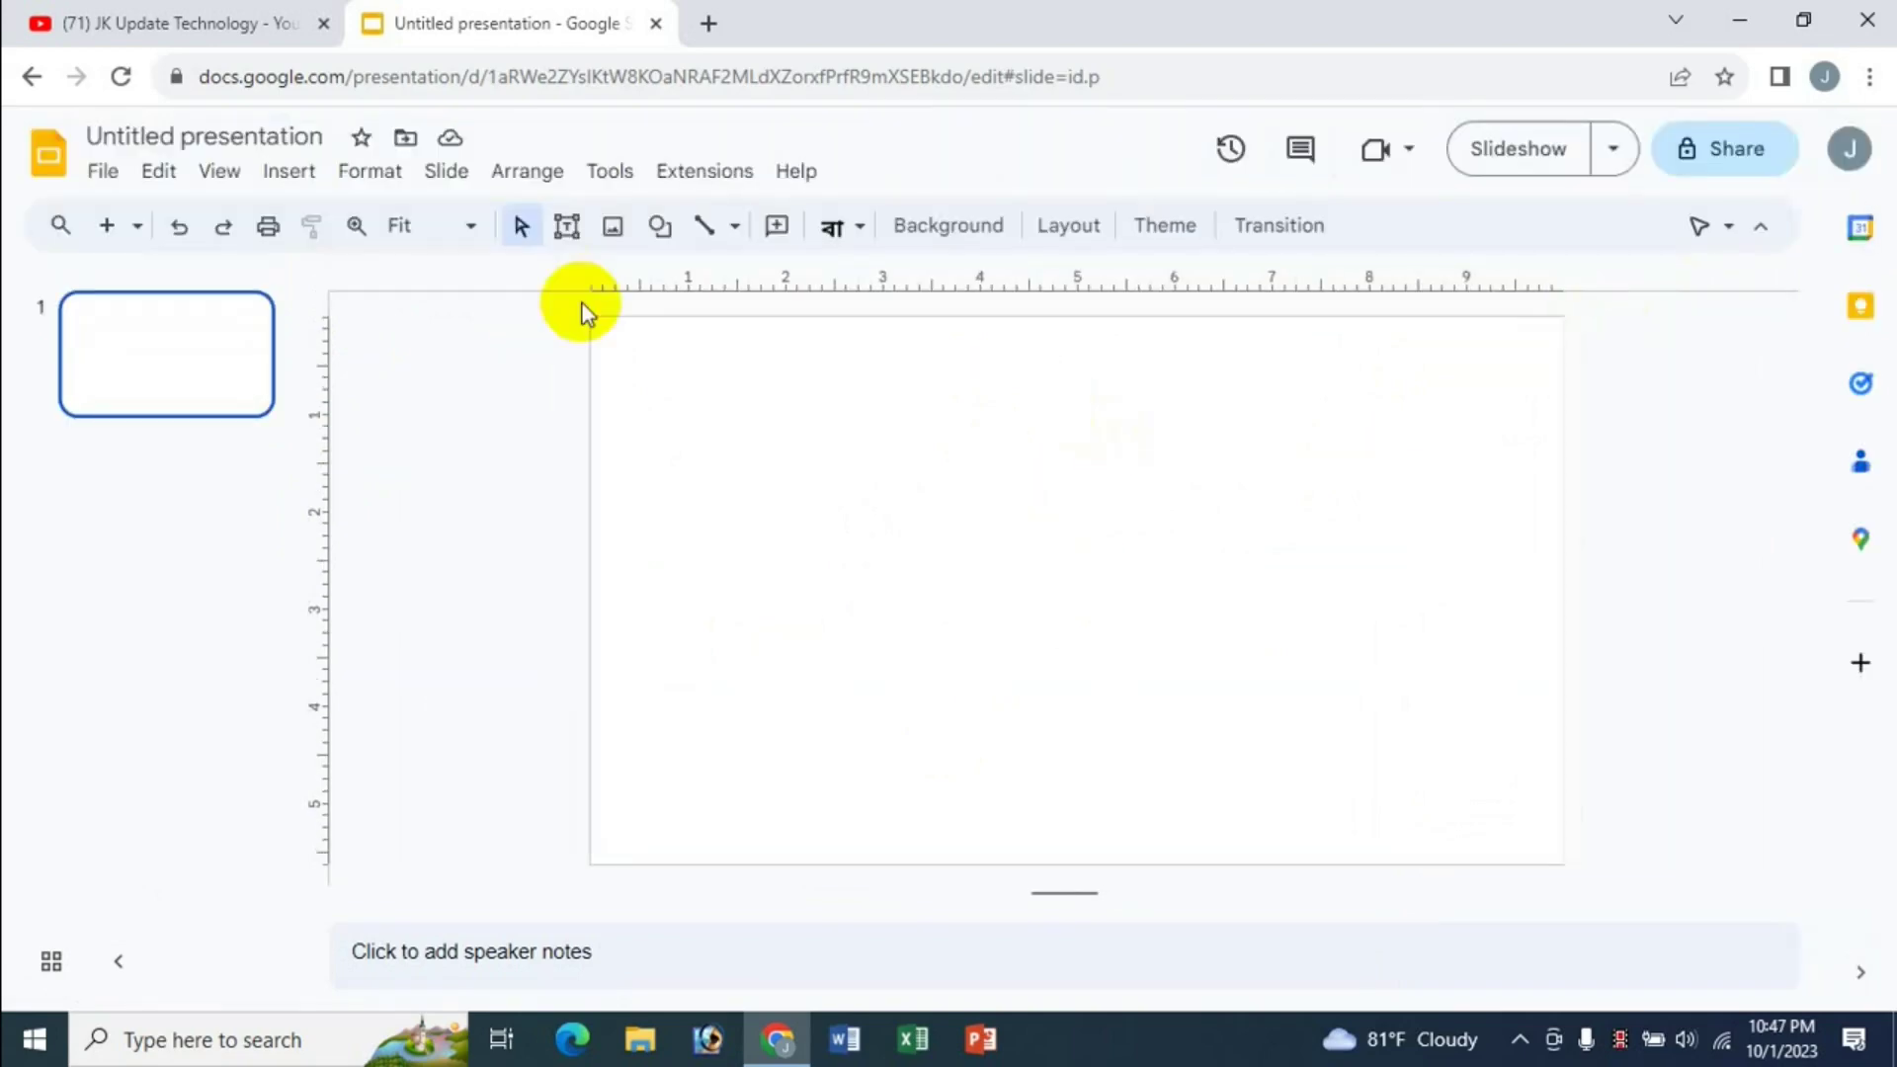
Draw a straight line sloping down to the right across mid-slide, from about 1.5 to 6 on the horizontal ruler
left_click(302, 186)
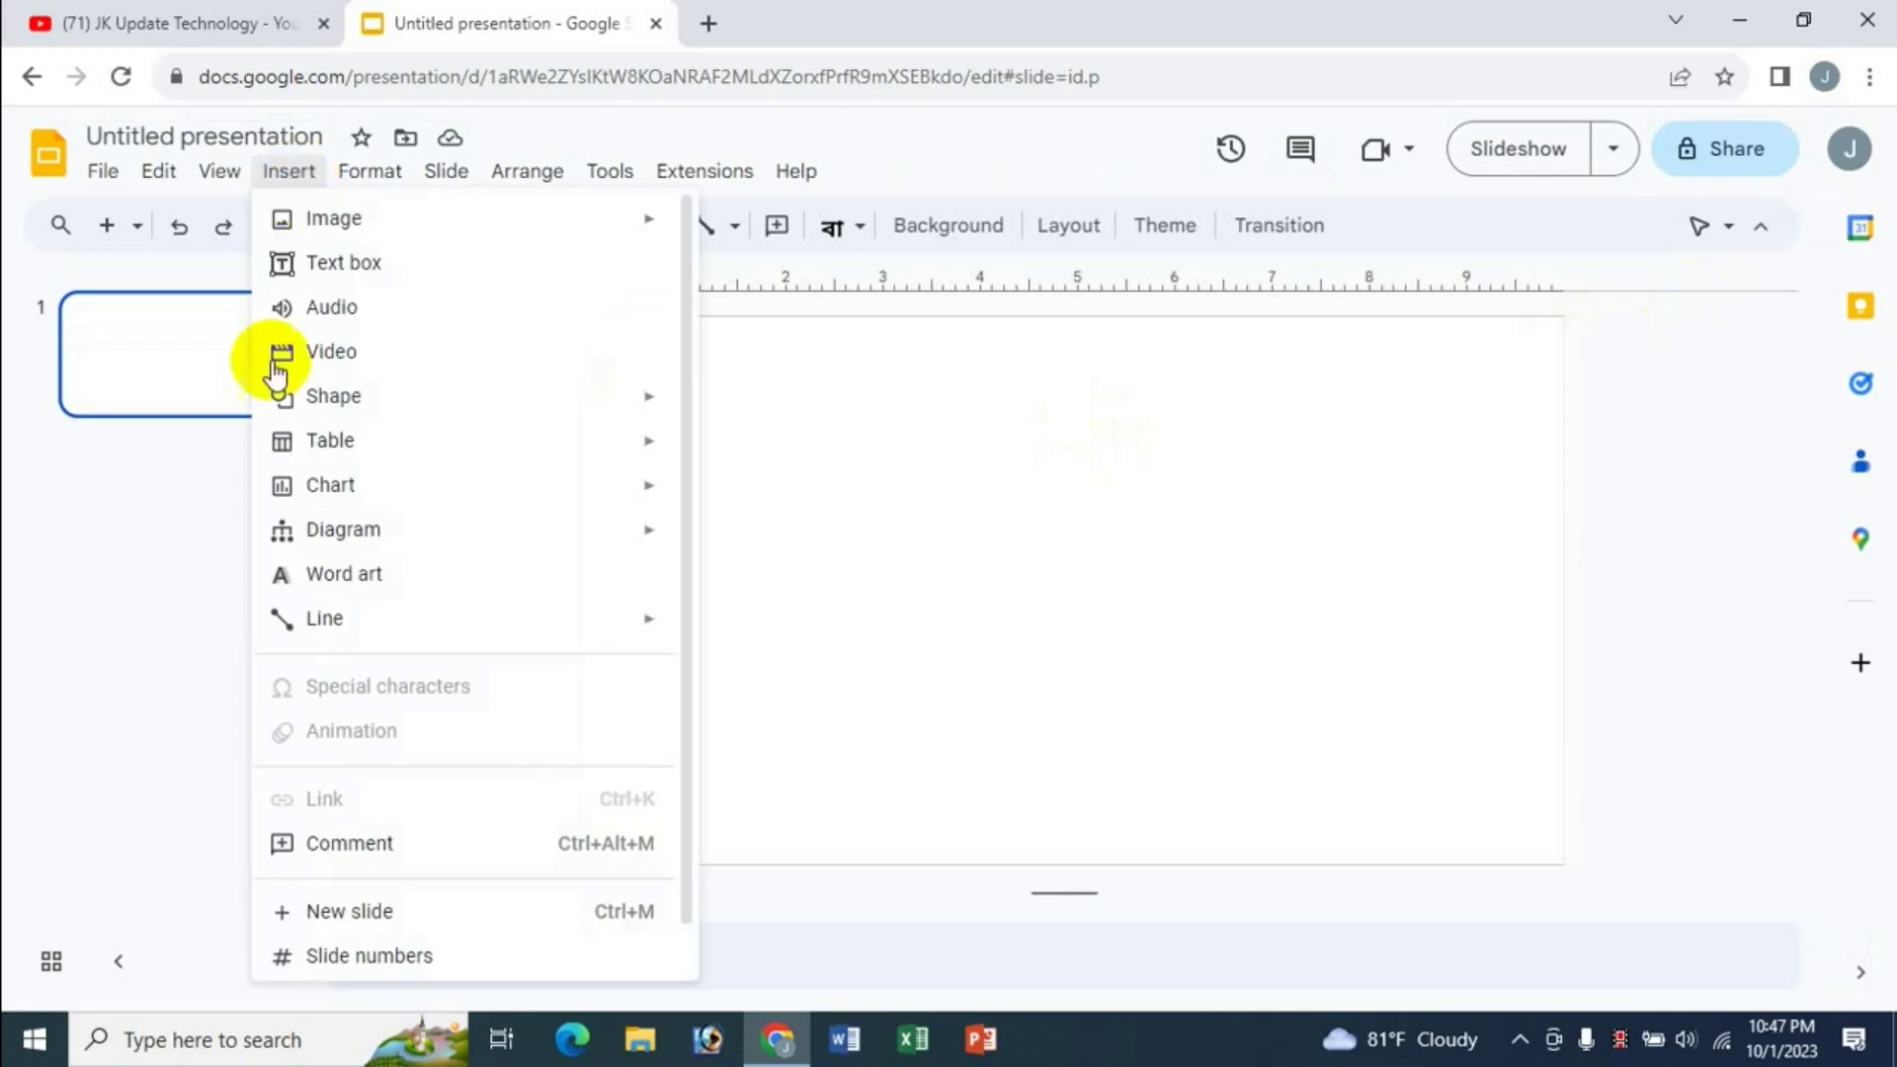
mouse_move(324, 637)
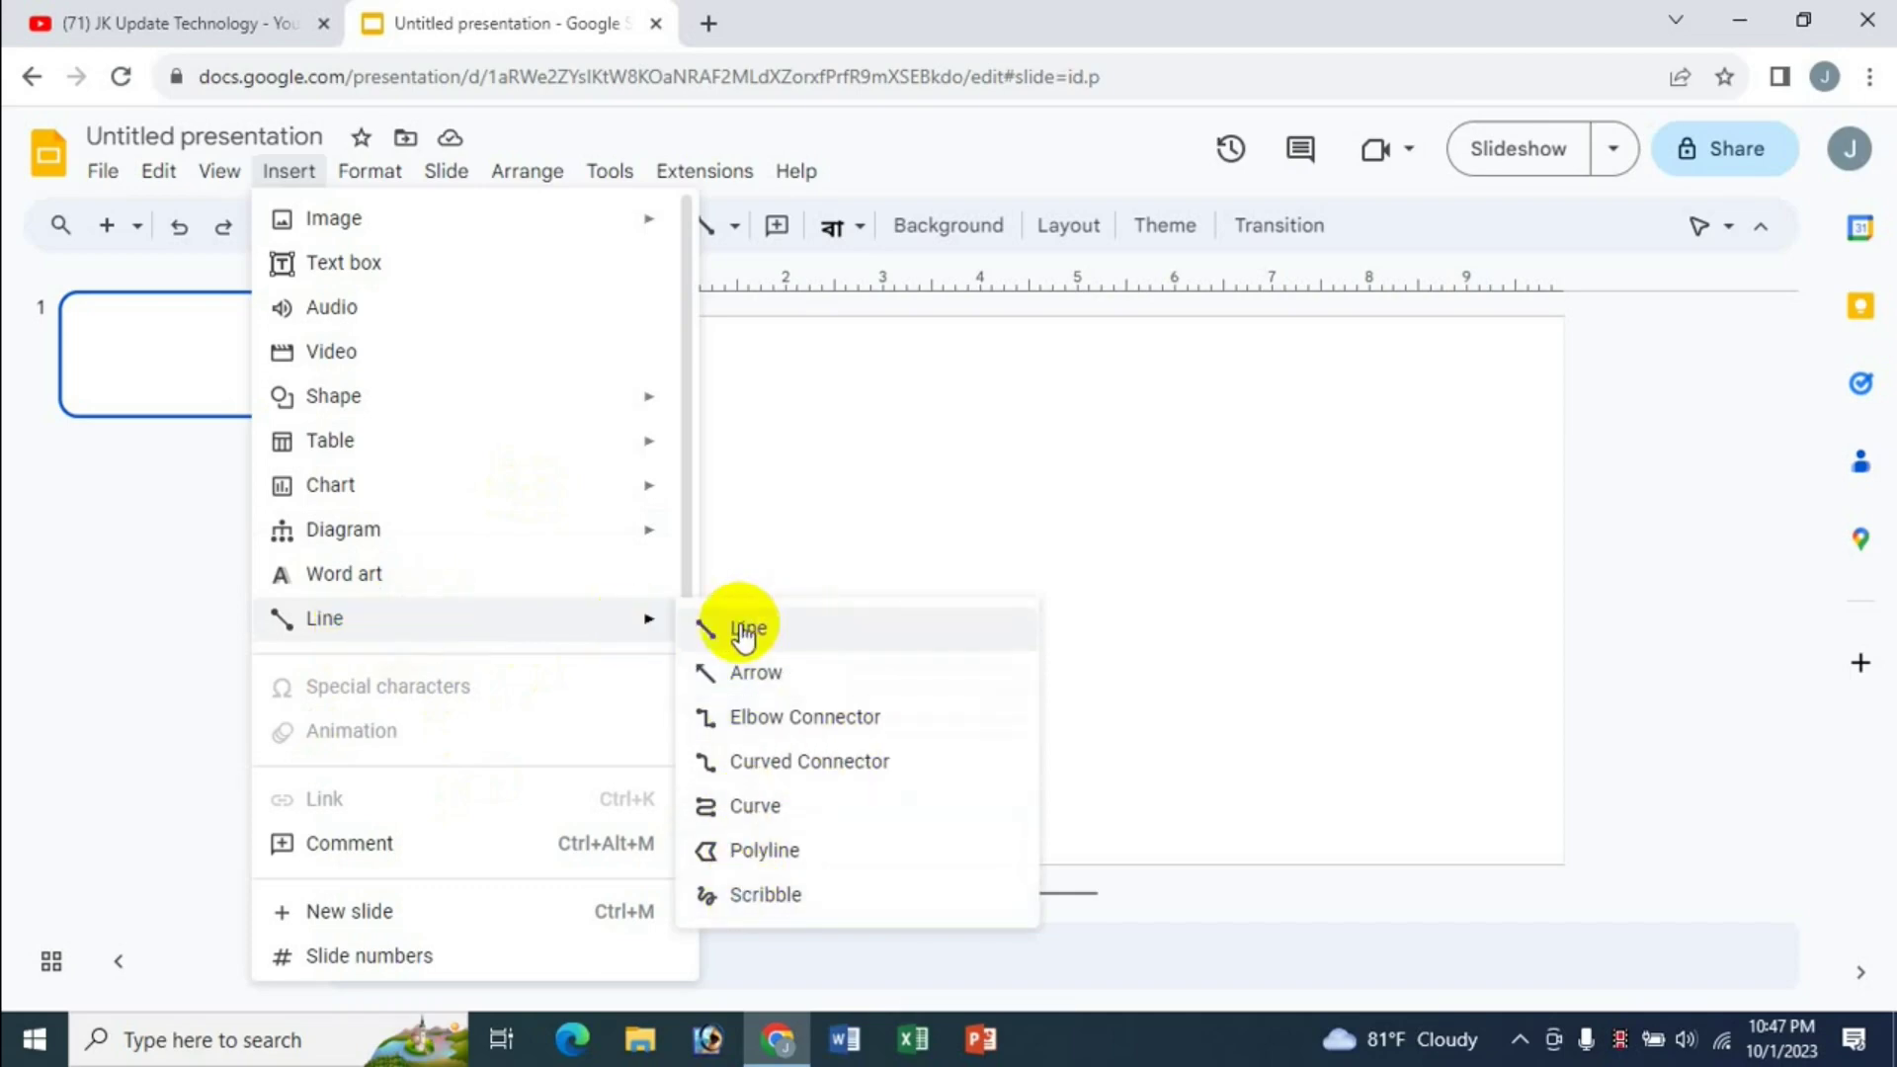
left_click(743, 632)
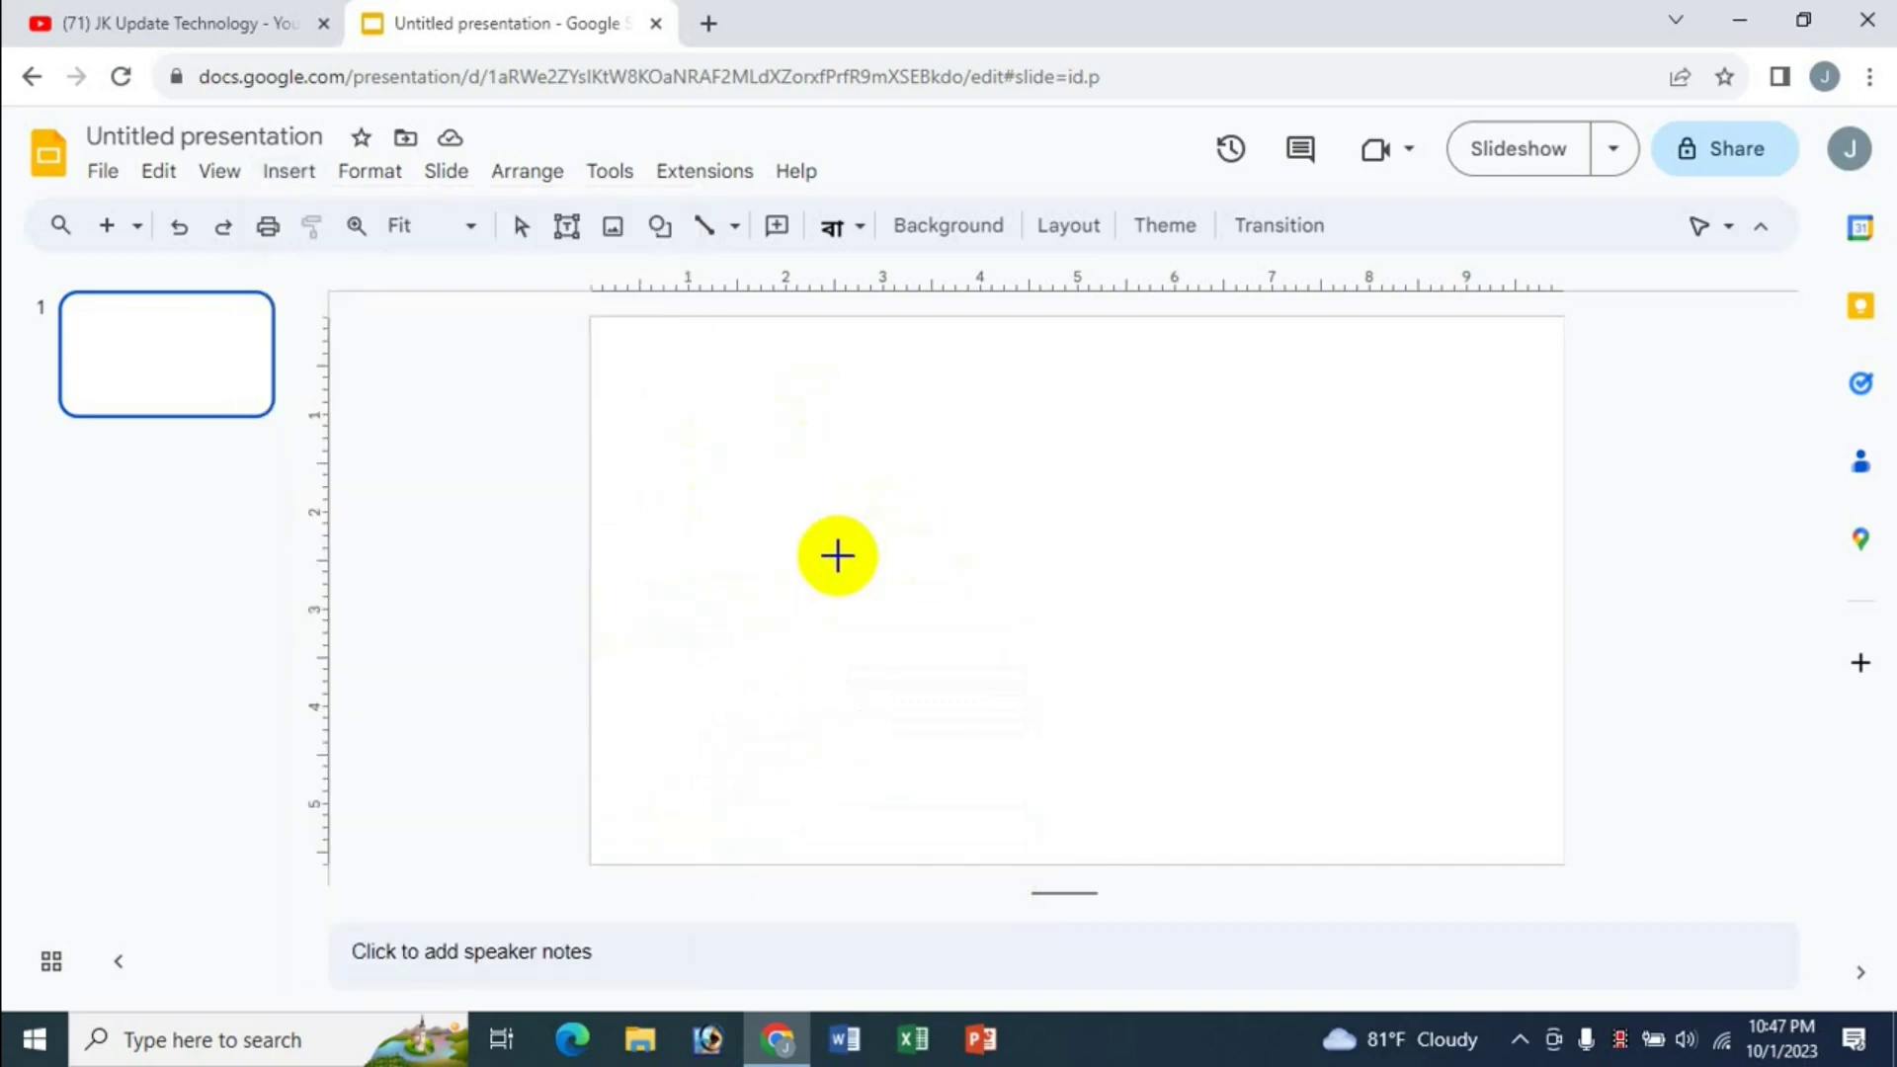
left_click_drag(731, 458, 1086, 614)
left_click_drag(1184, 444, 1185, 646)
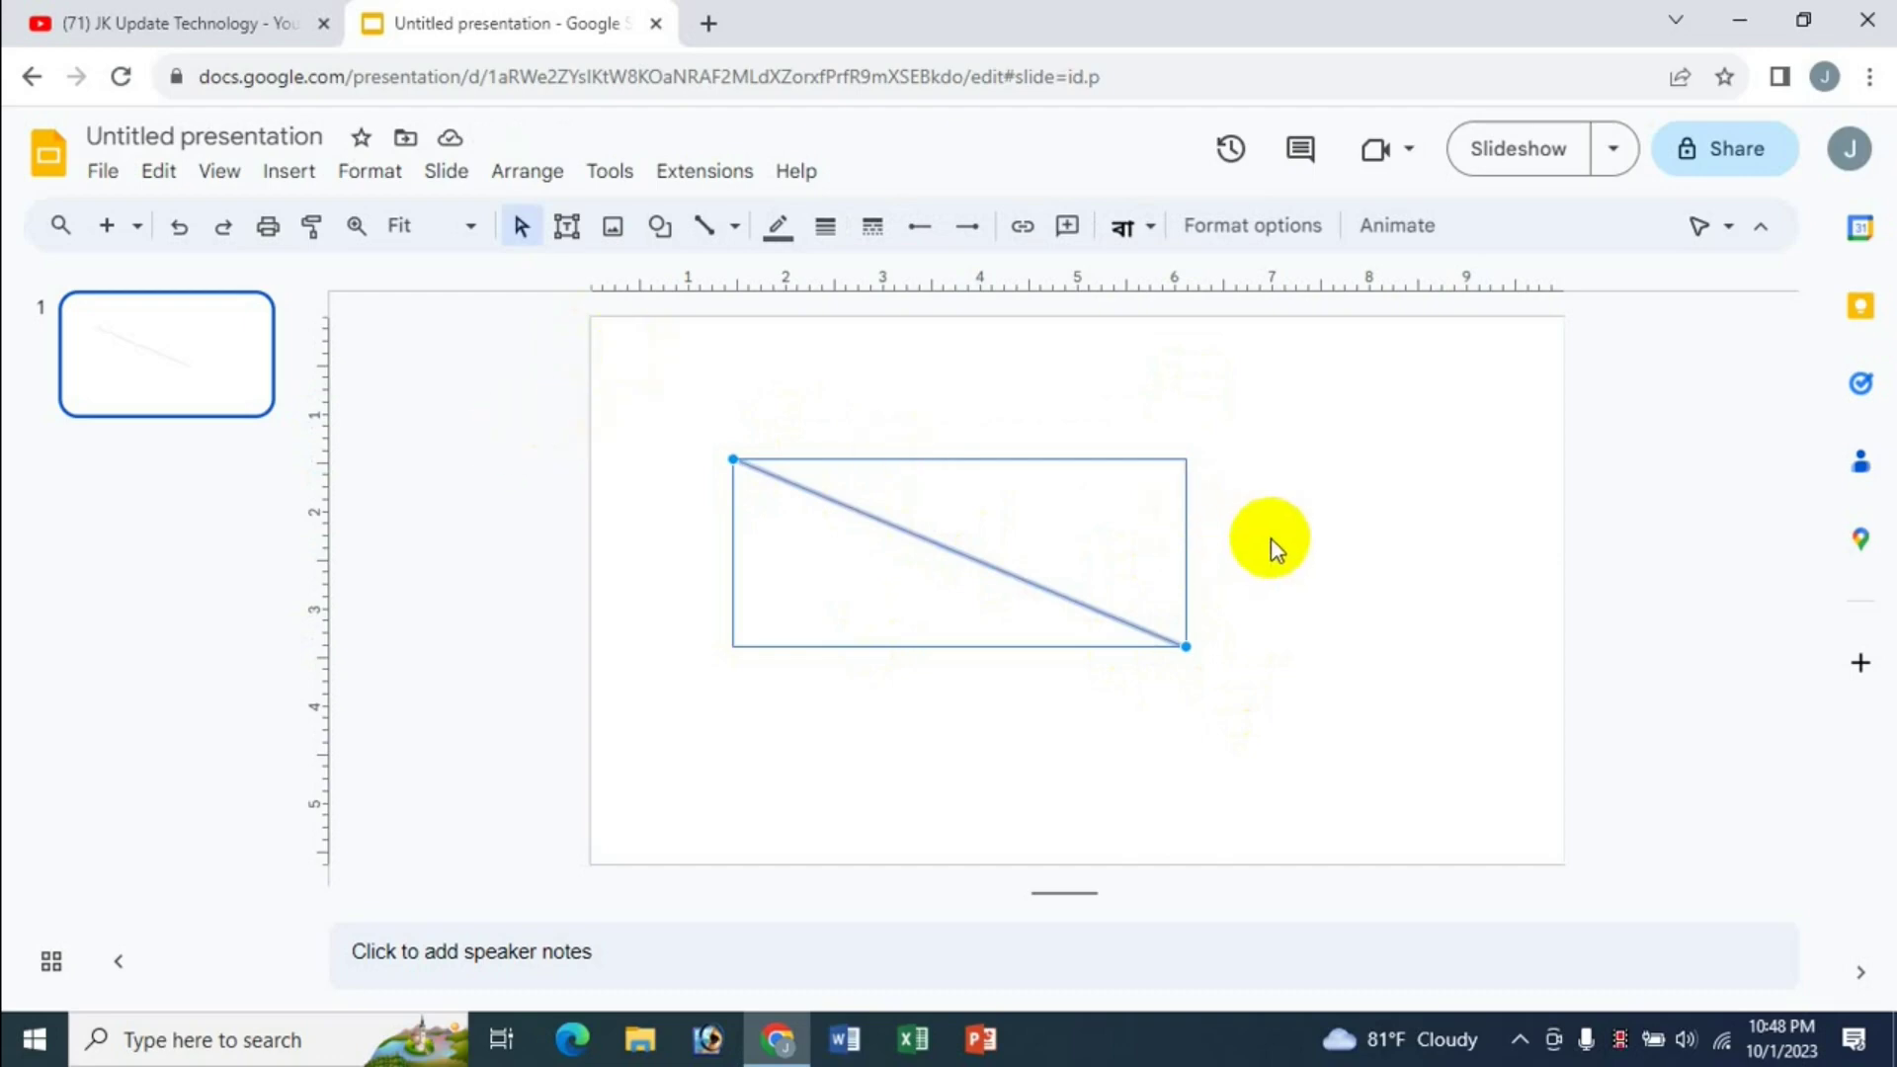
left_click(1312, 525)
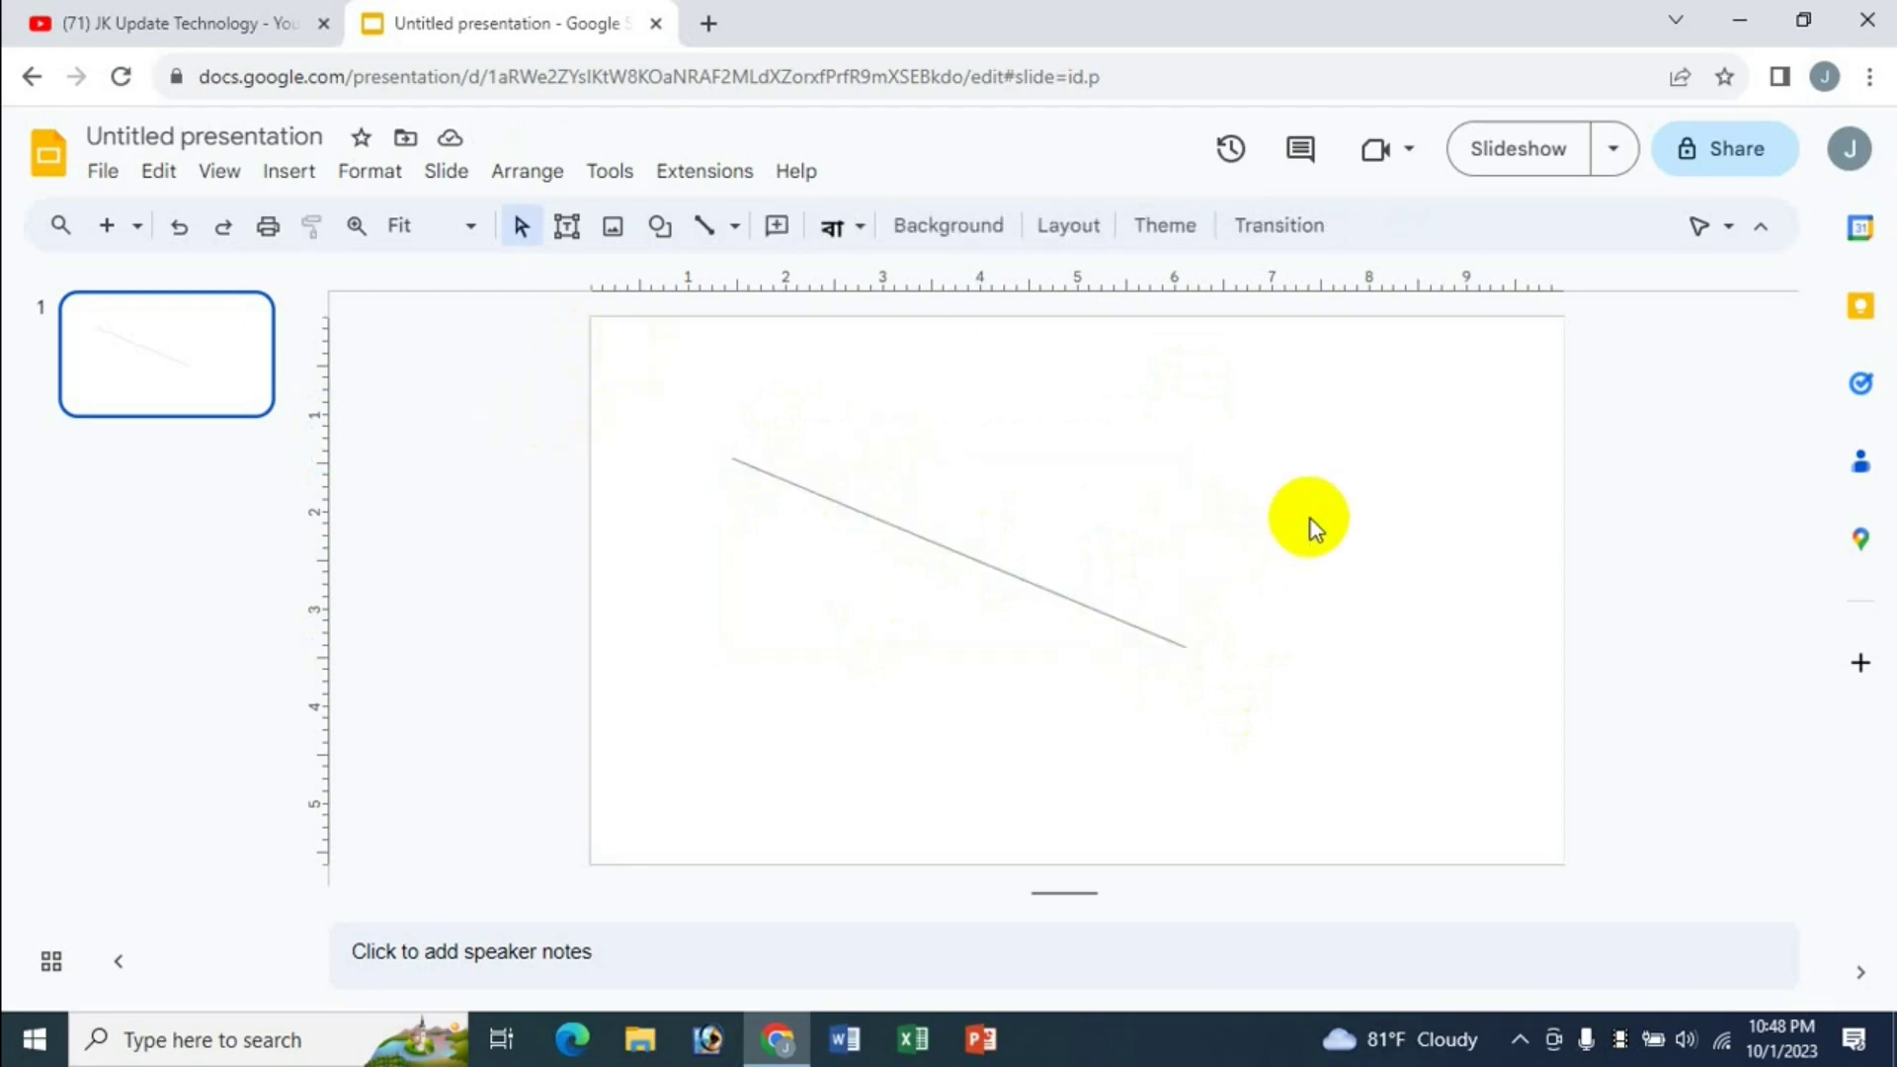
Draw an arrow sloping down to the right in the slide's upper-right area and give its end a hollow triangle arrowhead
left_click(736, 233)
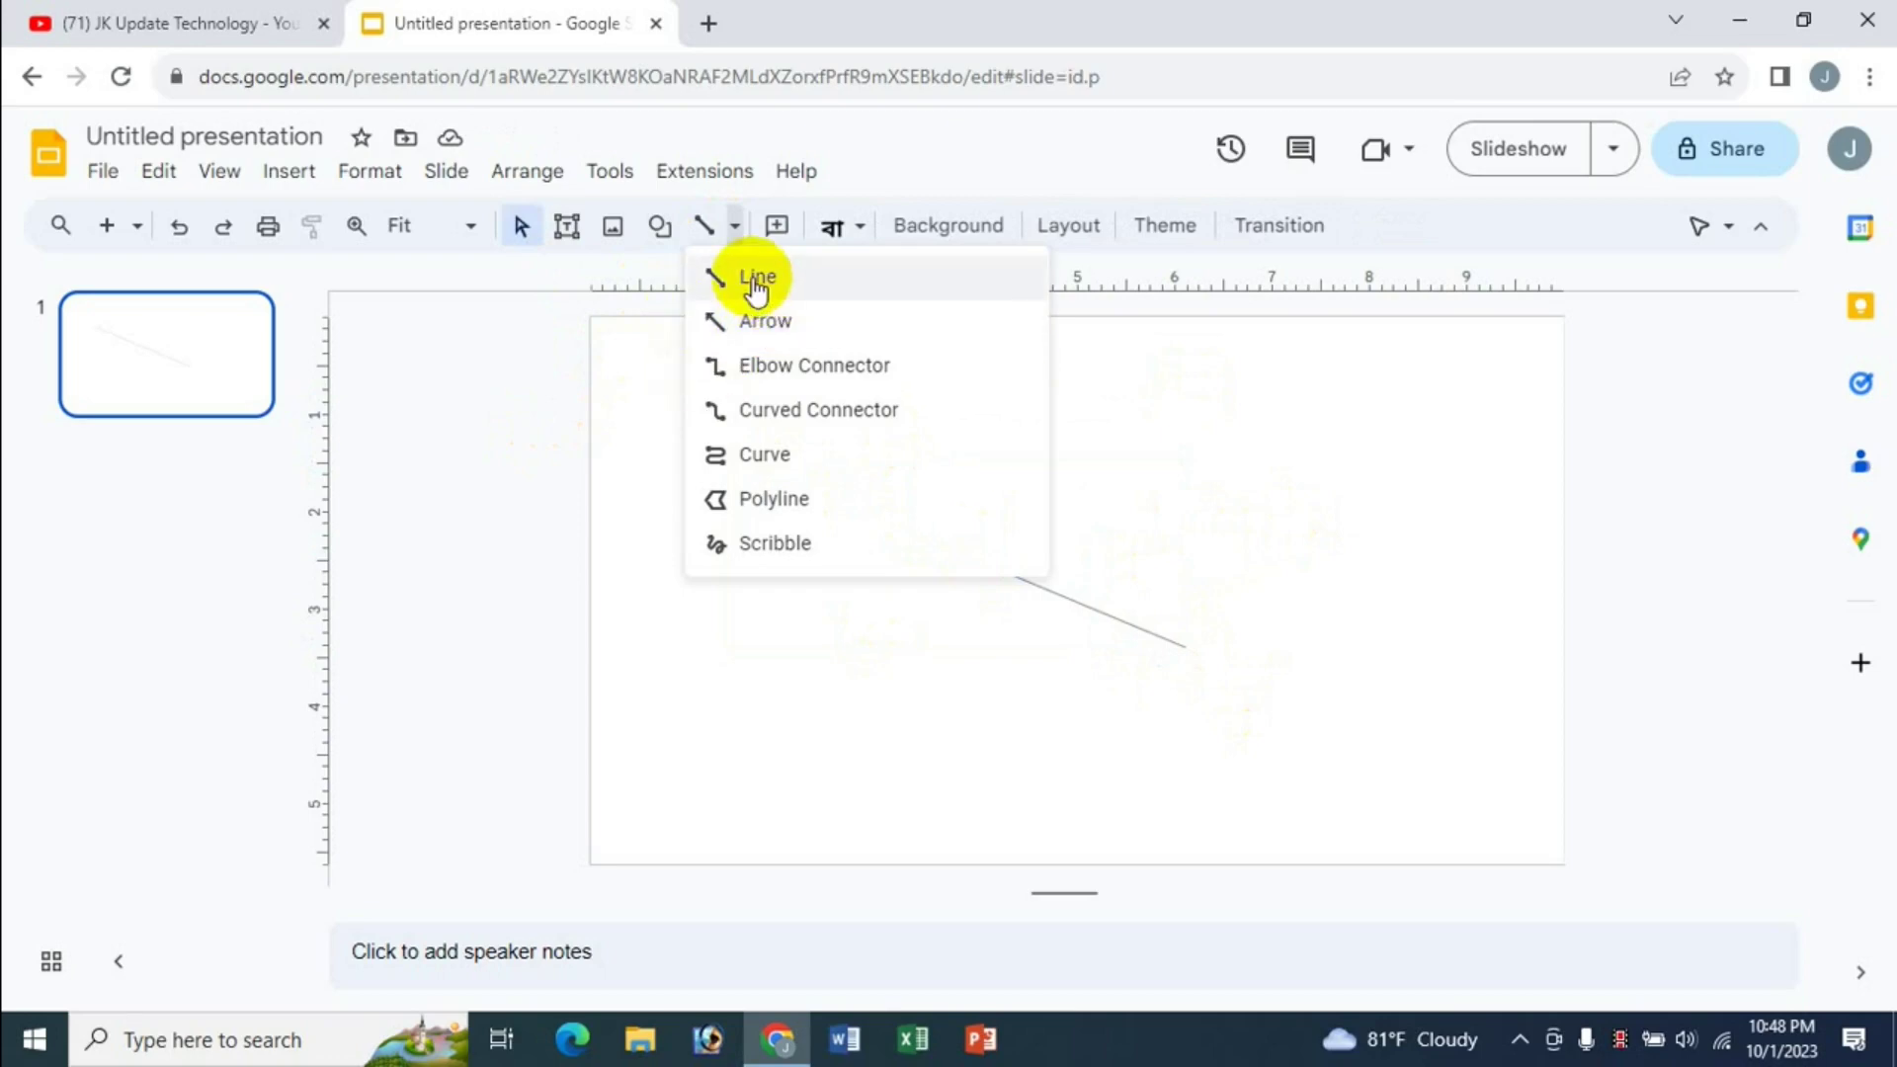
left_click(776, 332)
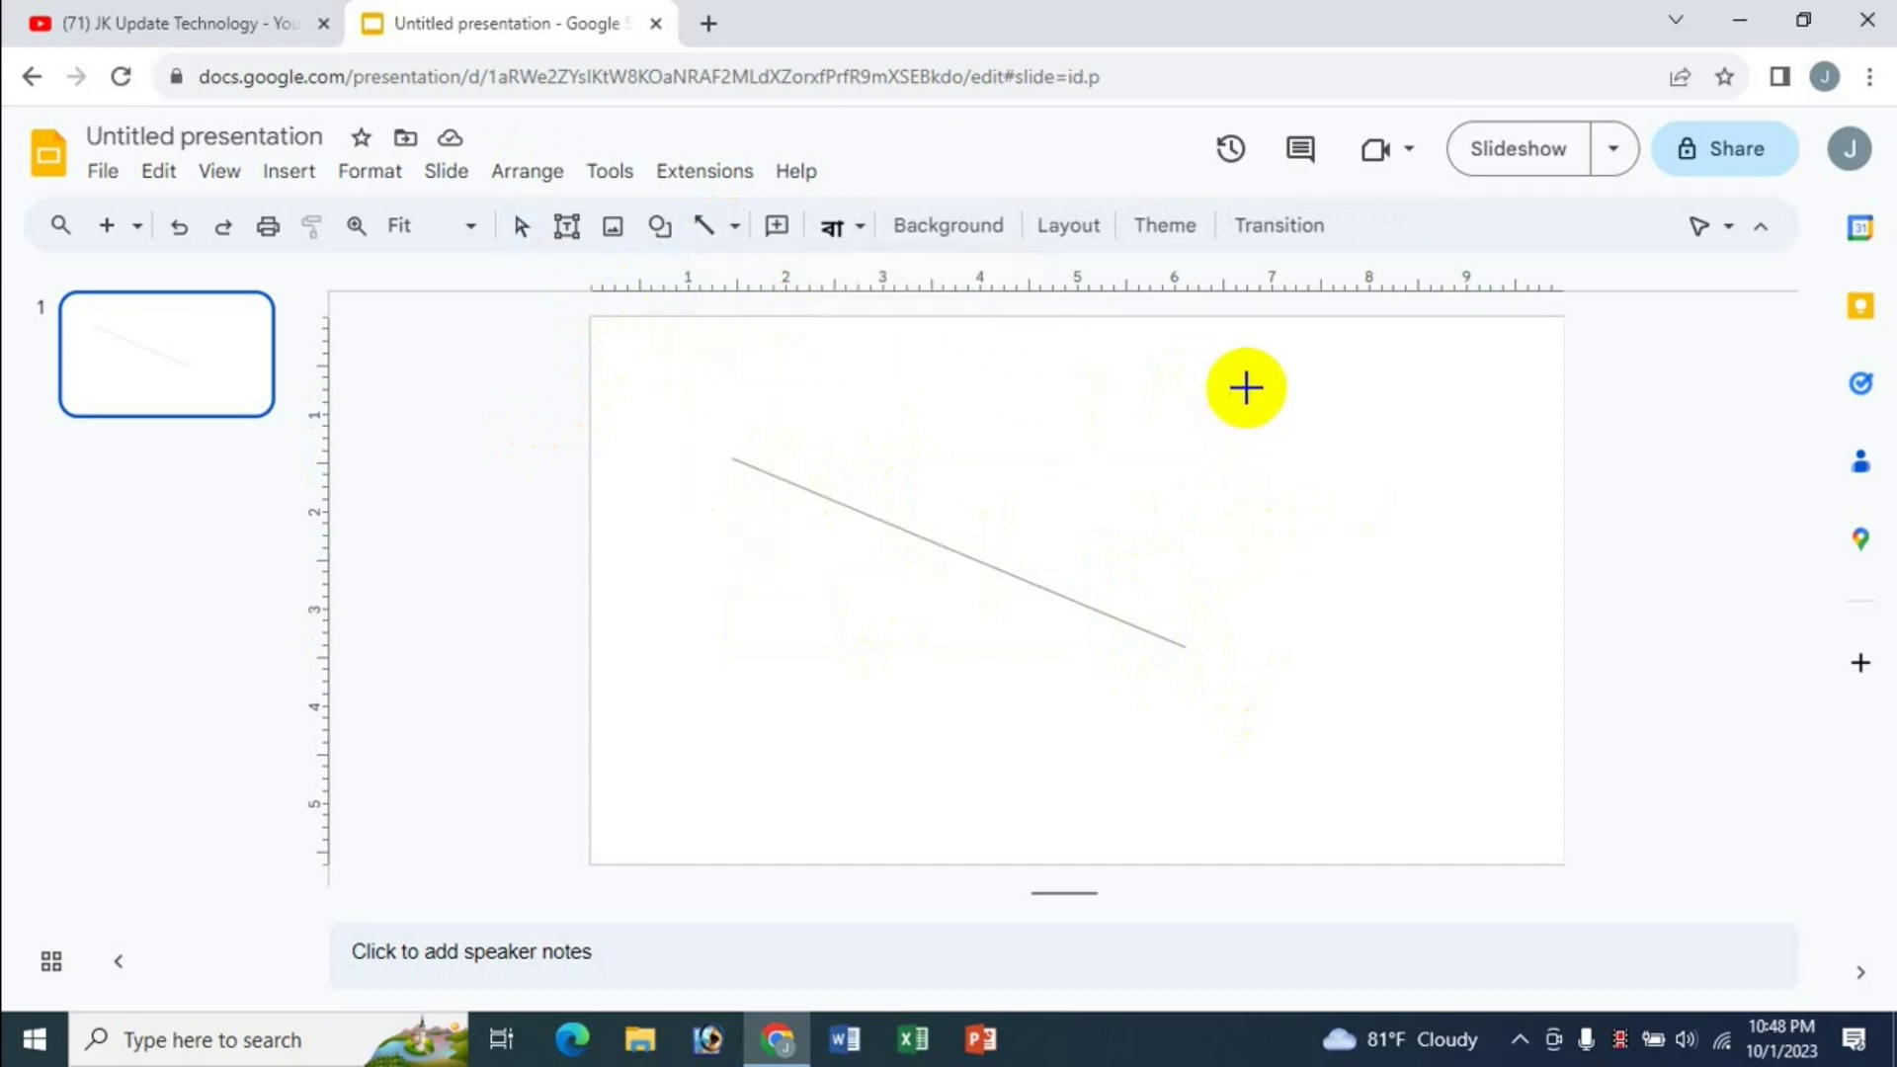
left_click_drag(1249, 385, 1450, 619)
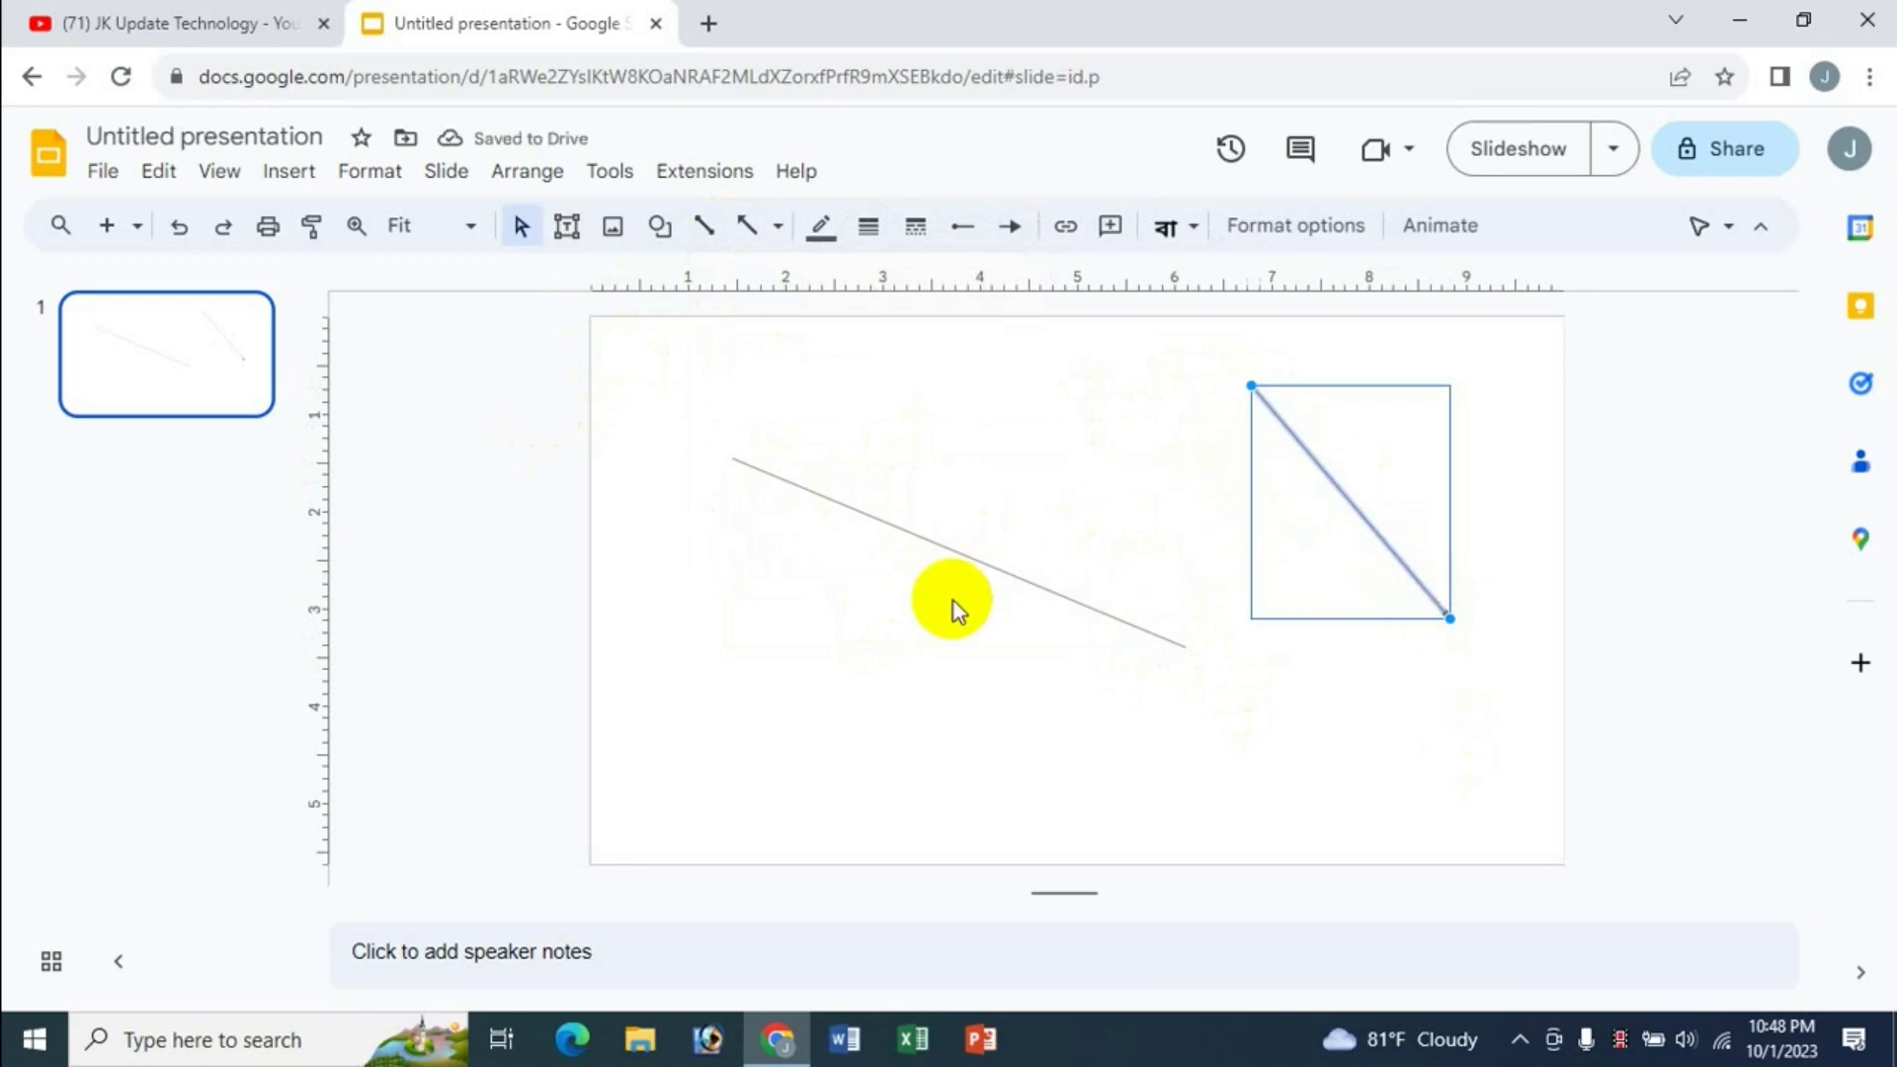
left_click(1010, 229)
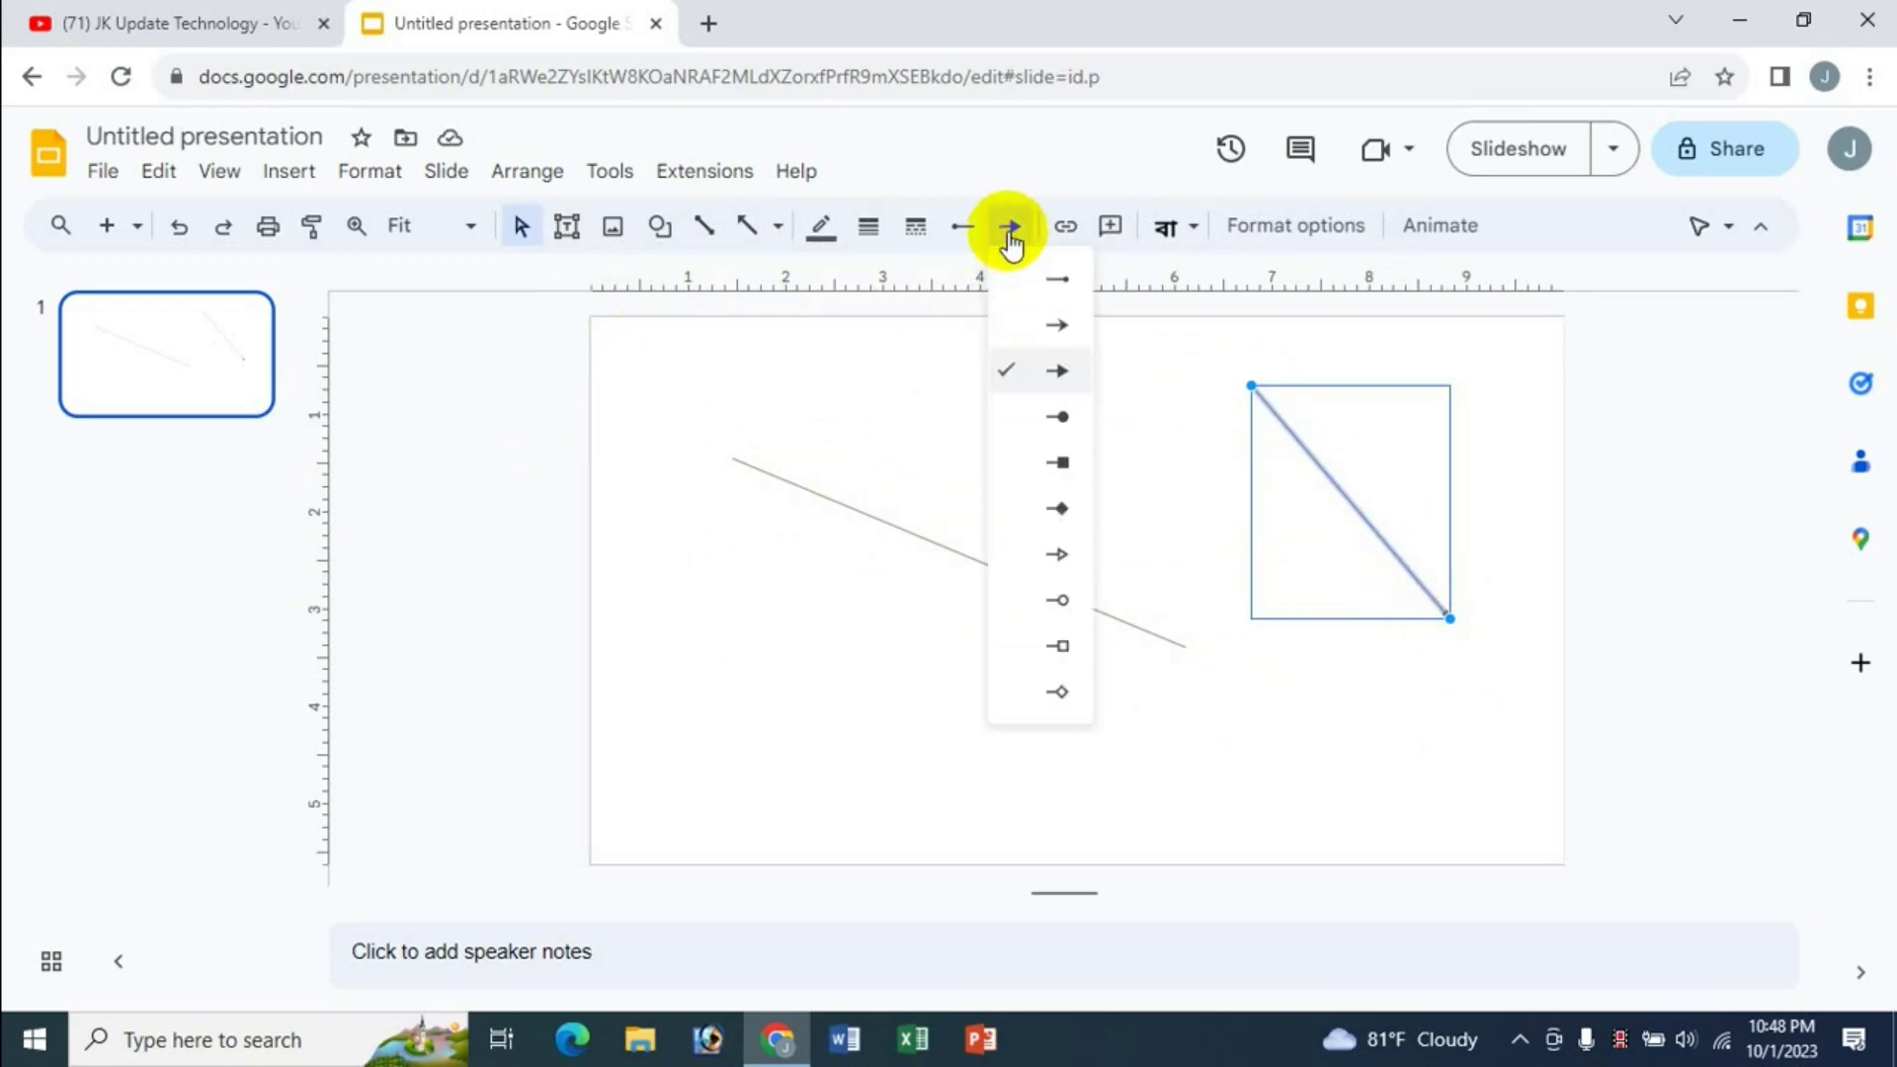
left_click(1042, 554)
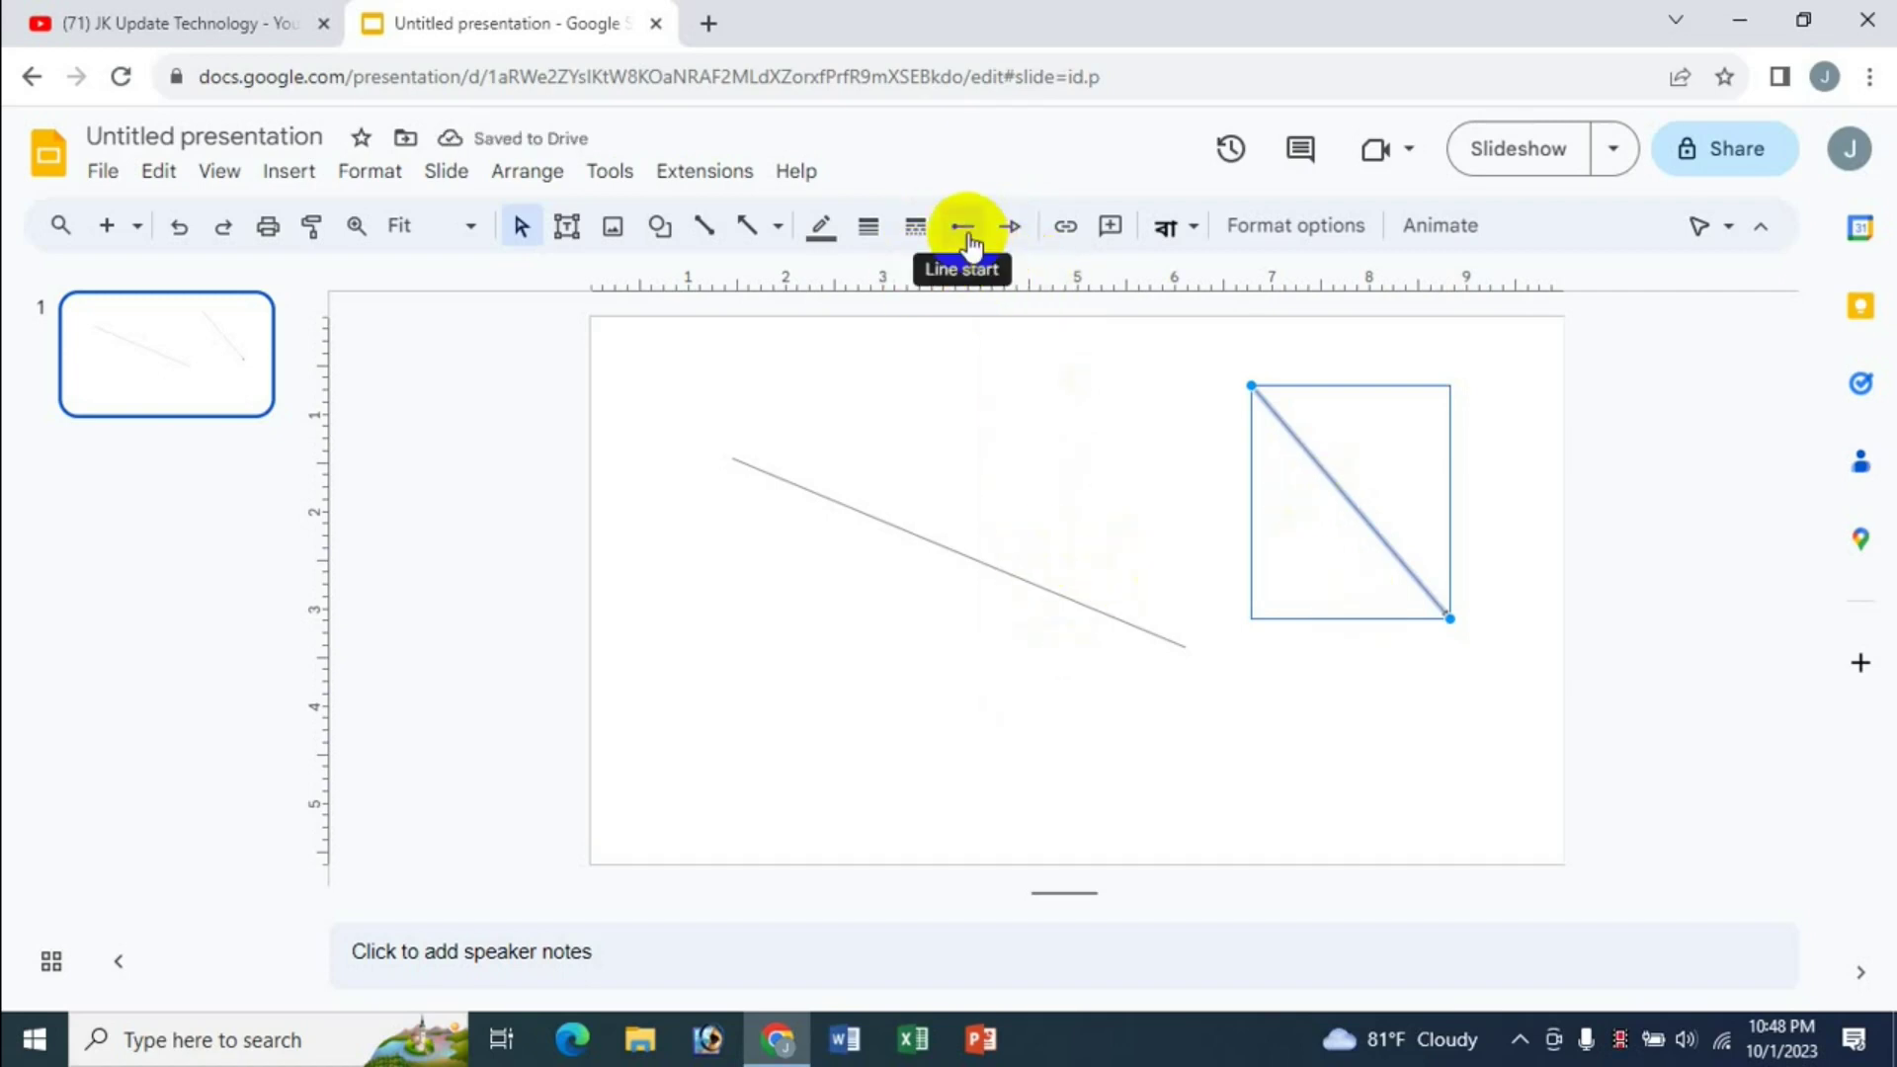
Format the arrow as a thick, dashed red line
left_click(966, 229)
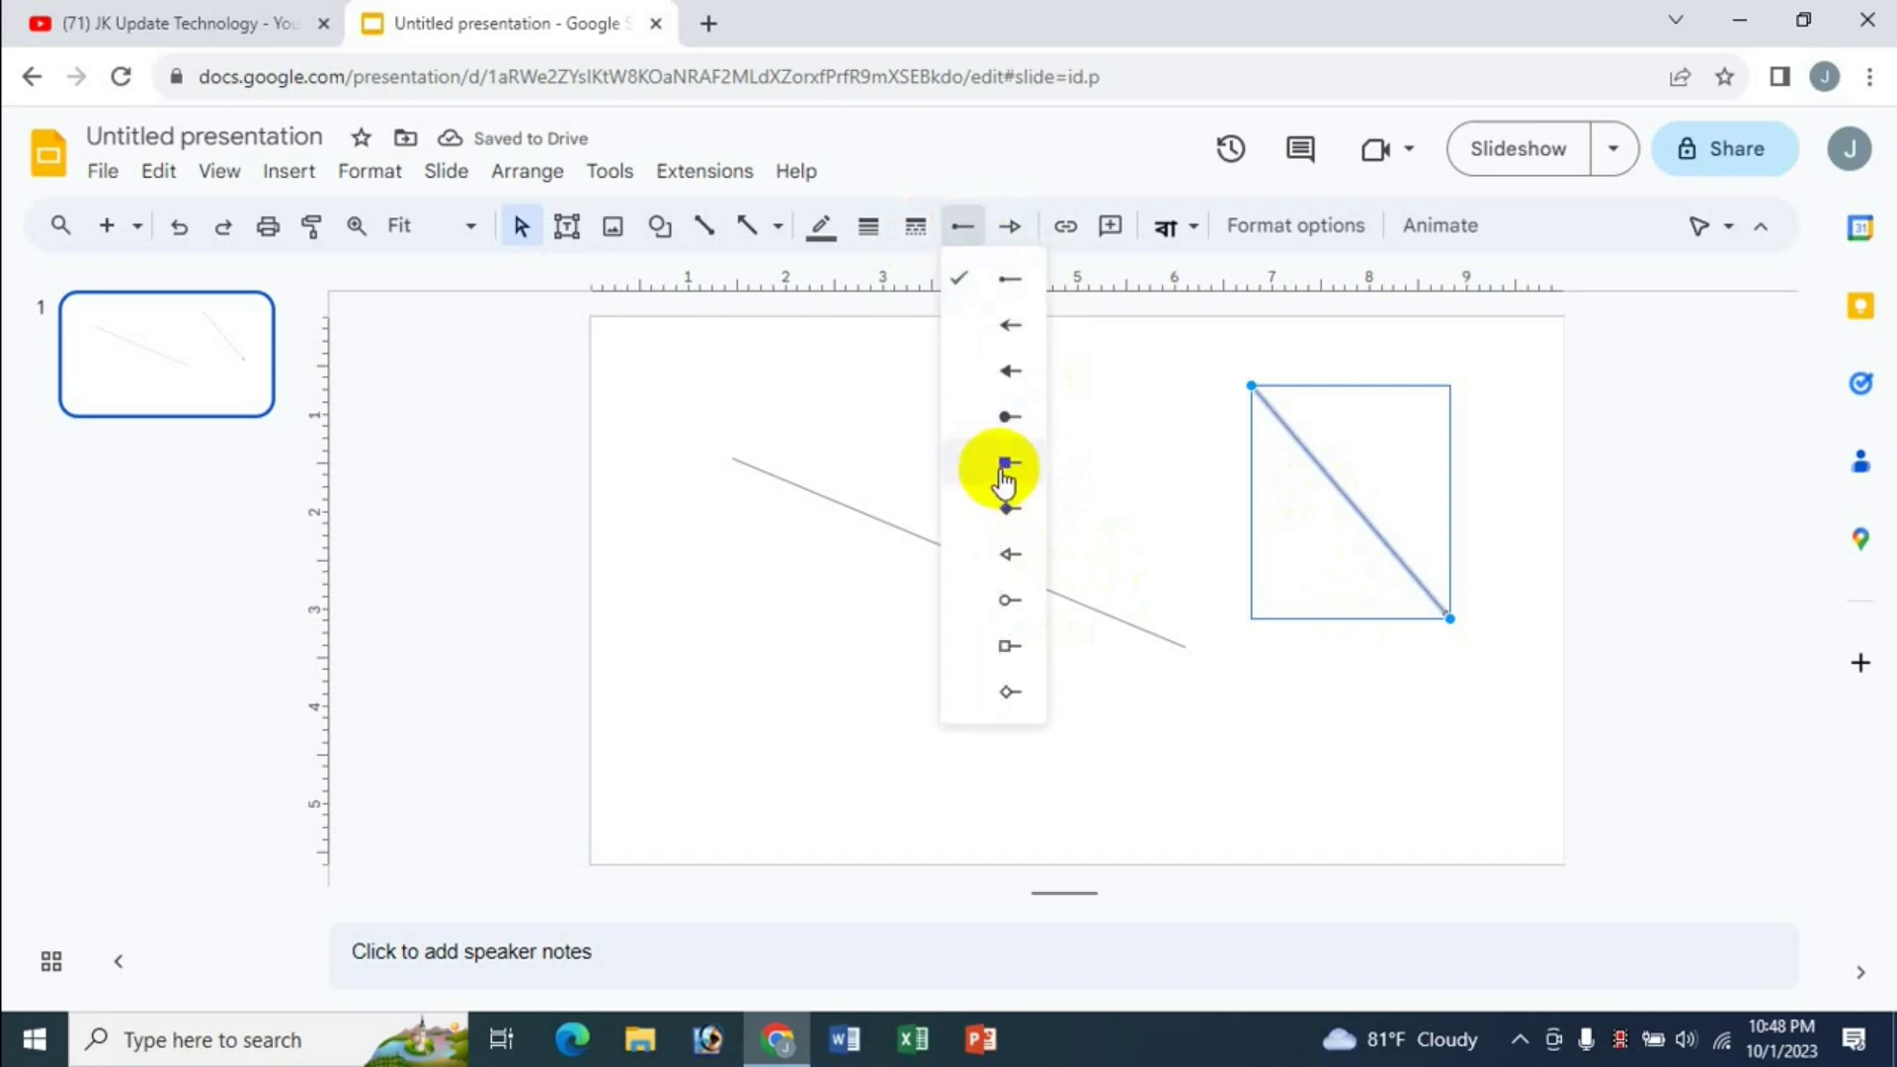
left_click(916, 226)
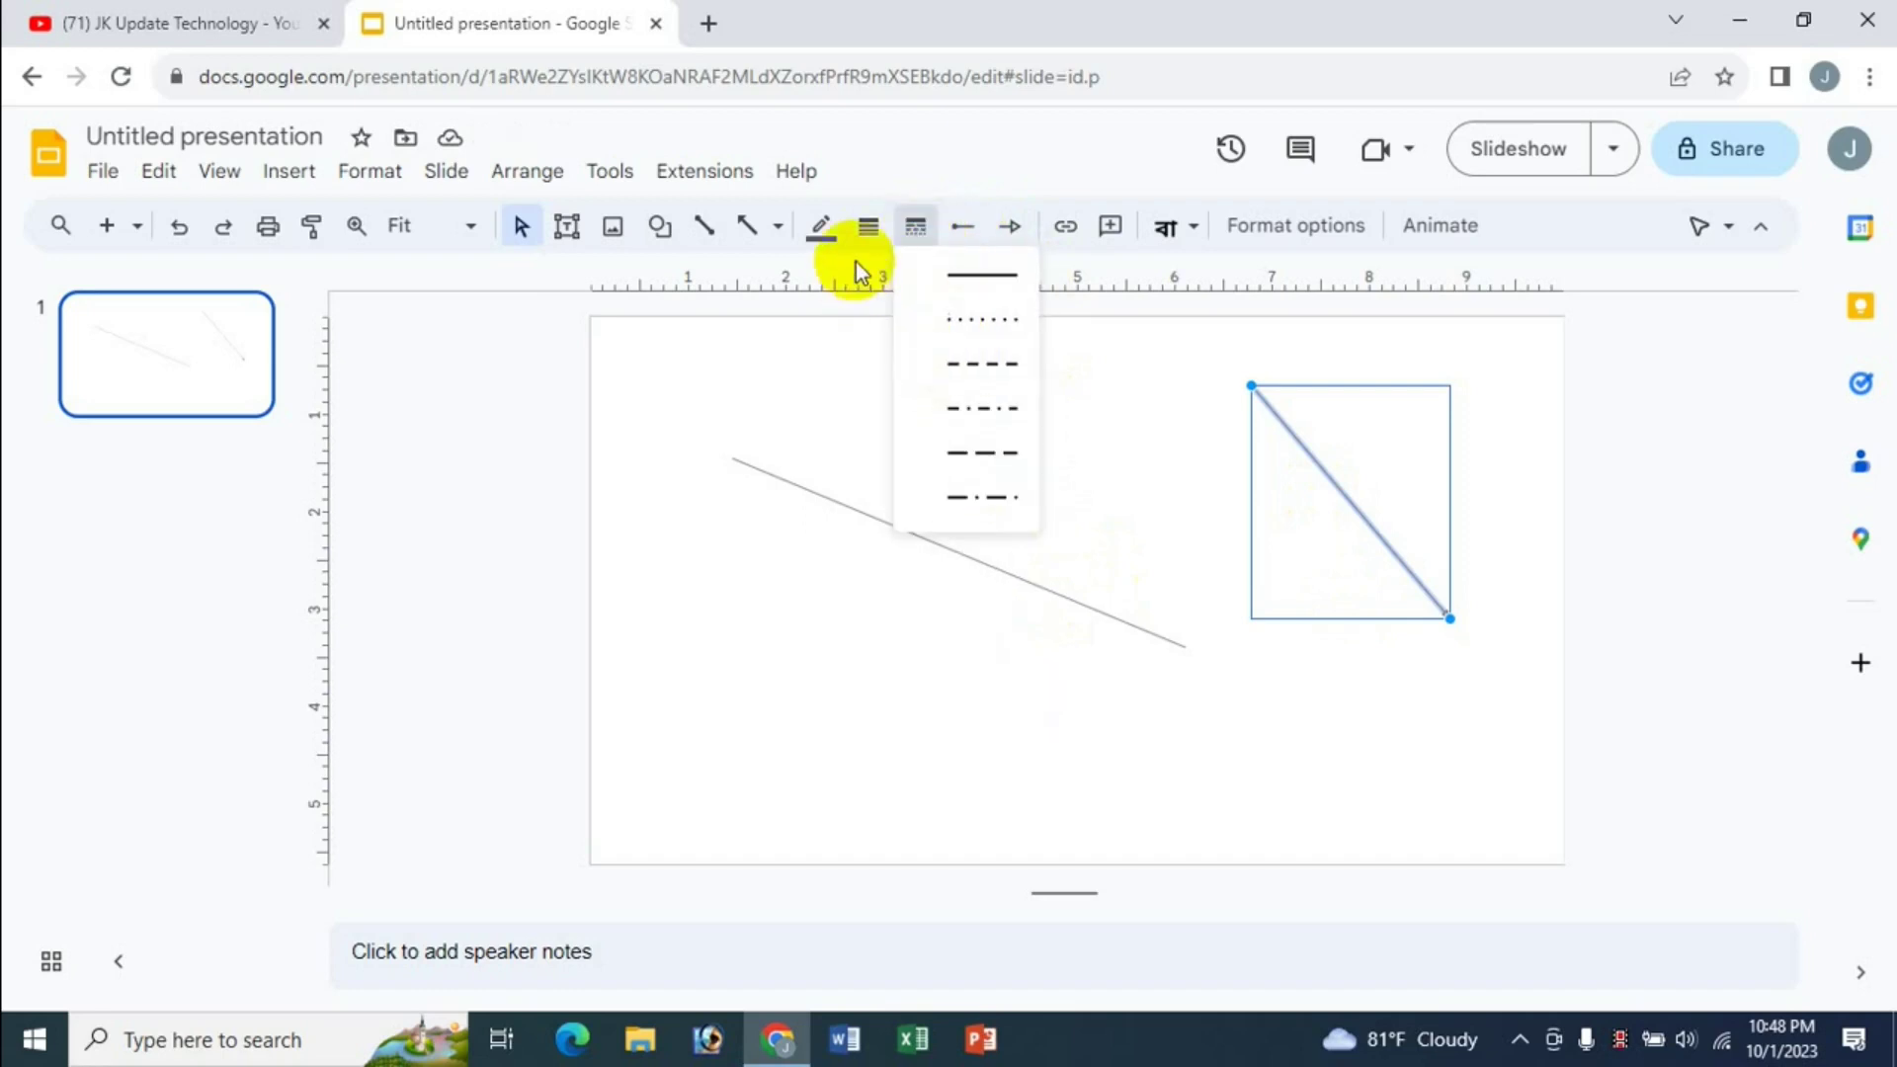
left_click(874, 237)
left_click(931, 461)
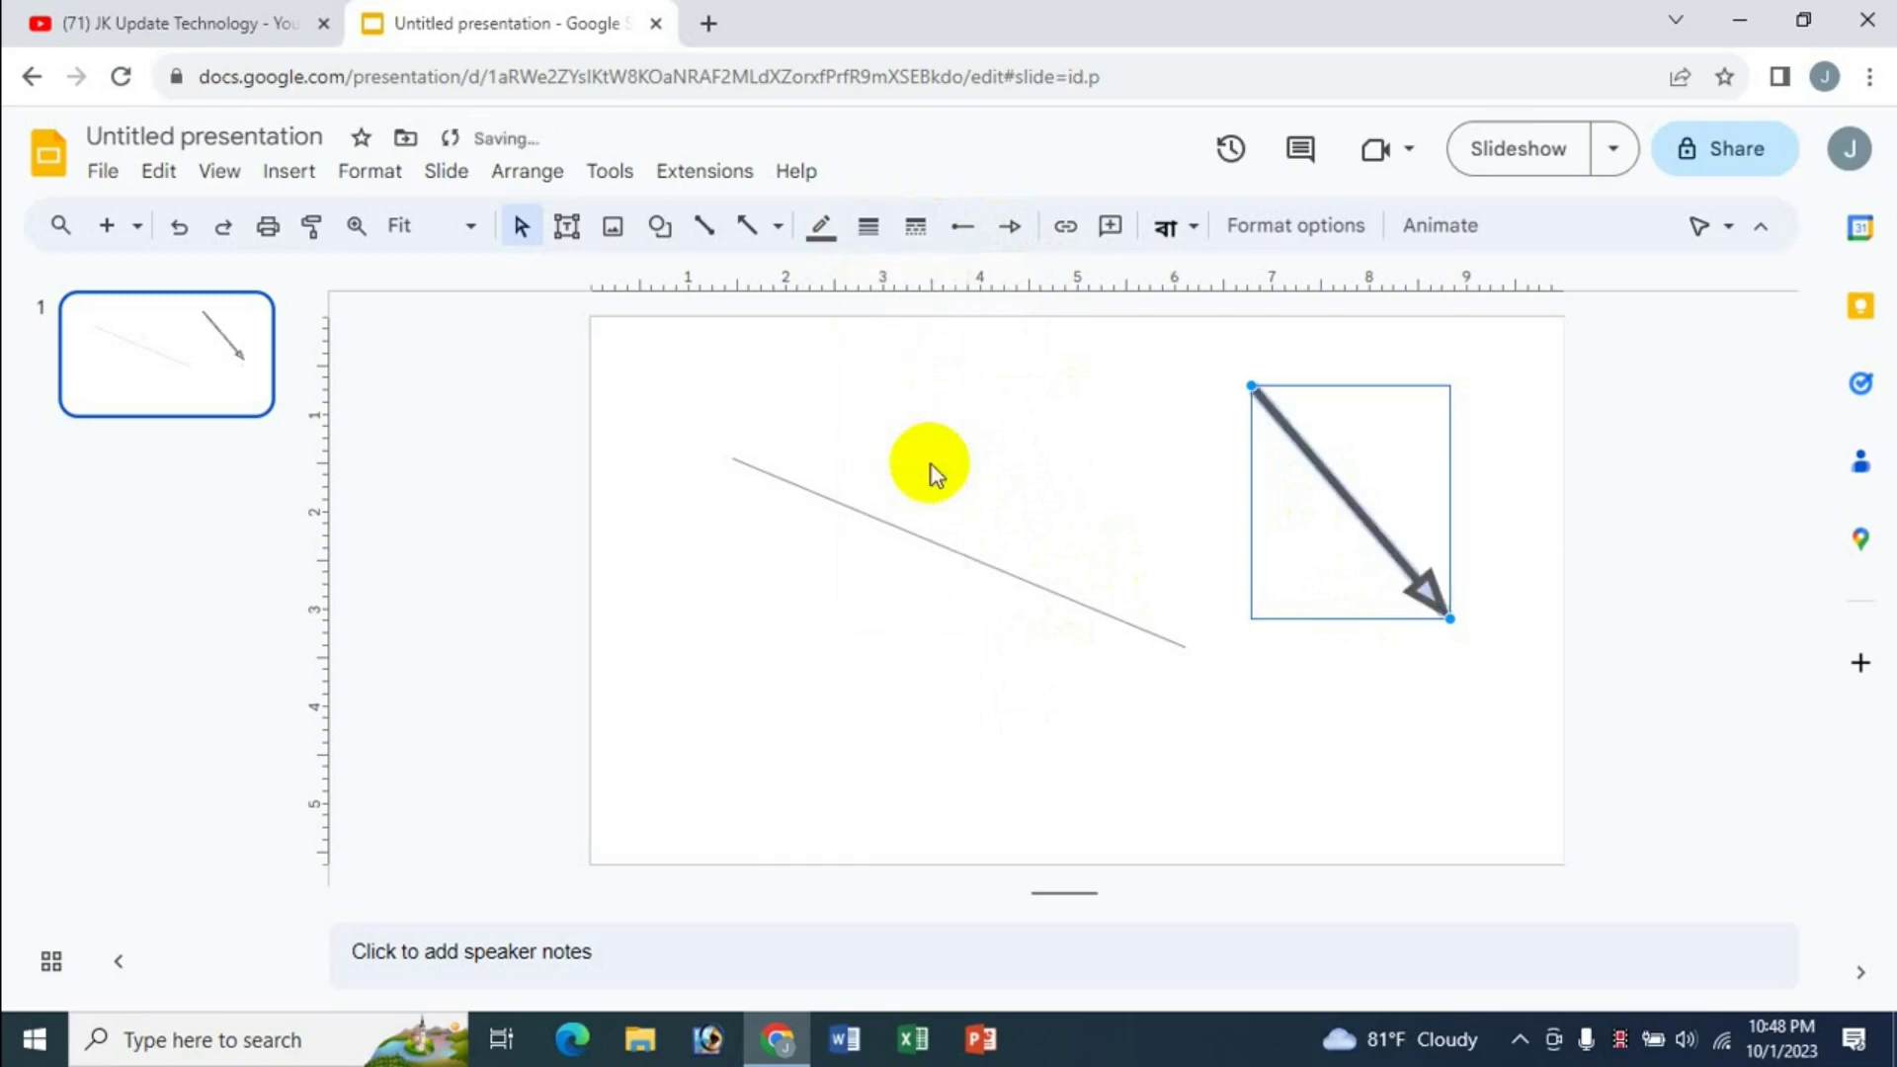
left_click(927, 247)
left_click(980, 365)
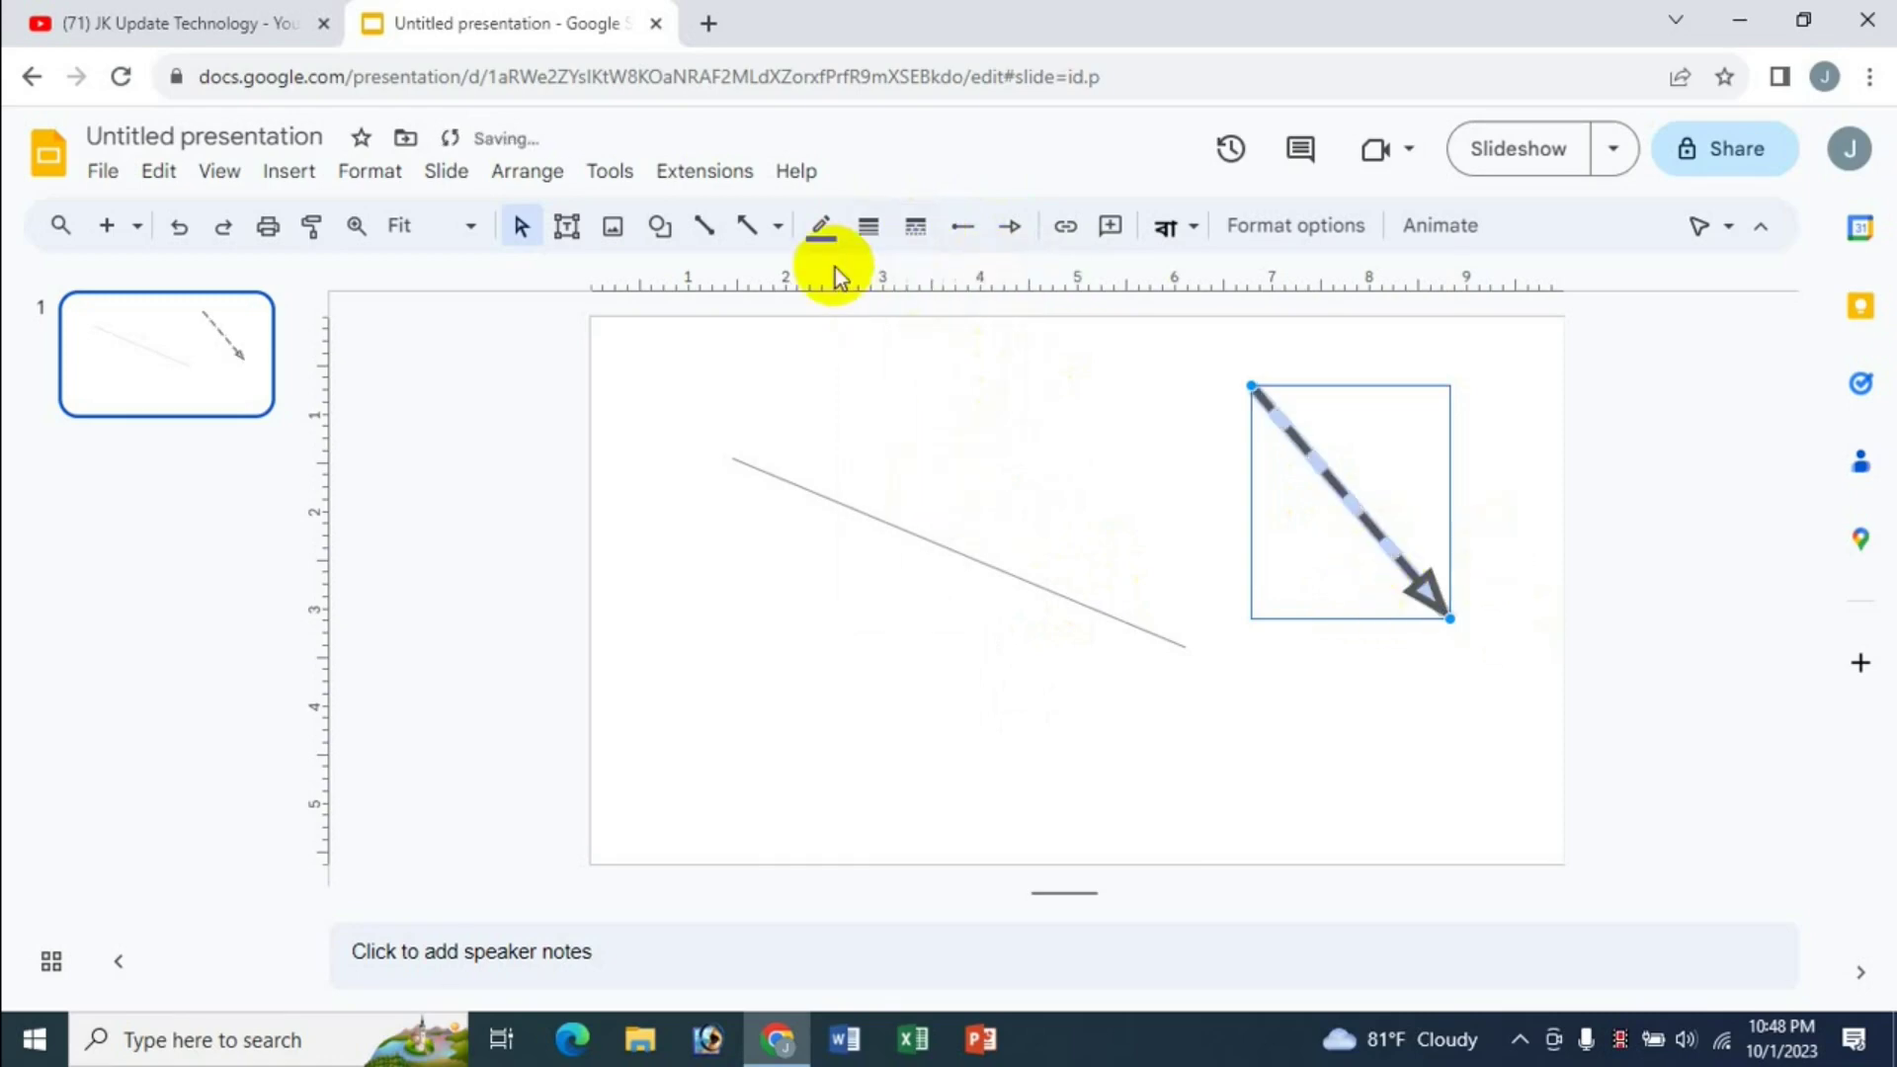
left_click(821, 237)
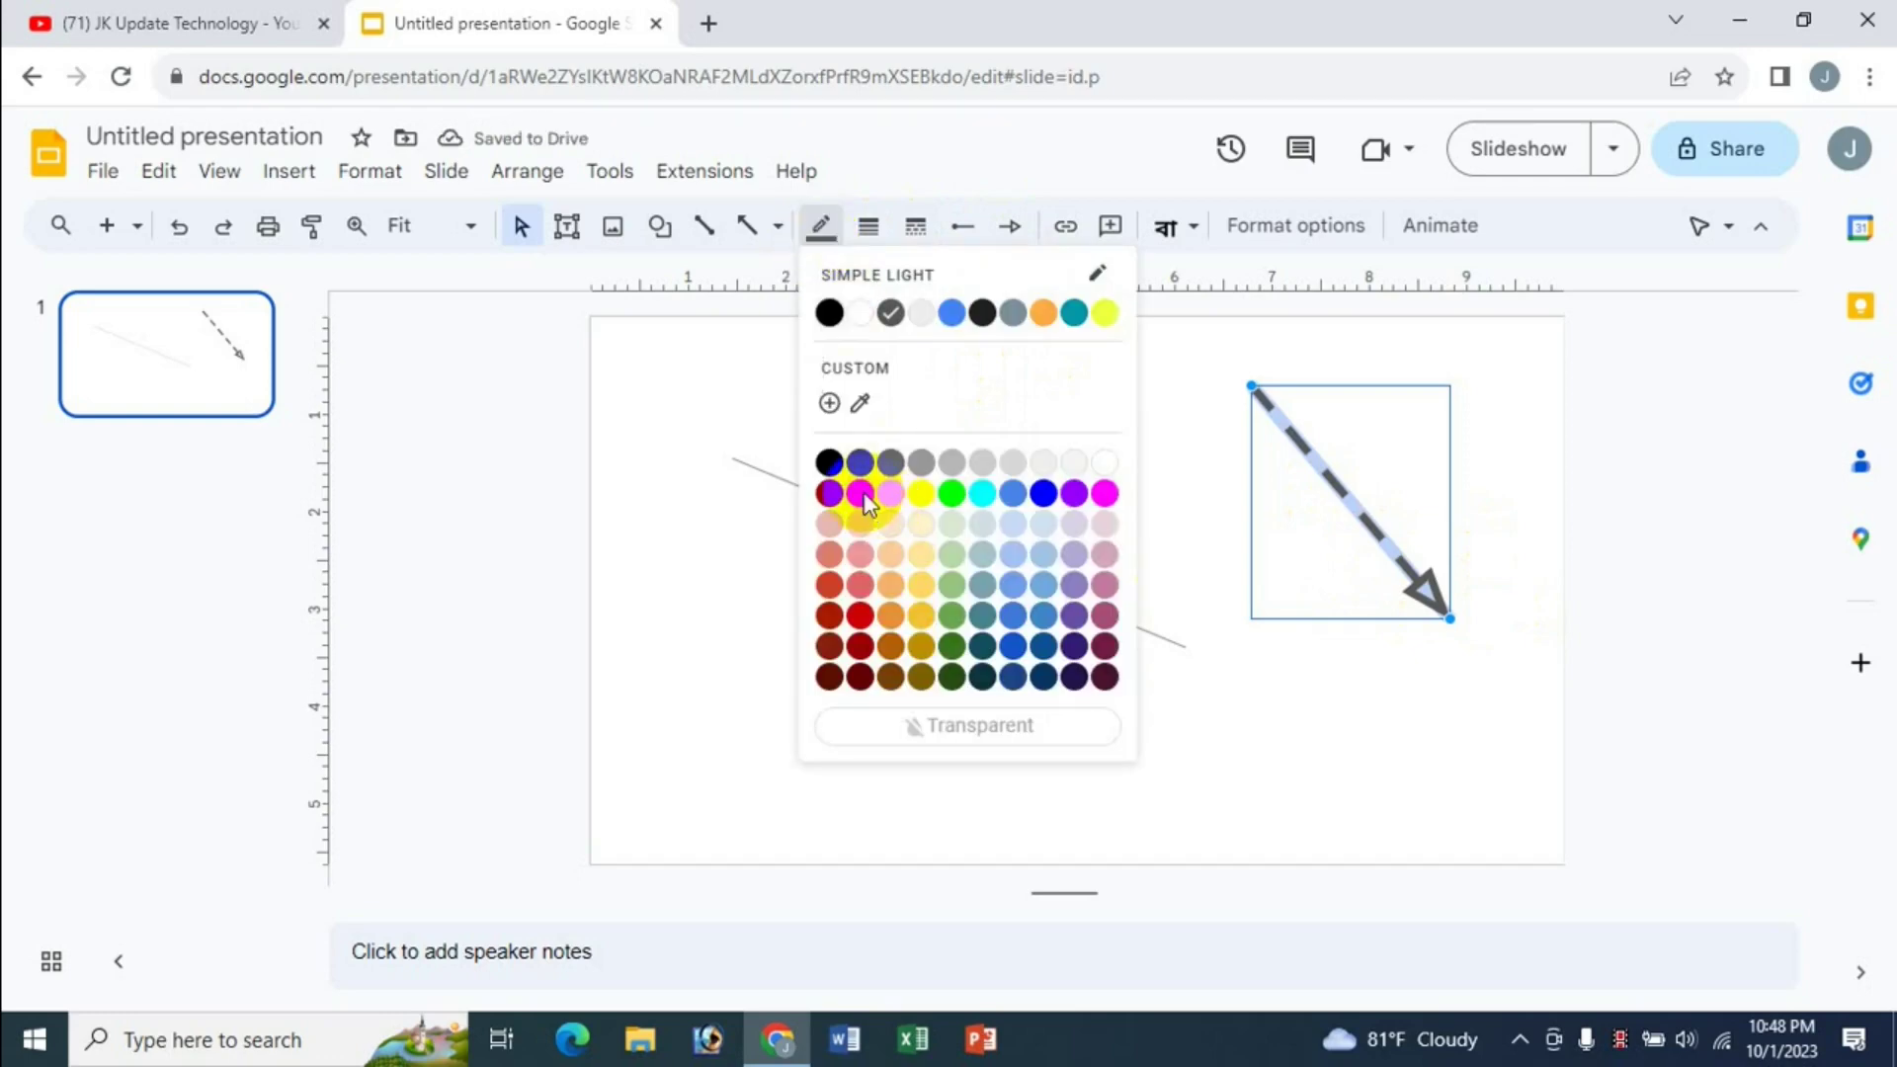
left_click(862, 493)
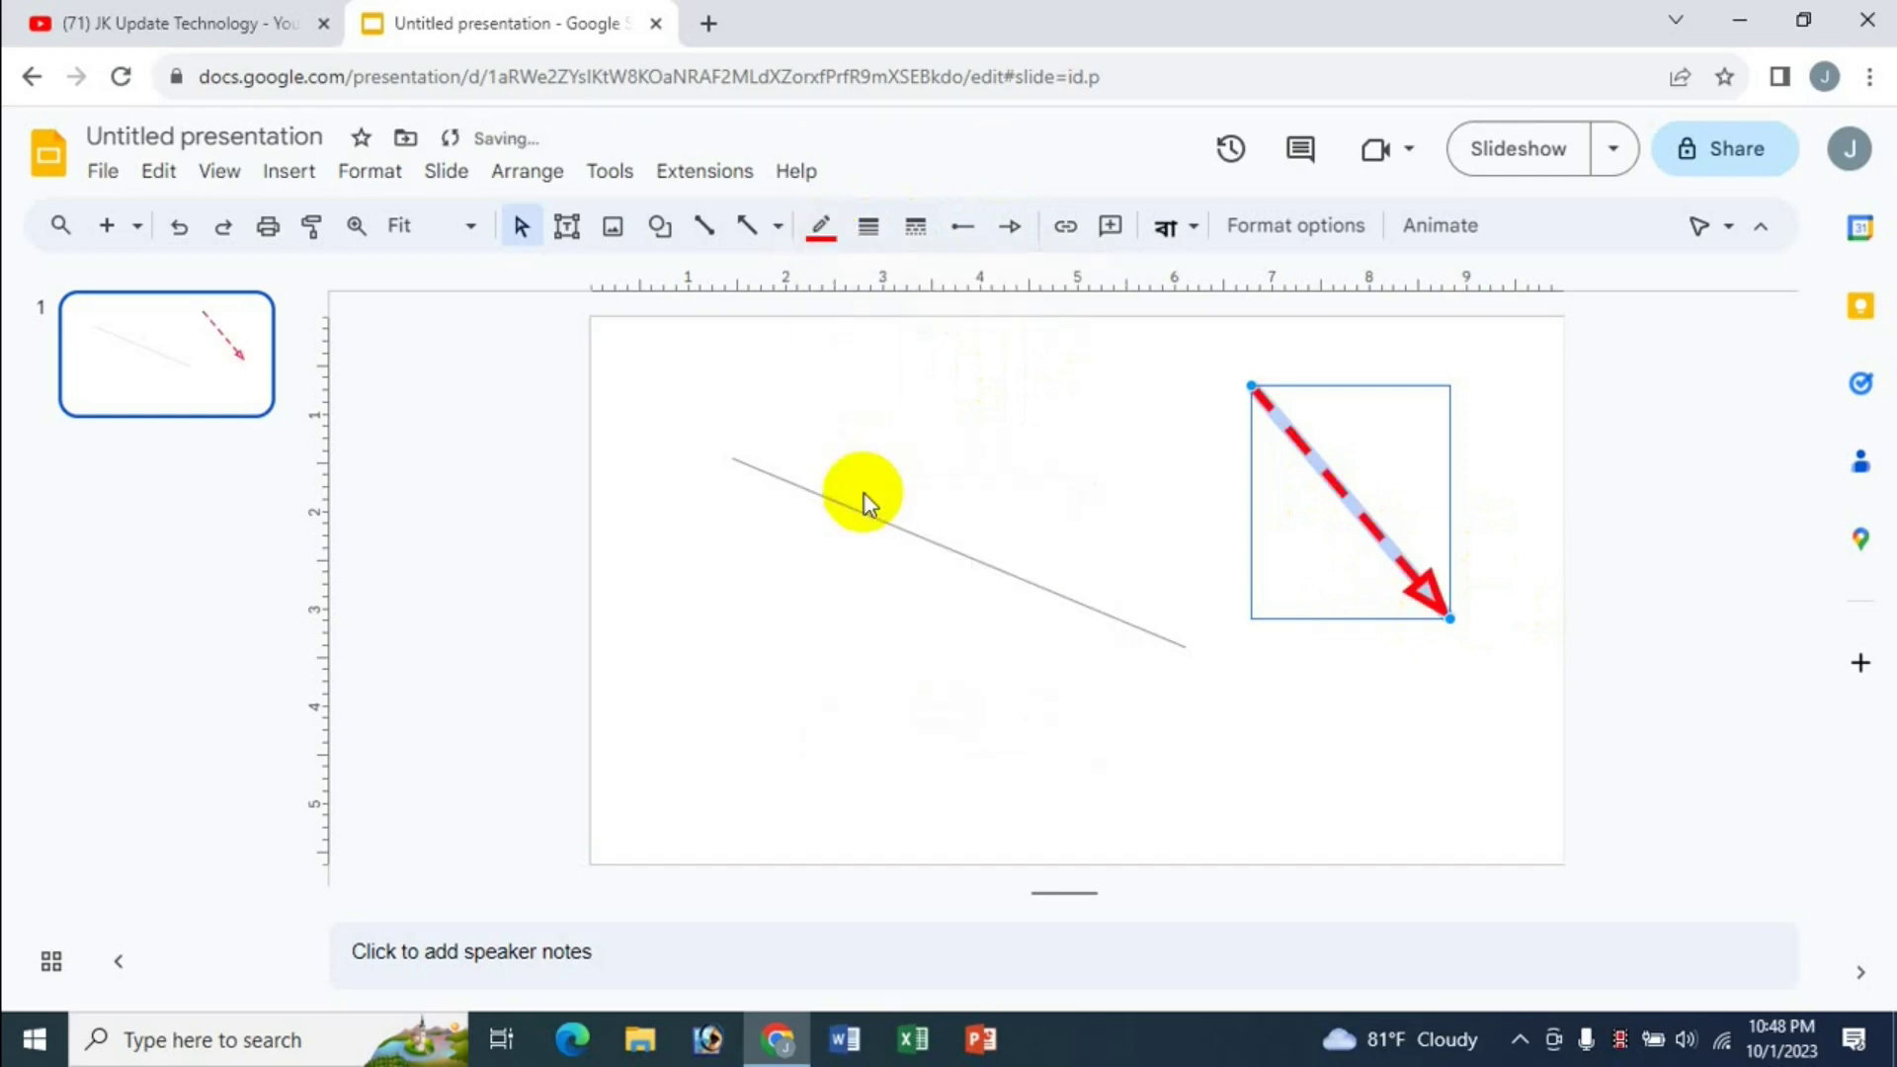
left_click(779, 233)
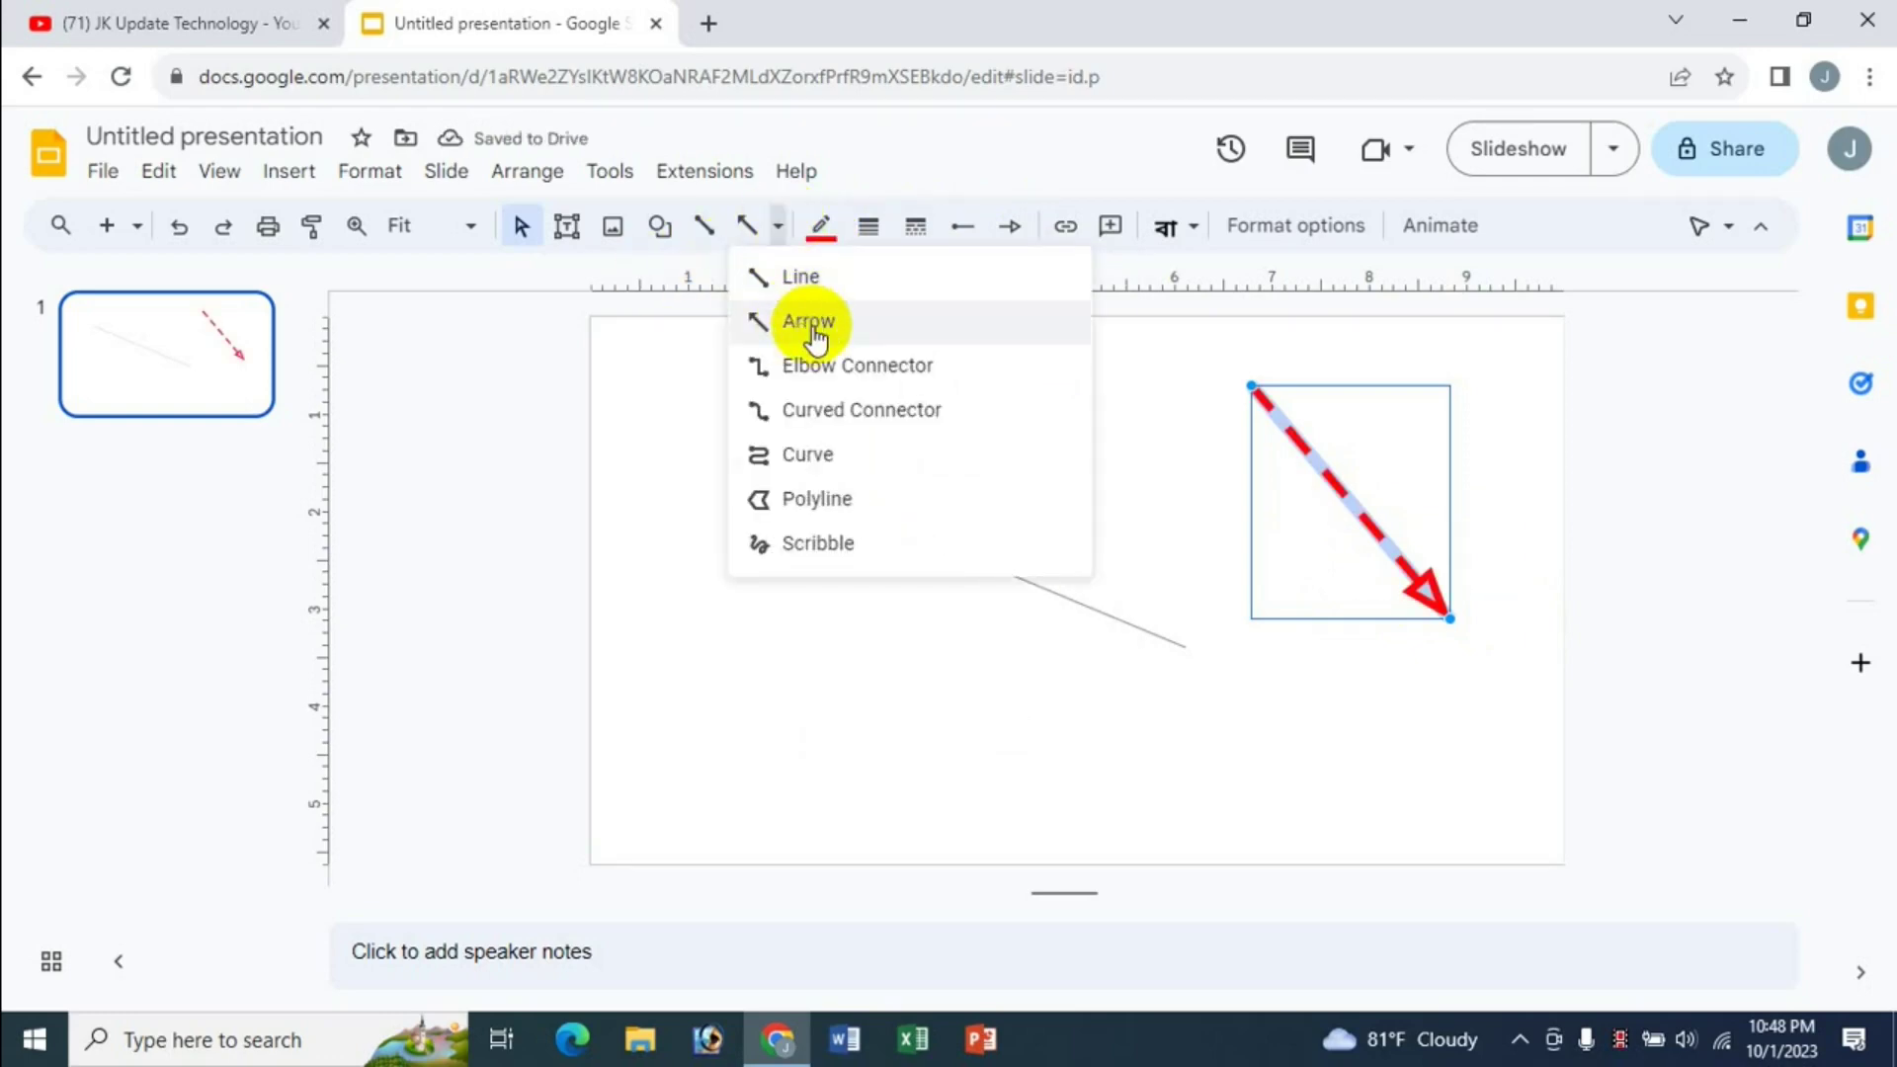
left_click(704, 229)
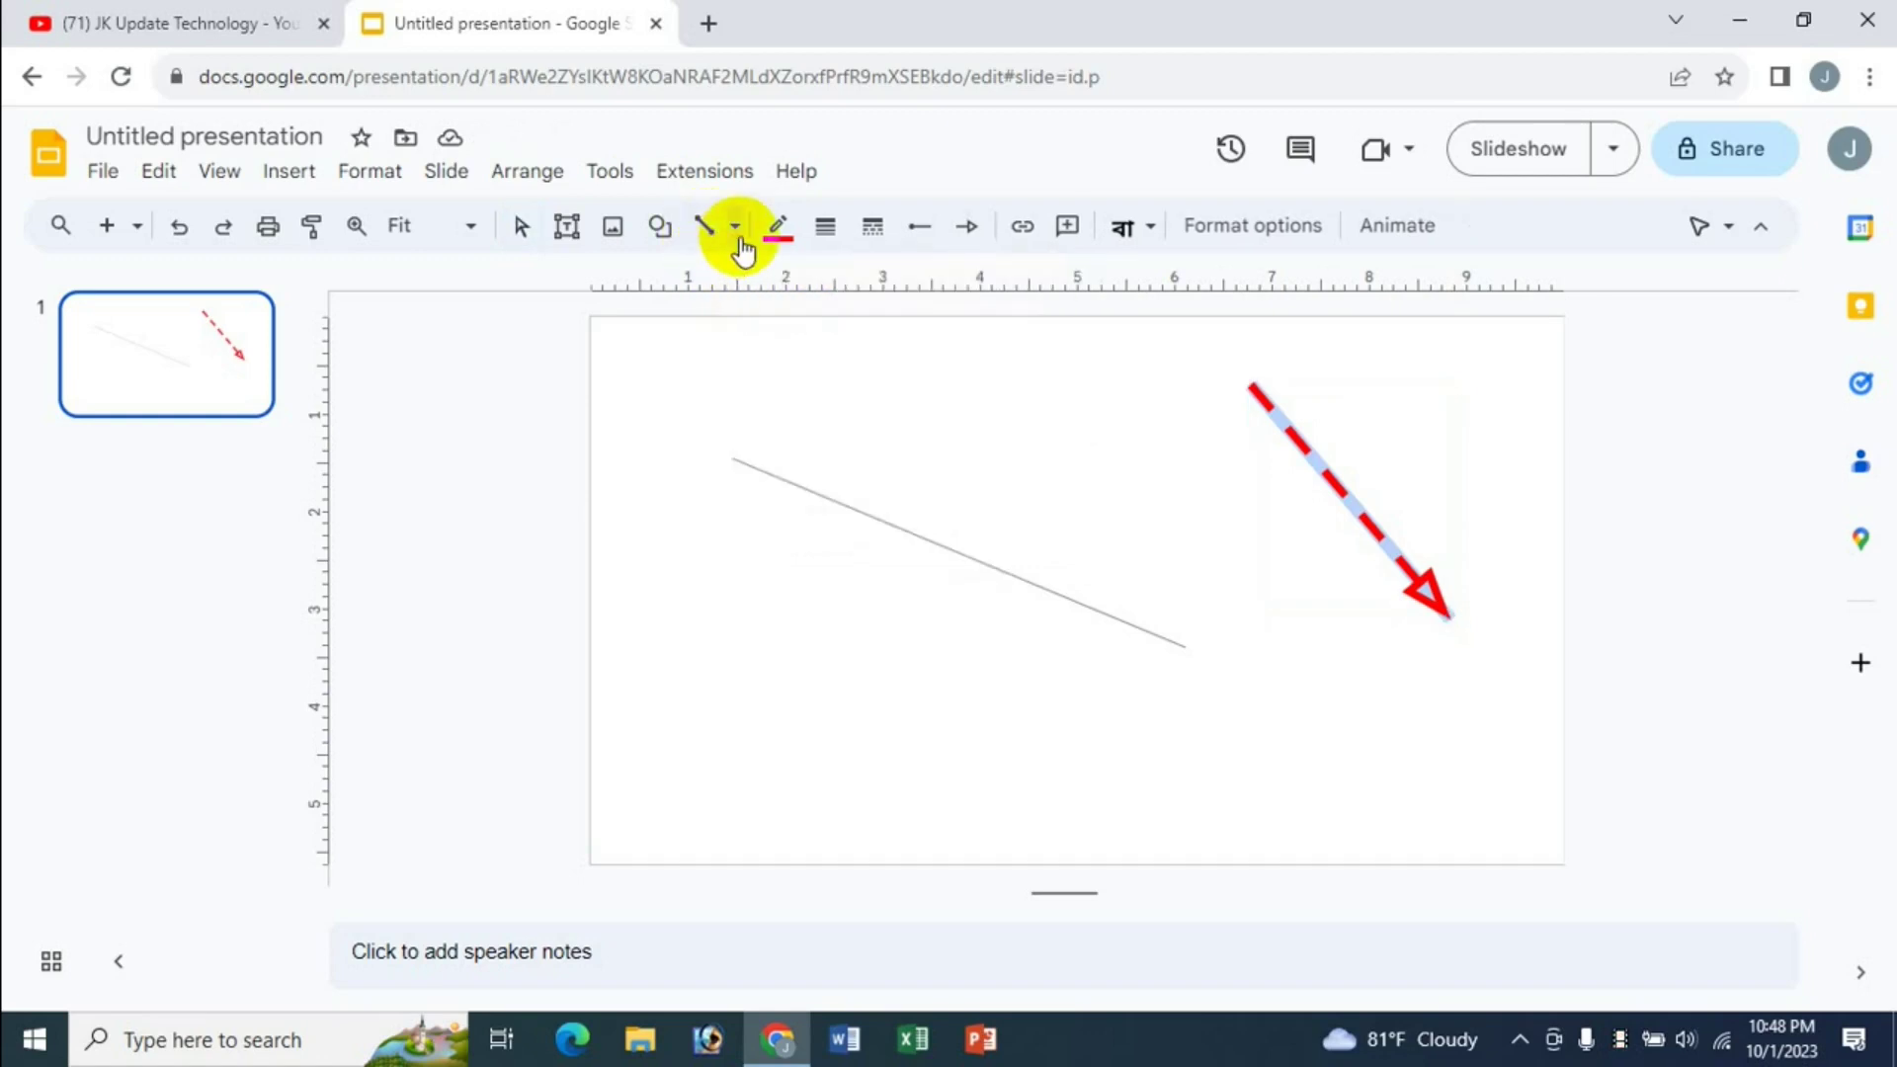
left_click(734, 227)
left_click(980, 166)
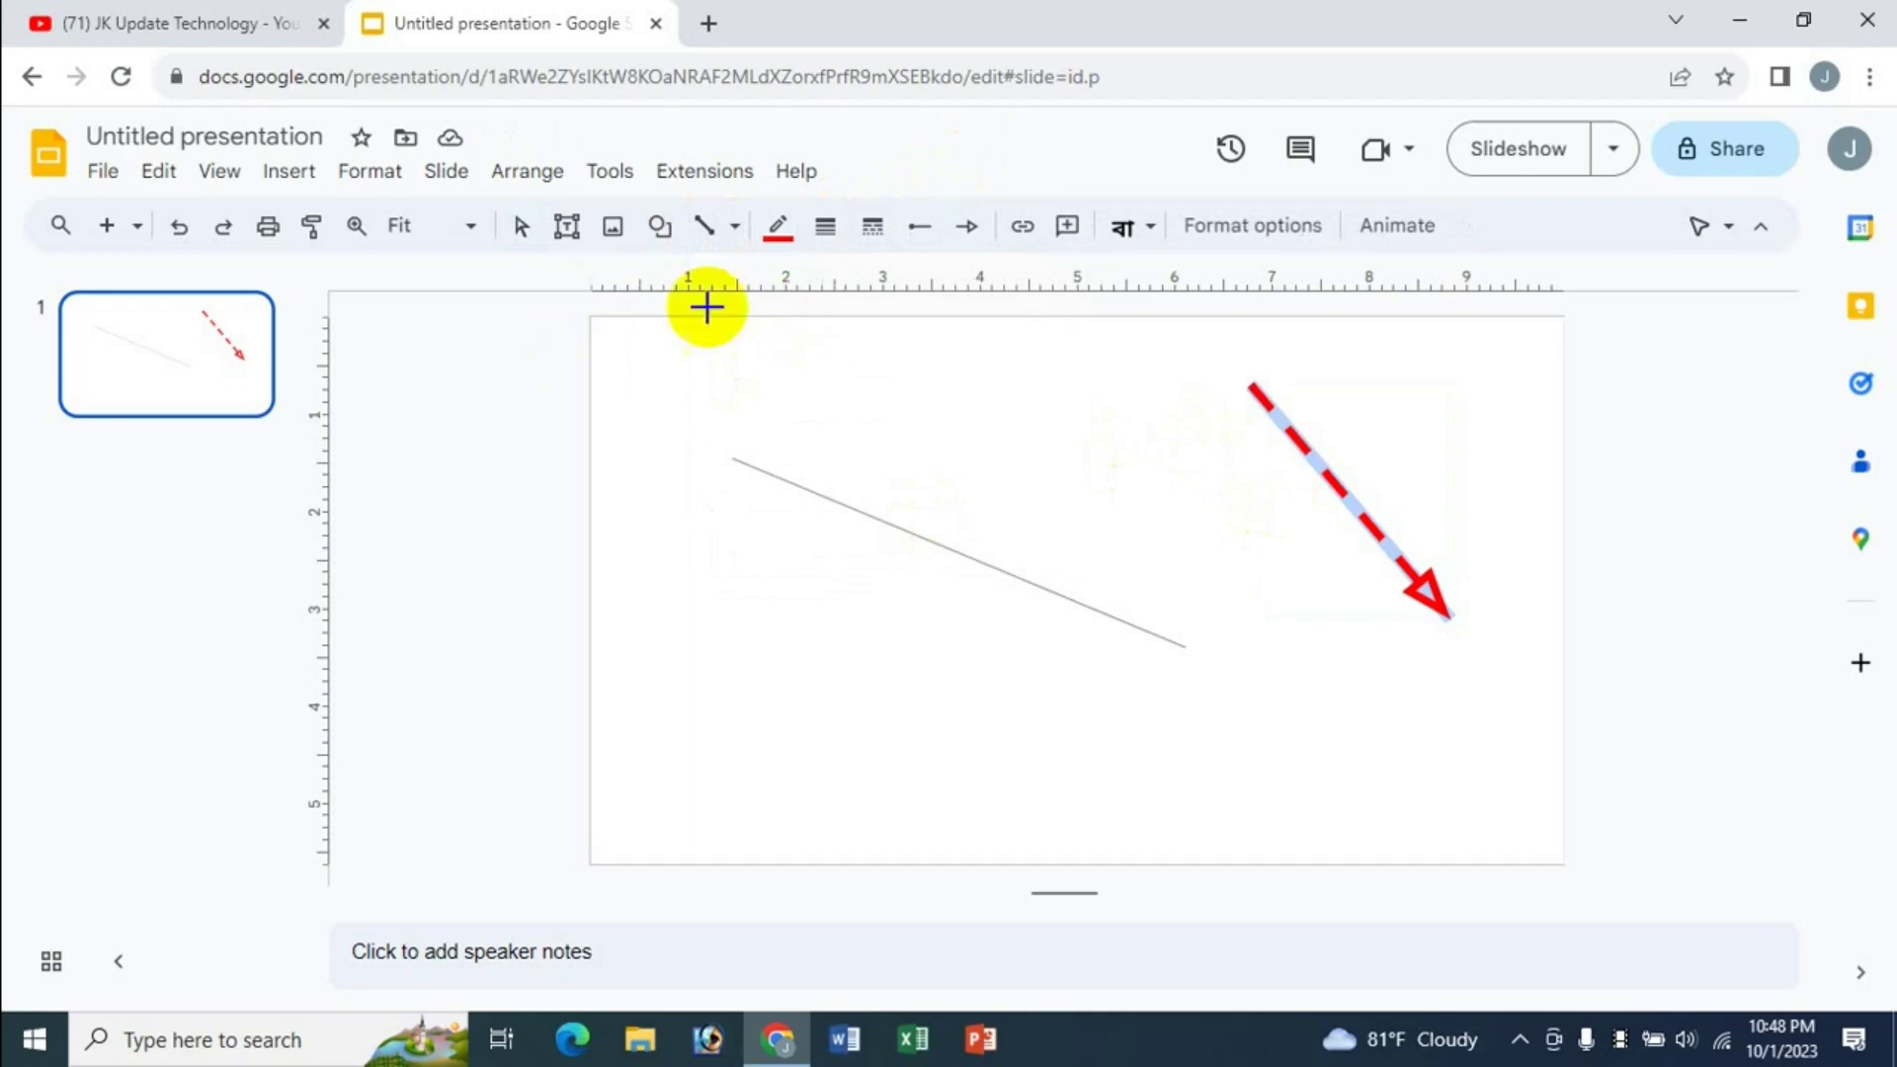
Draw an elbow connector in the slide's lower-left area, from about 1.3 to 3.9 on the horizontal ruler
left_click(288, 171)
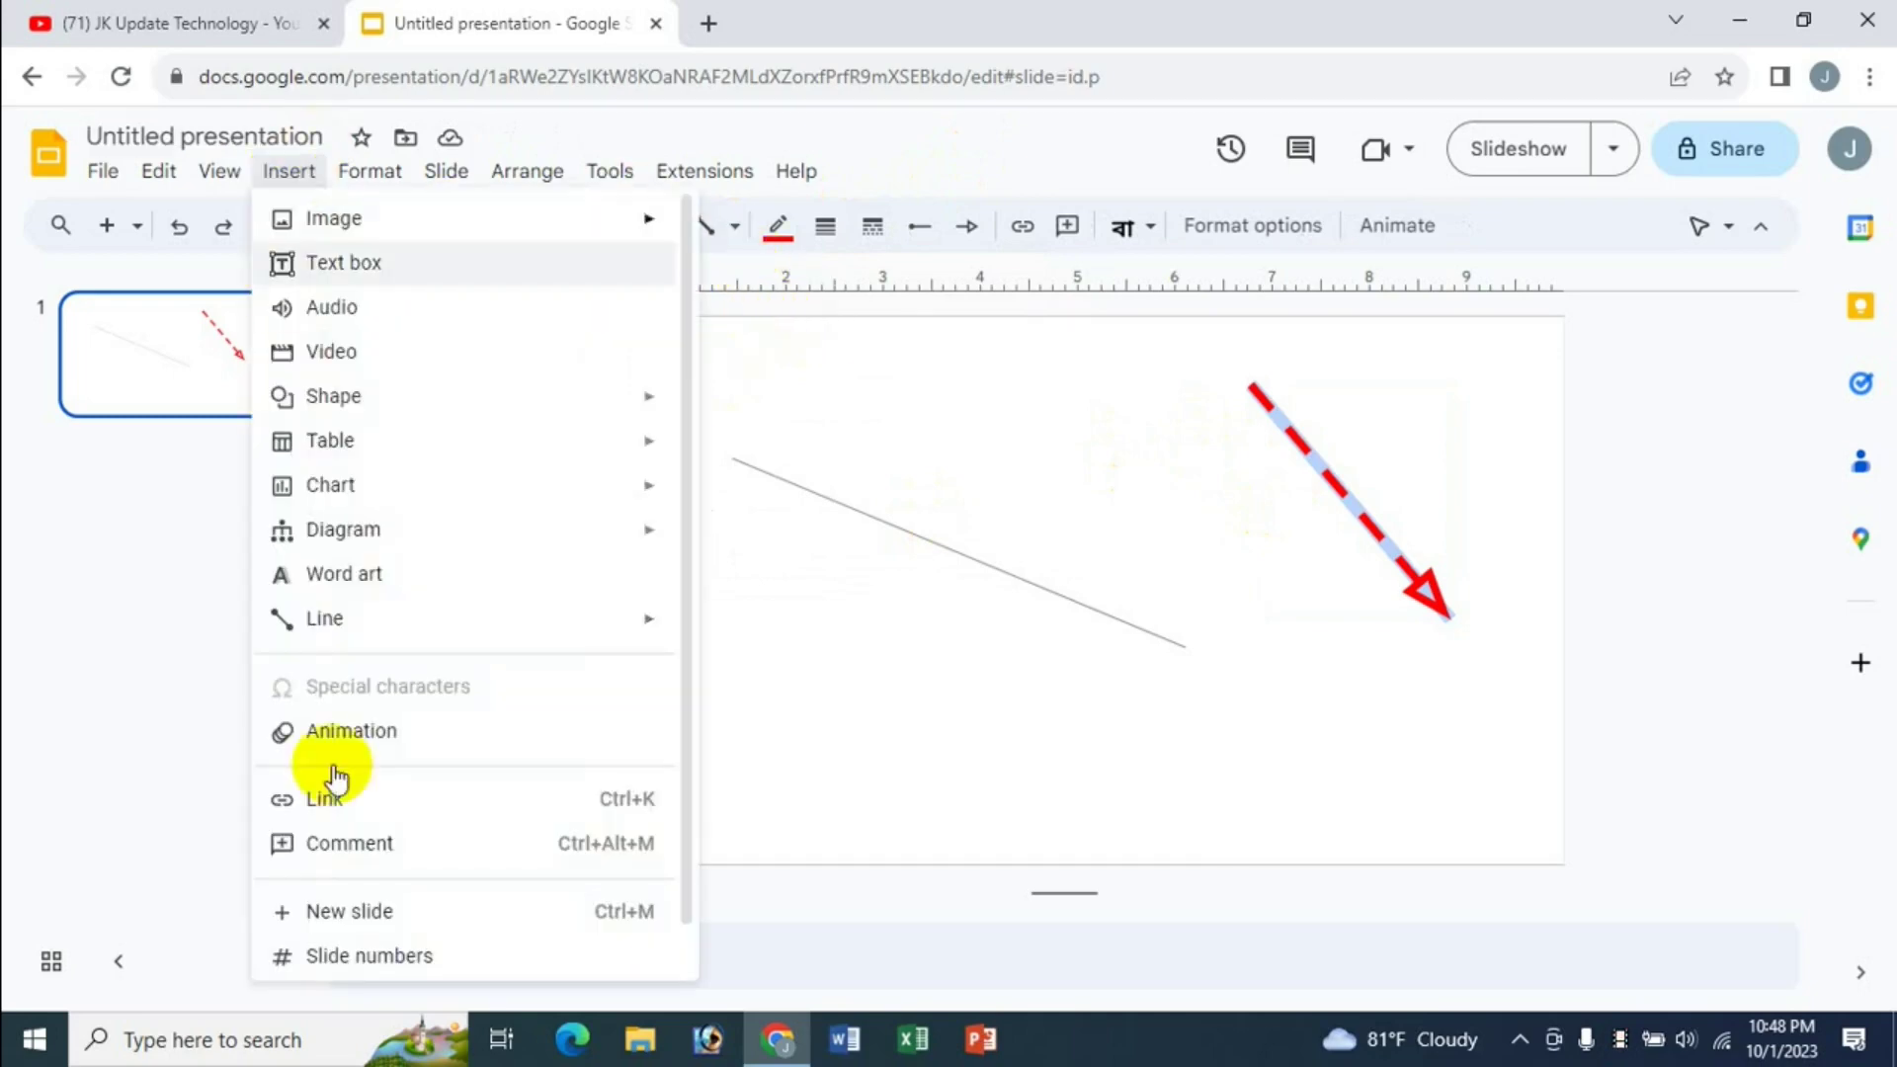
mouse_move(381, 622)
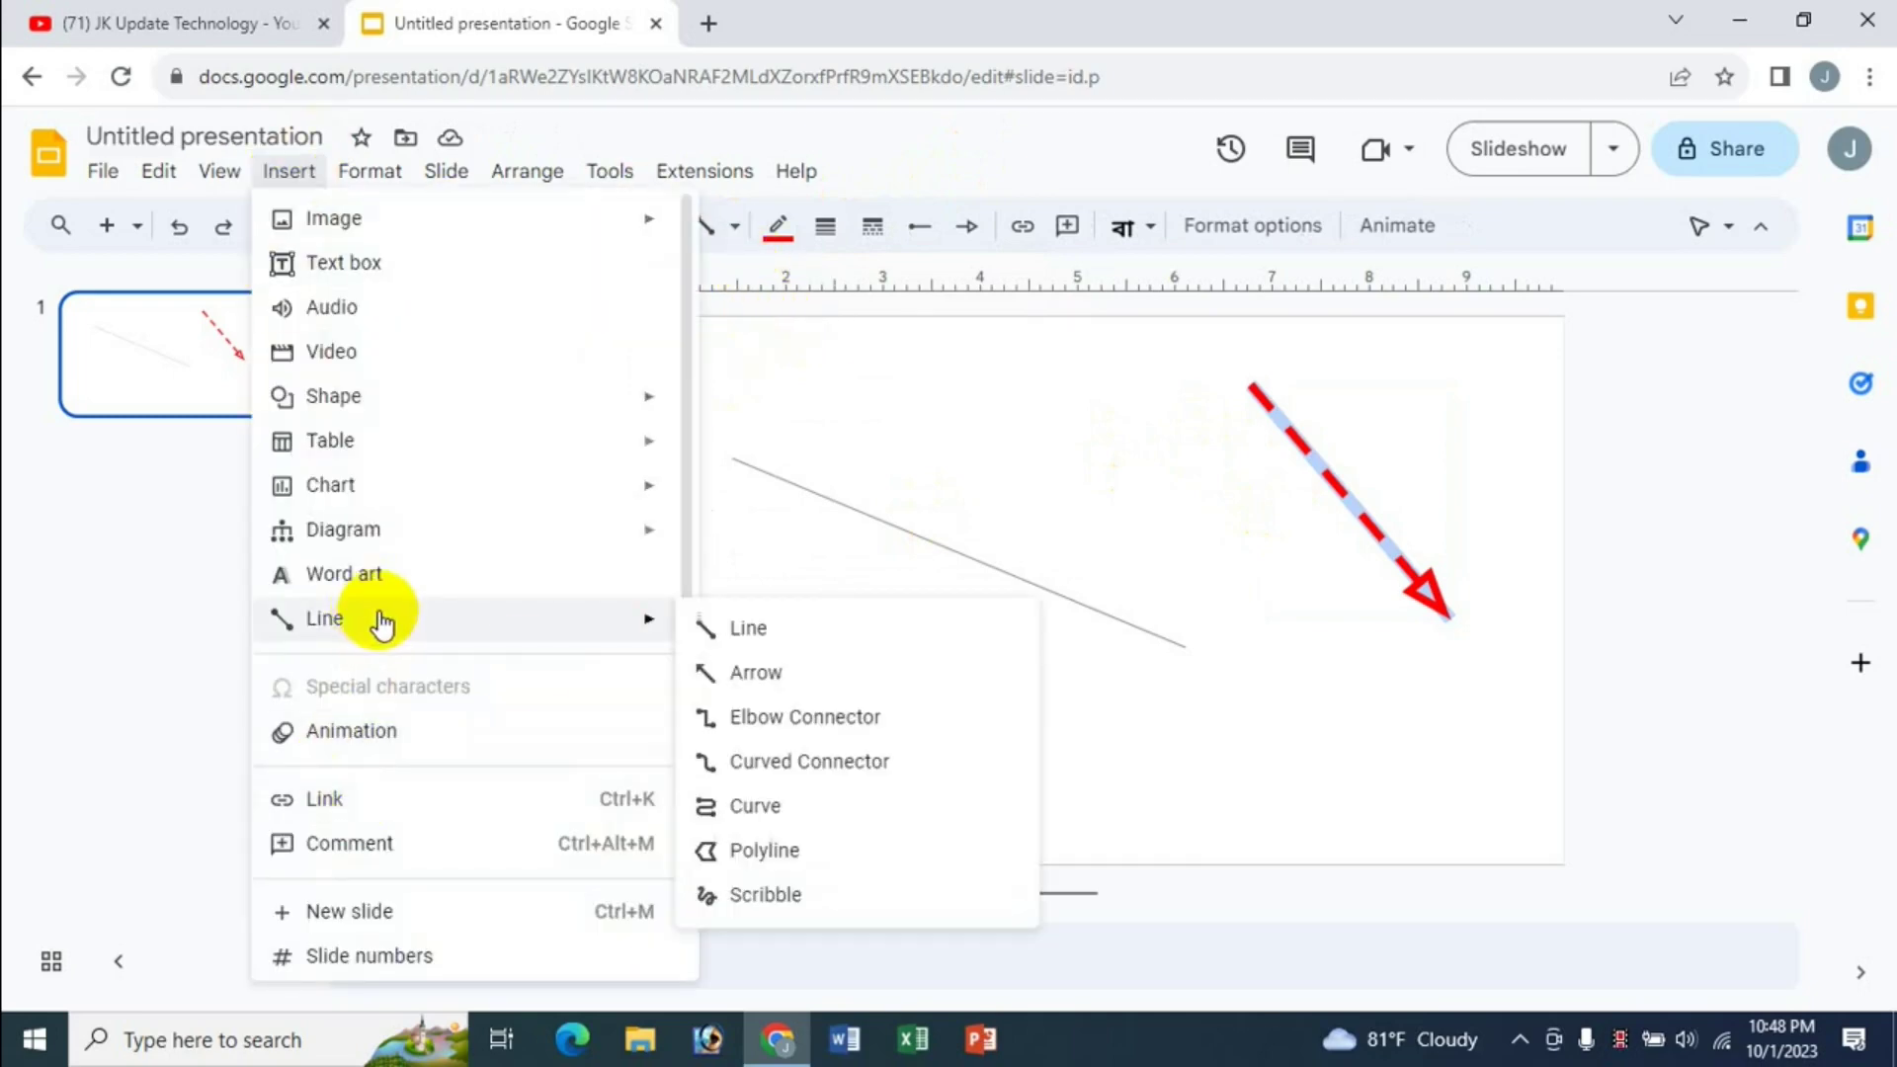
left_click(810, 721)
left_click_drag(714, 620, 965, 728)
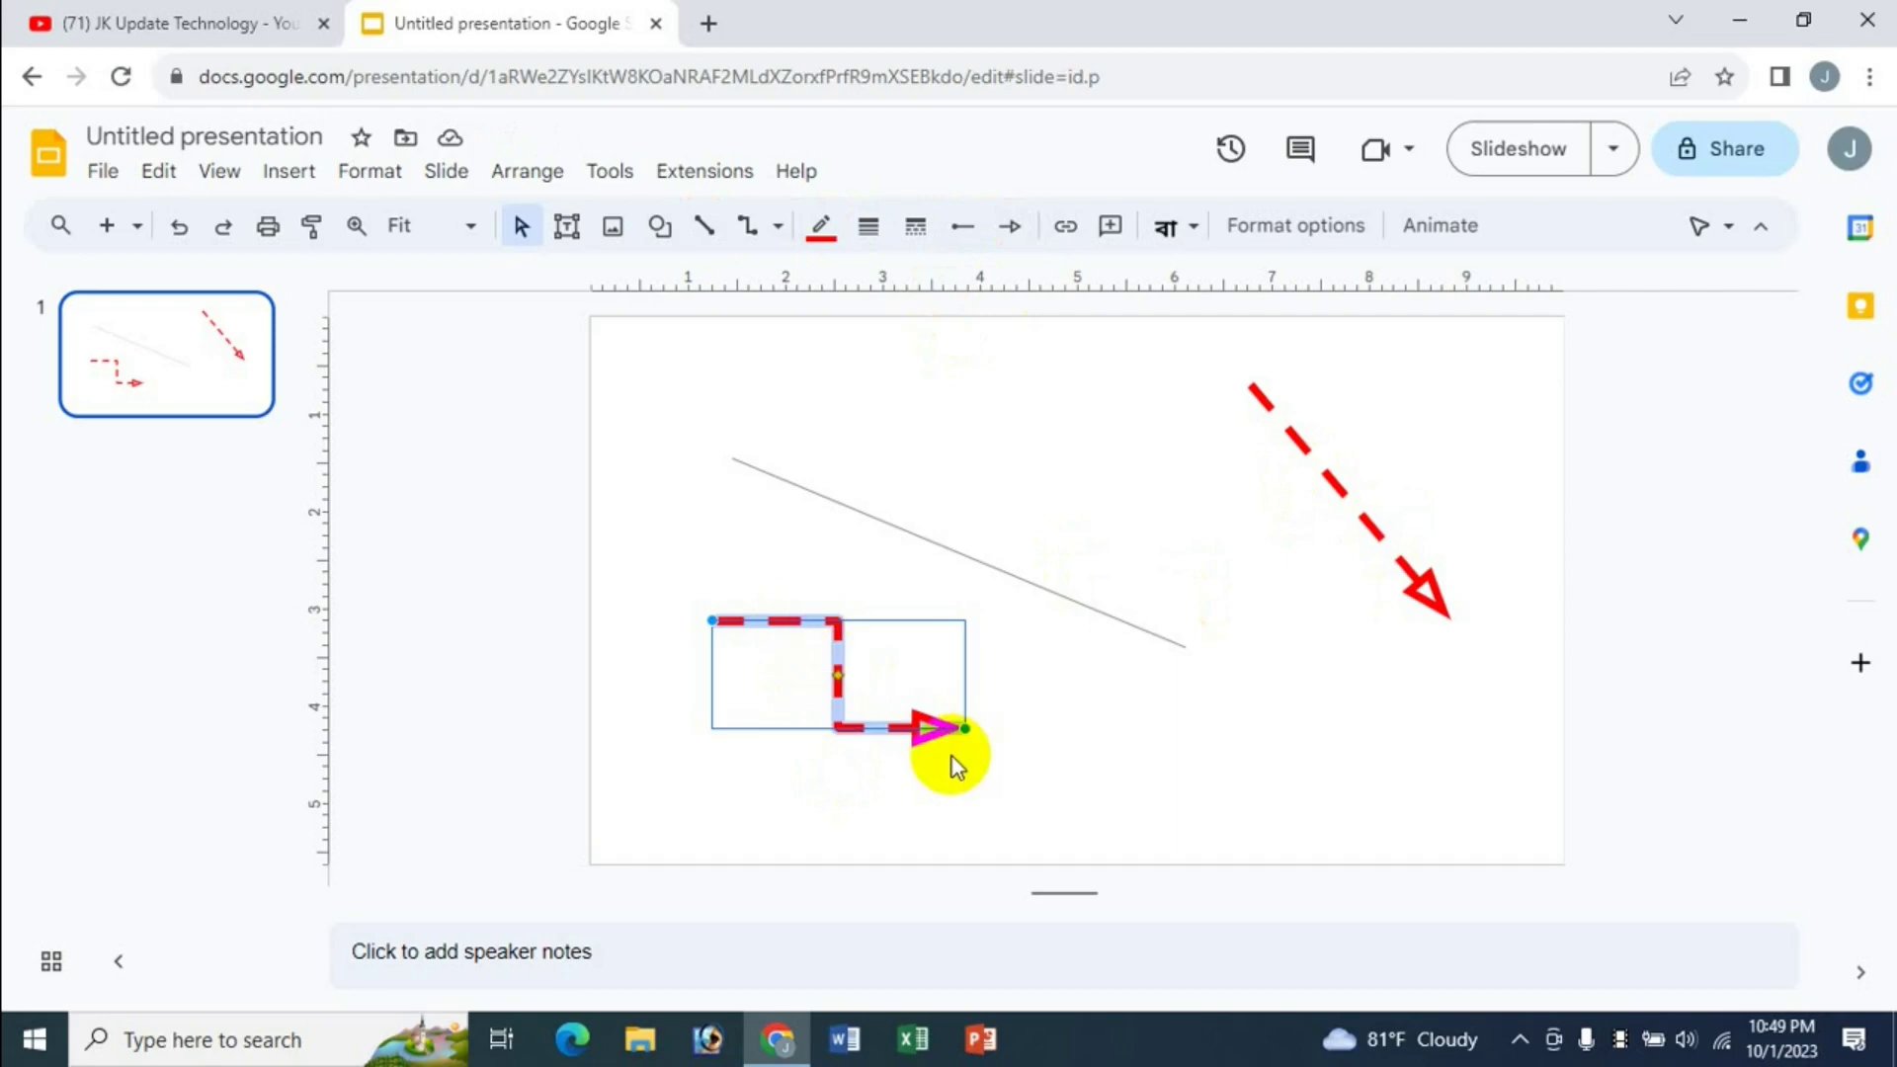
Format the elbow connector as a thicker, dashed yellow line
left_click(821, 227)
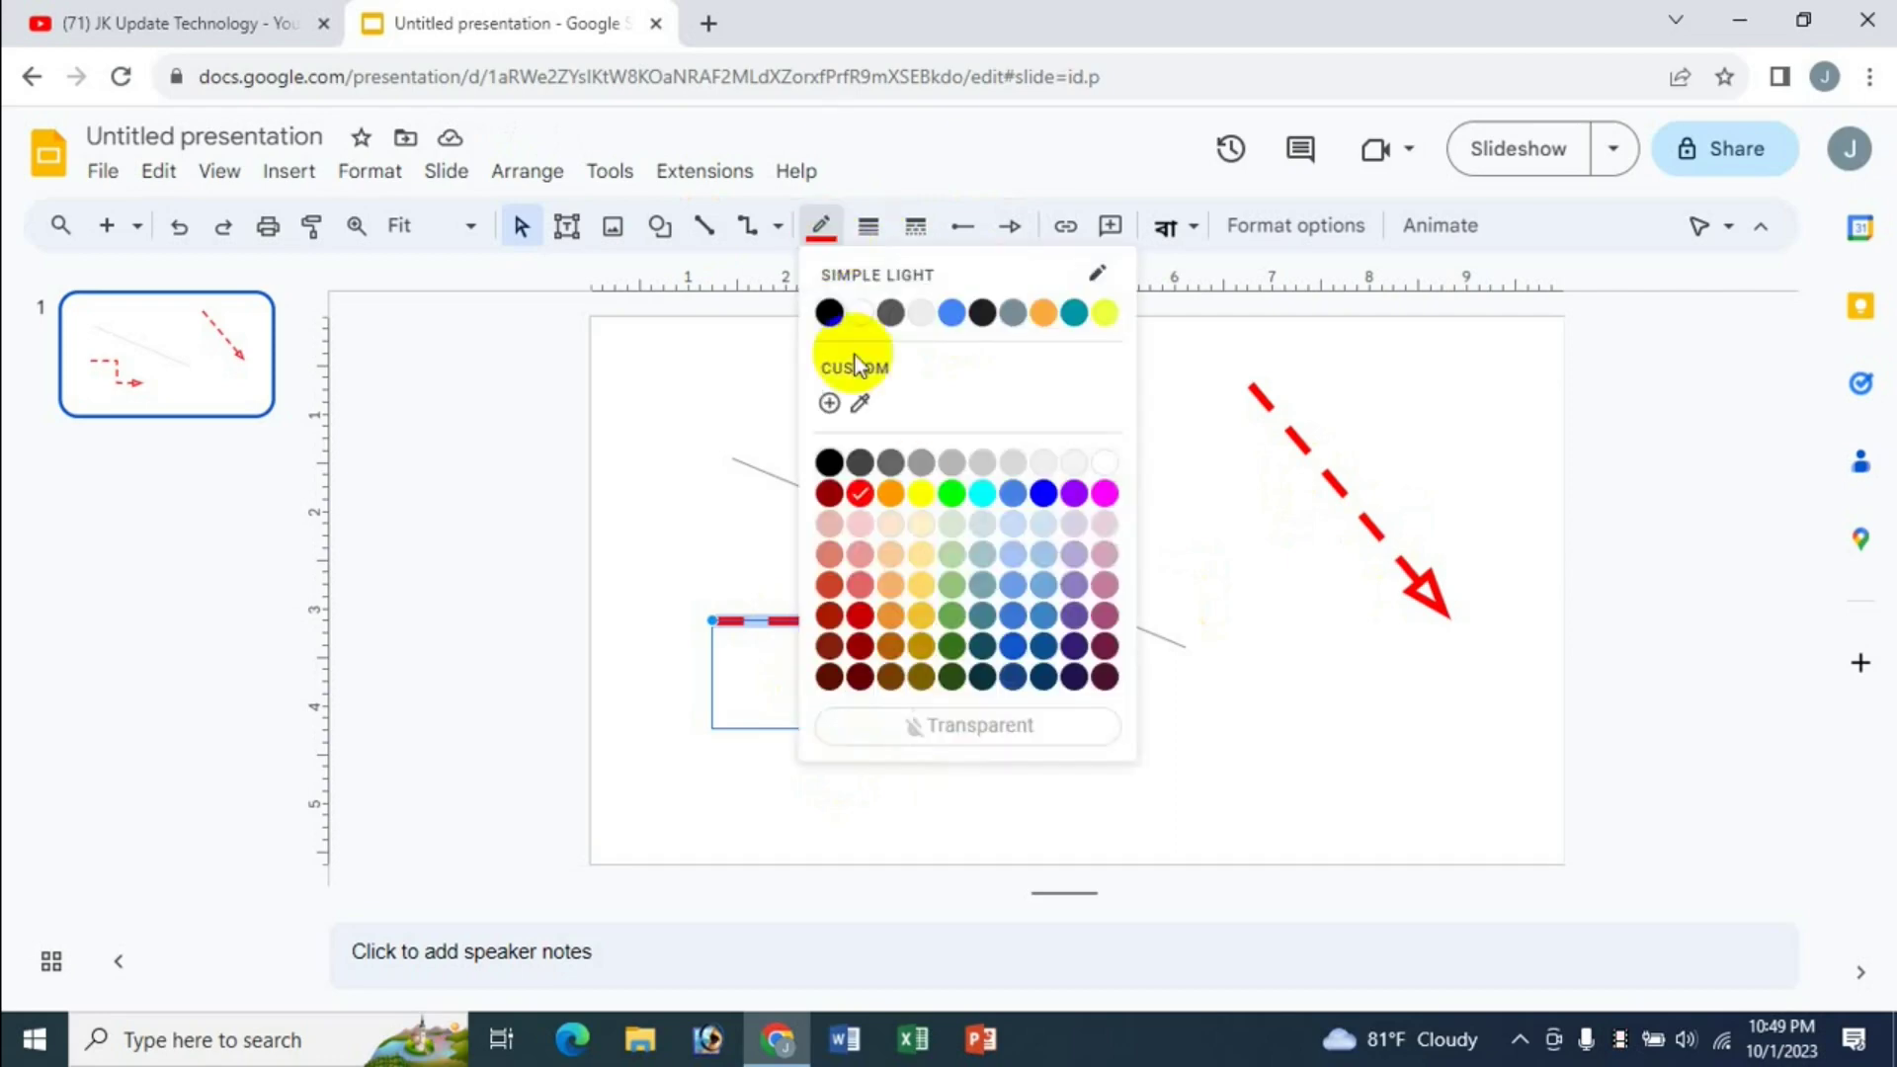
left_click(921, 493)
left_click(919, 237)
left_click(946, 364)
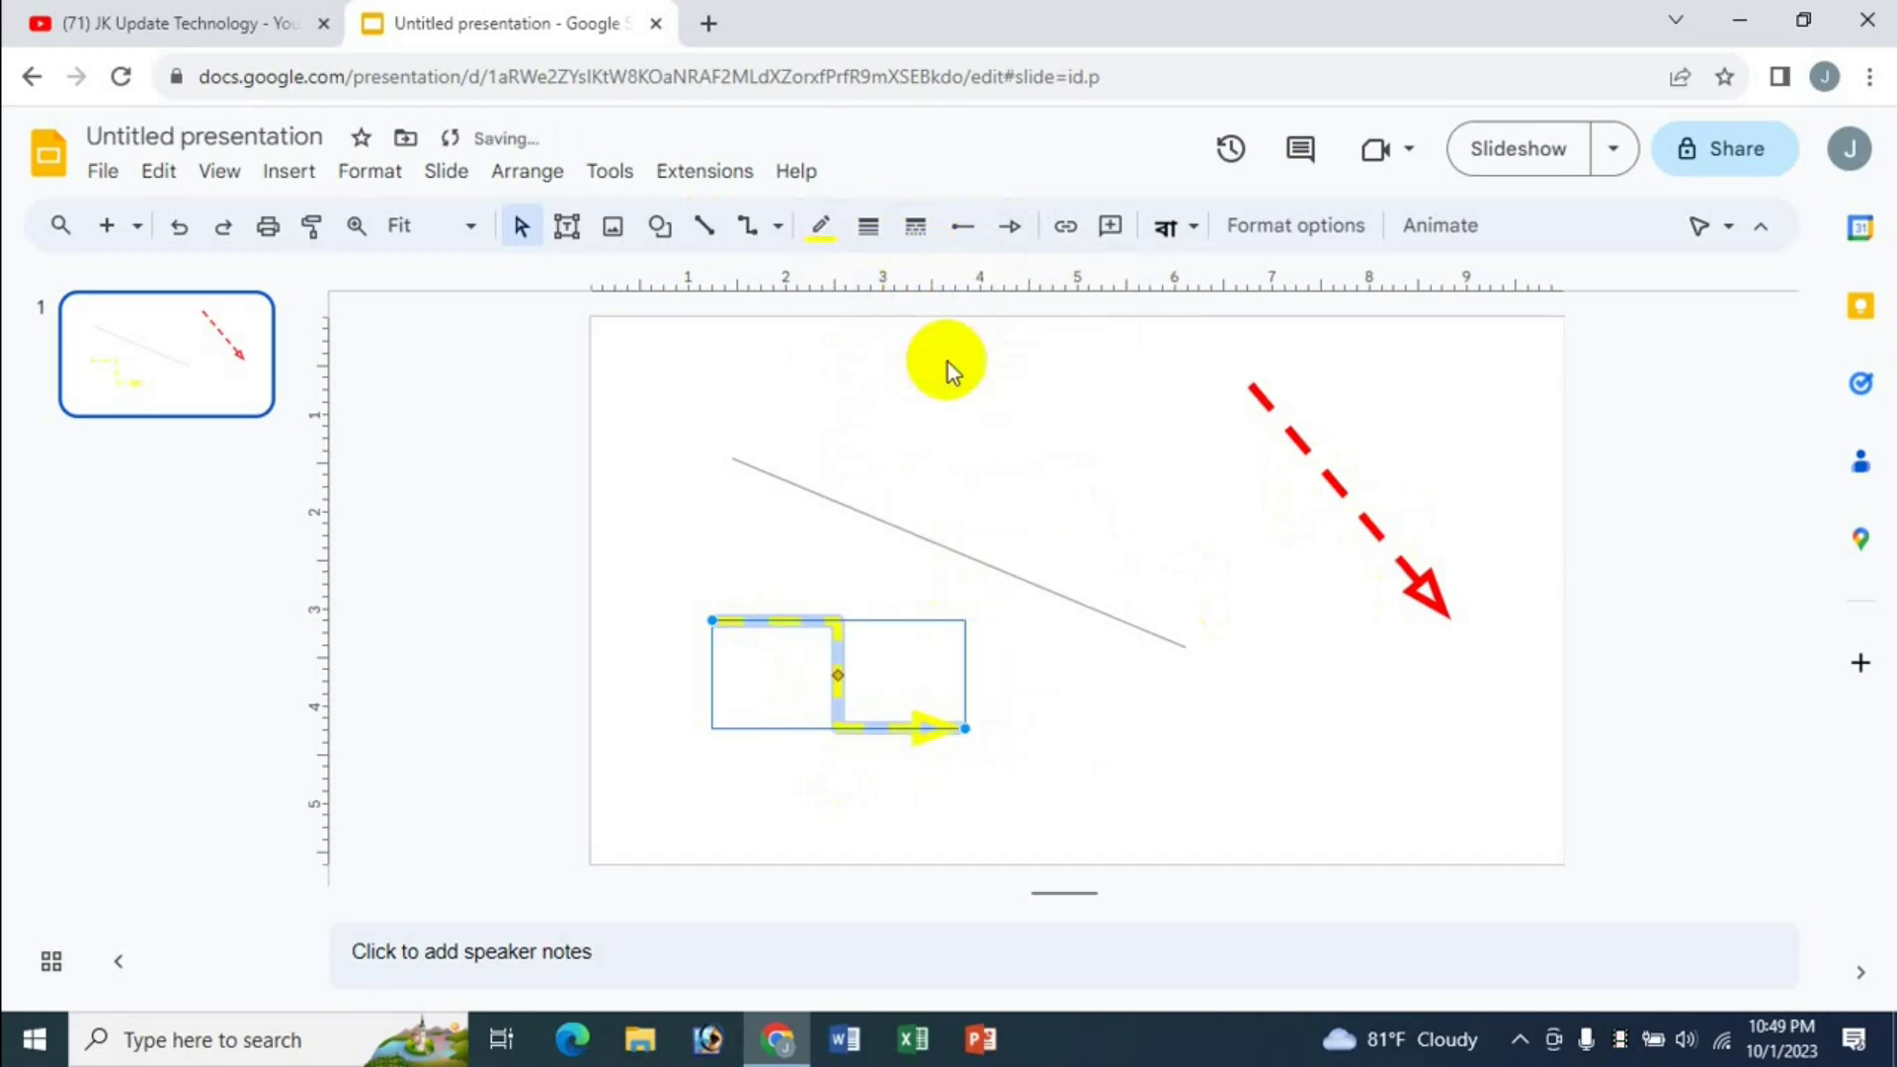
left_click(863, 242)
left_click(915, 495)
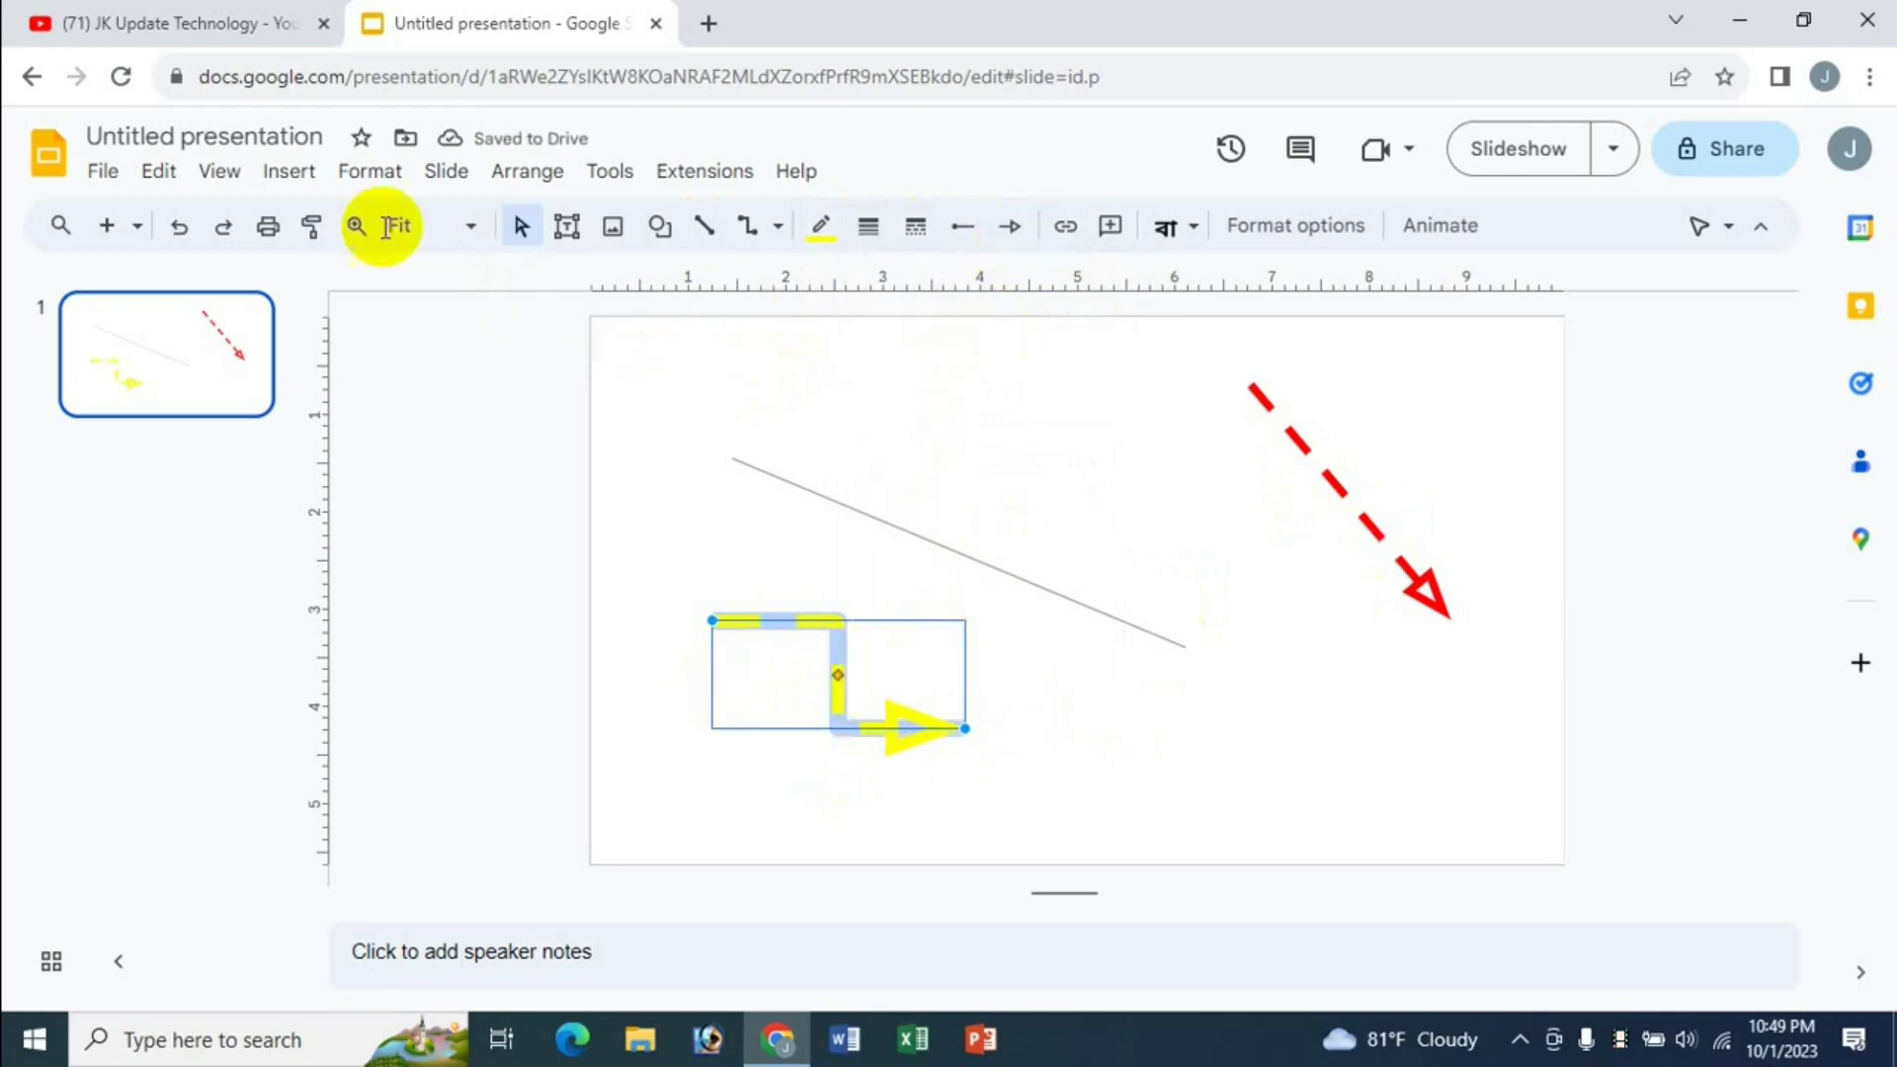
Draw a closed freeform curve right of the elbow connector, spanning about 4.3 to 7.2 on the horizontal ruler
left_click(777, 227)
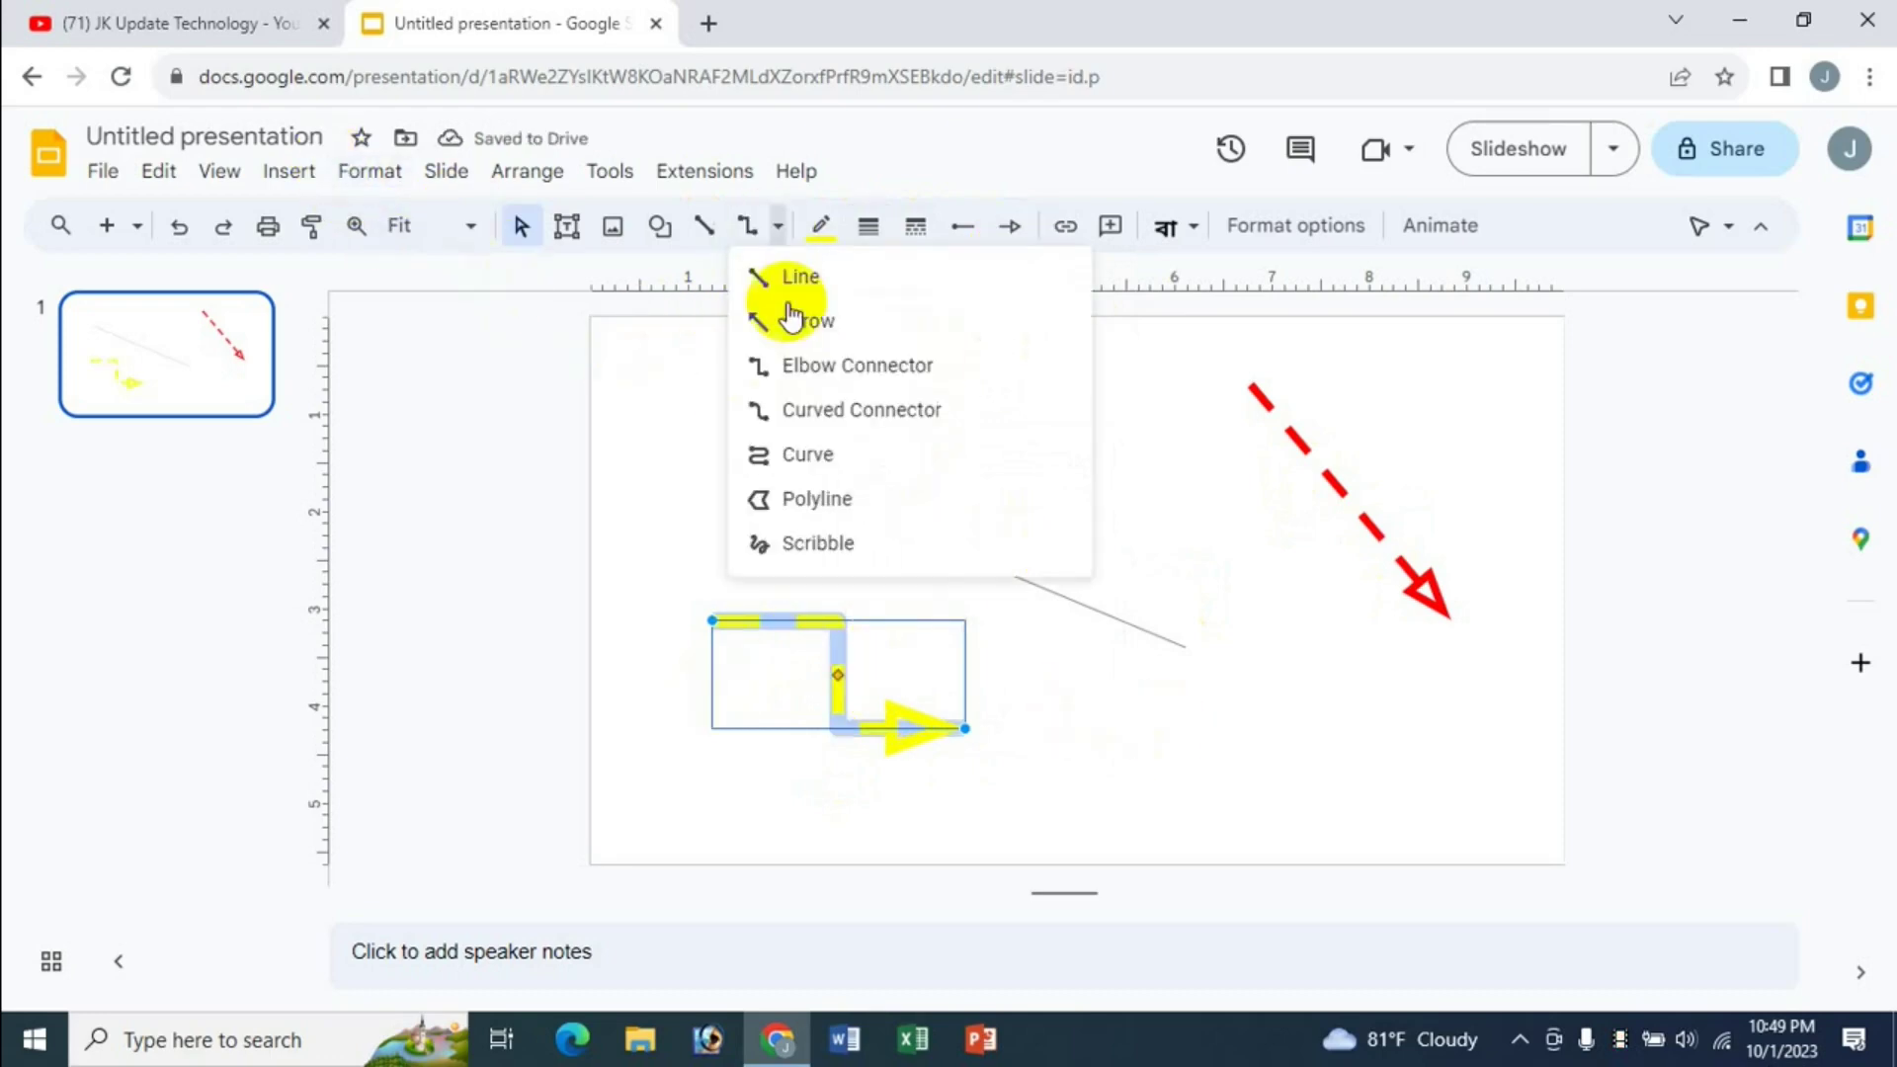
left_click(816, 459)
left_click(1008, 442)
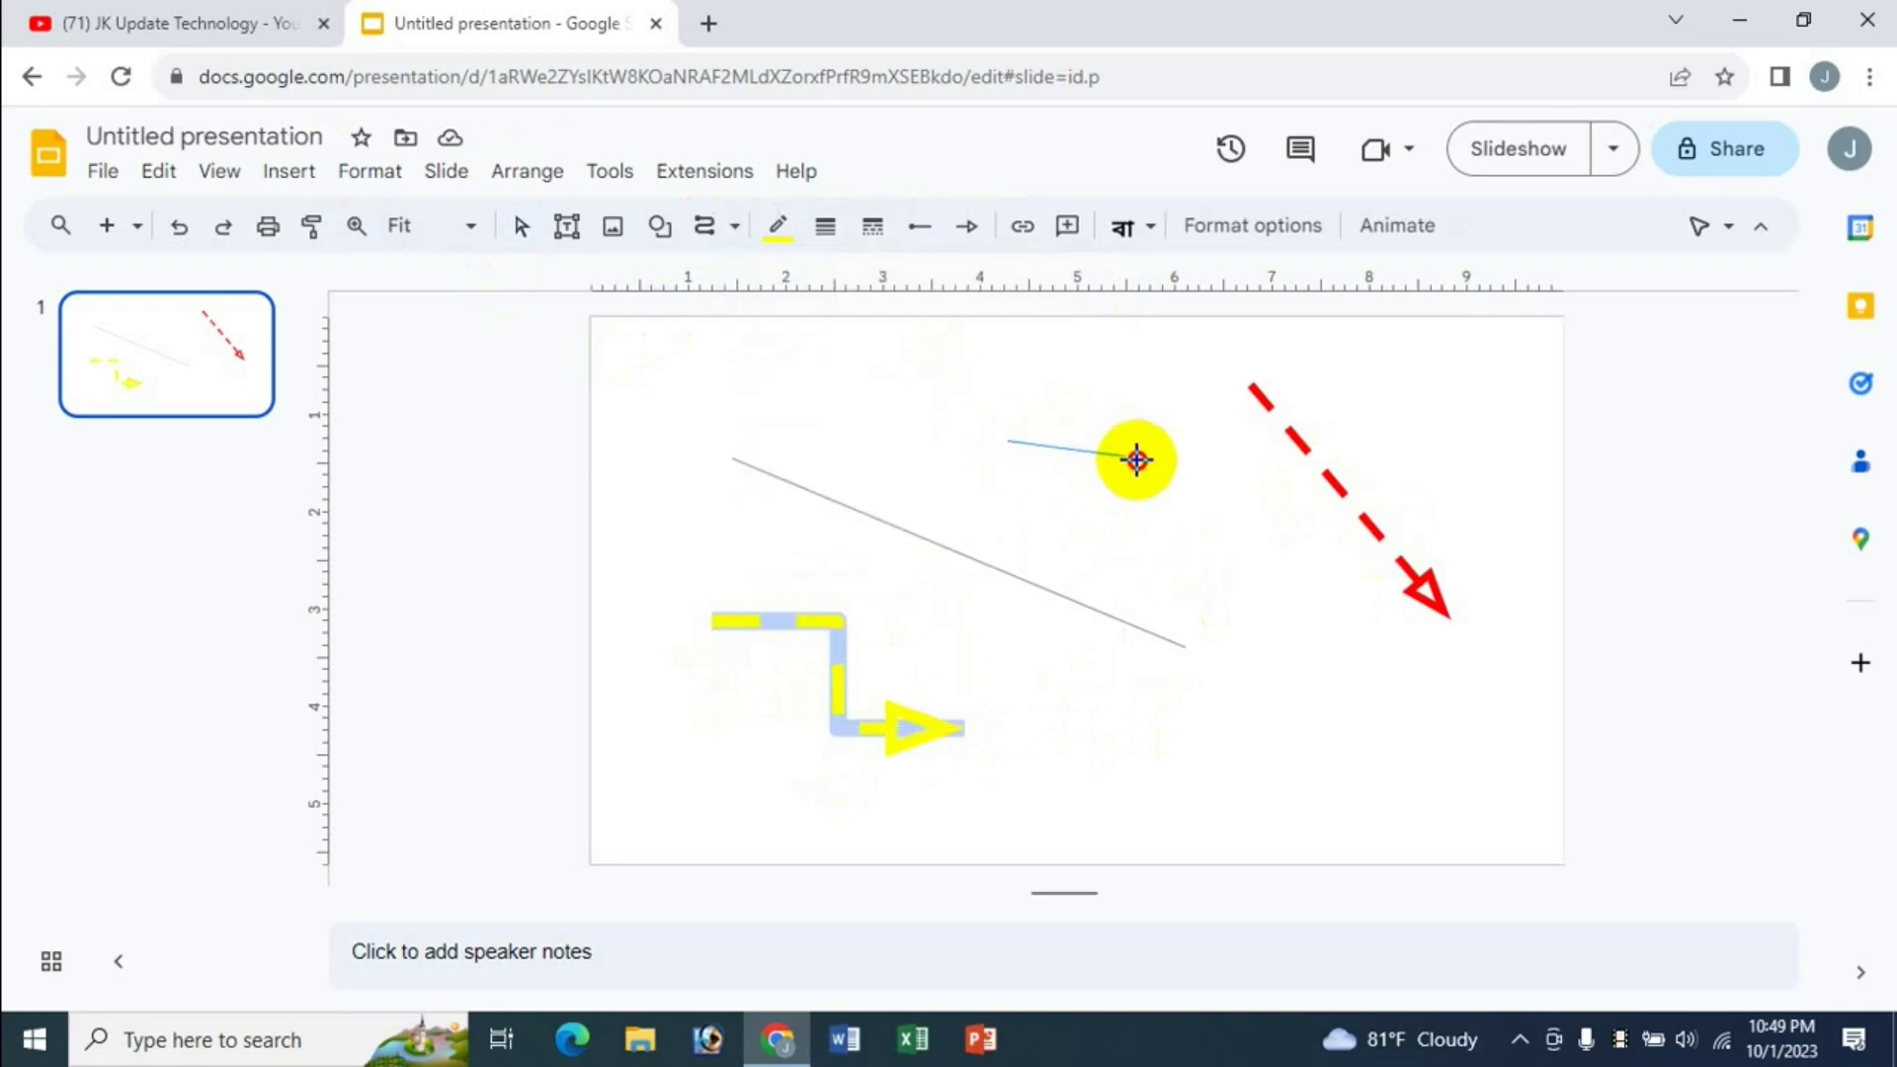
left_click(1185, 565)
left_click(1205, 435)
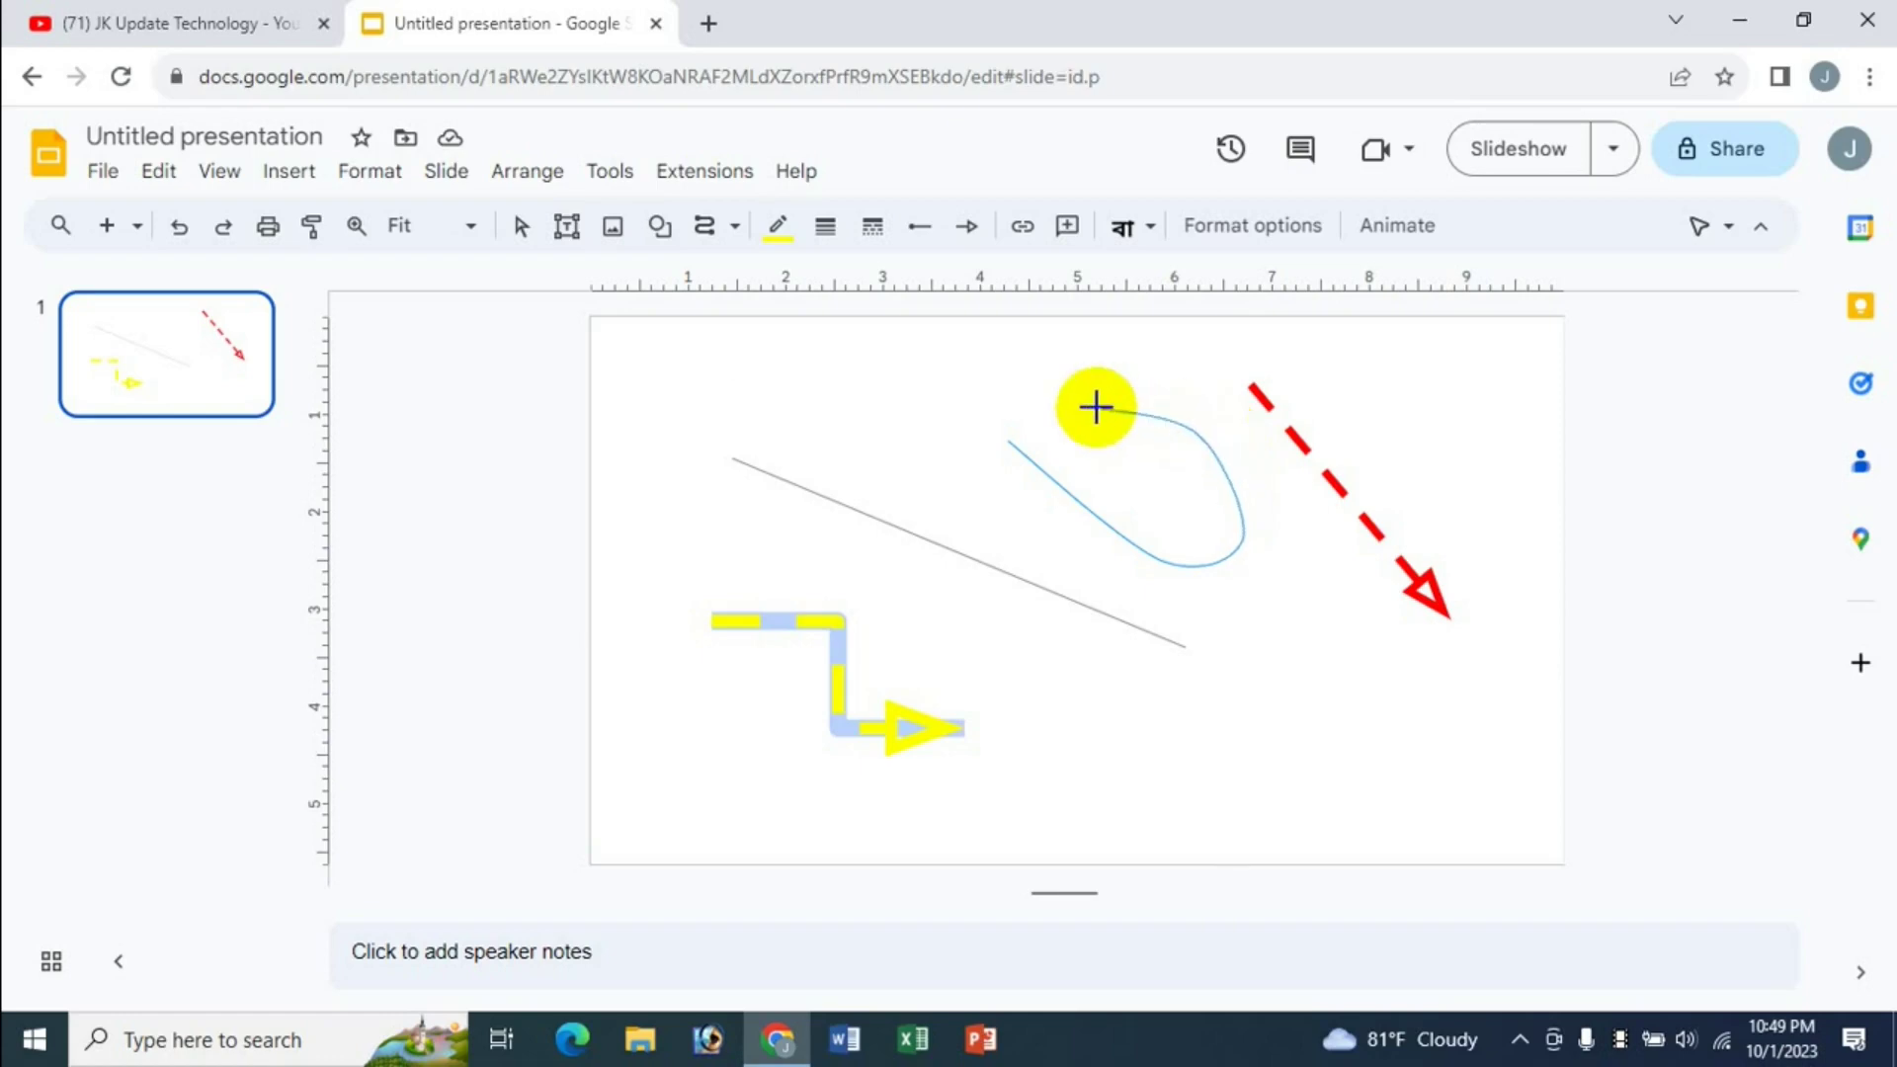
left_click(1292, 627)
left_click(1175, 766)
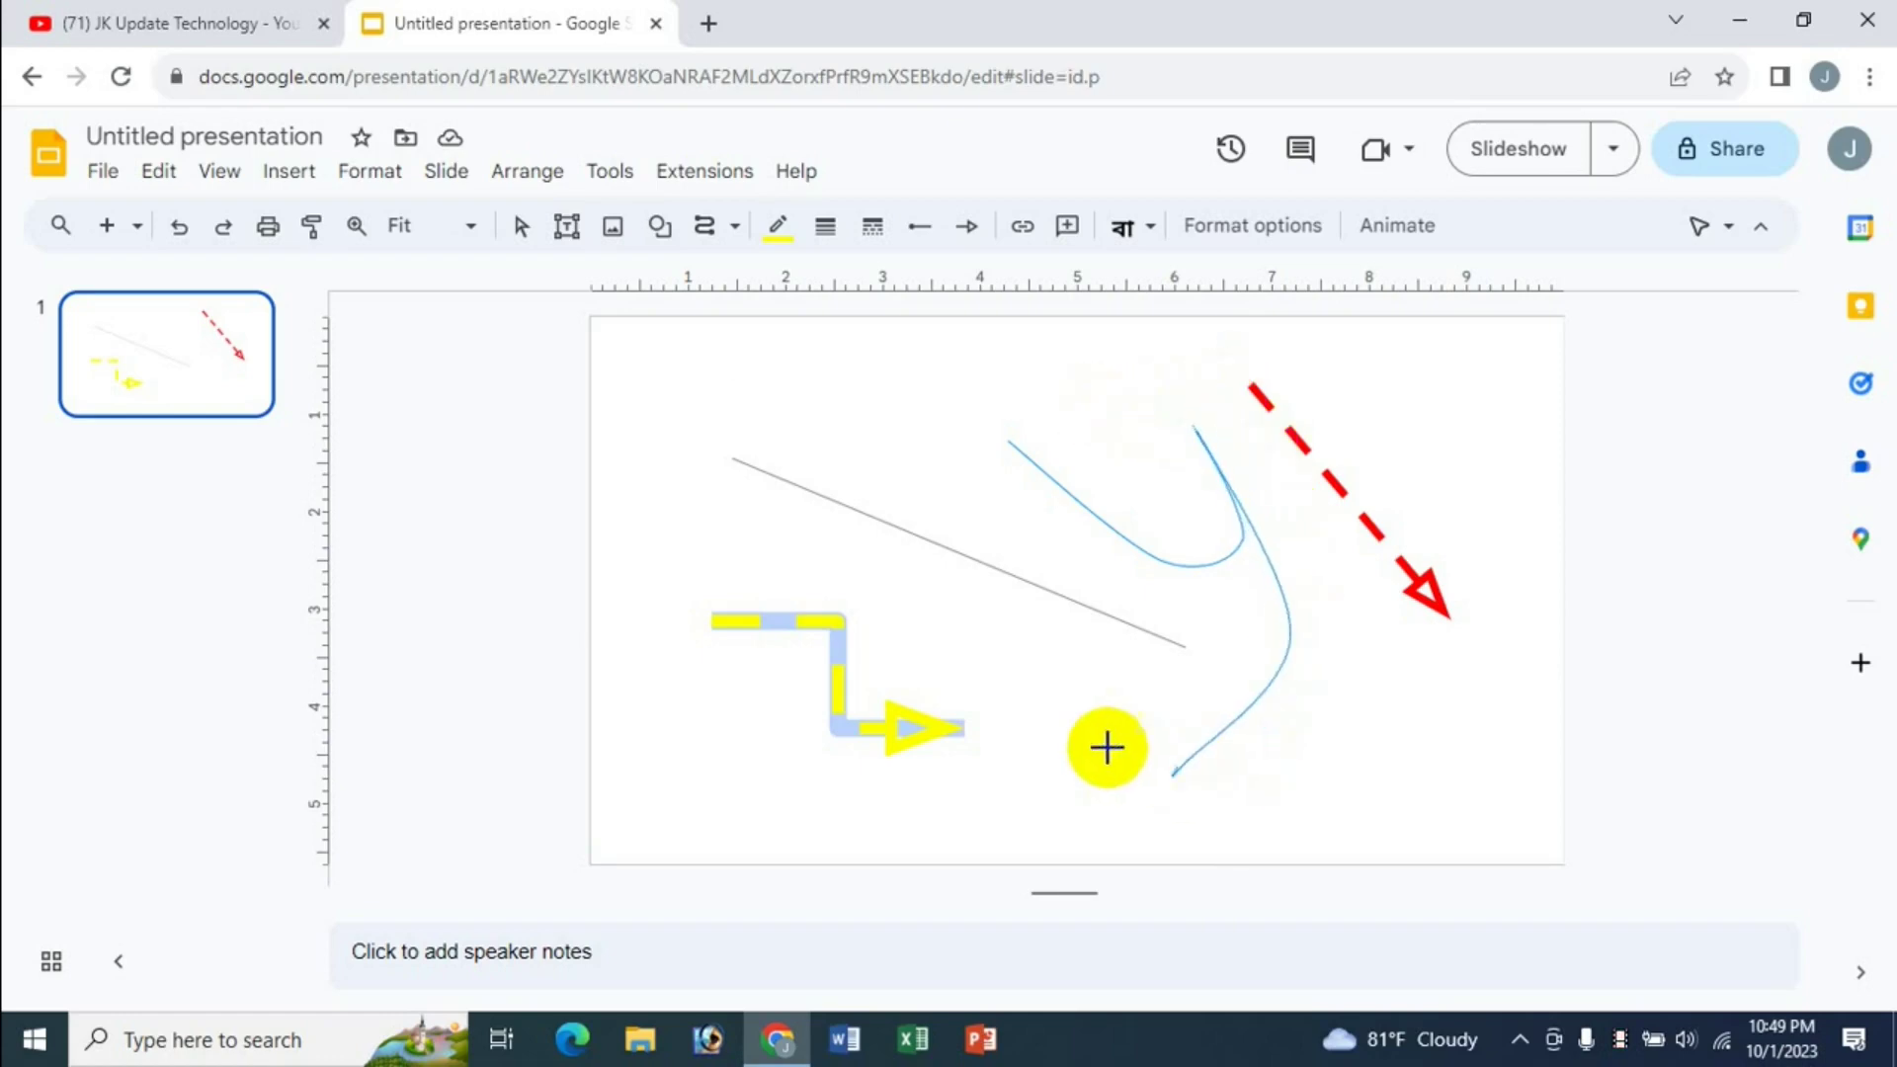
left_click(1005, 443)
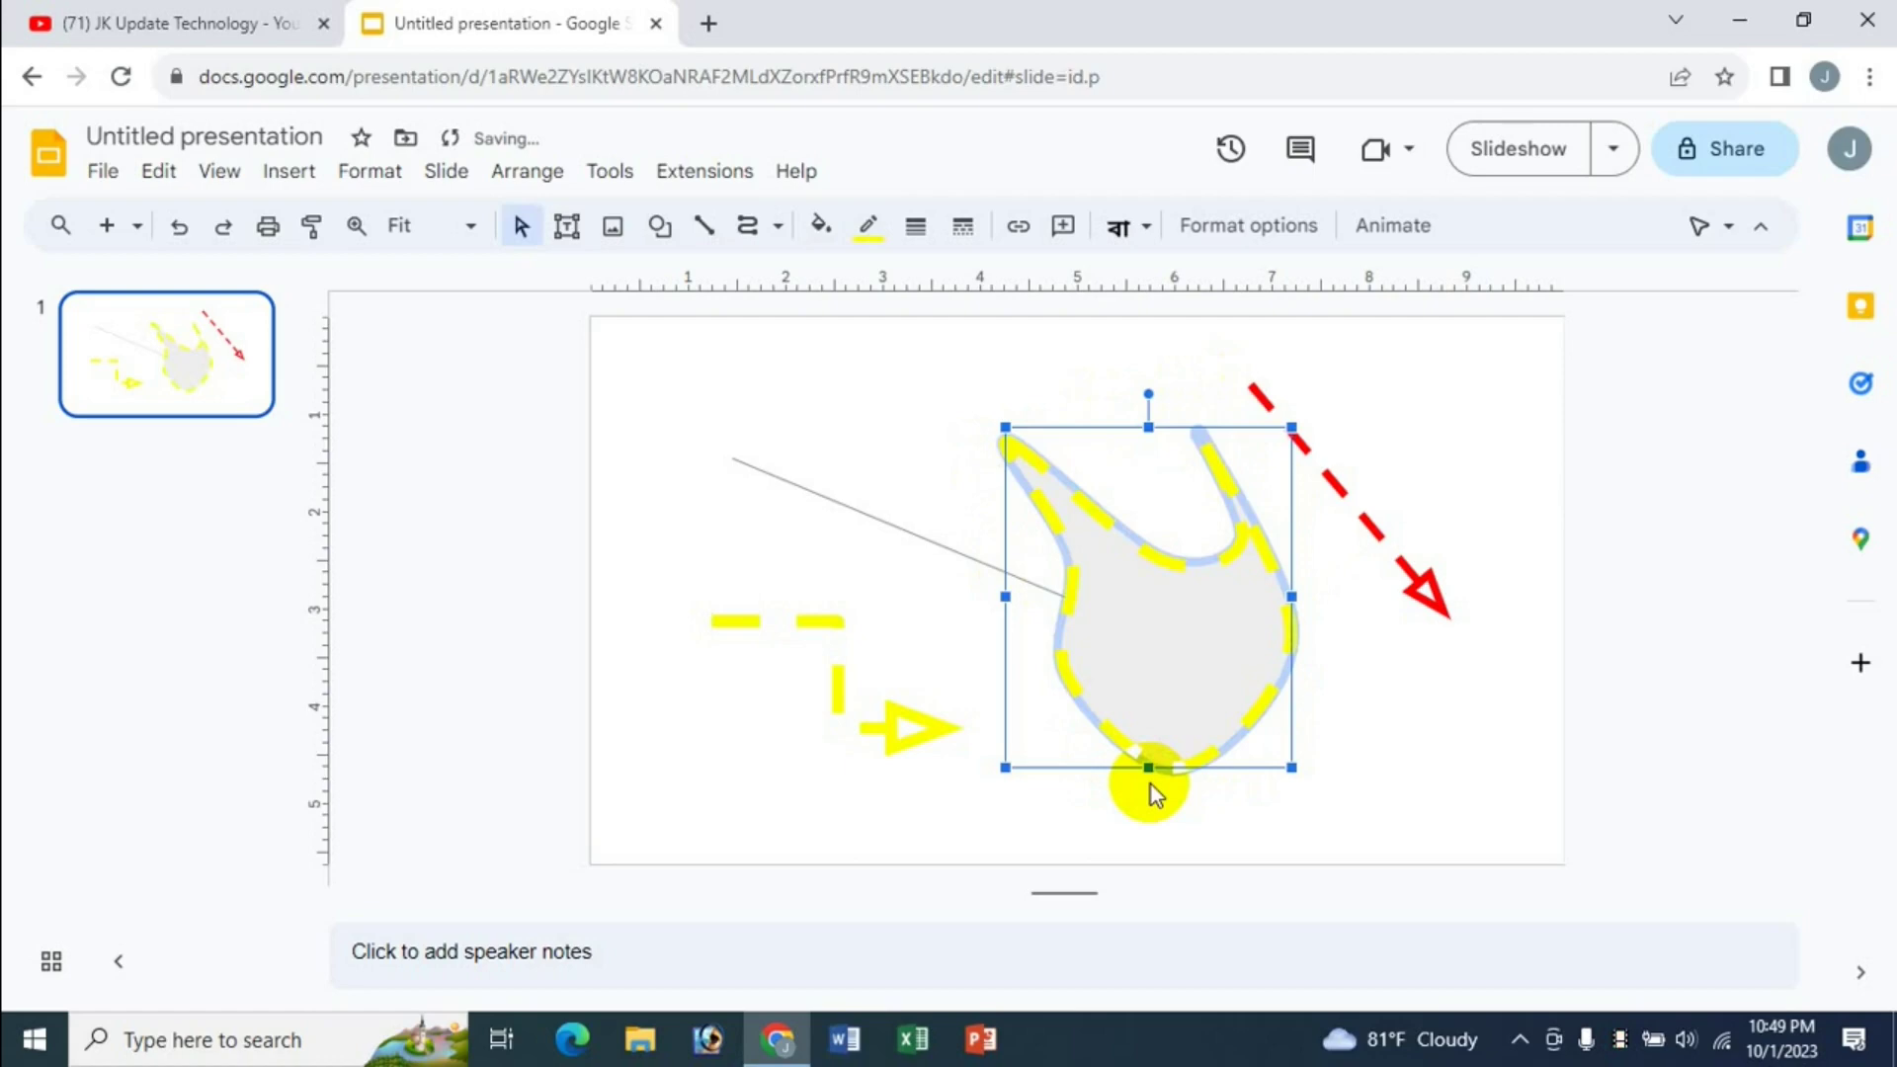
Delete the closed curve, the red arrow, the straight line and the yellow elbow connector to empty the slide
key("Delete")
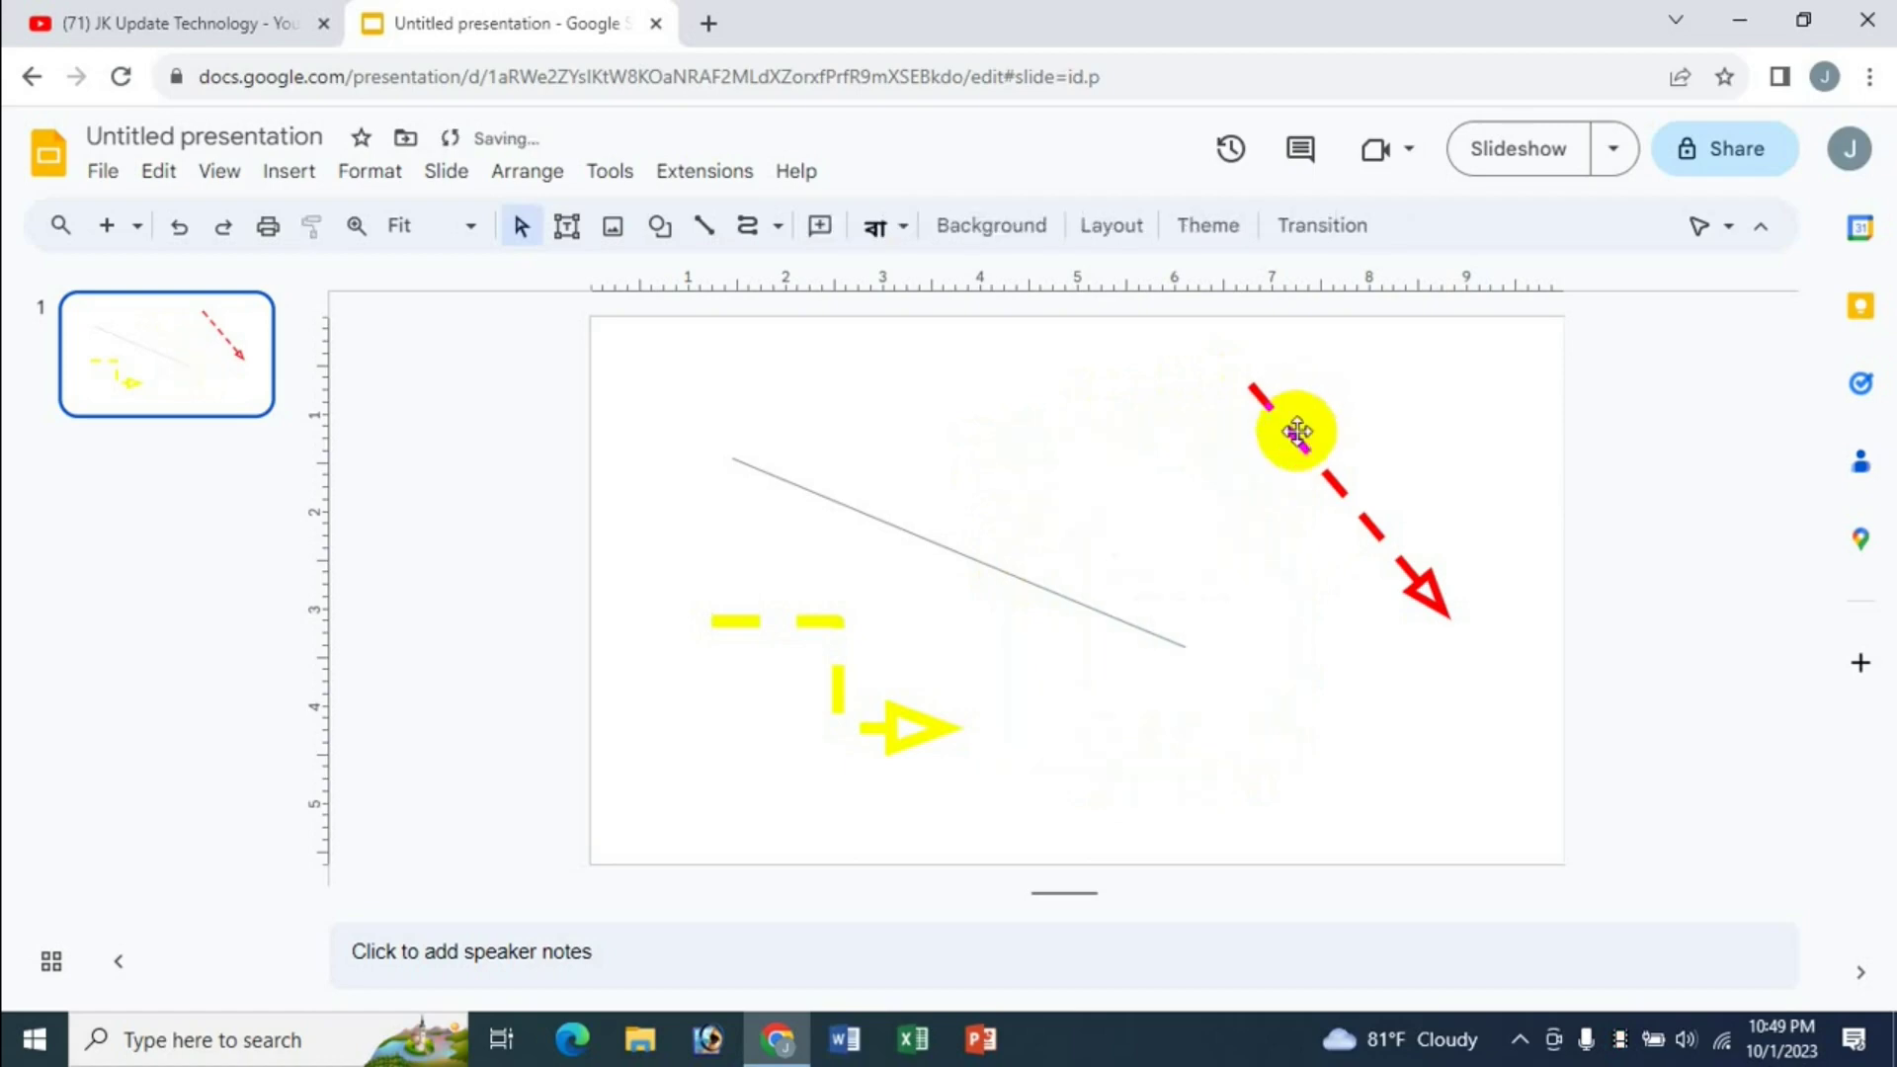
left_click(1297, 432)
key("Delete")
left_click(1035, 590)
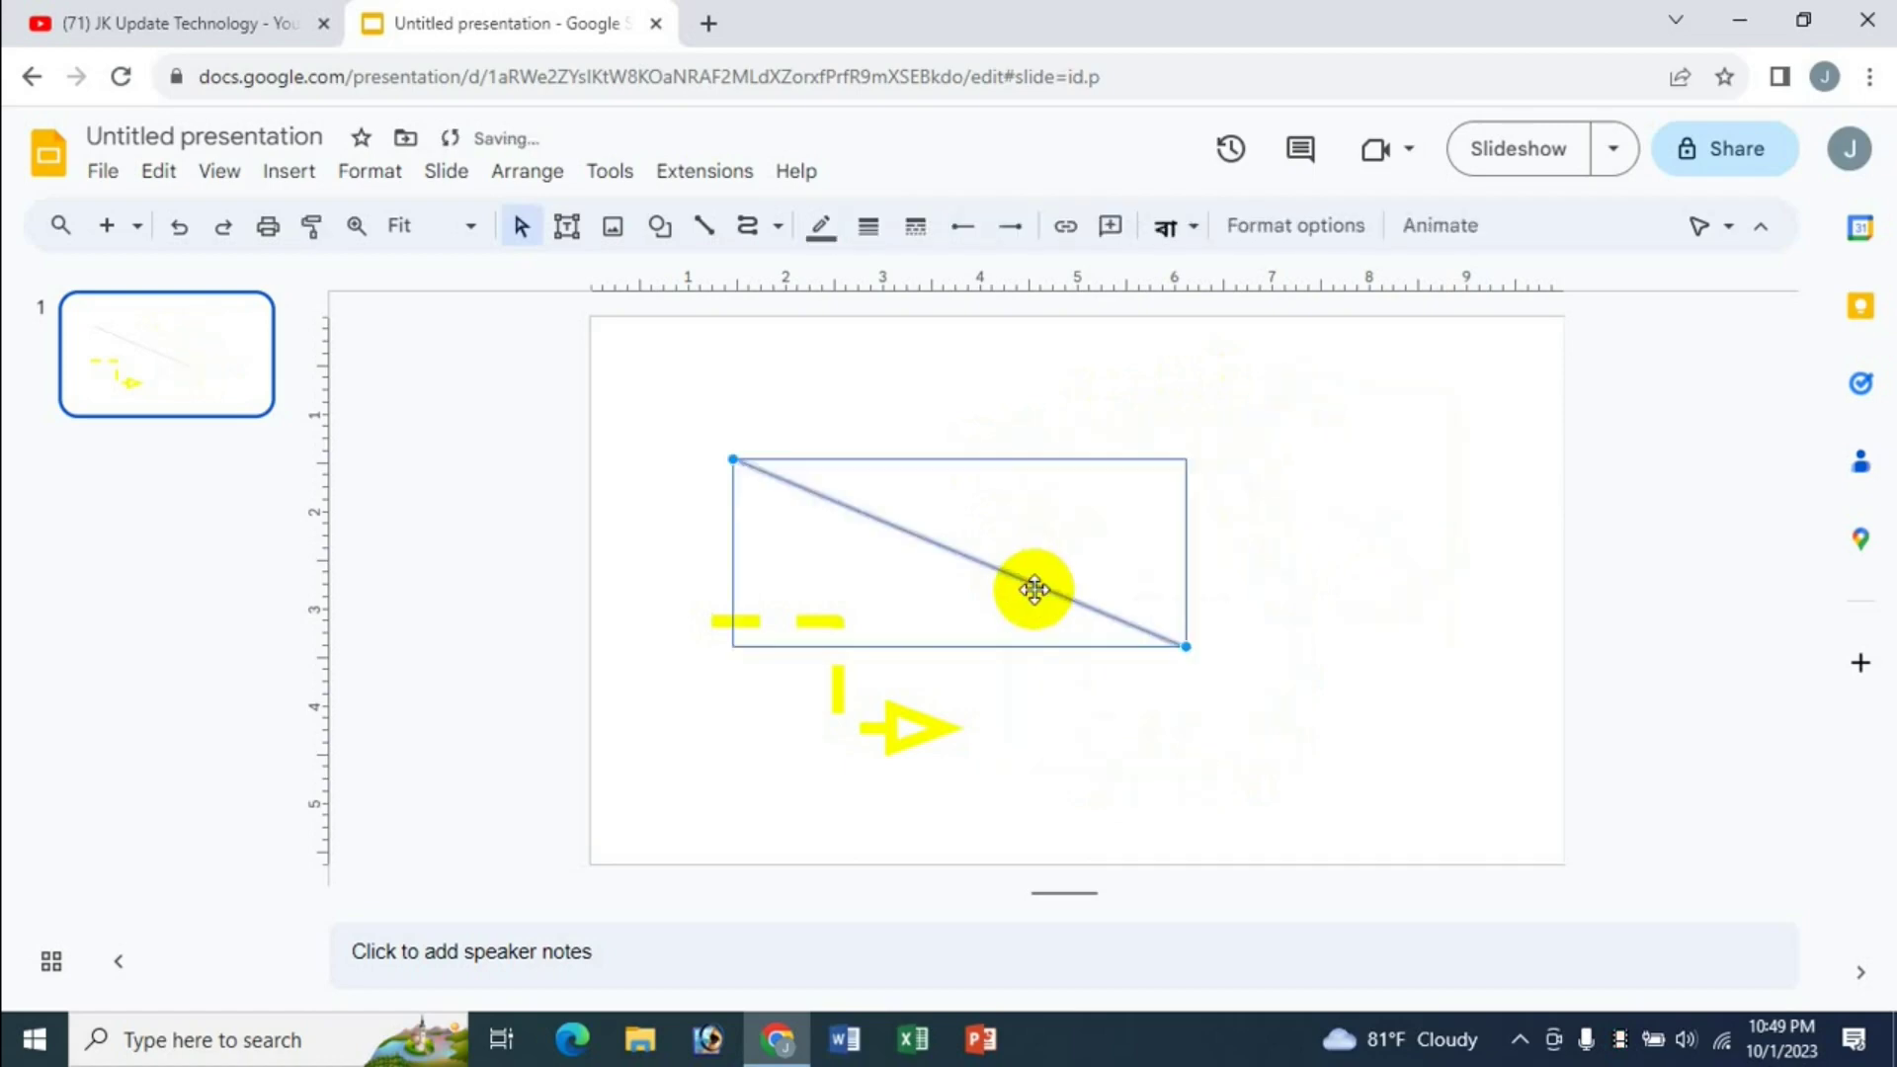
key("Delete")
left_click(830, 644)
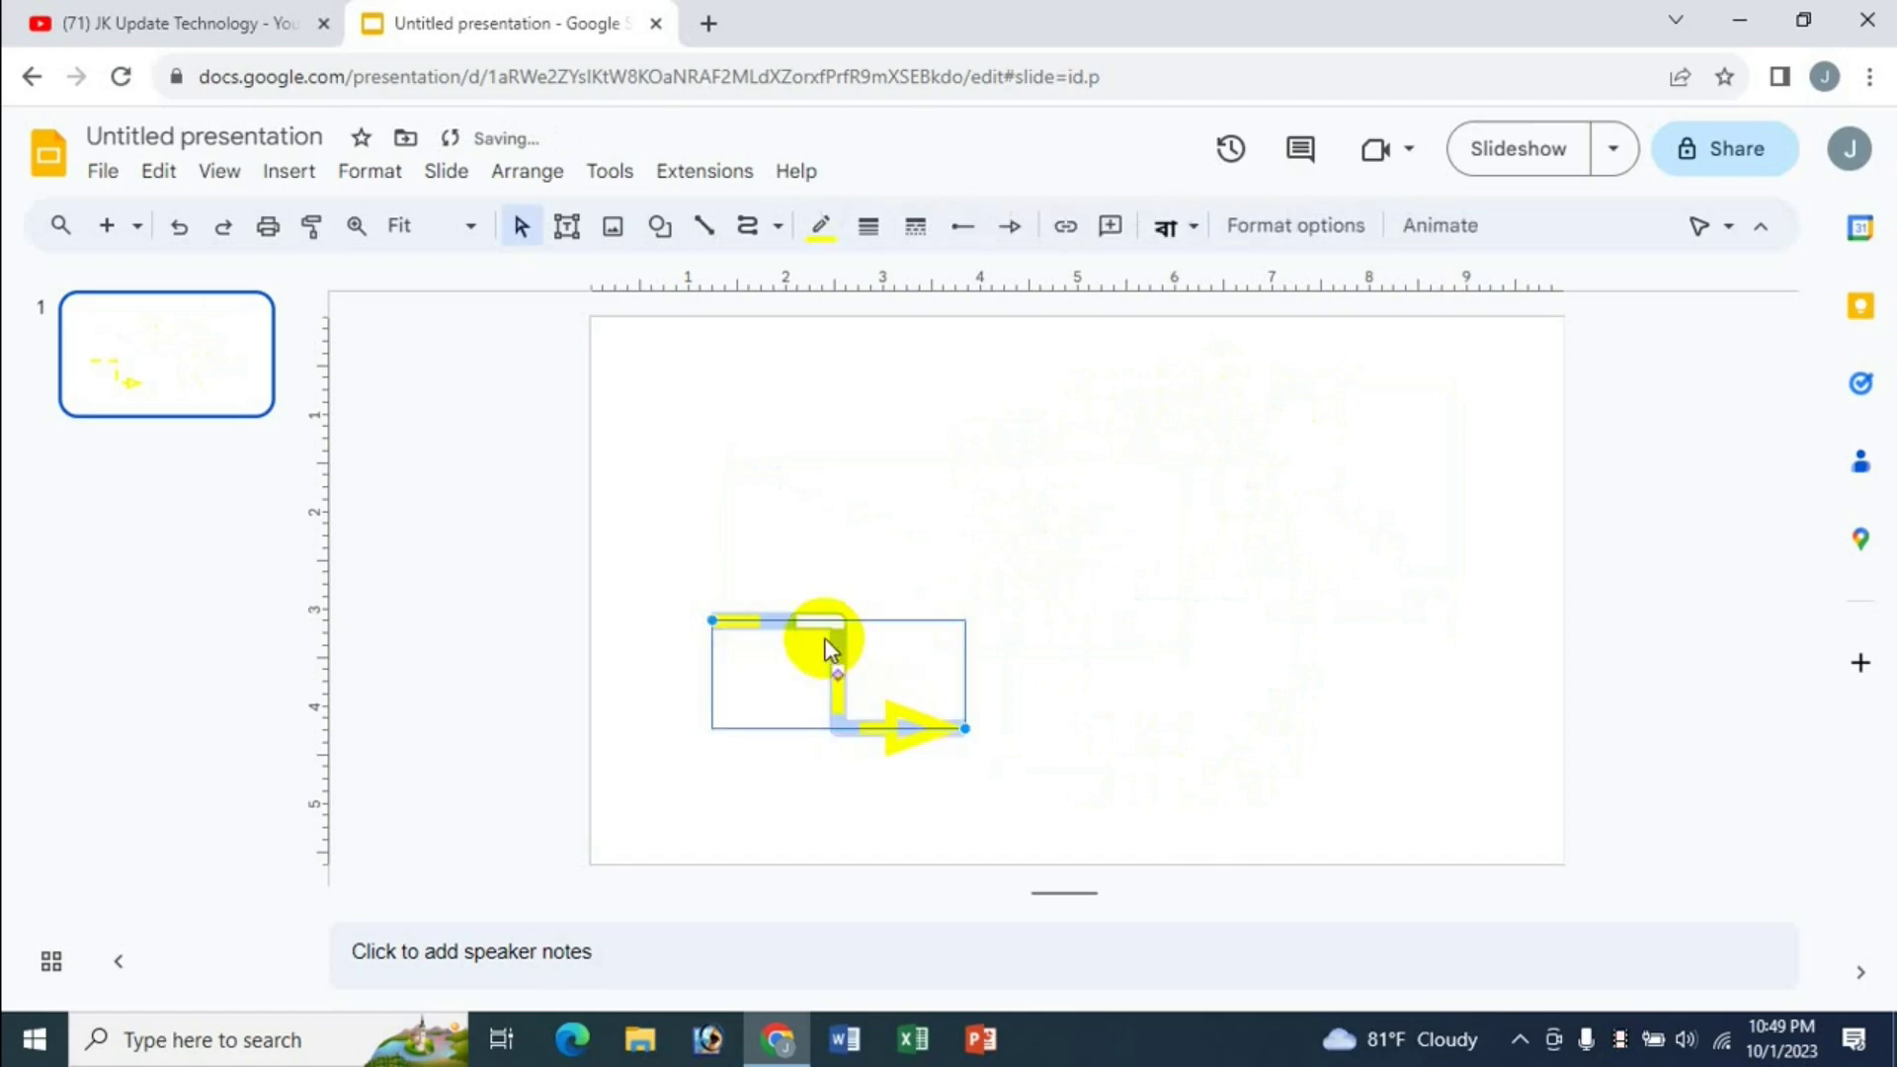
key("Delete")
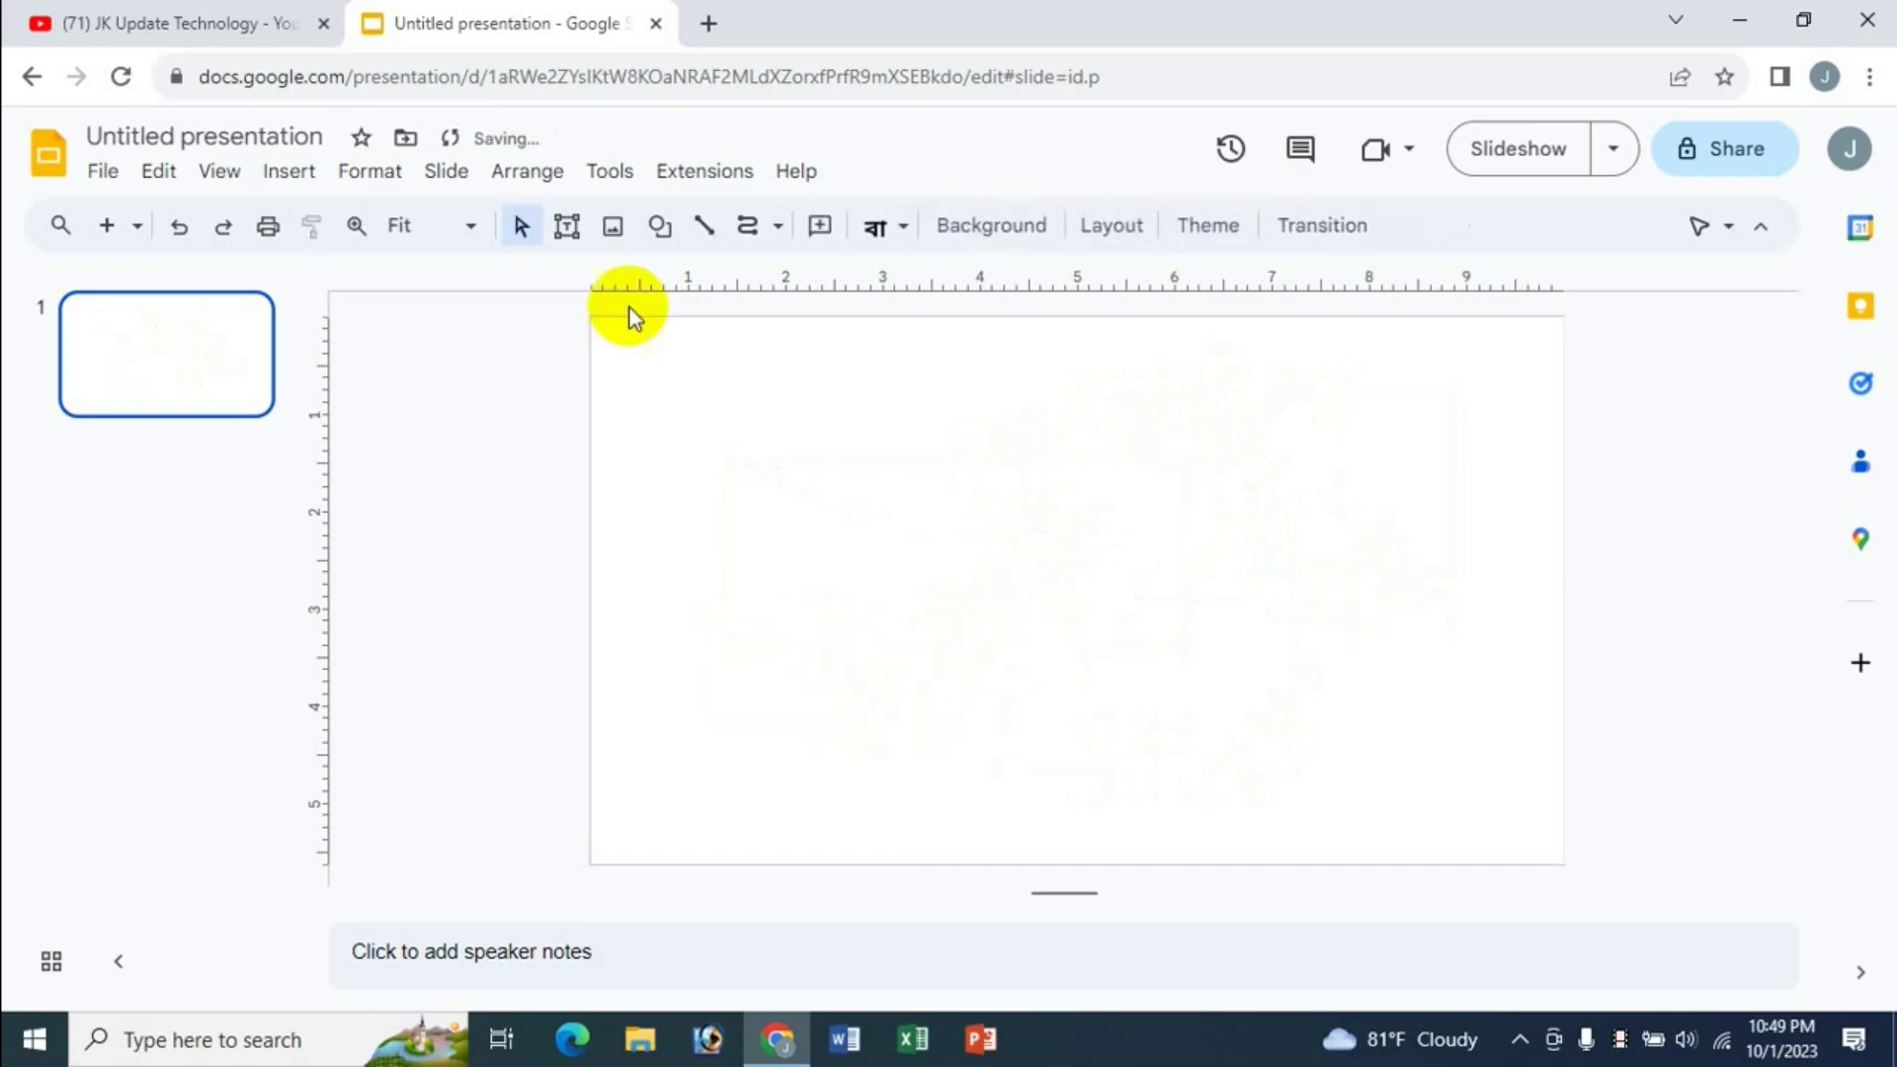
Draw a closed five-sided polyline shape mid-slide, spanning about 2.1 to 6.8 on the horizontal ruler and 0.9 to 4.5 on the vertical
left_click(288, 170)
mouse_move(347, 620)
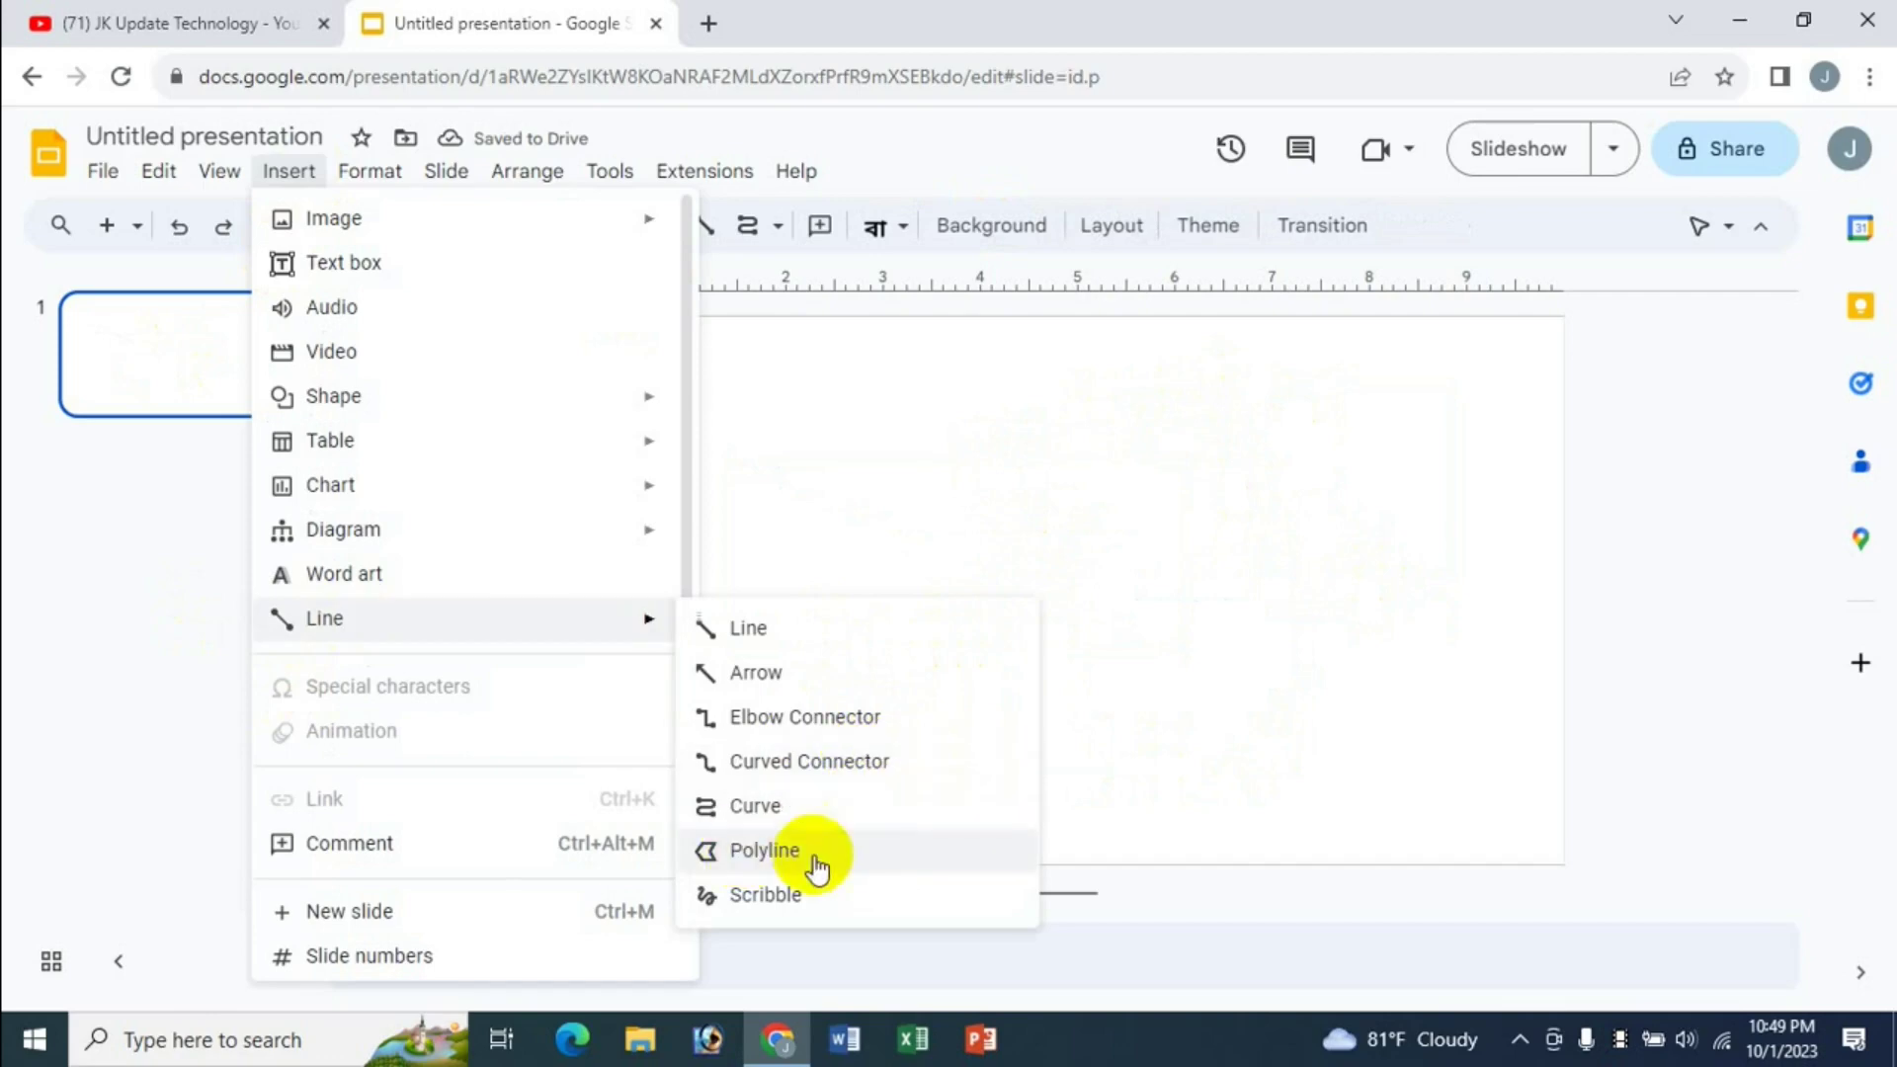
left_click(766, 851)
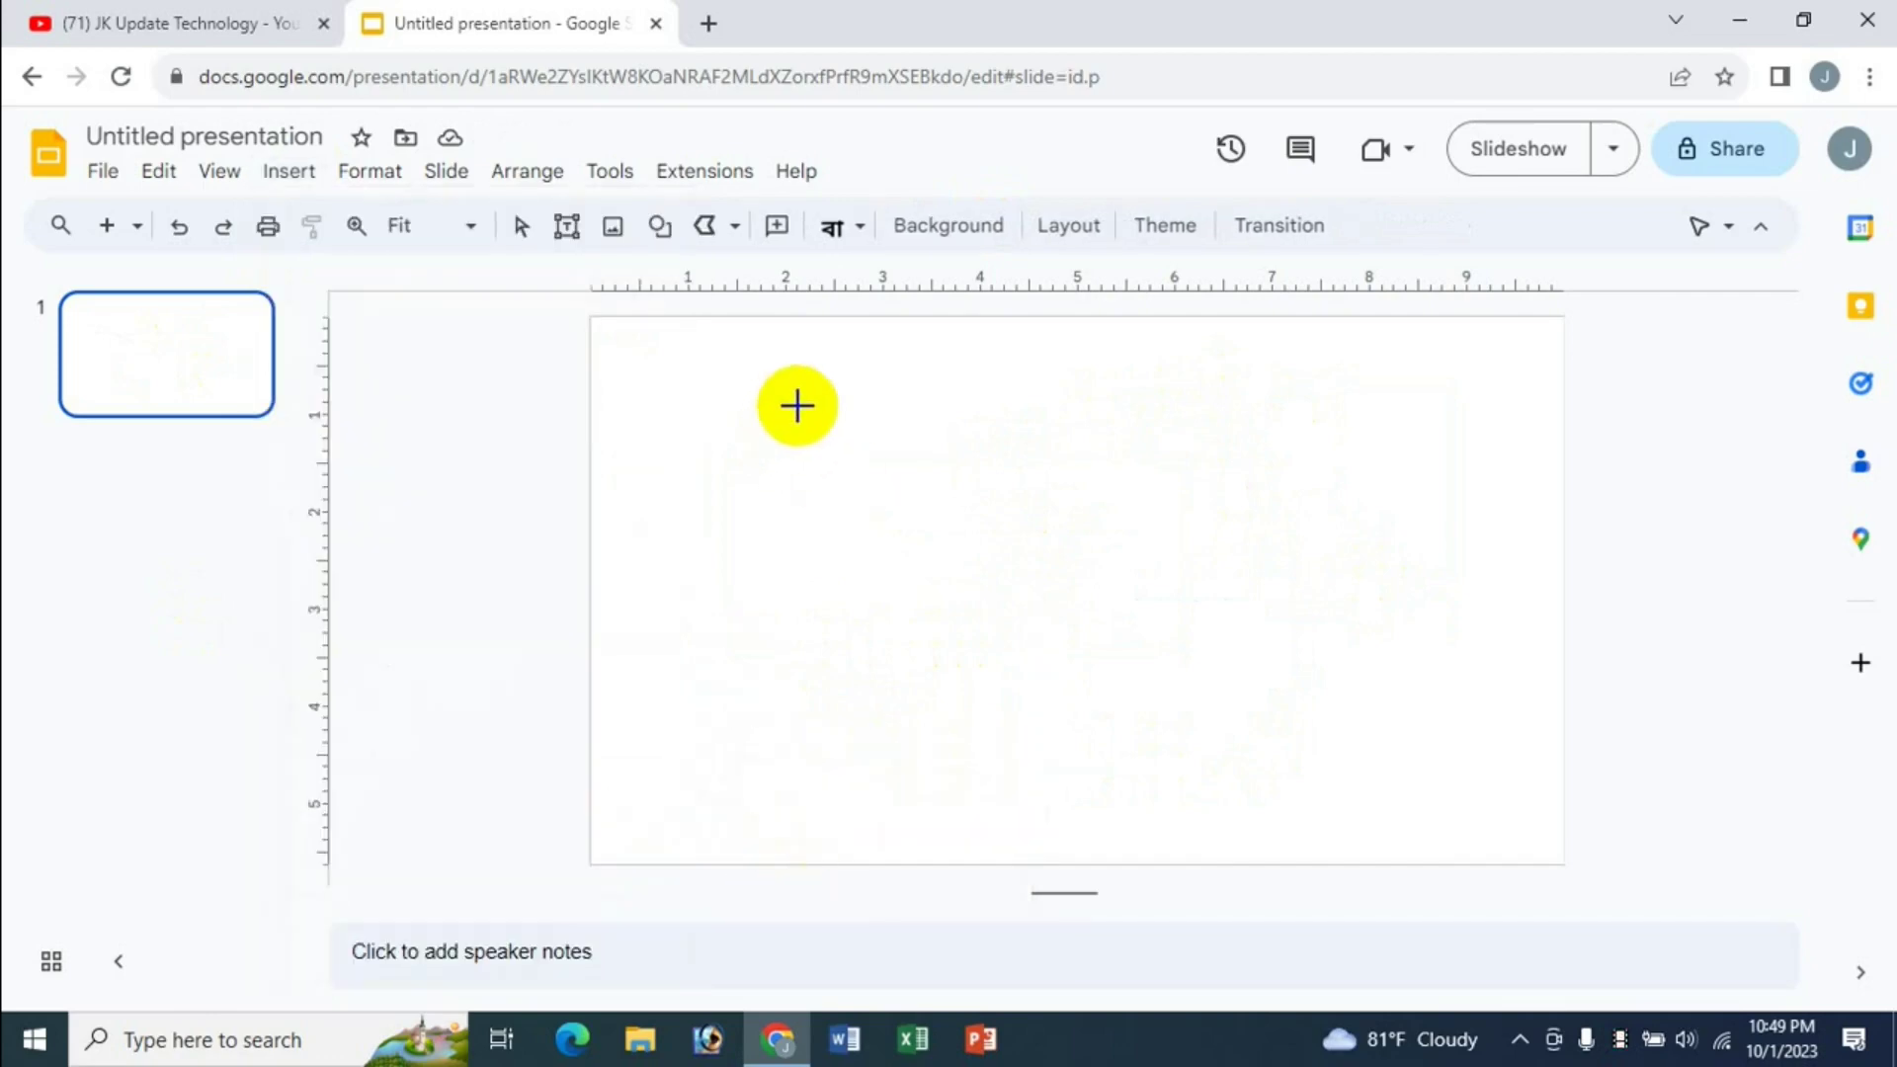
left_click(797, 406)
left_click(1251, 509)
left_click(1148, 751)
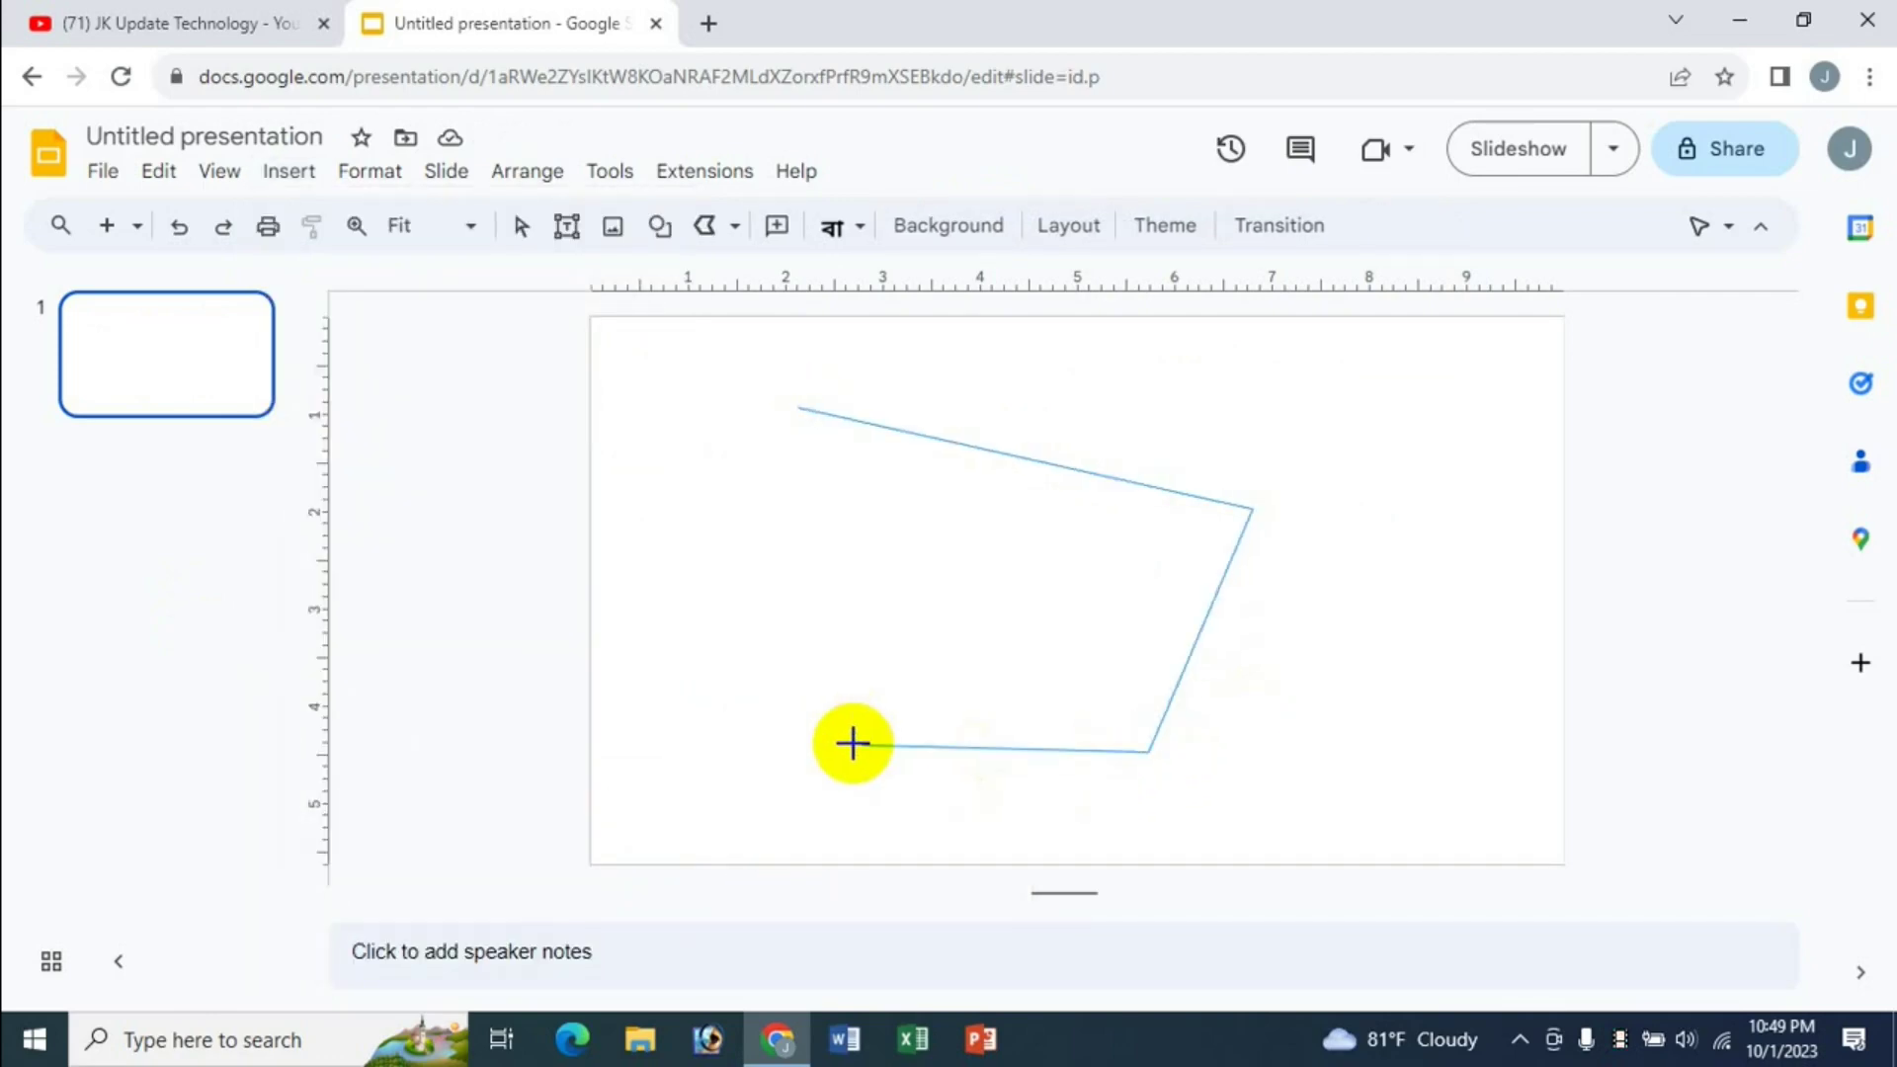
left_click(855, 743)
left_click(856, 595)
left_click(802, 409)
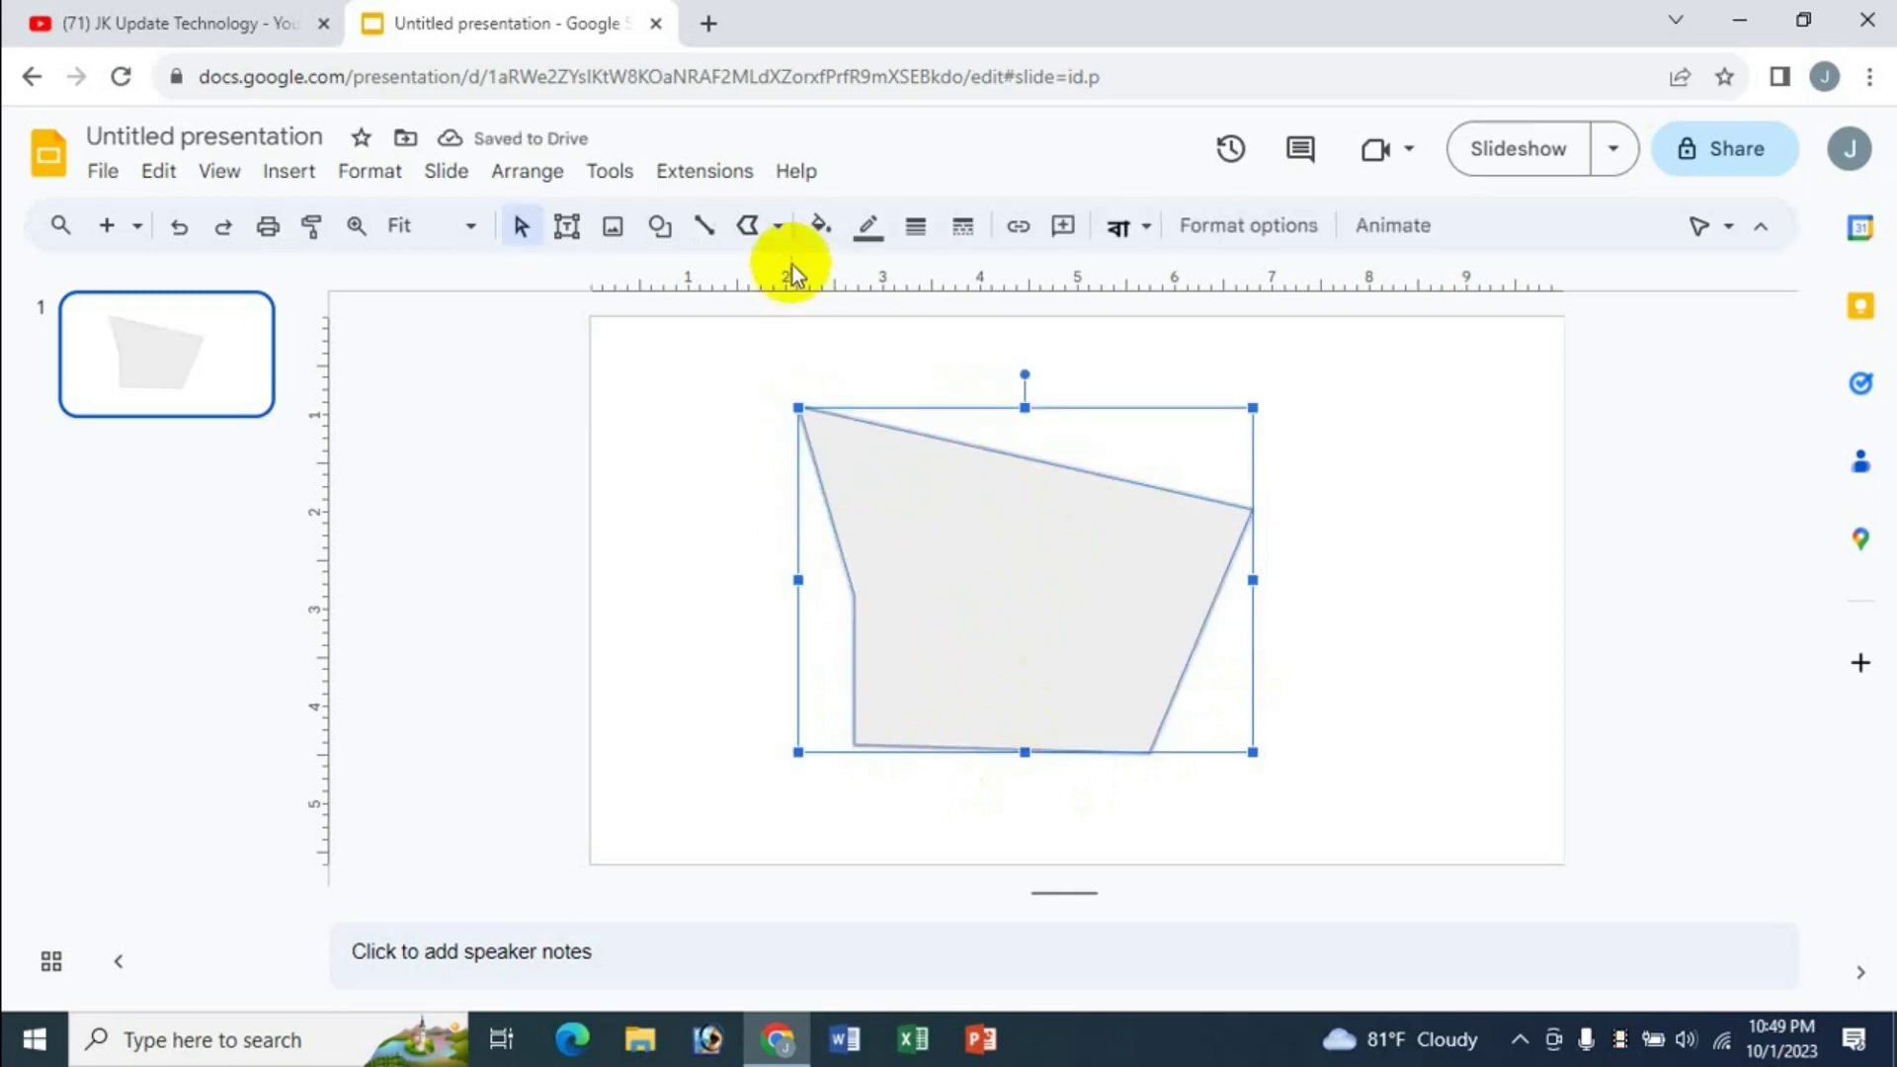
left_click(781, 234)
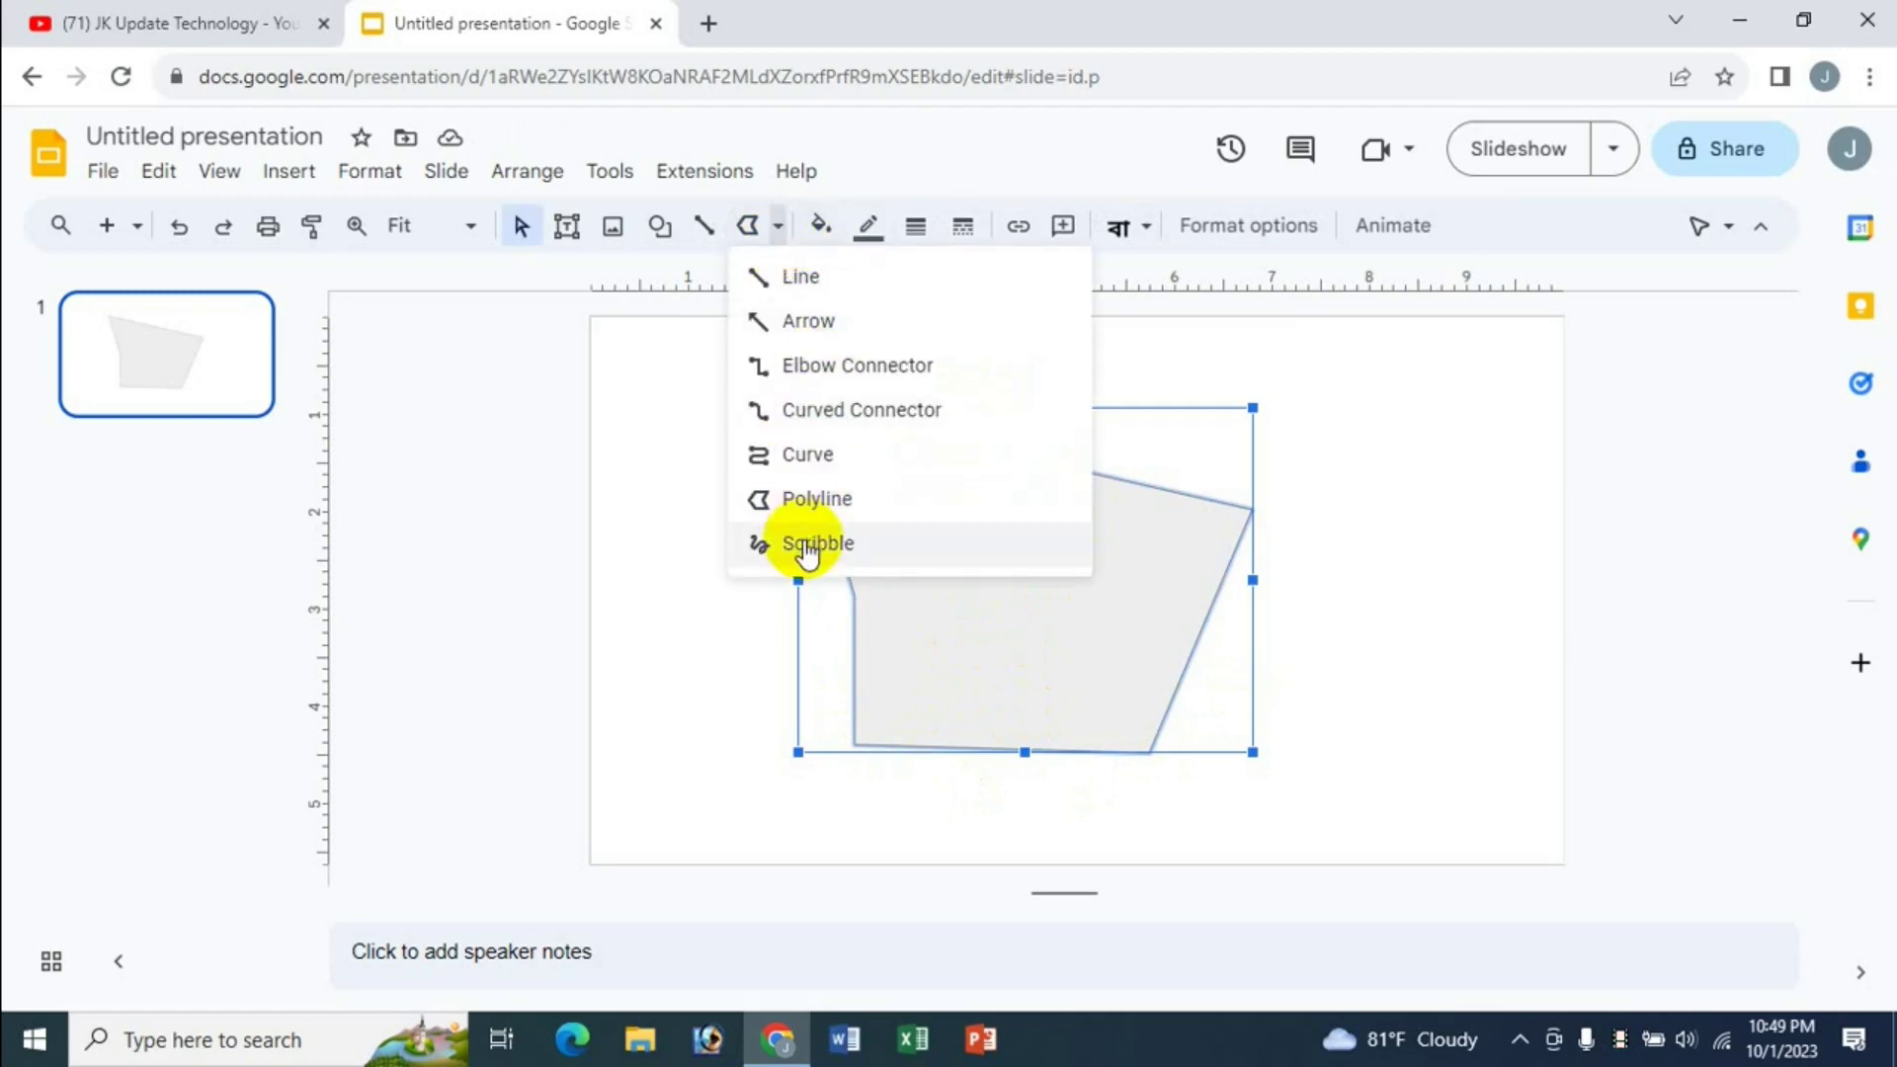
left_click(893, 175)
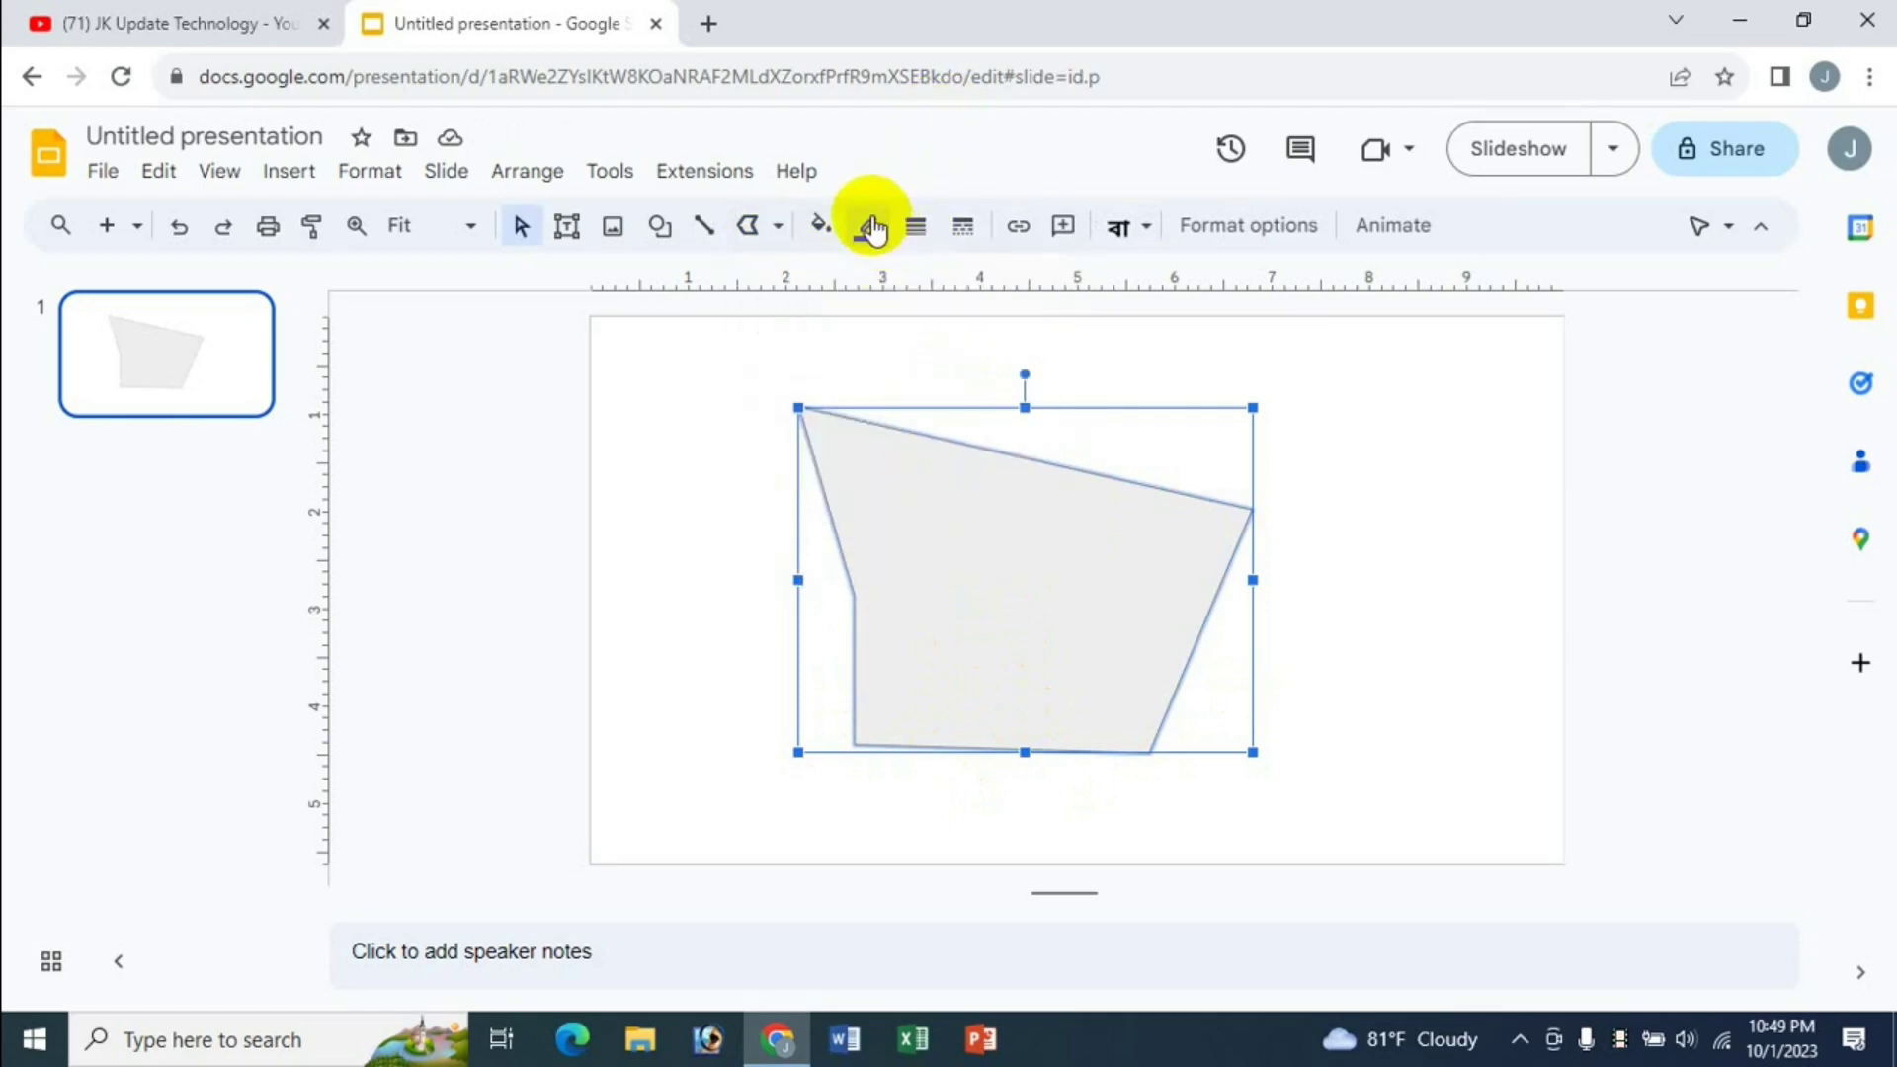
Format the polyline shape with an orange fill and a dashed red outline 16px thick
left_click(822, 227)
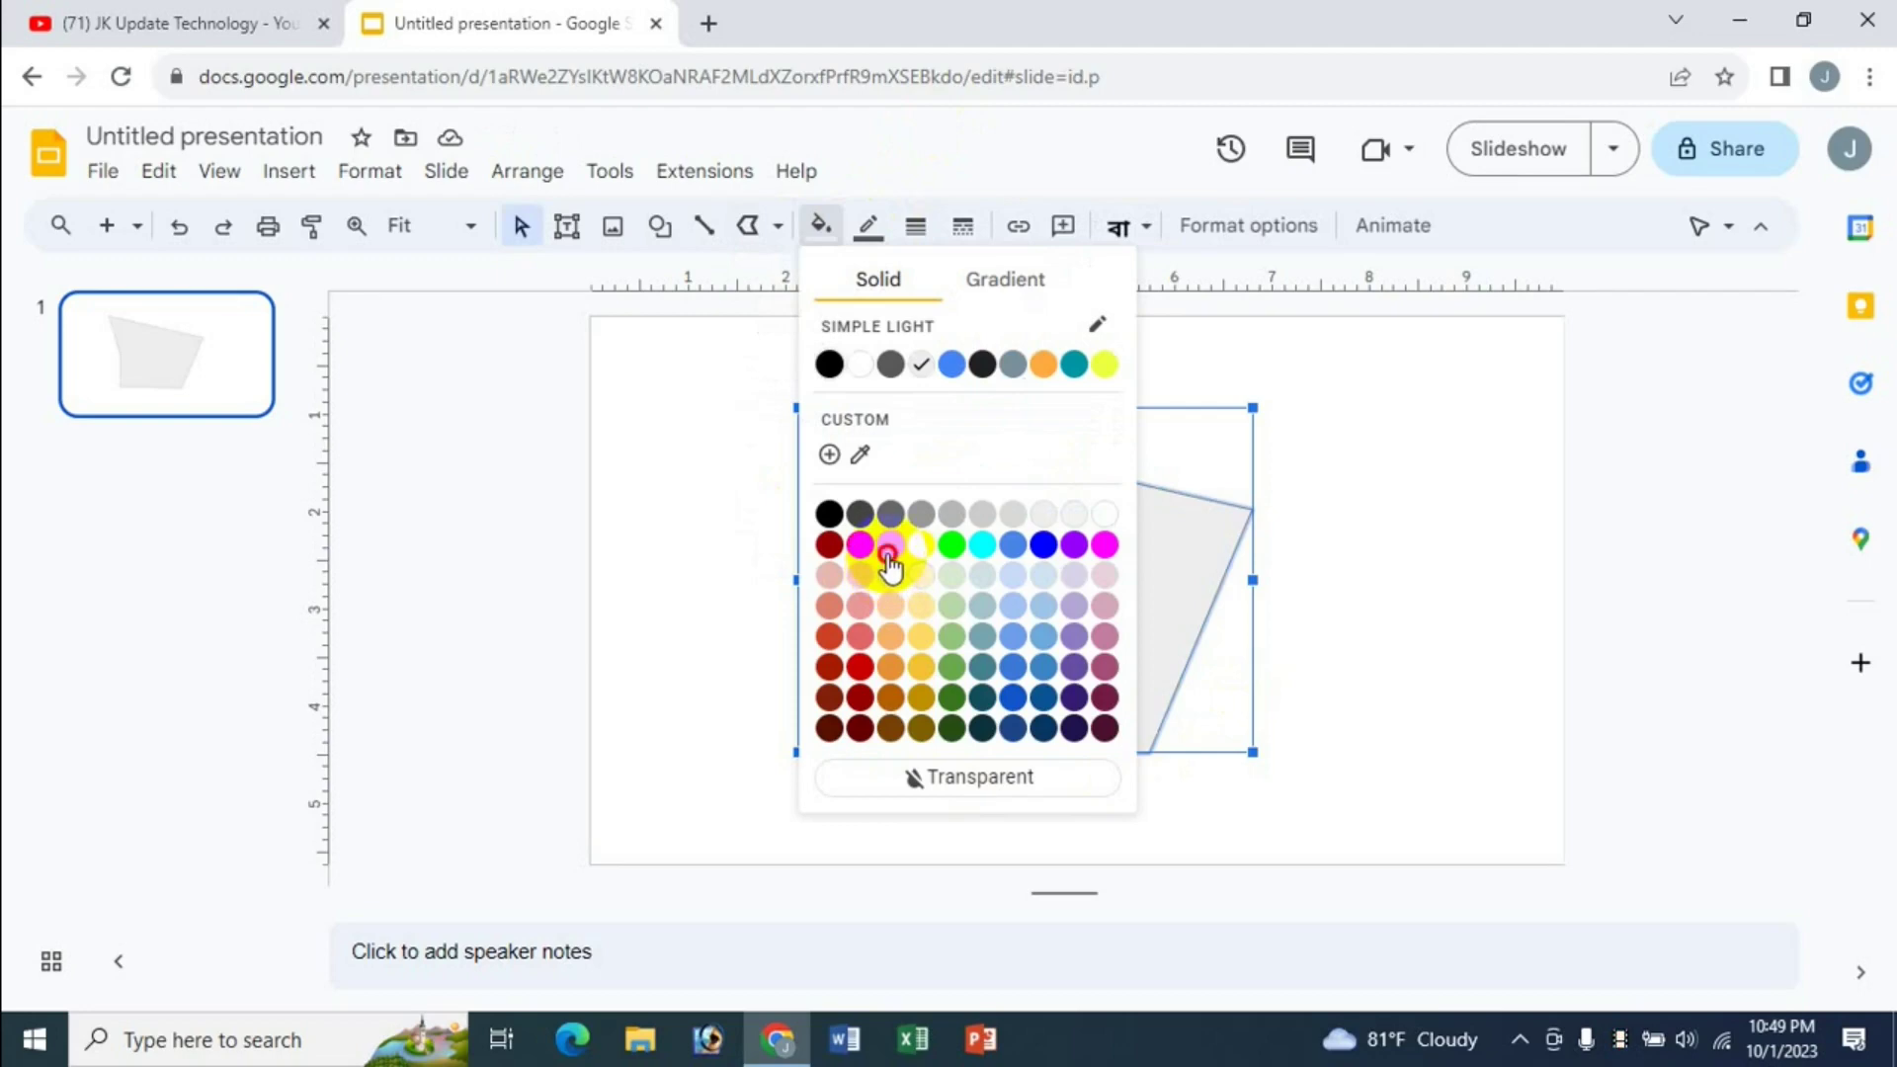
left_click(889, 551)
left_click(868, 227)
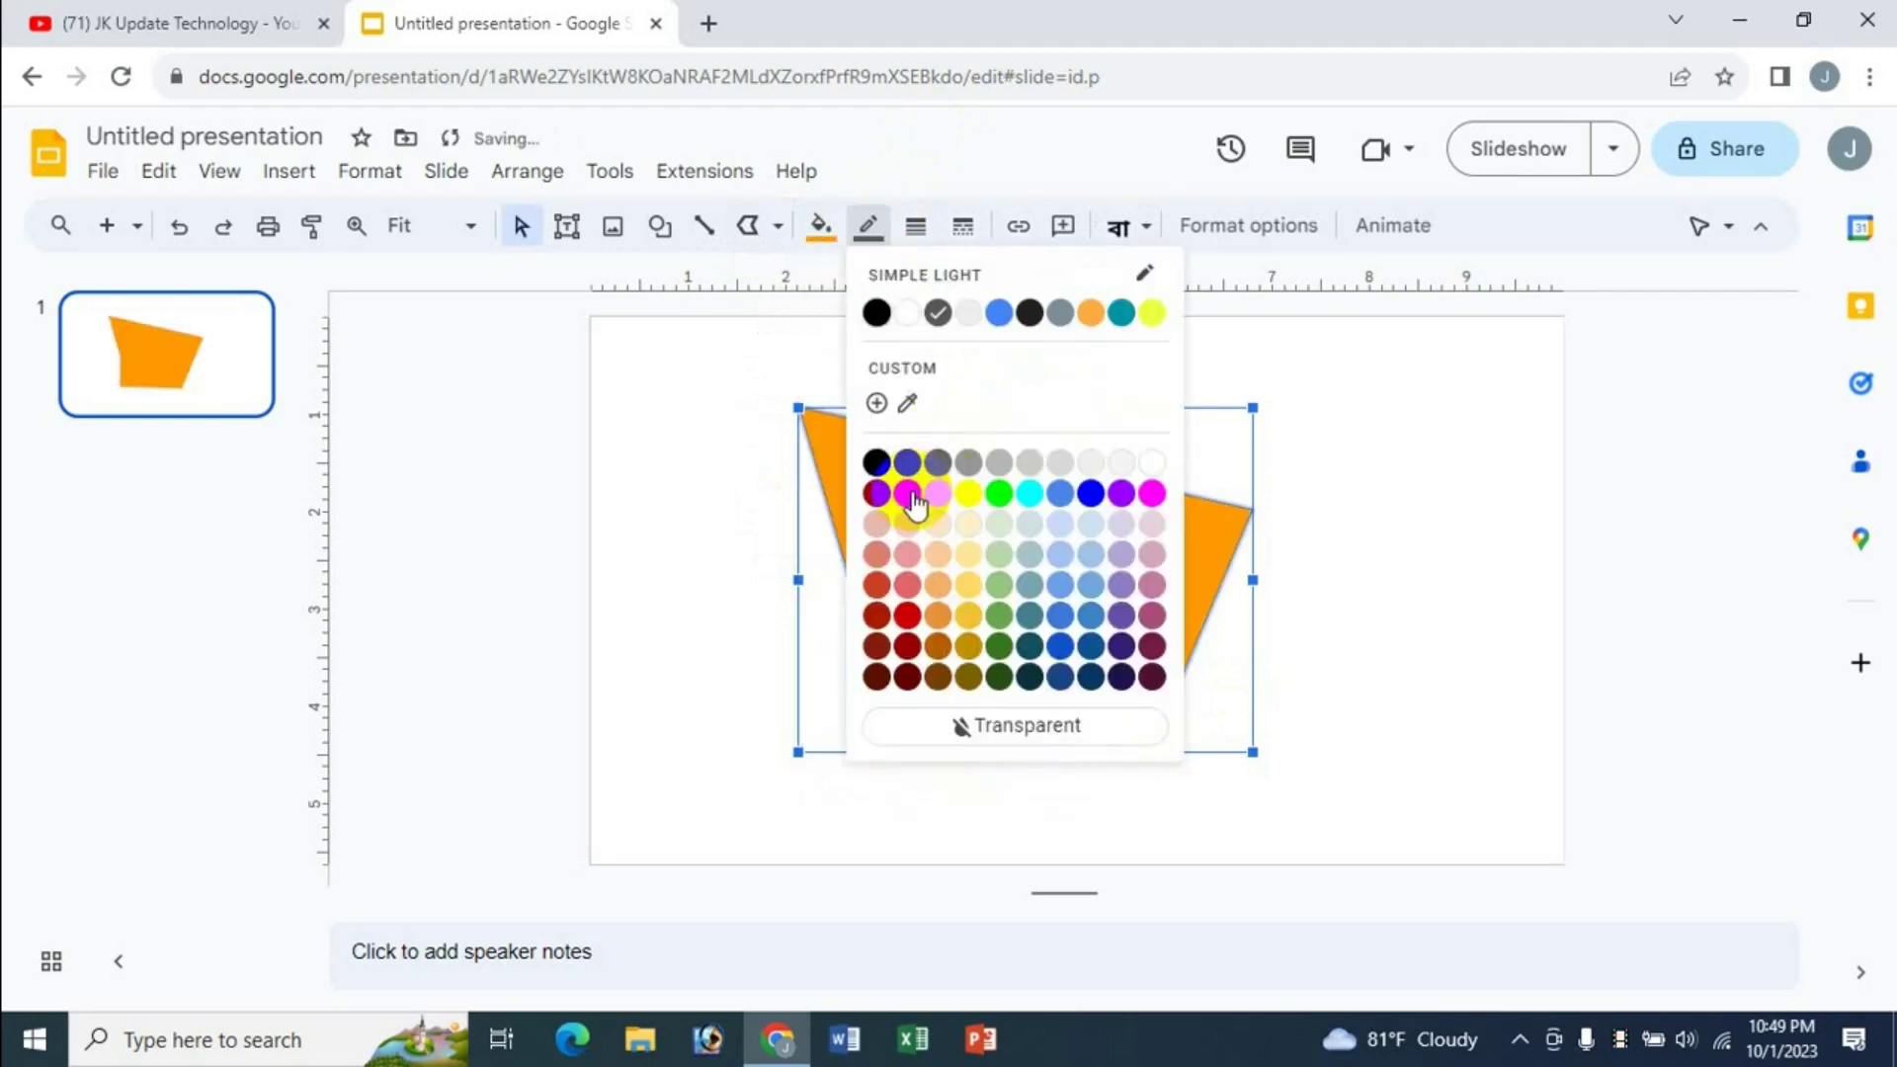
left_click(912, 497)
left_click(917, 229)
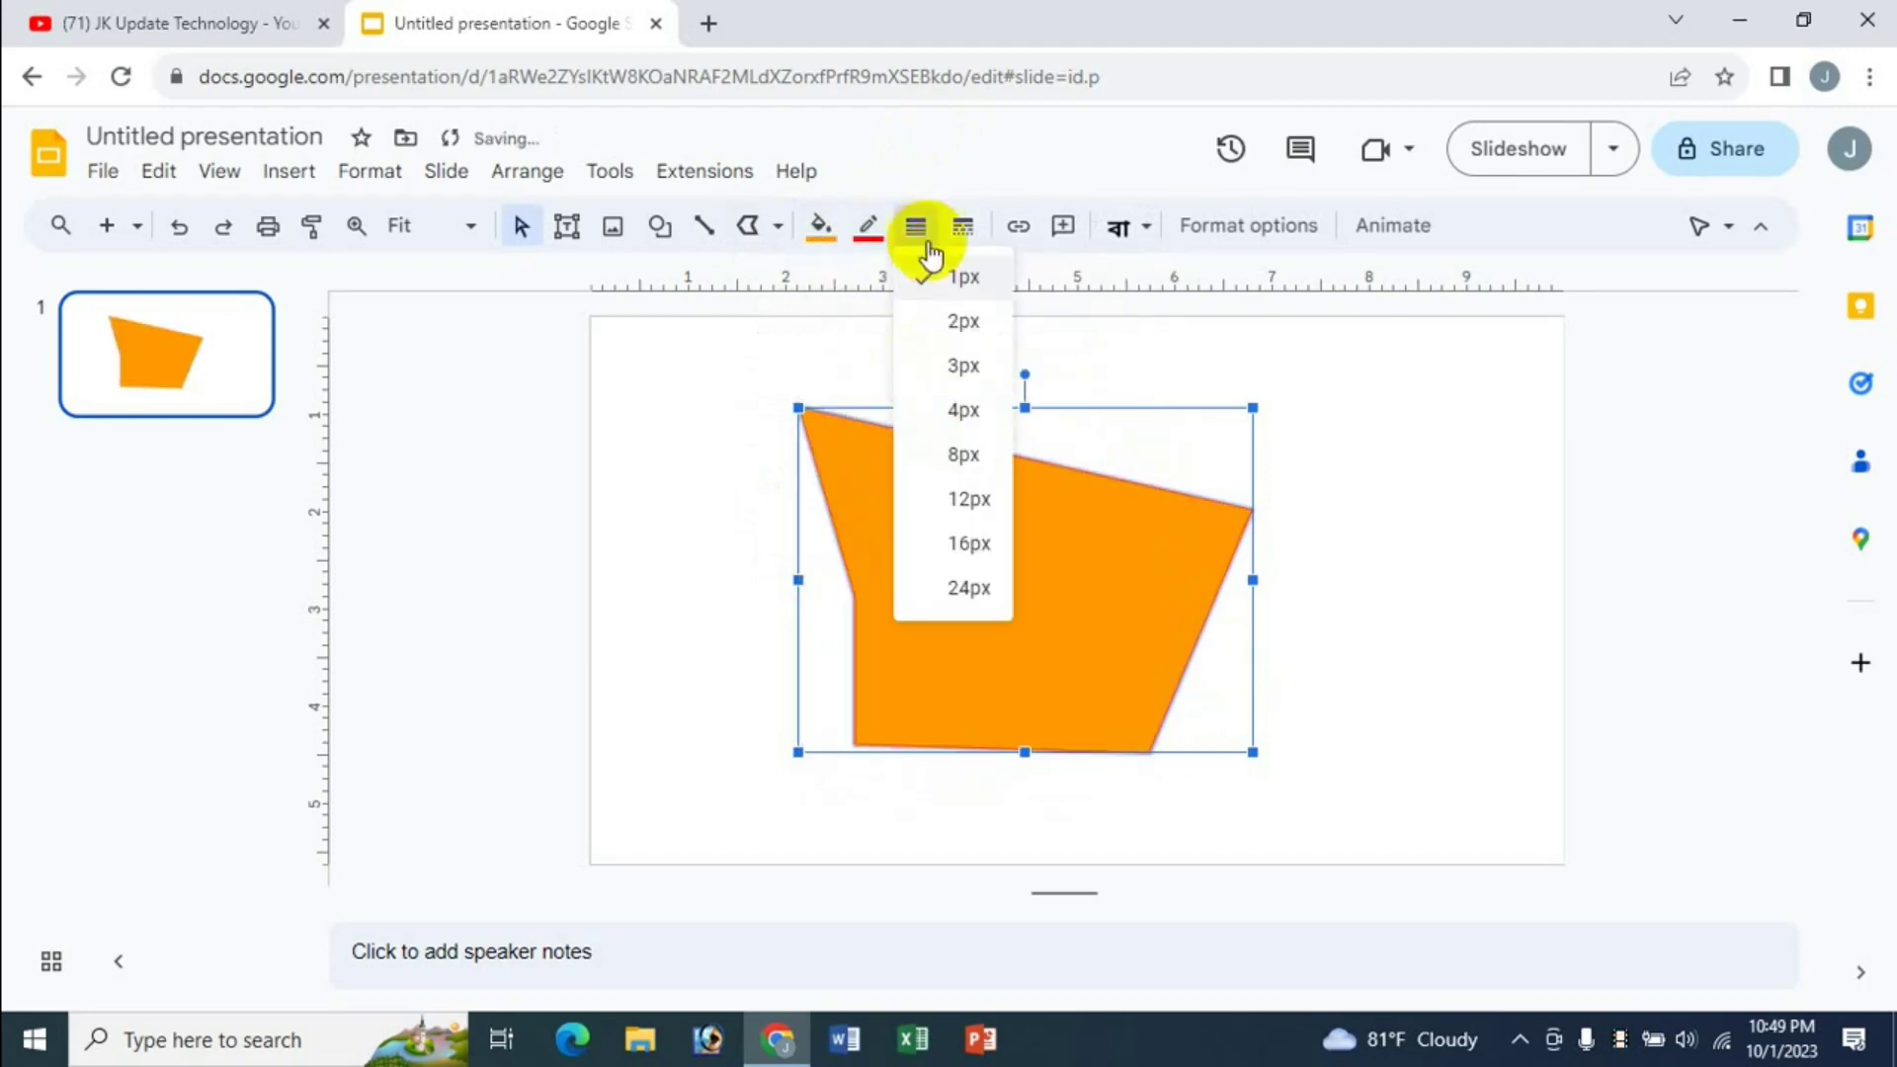
left_click(970, 545)
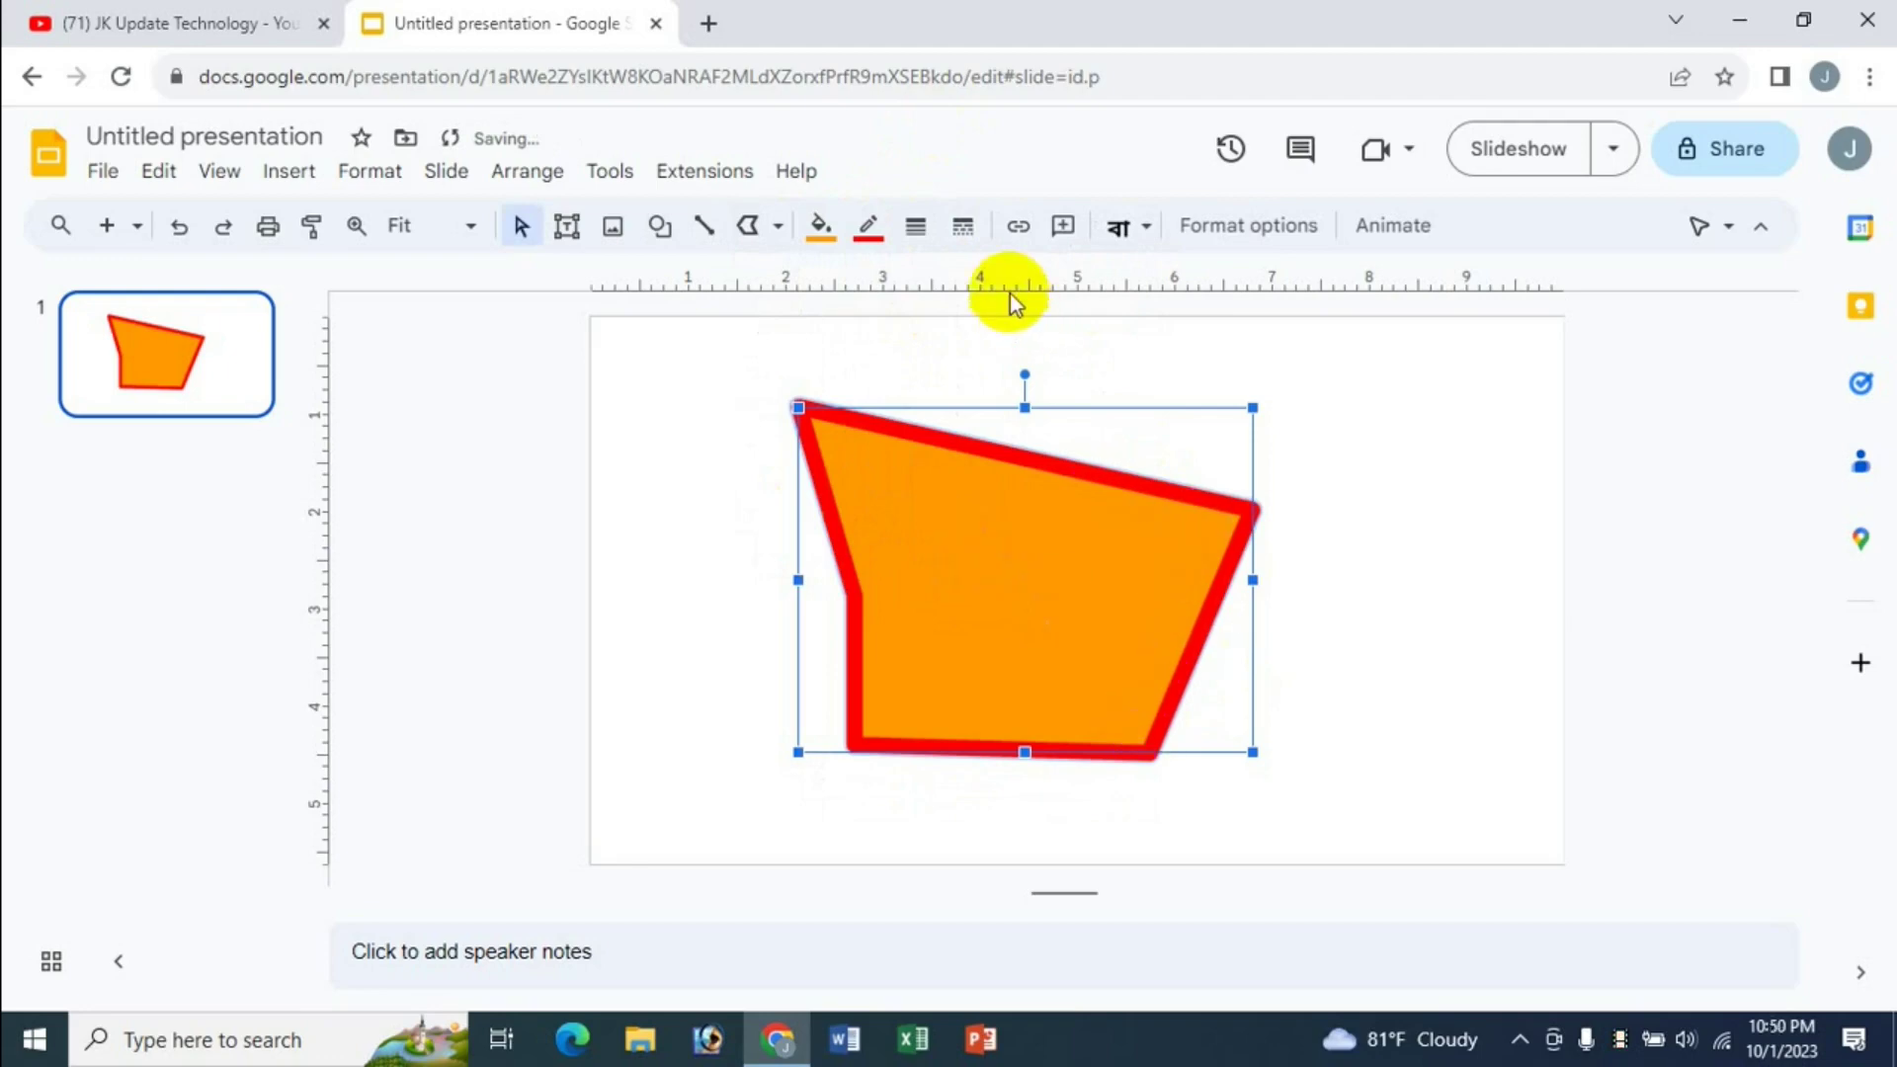
left_click(964, 226)
left_click(1021, 368)
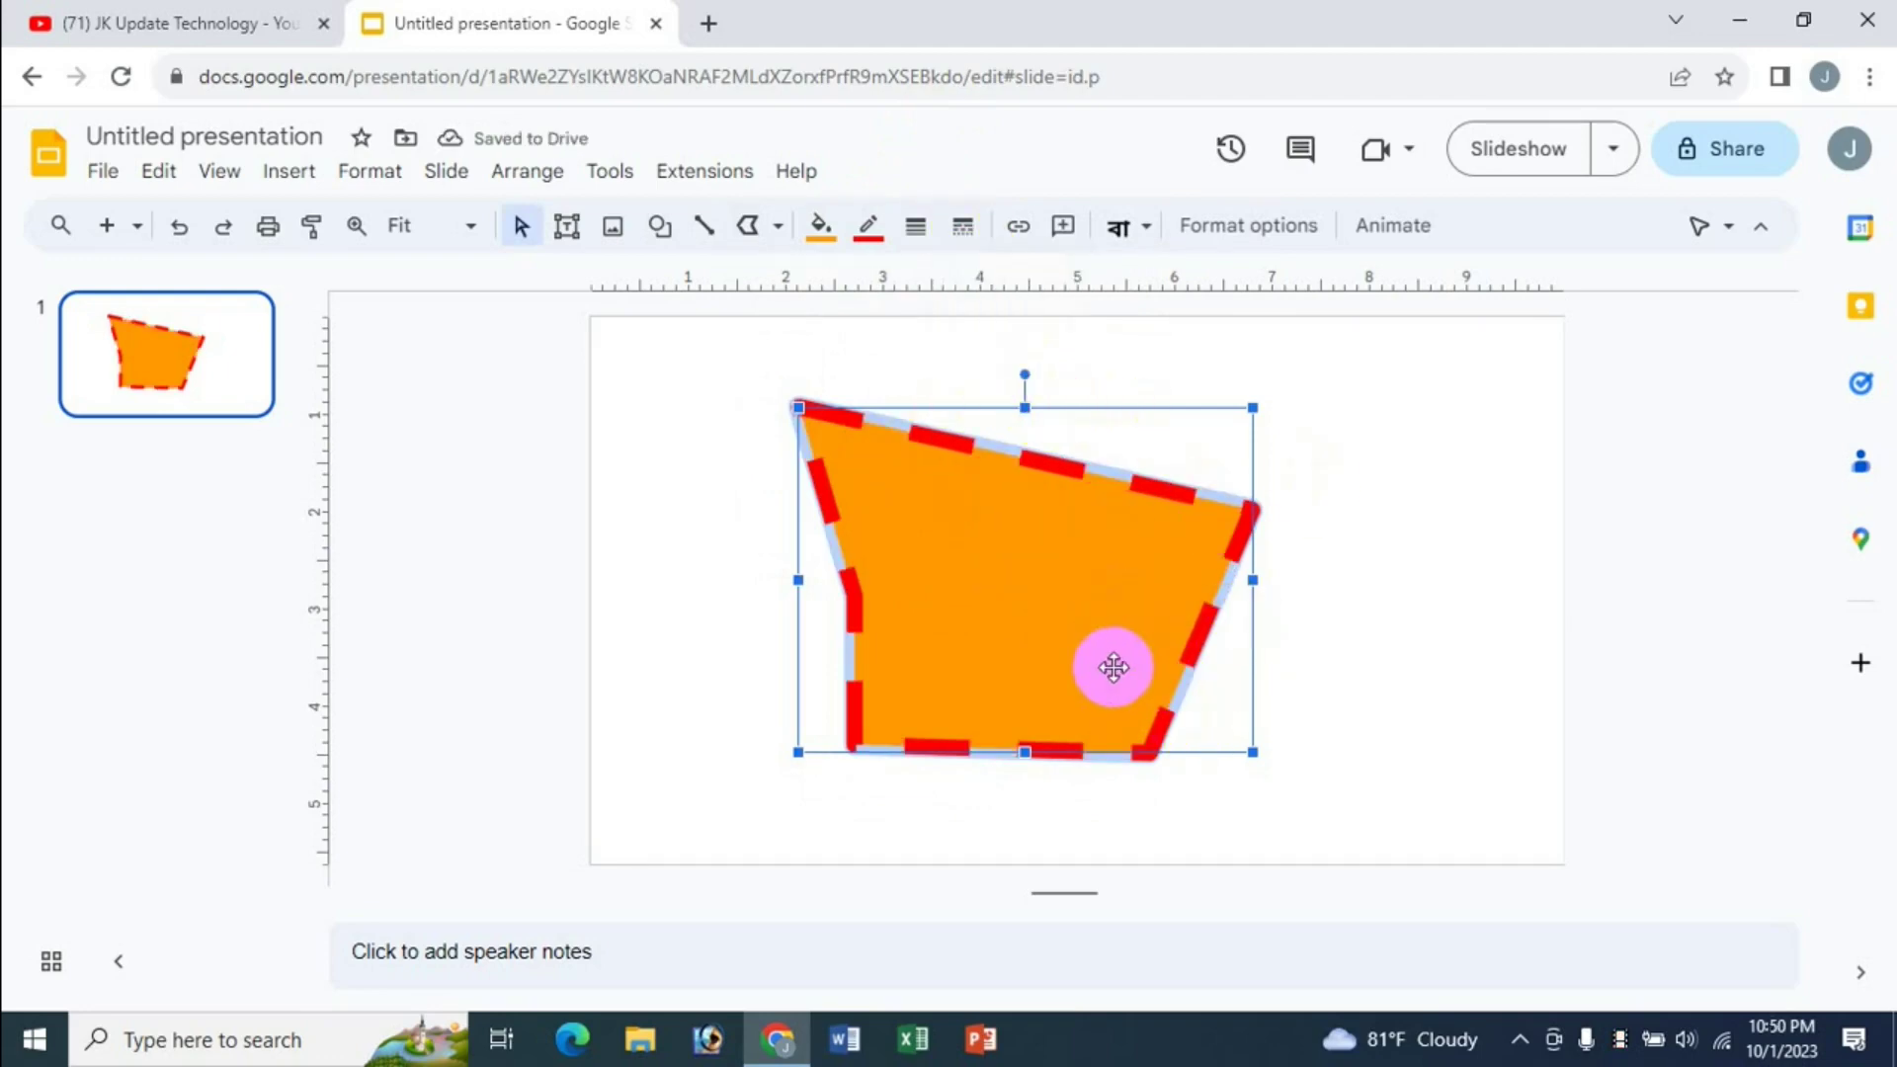
Draw a closed freehand scribble in the empty area right of the orange shape and delete it
left_click(778, 228)
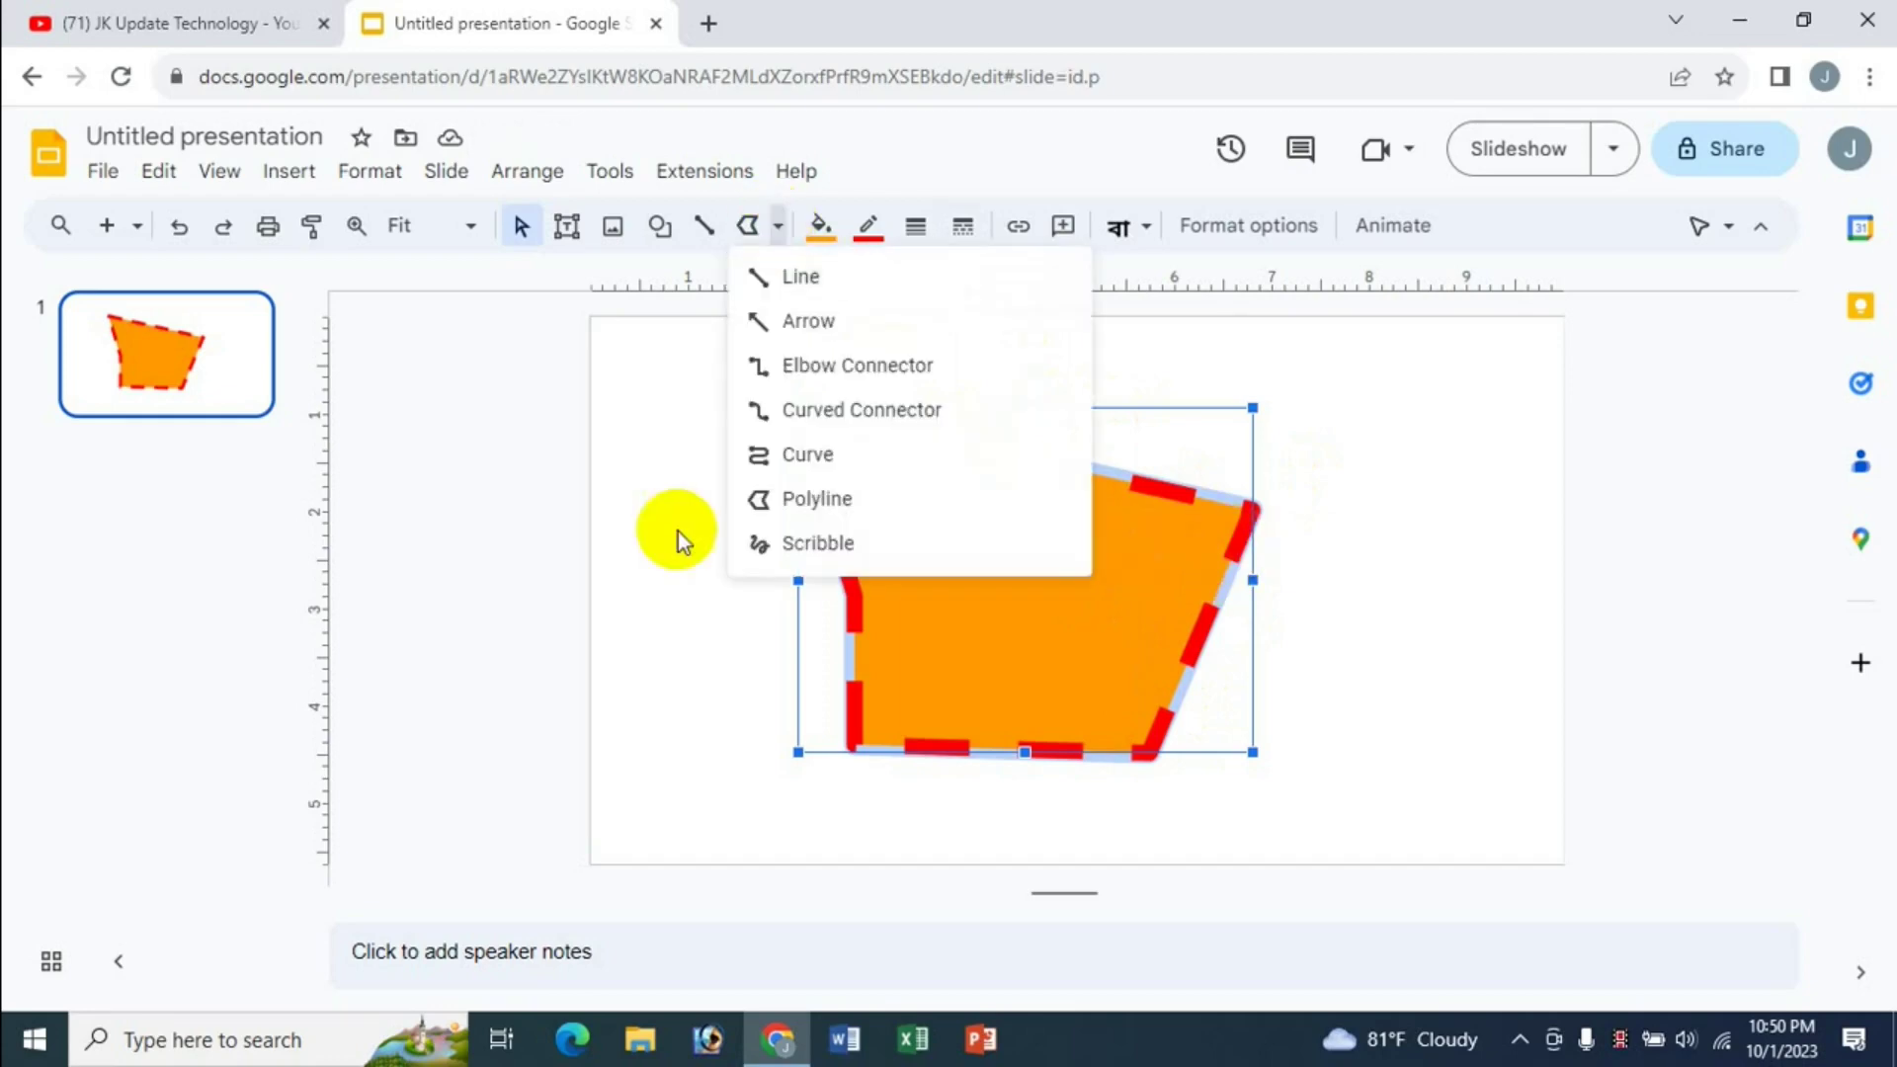
left_click(817, 546)
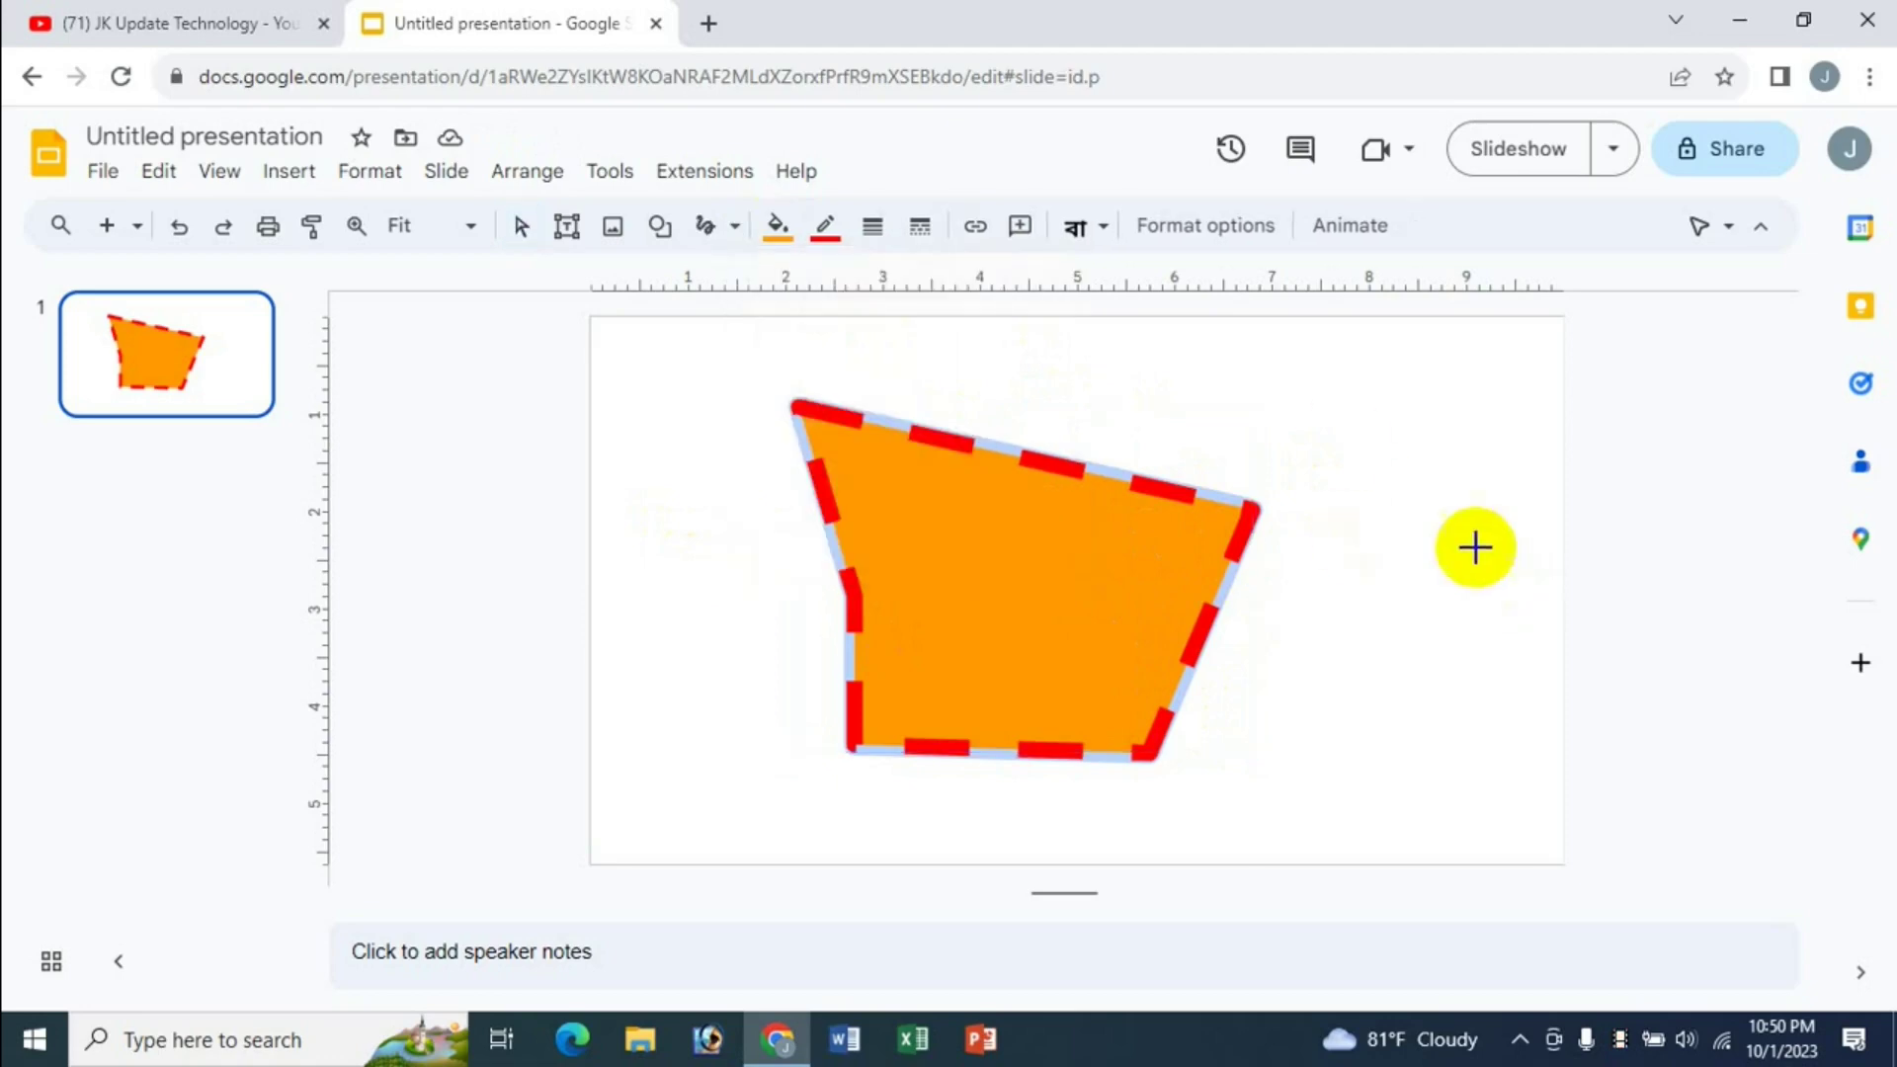
mouse_move(1424, 491)
left_mouse_down()
mouse_move(1338, 732)
mouse_move(1315, 481)
mouse_move(1410, 394)
mouse_move(1482, 516)
mouse_move(1461, 543)
mouse_move(1426, 499)
left_mouse_up()
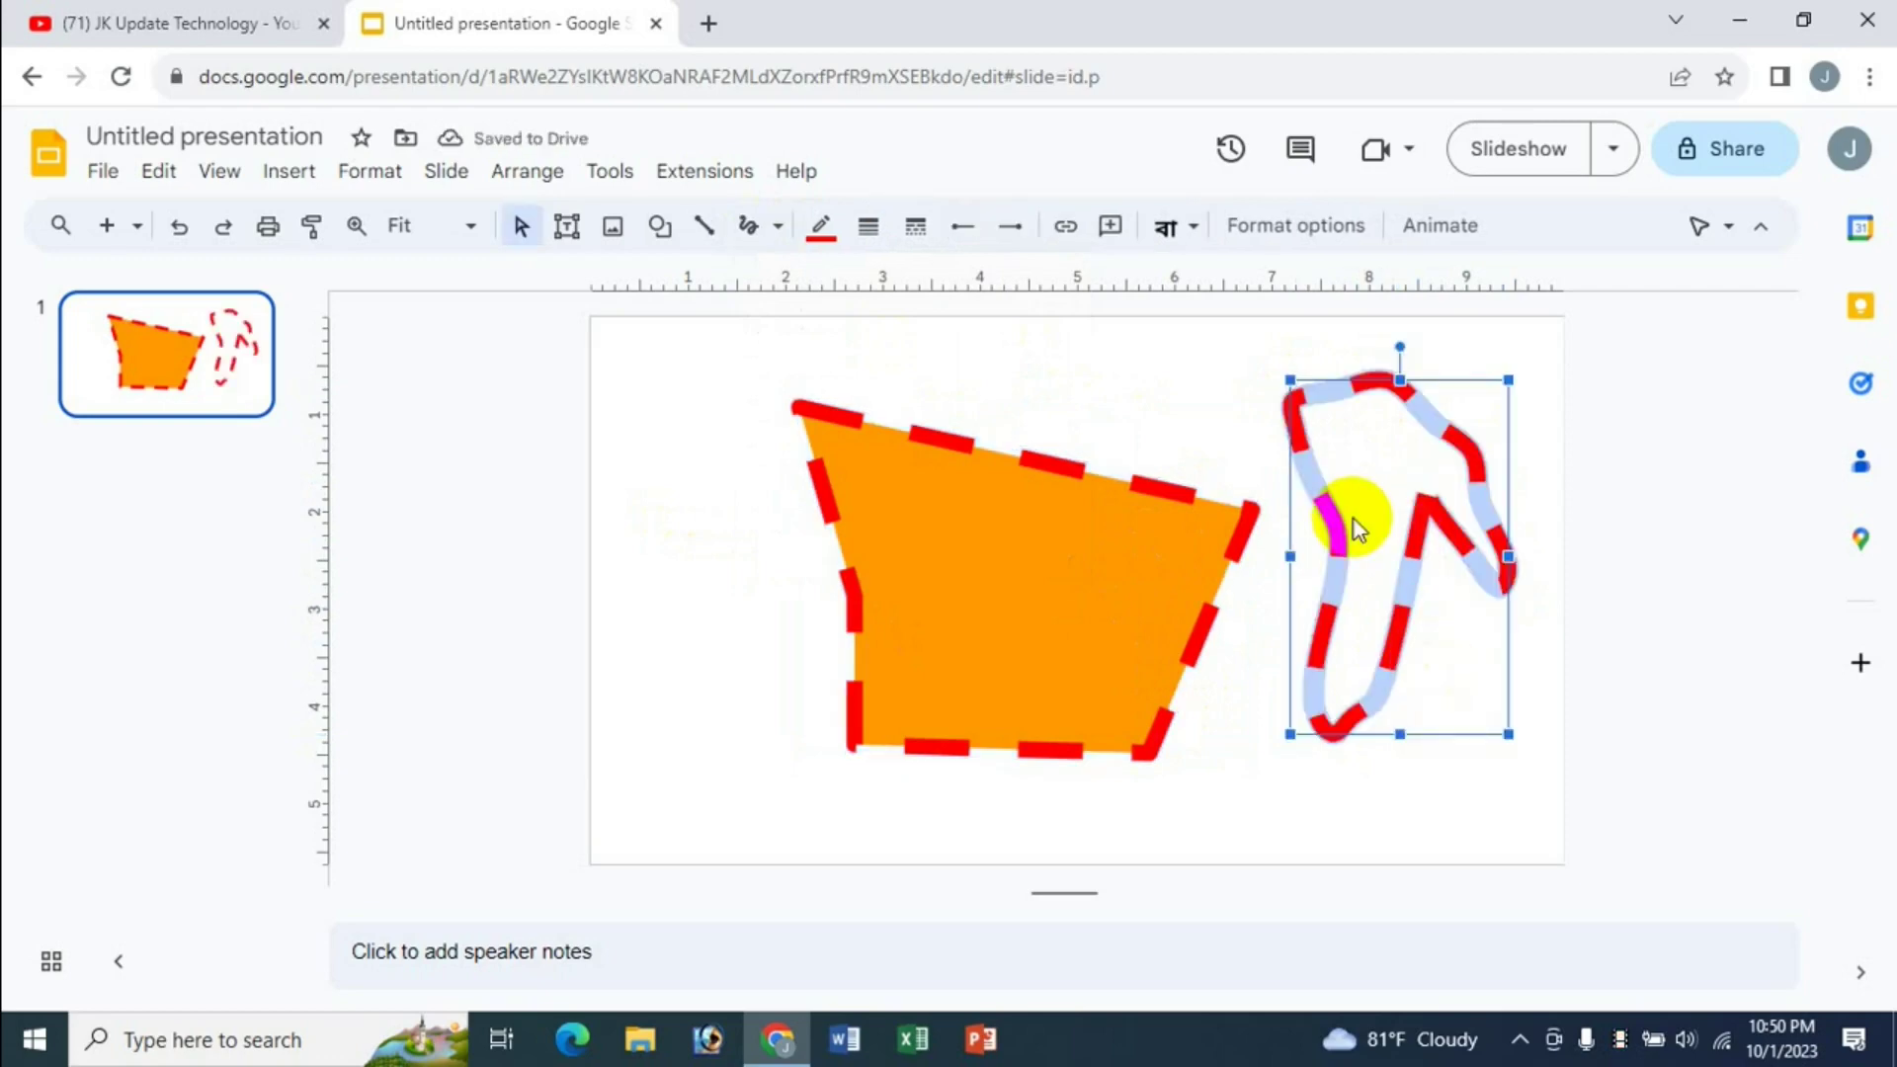
key("Delete")
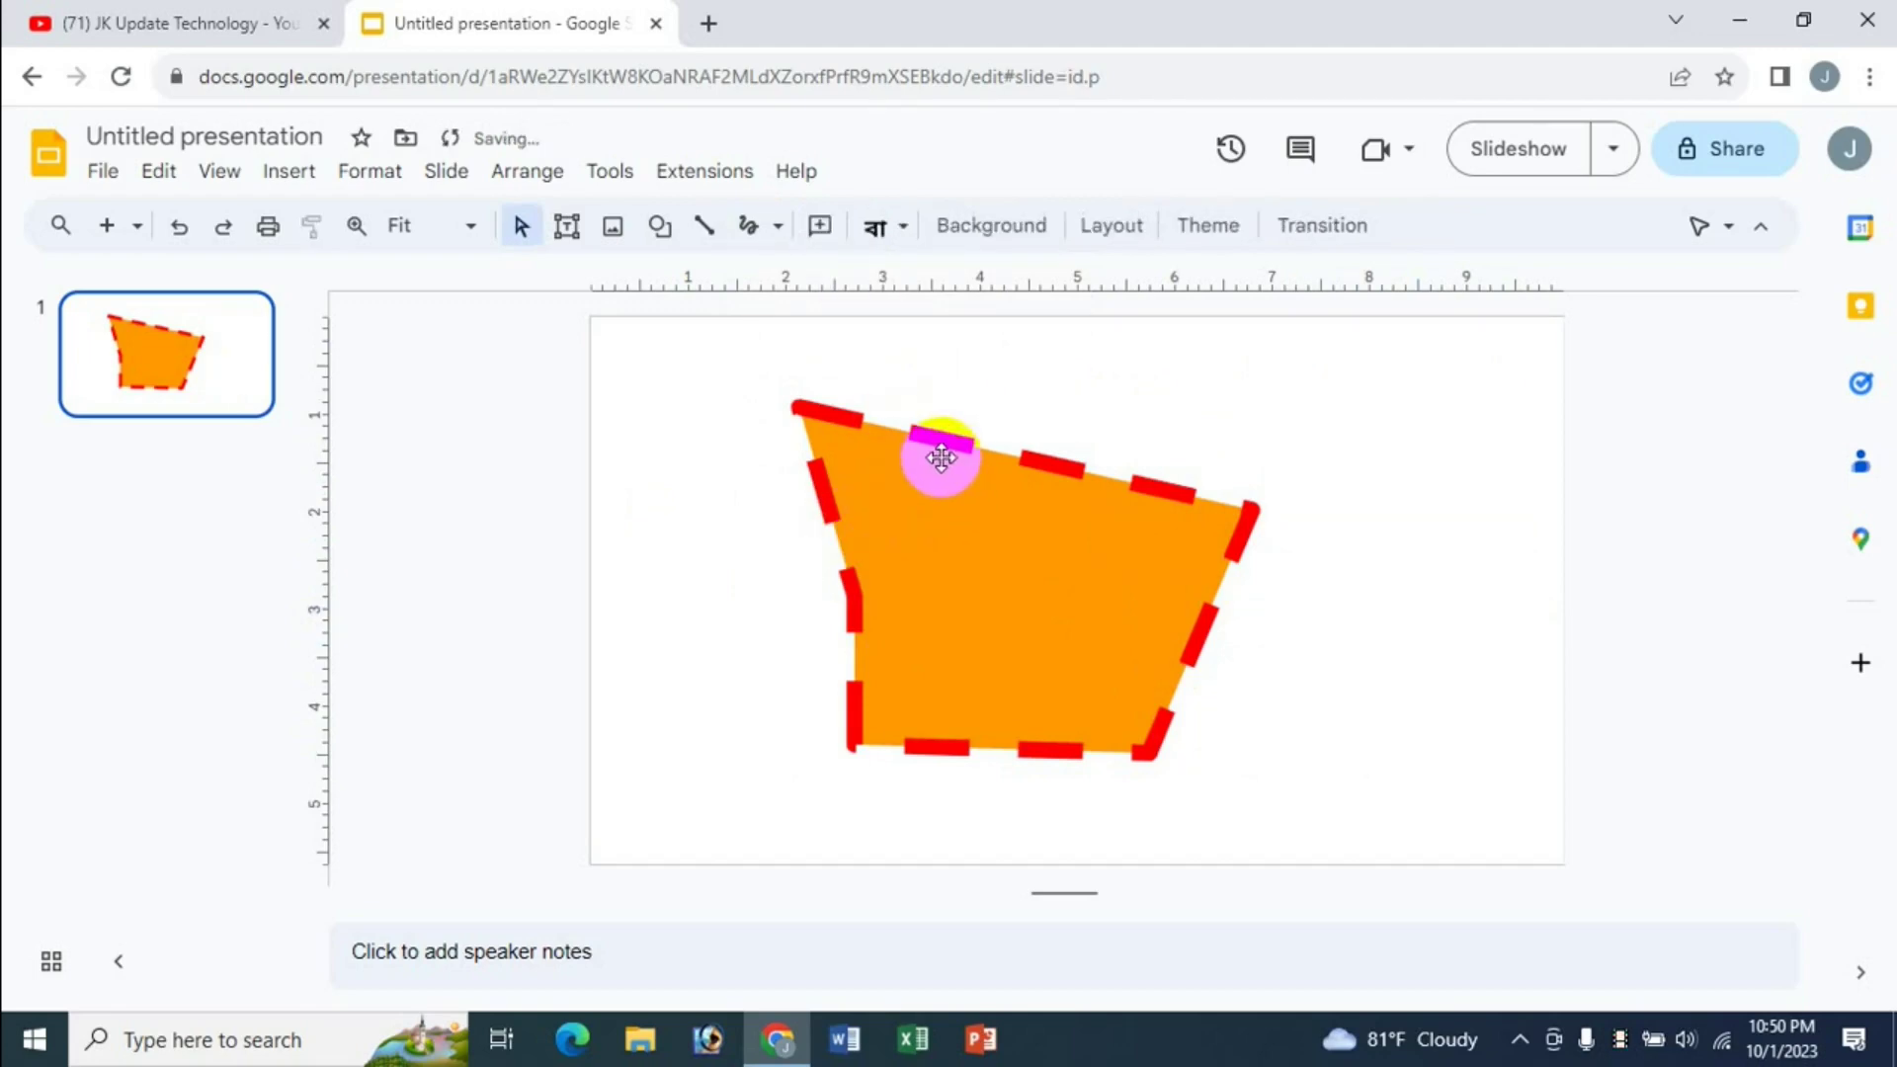
Select the orange polyline shape and open its format options
left_click(934, 450)
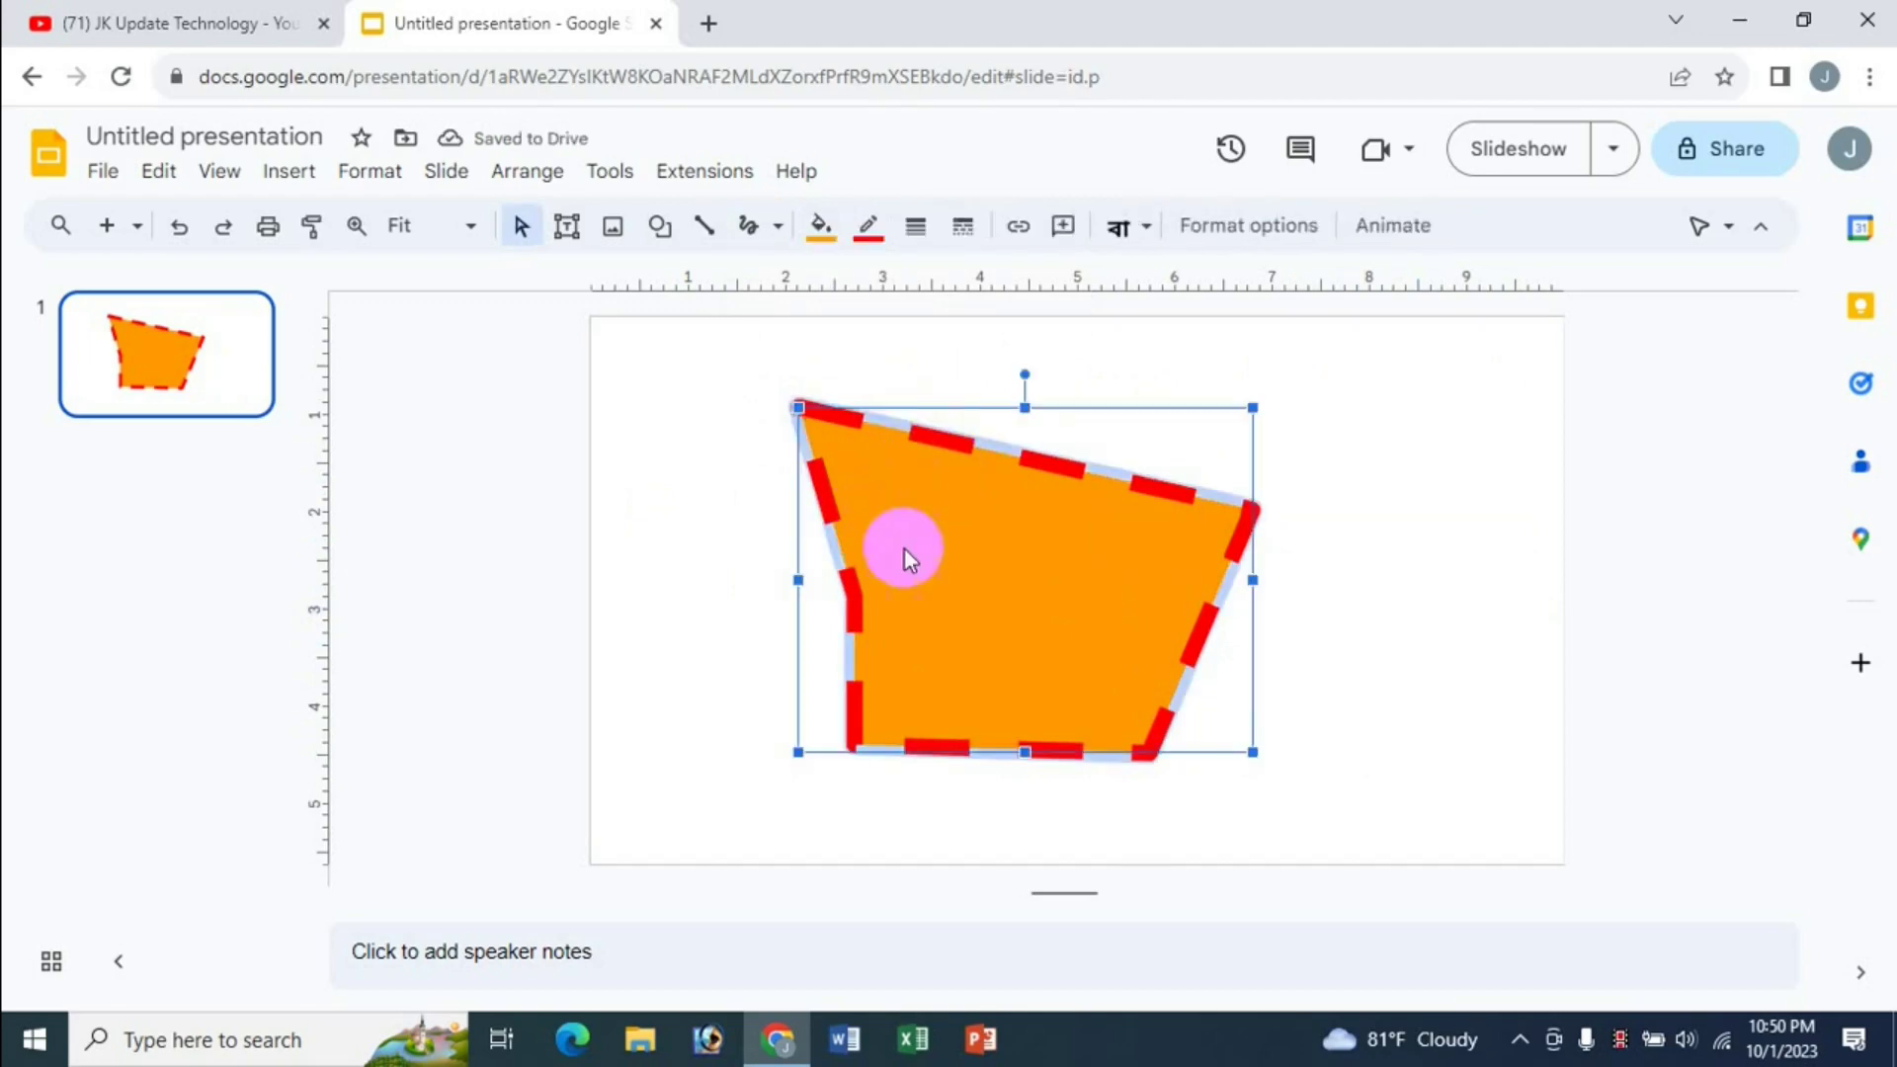
left_click(780, 226)
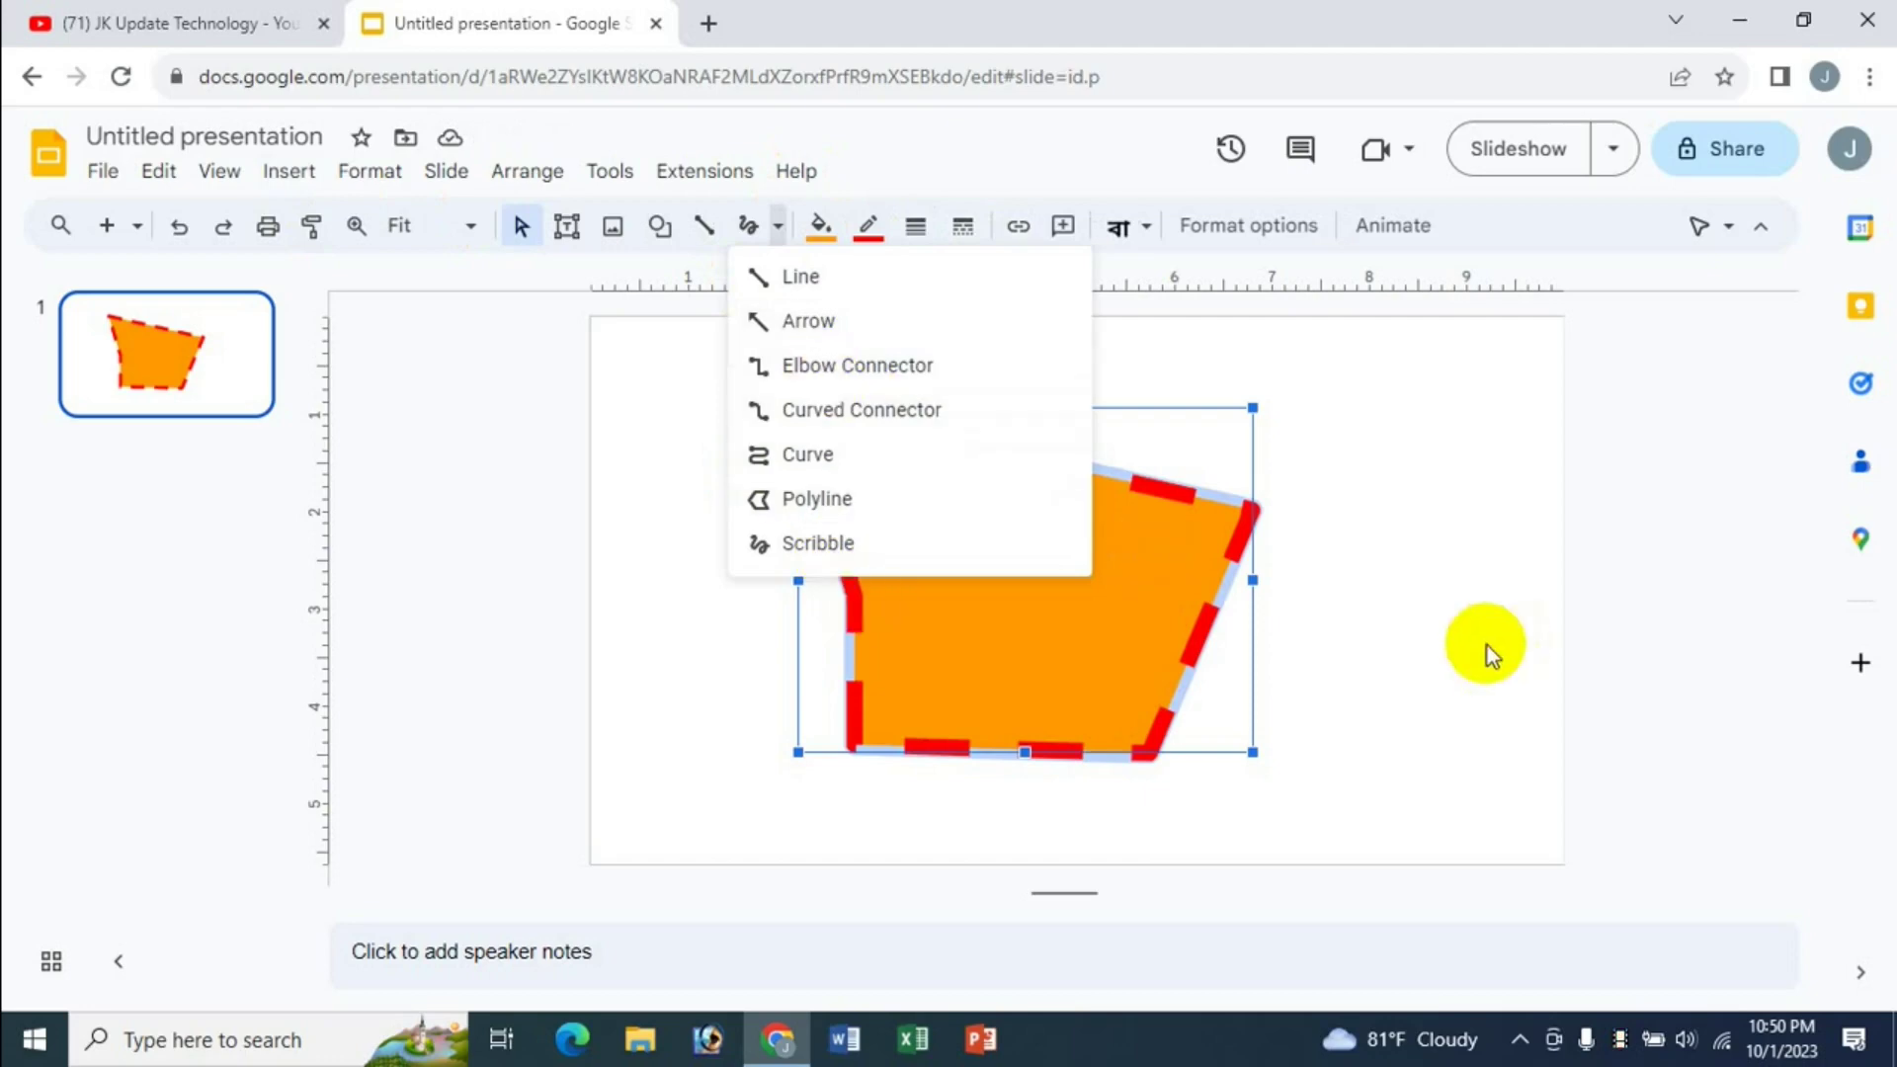
left_click(1126, 699)
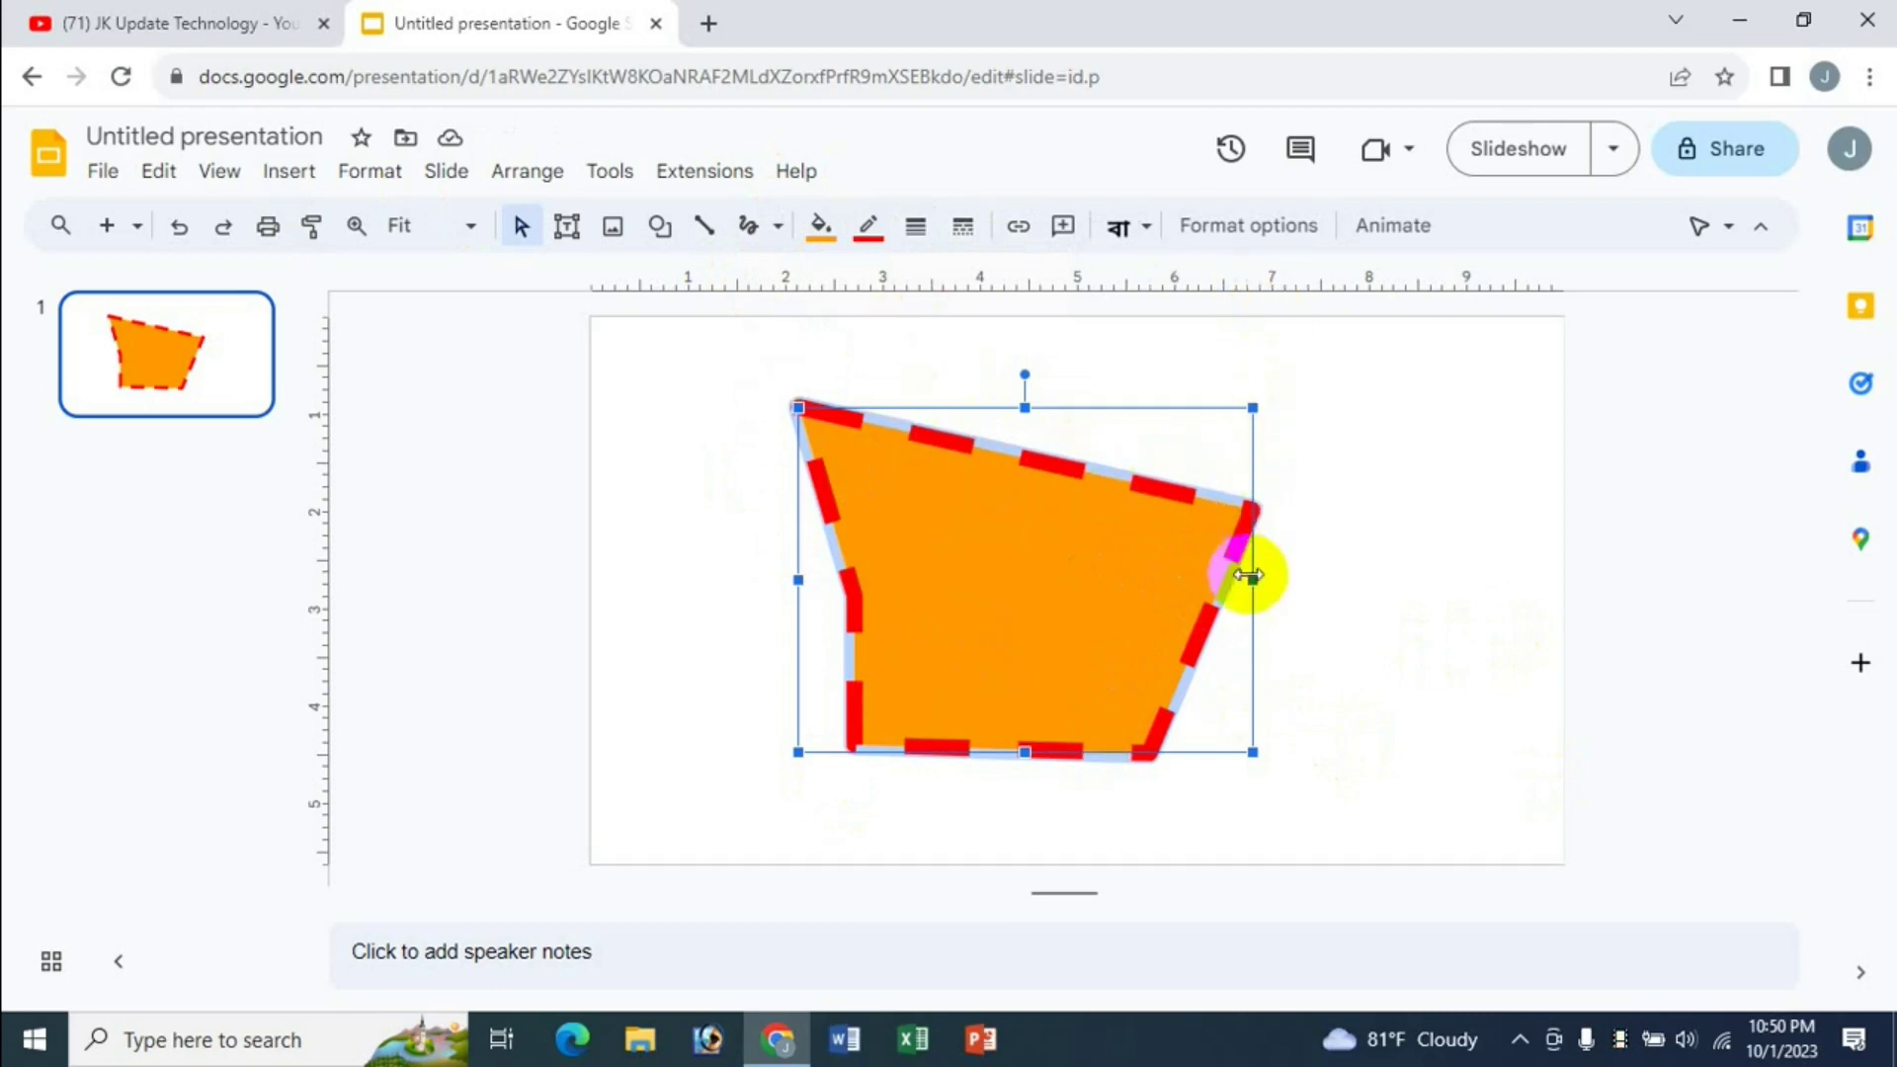
left_click(1269, 233)
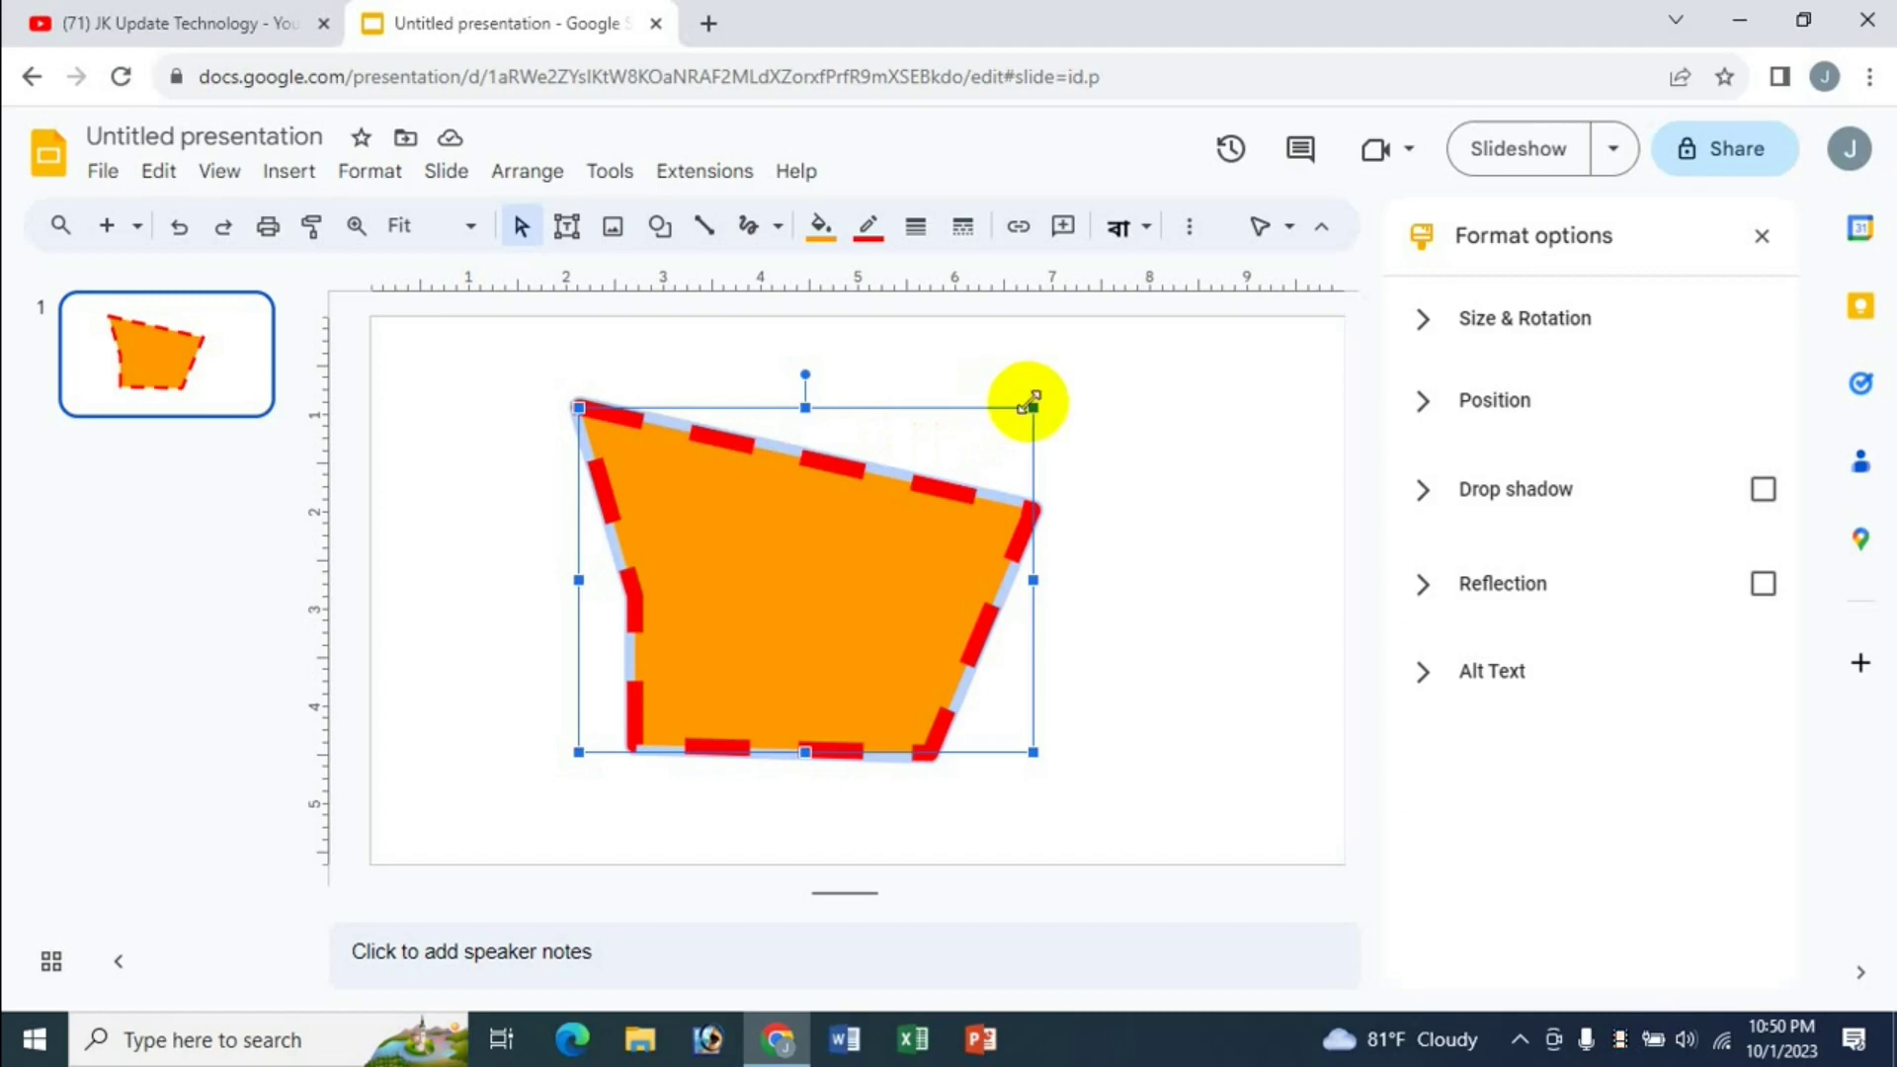
Resize the orange shape to about 6.8 in wide and 3.7 in high, and try rotating it, returning it to 0°
left_click_drag(1032, 405, 1142, 368)
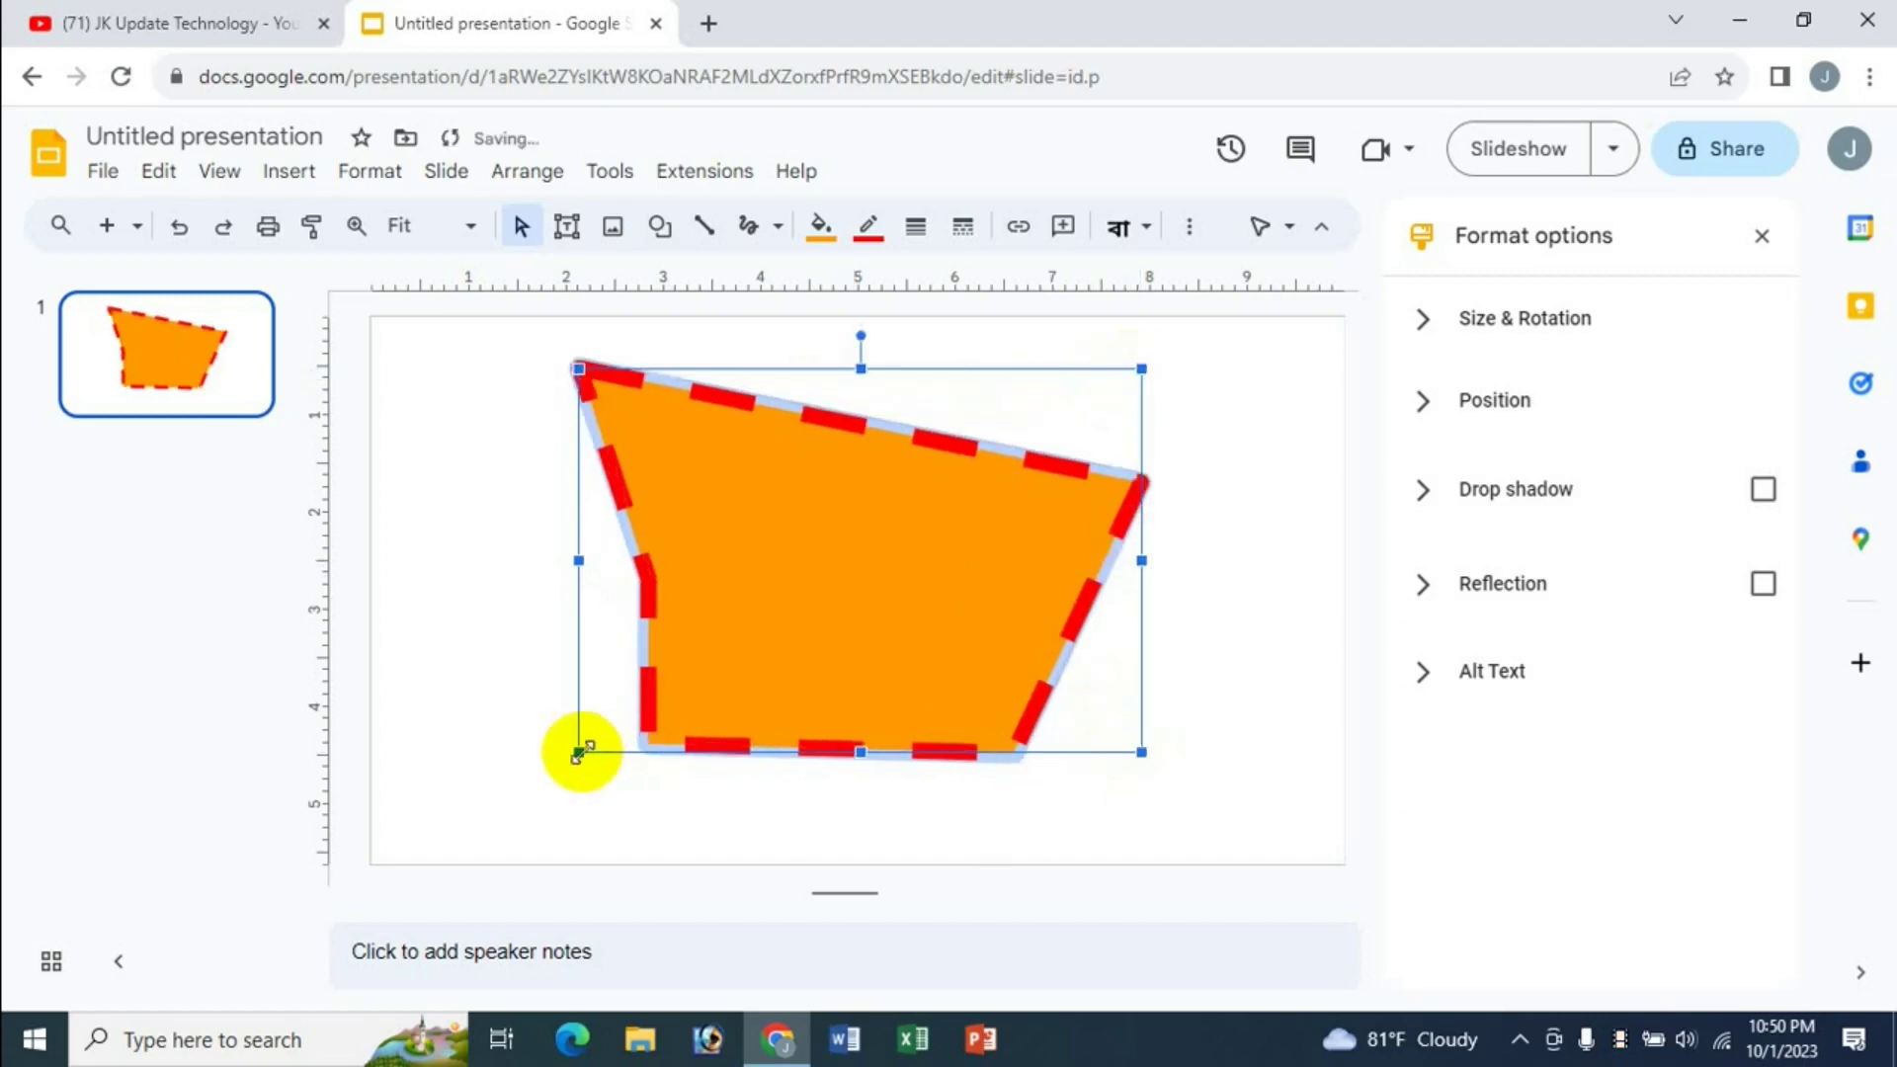
left_click_drag(578, 753, 490, 783)
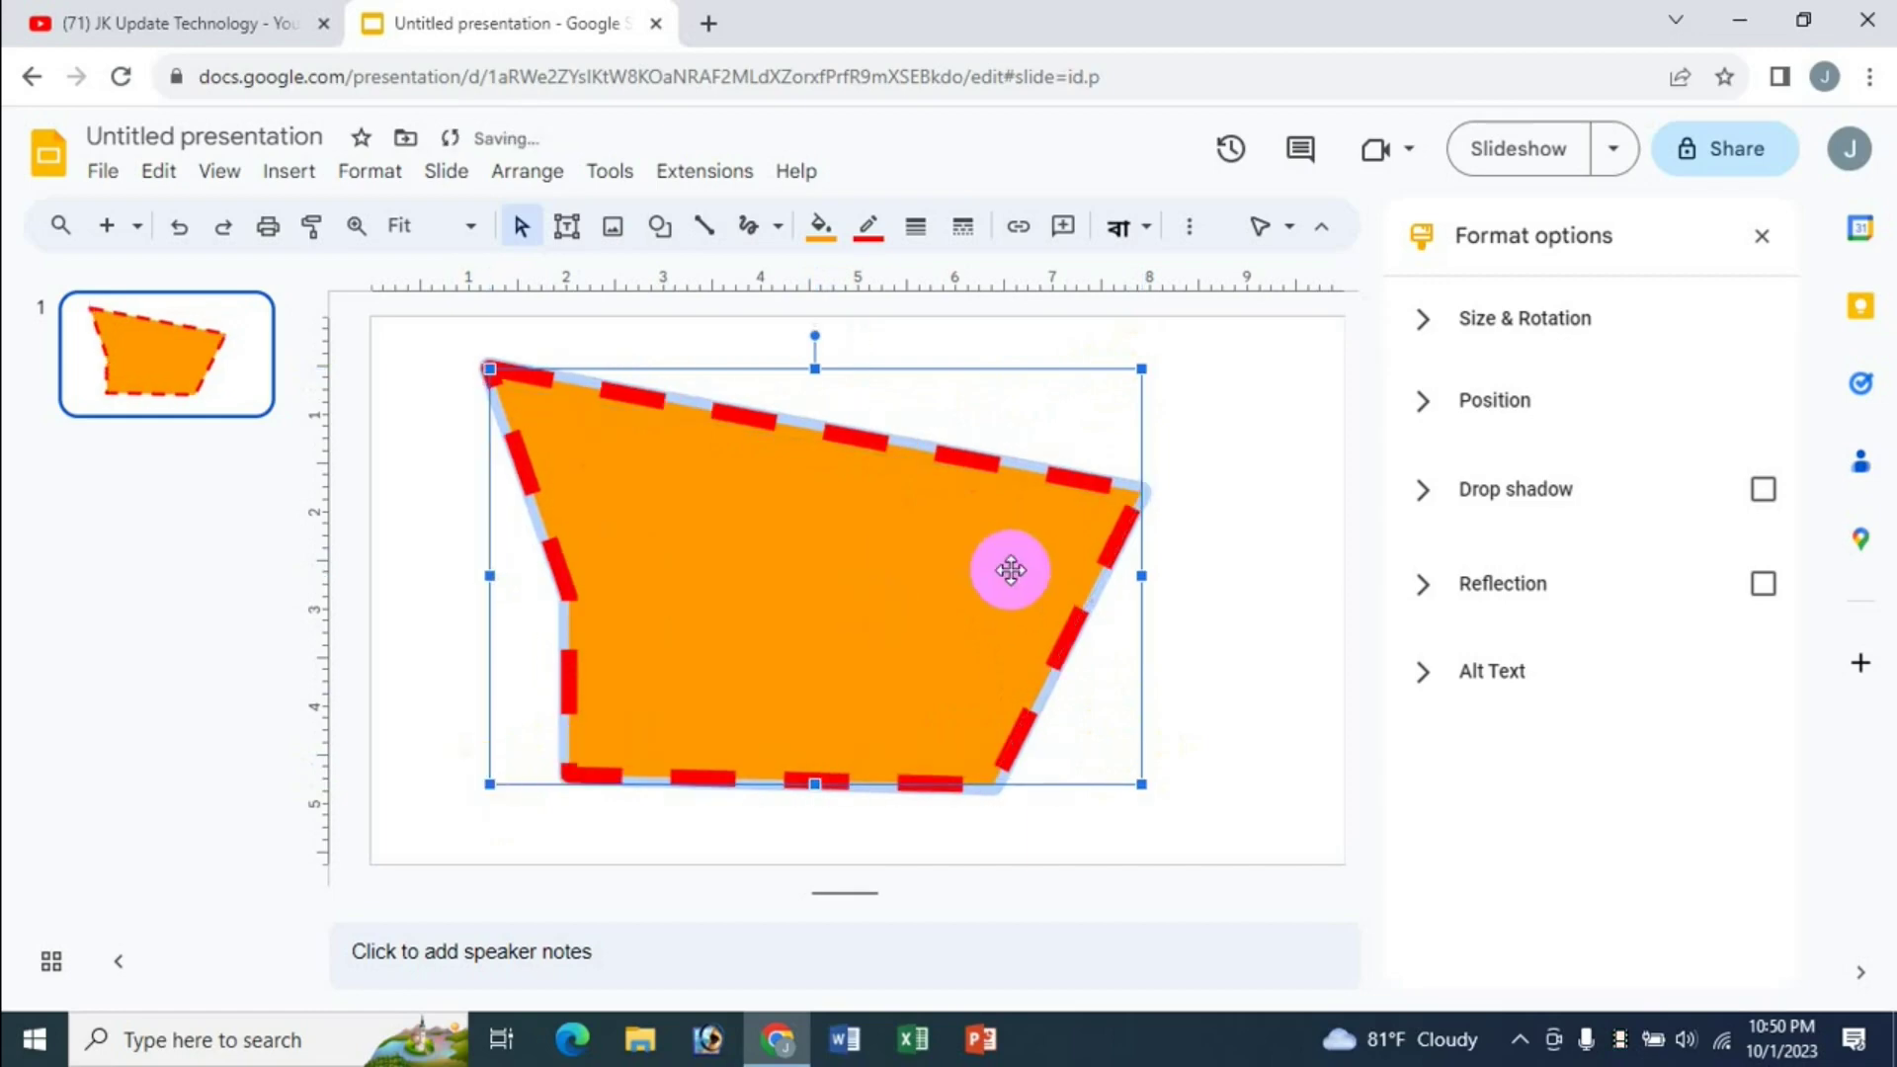
left_click_drag(1143, 575, 1225, 573)
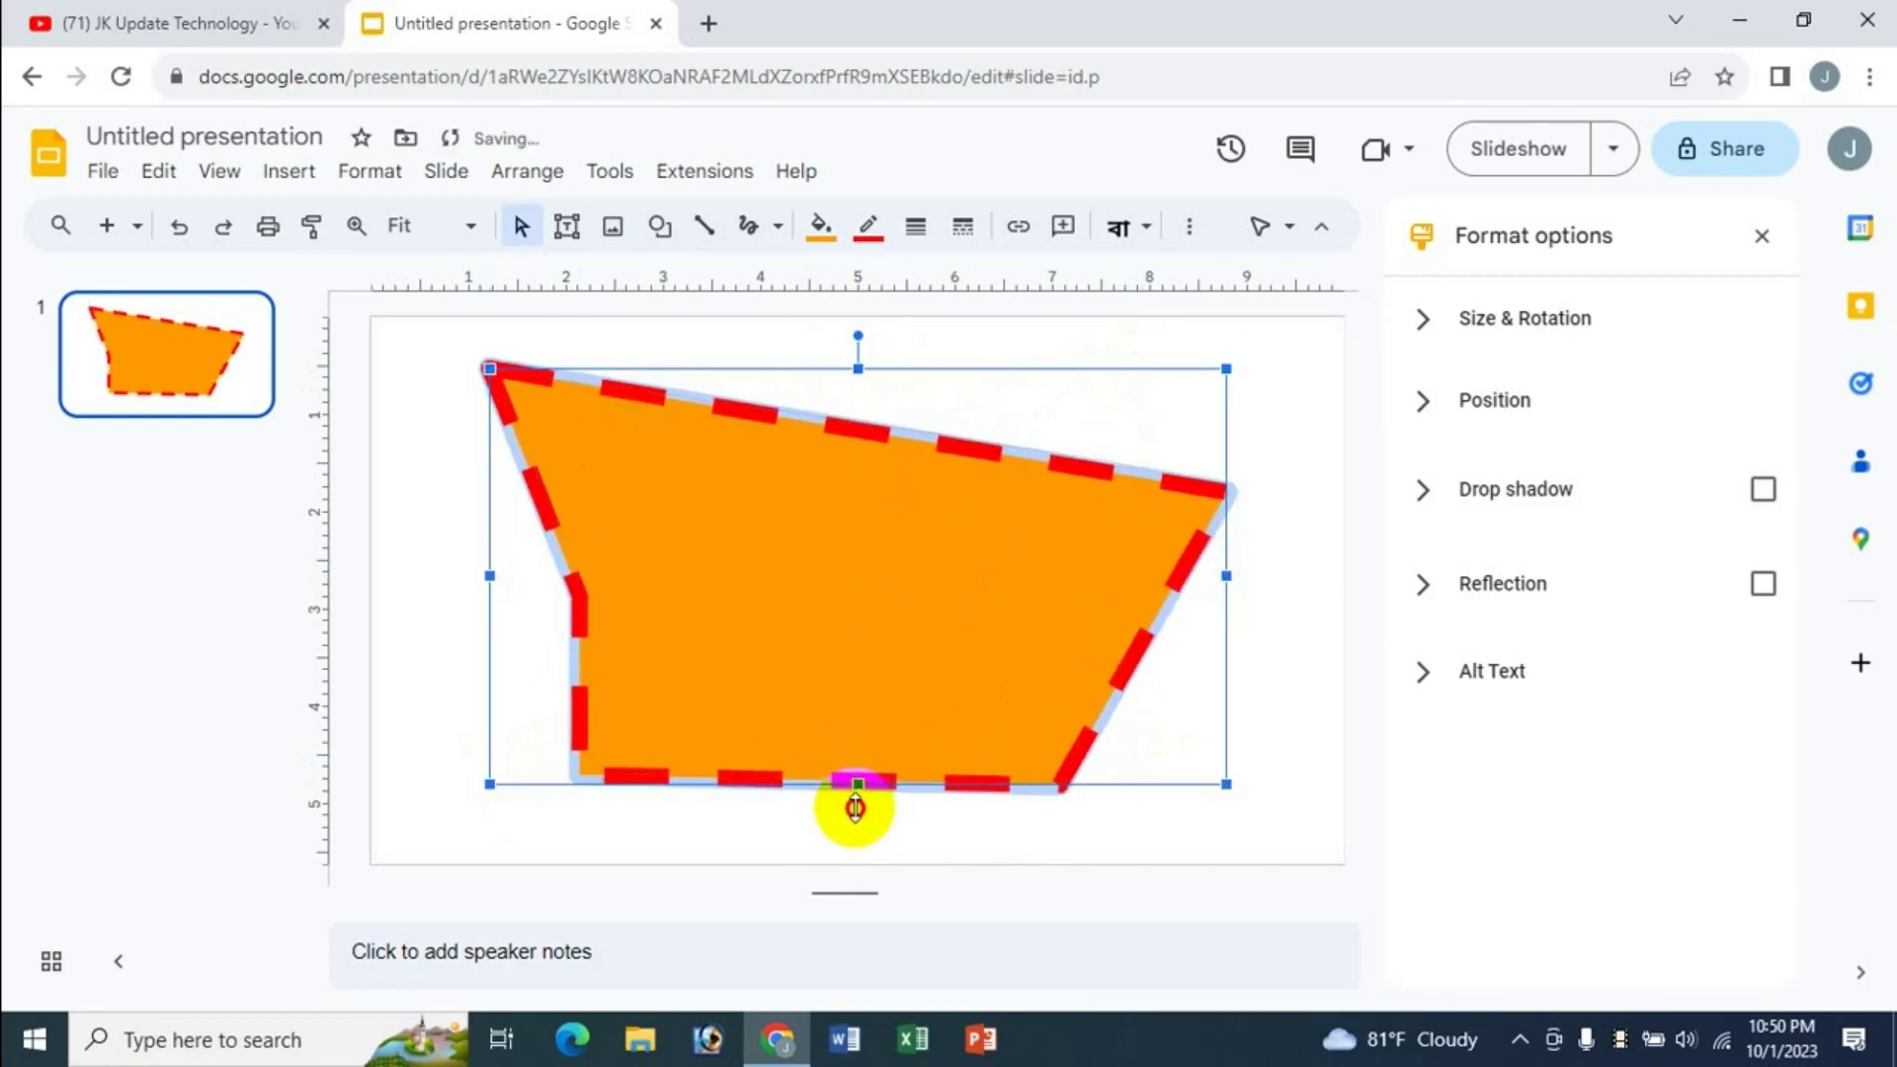
left_click_drag(855, 808, 860, 728)
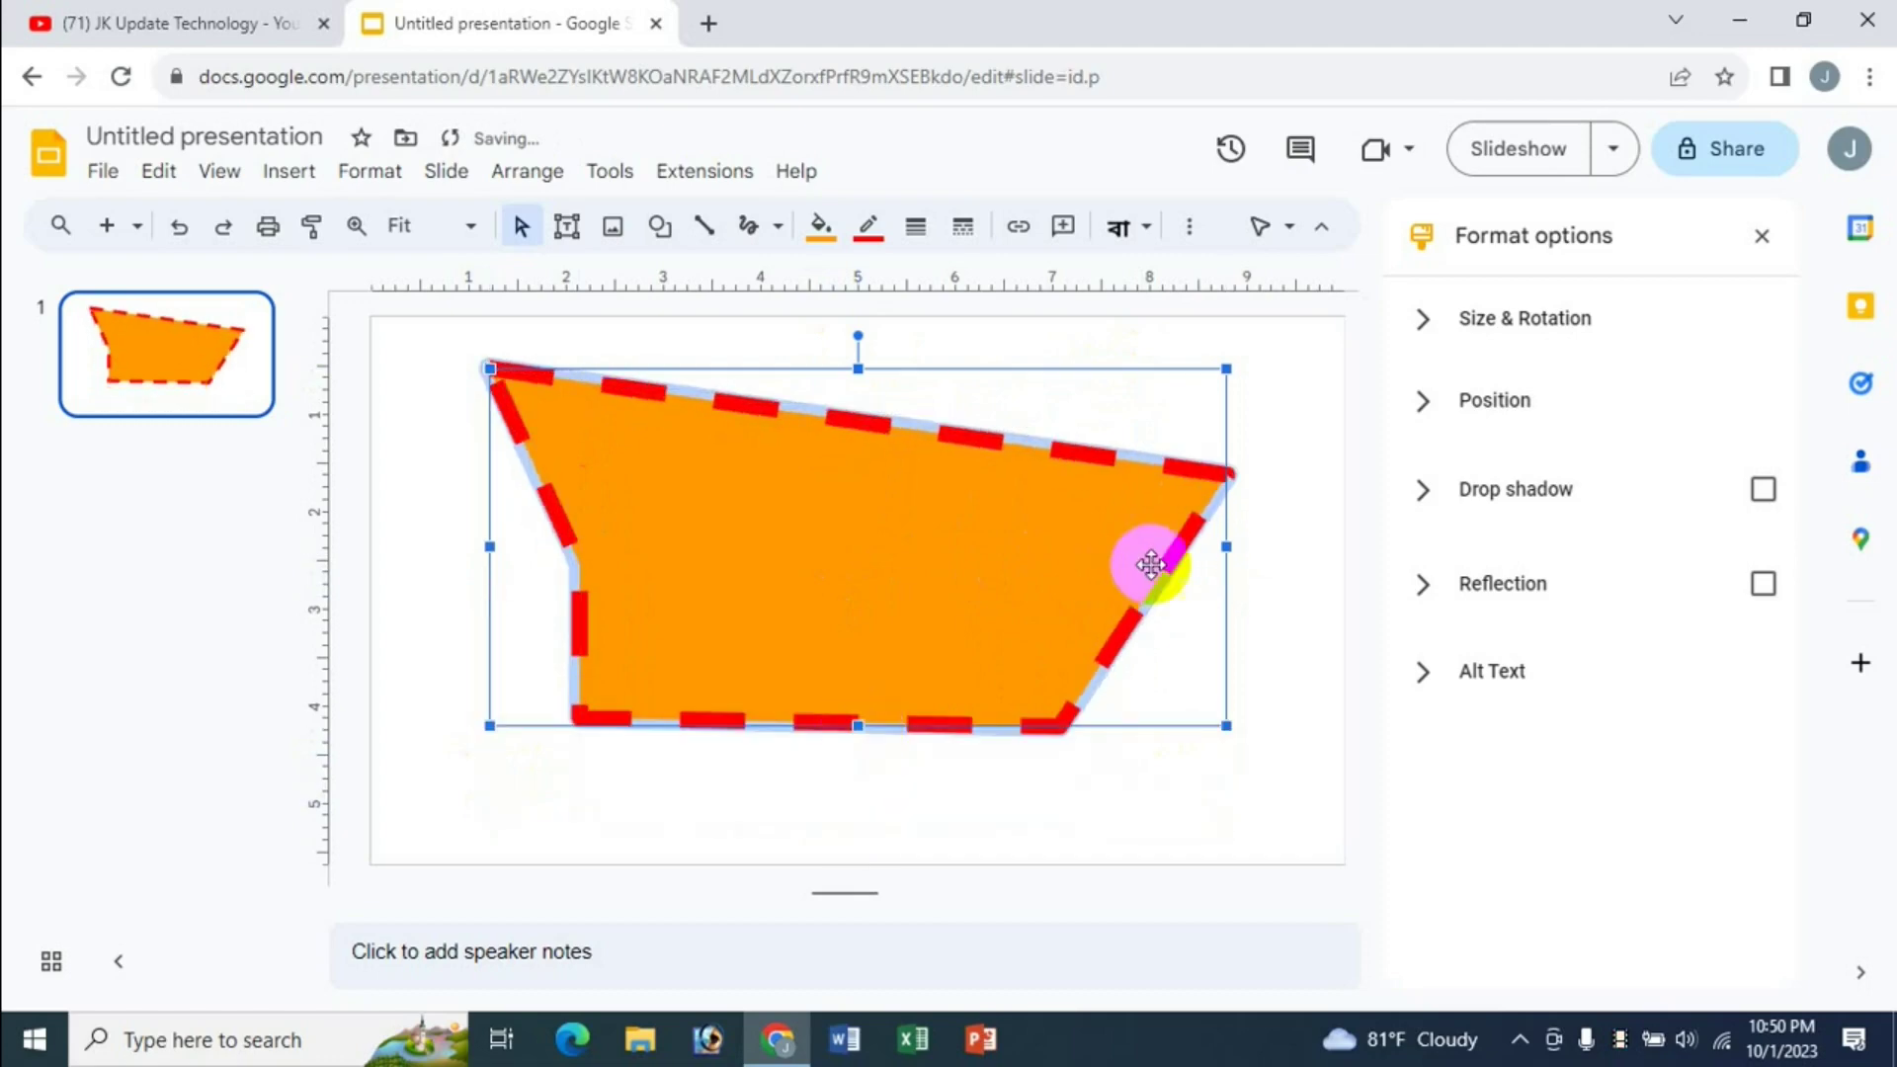
left_click_drag(1226, 547, 1148, 547)
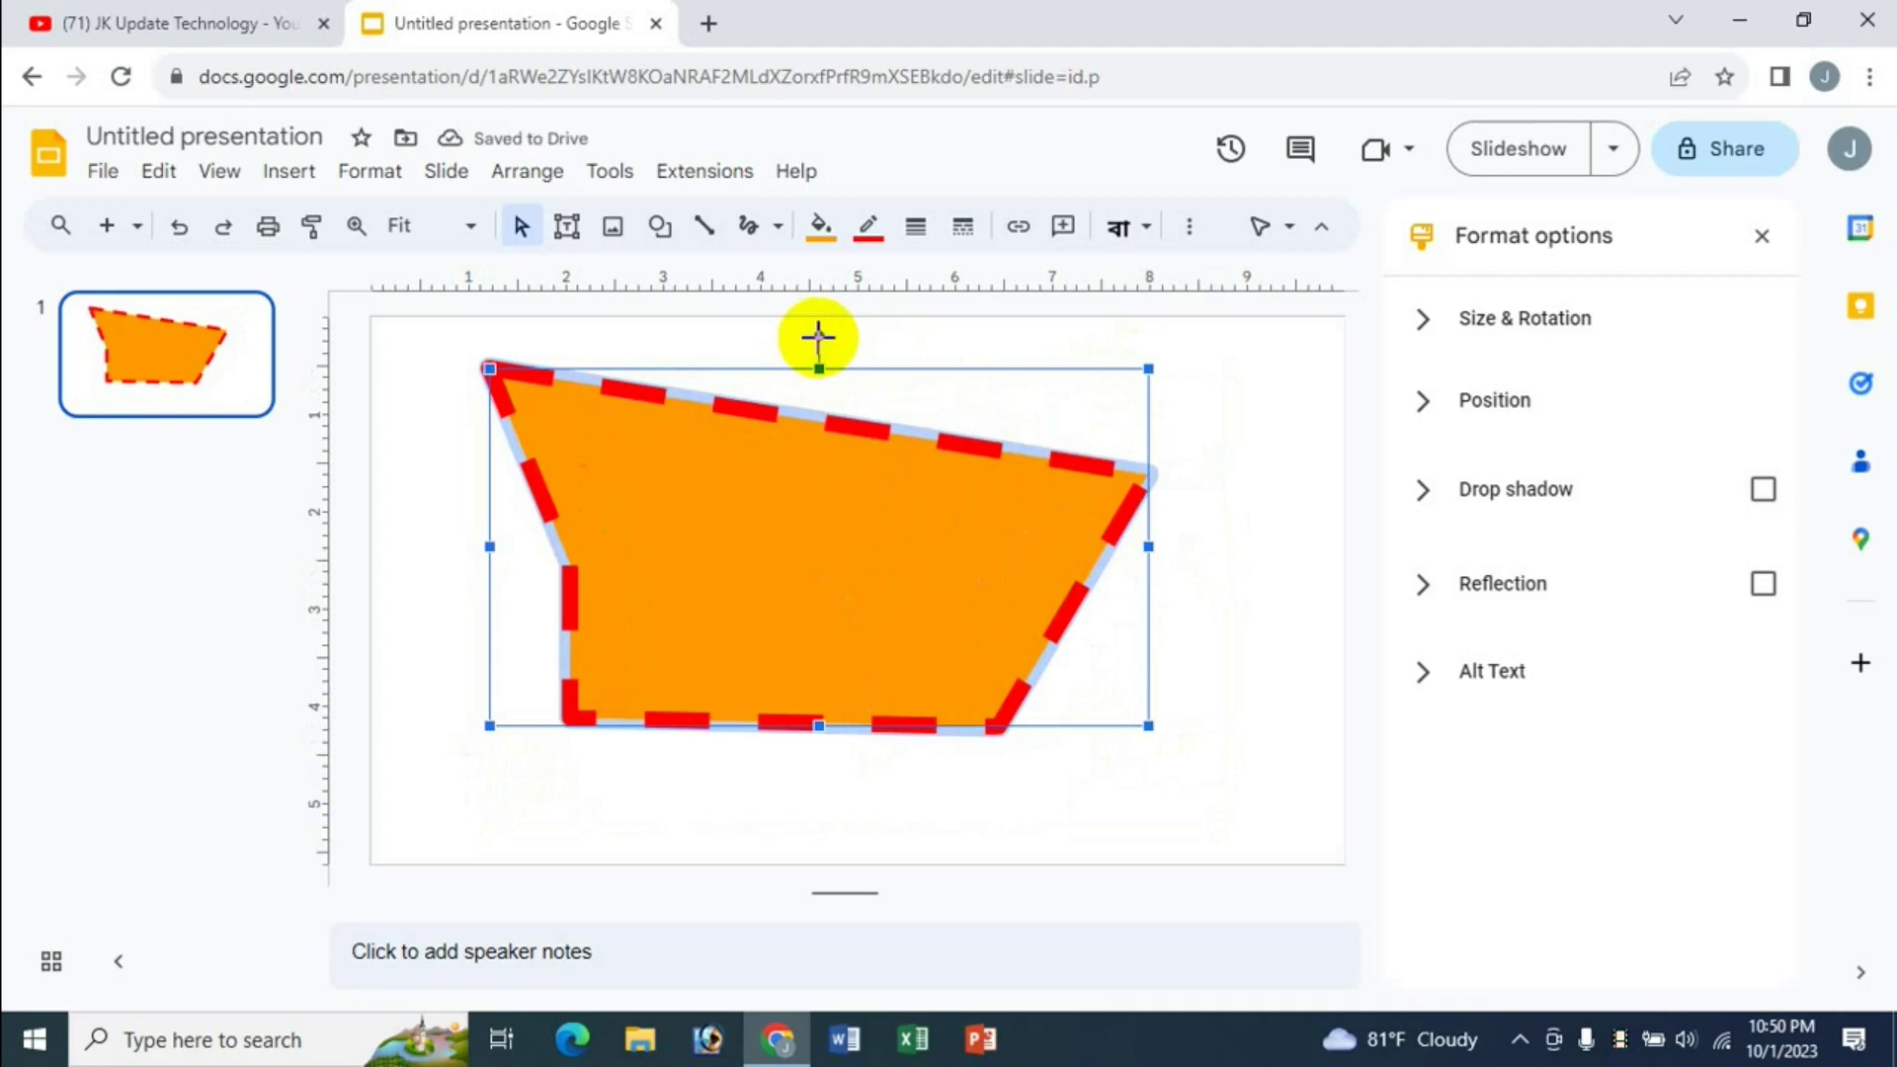
mouse_move(819, 336)
left_mouse_down()
mouse_move(837, 350)
mouse_move(817, 339)
left_mouse_up()
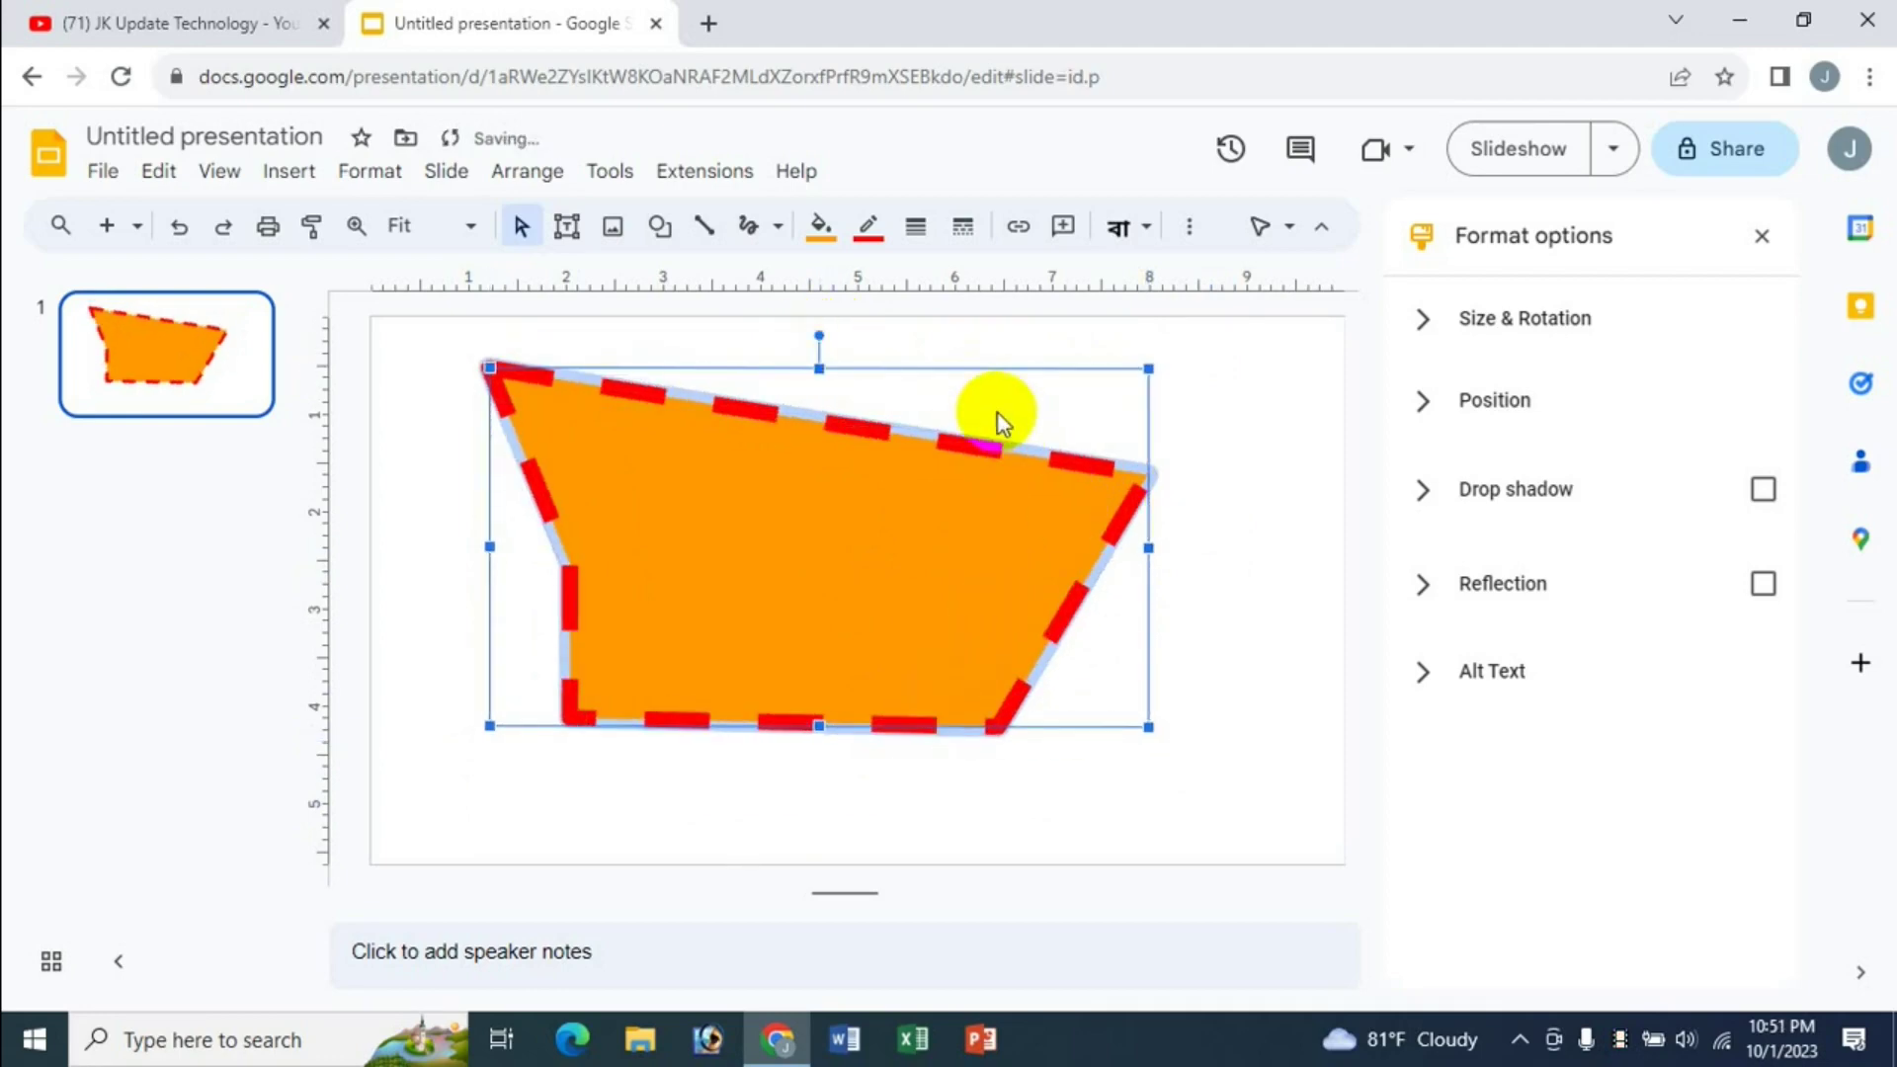
Enlarge the orange shape to 7.07 in wide and 3.88 in high in its size settings
left_click(1561, 322)
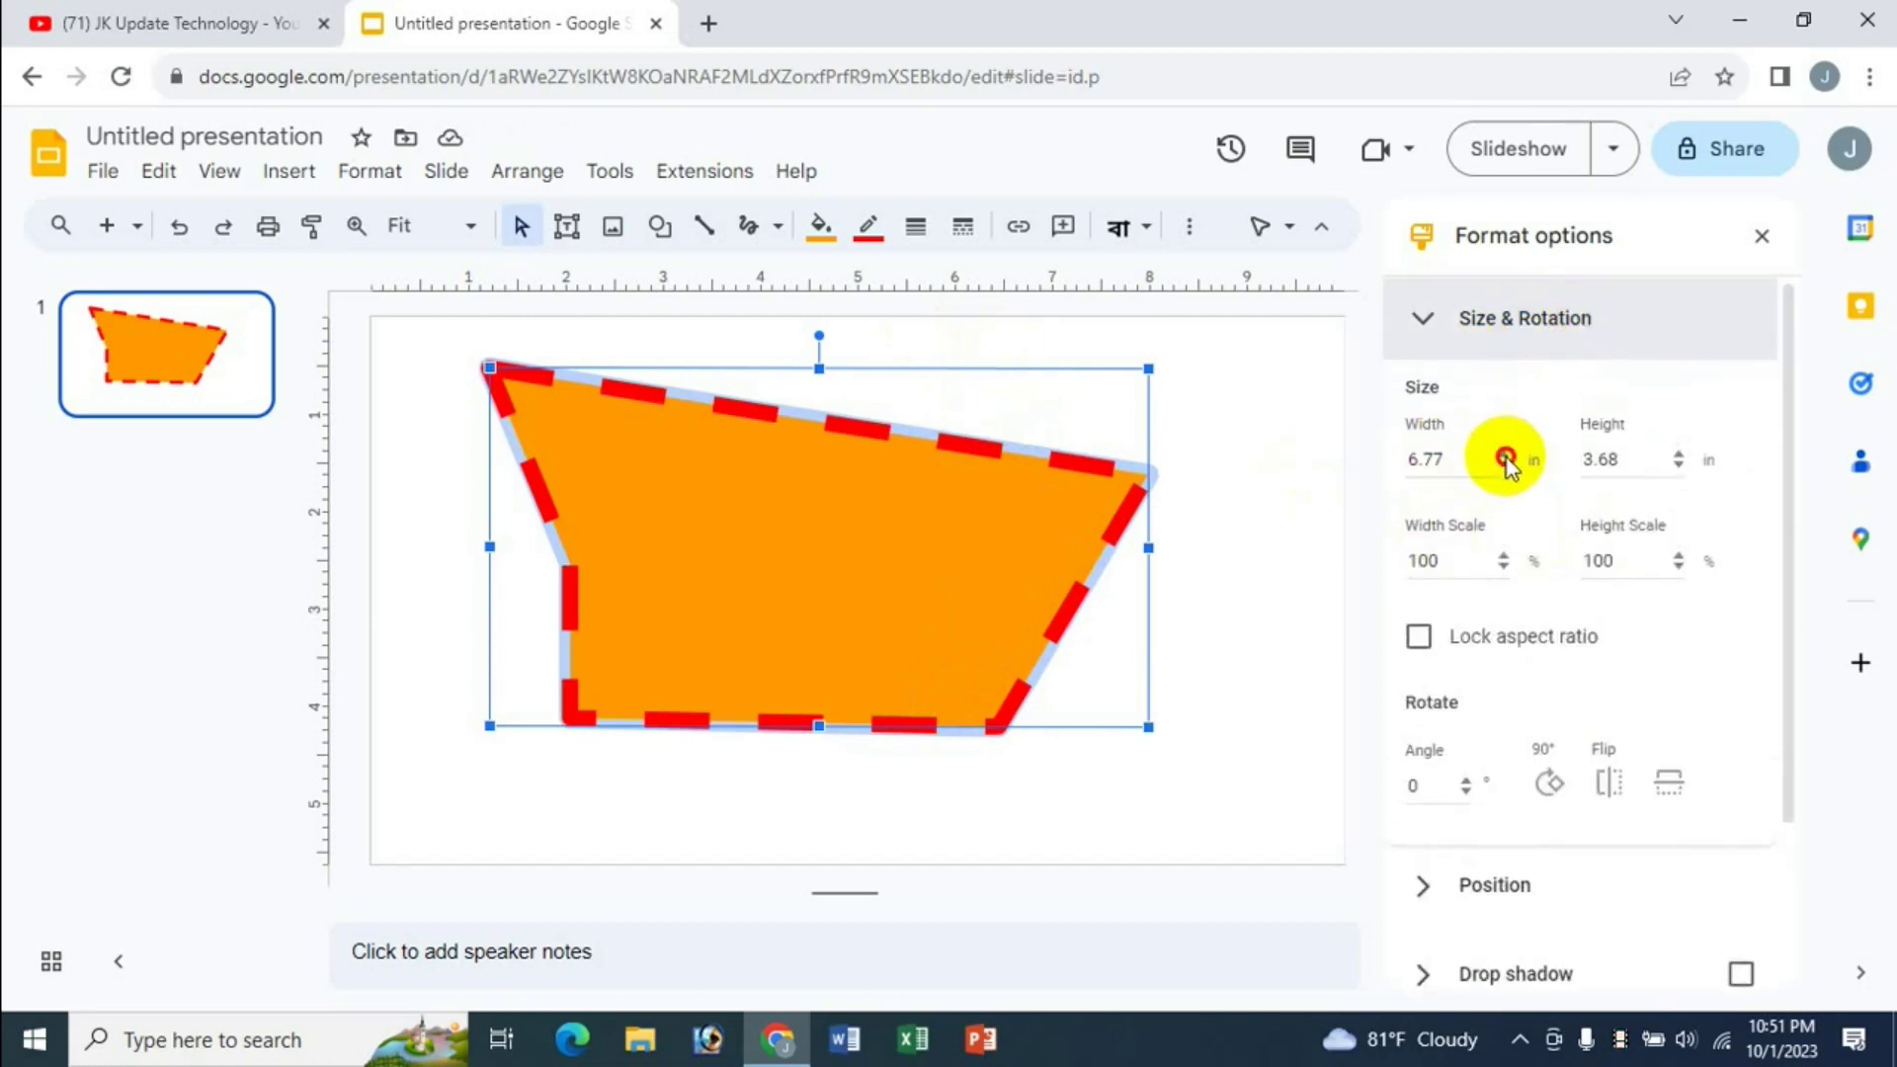
left_click(1503, 457)
left_click(1503, 457)
left_click(1504, 457)
left_click(1679, 457)
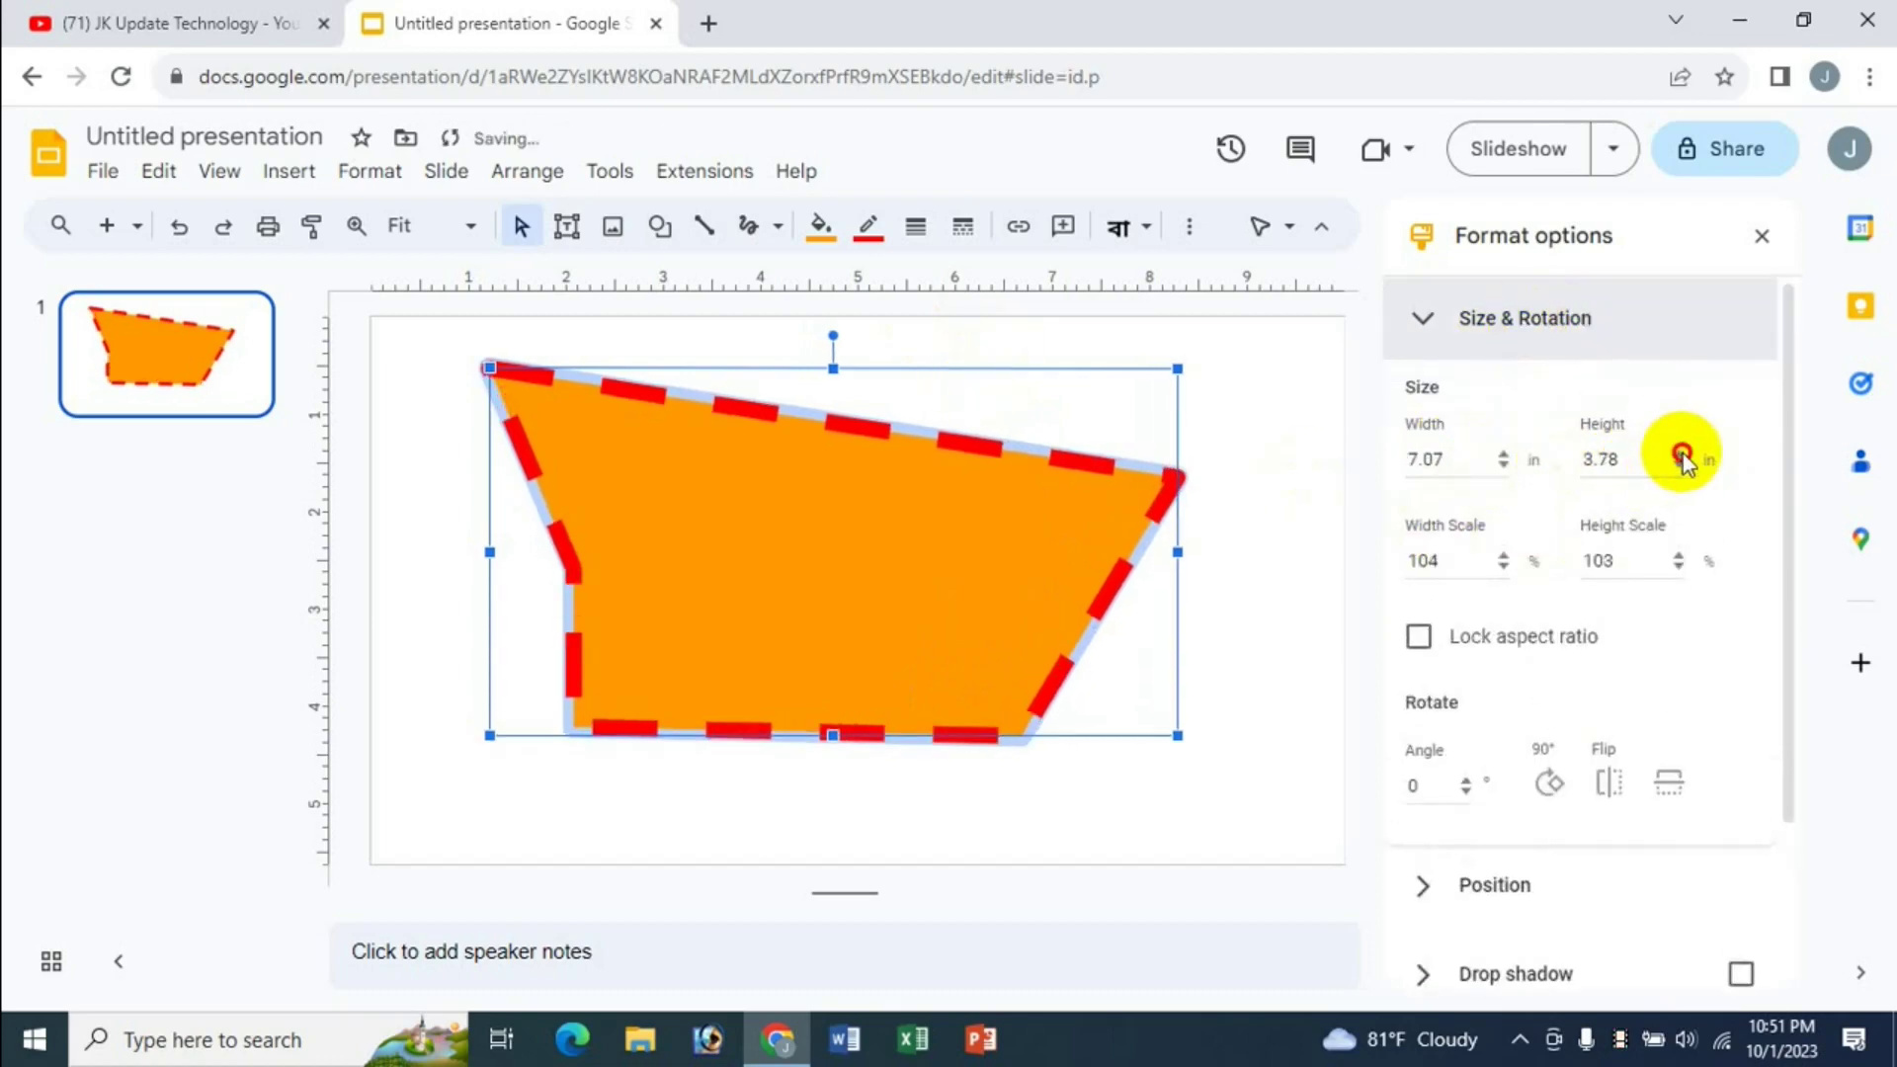
left_click(1680, 455)
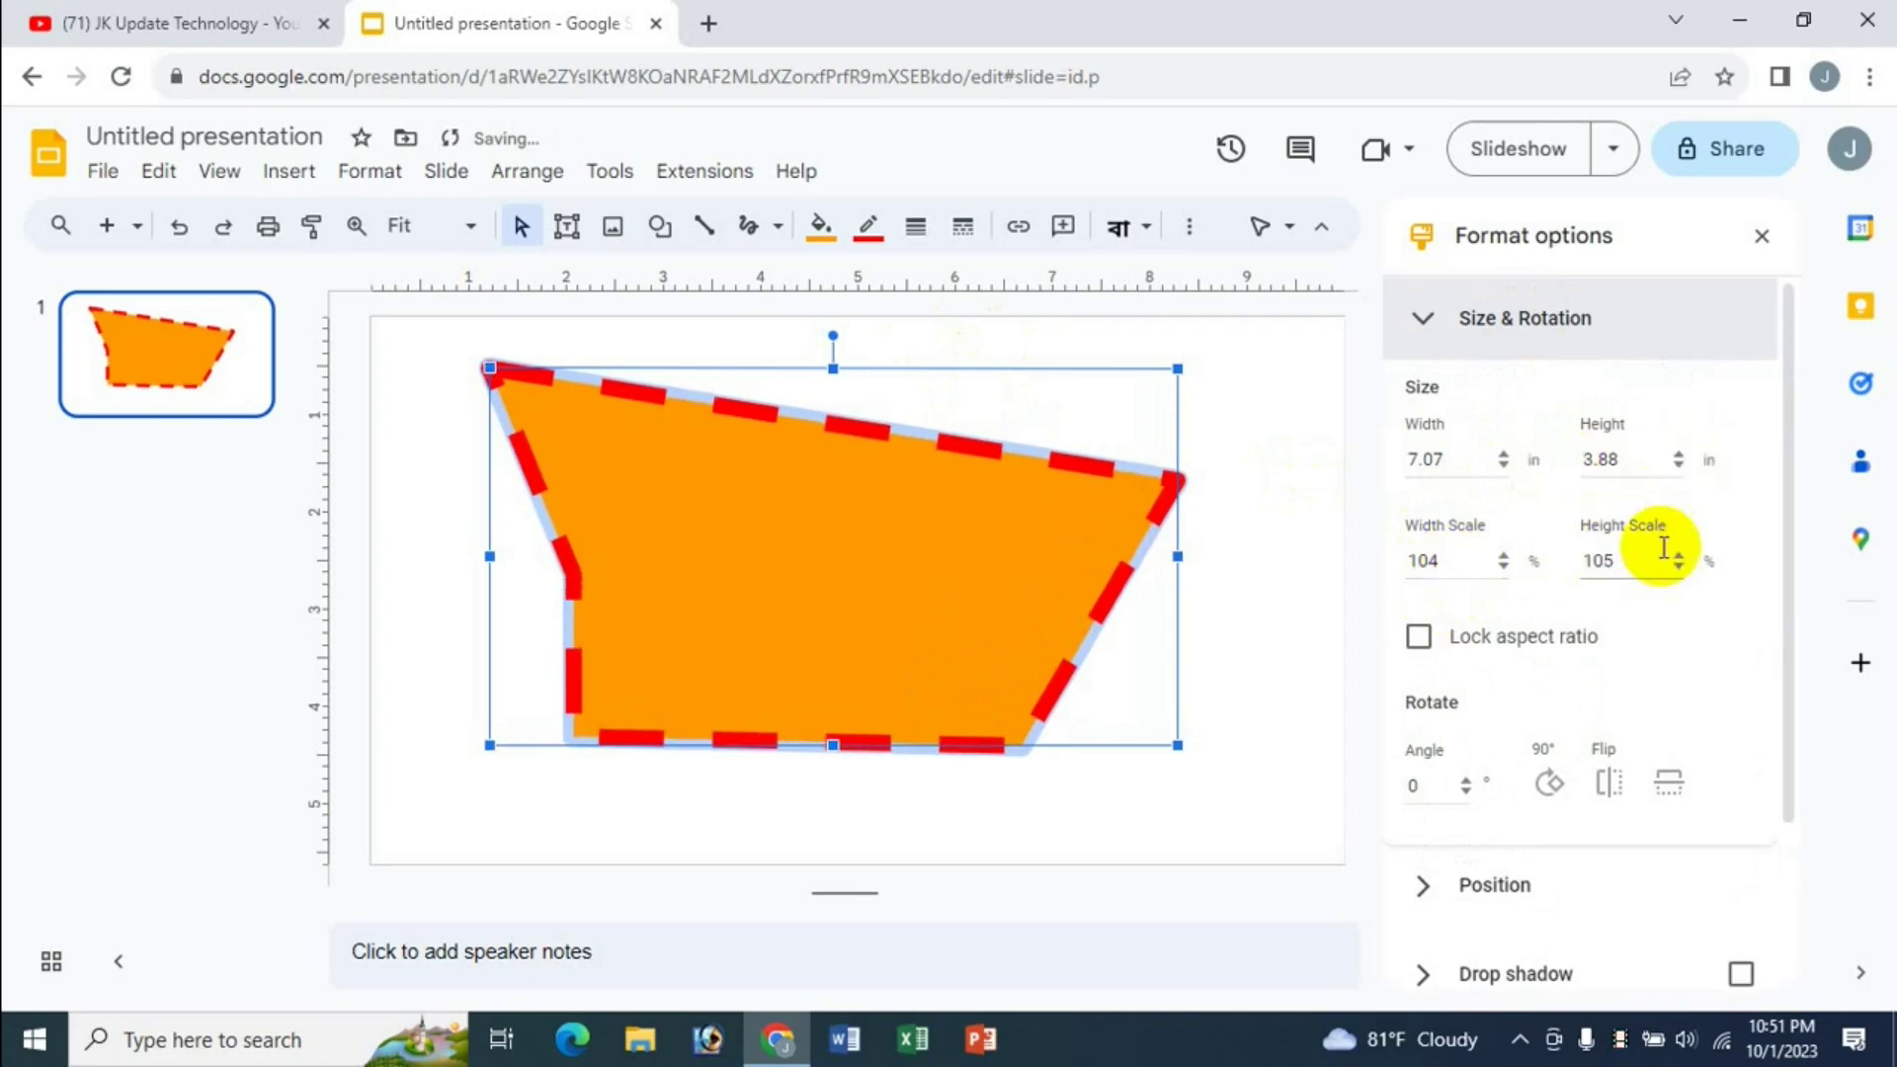
Lock the shape's aspect ratio and scale it proportionally up and down, ending at 6.89 in wide and 3.78 in high
left_click(1420, 647)
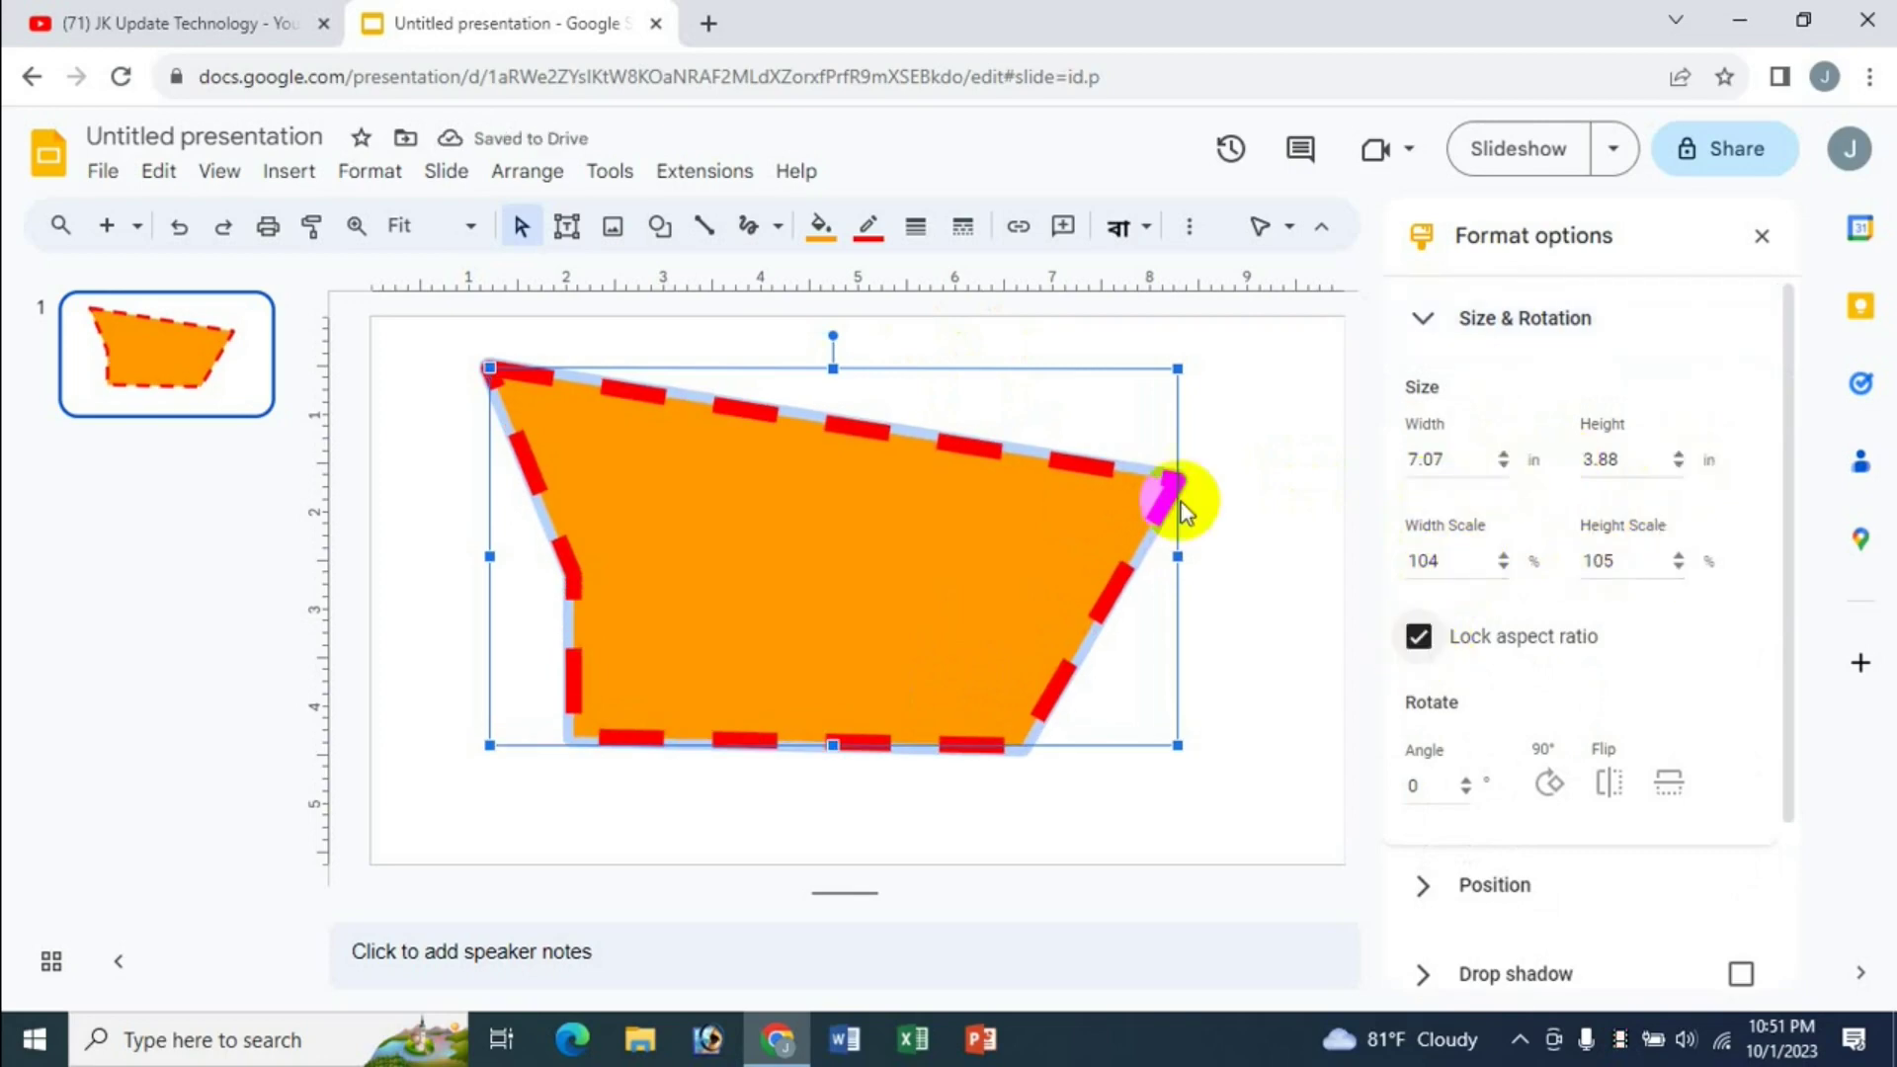
left_click(1503, 455)
left_click(1503, 455)
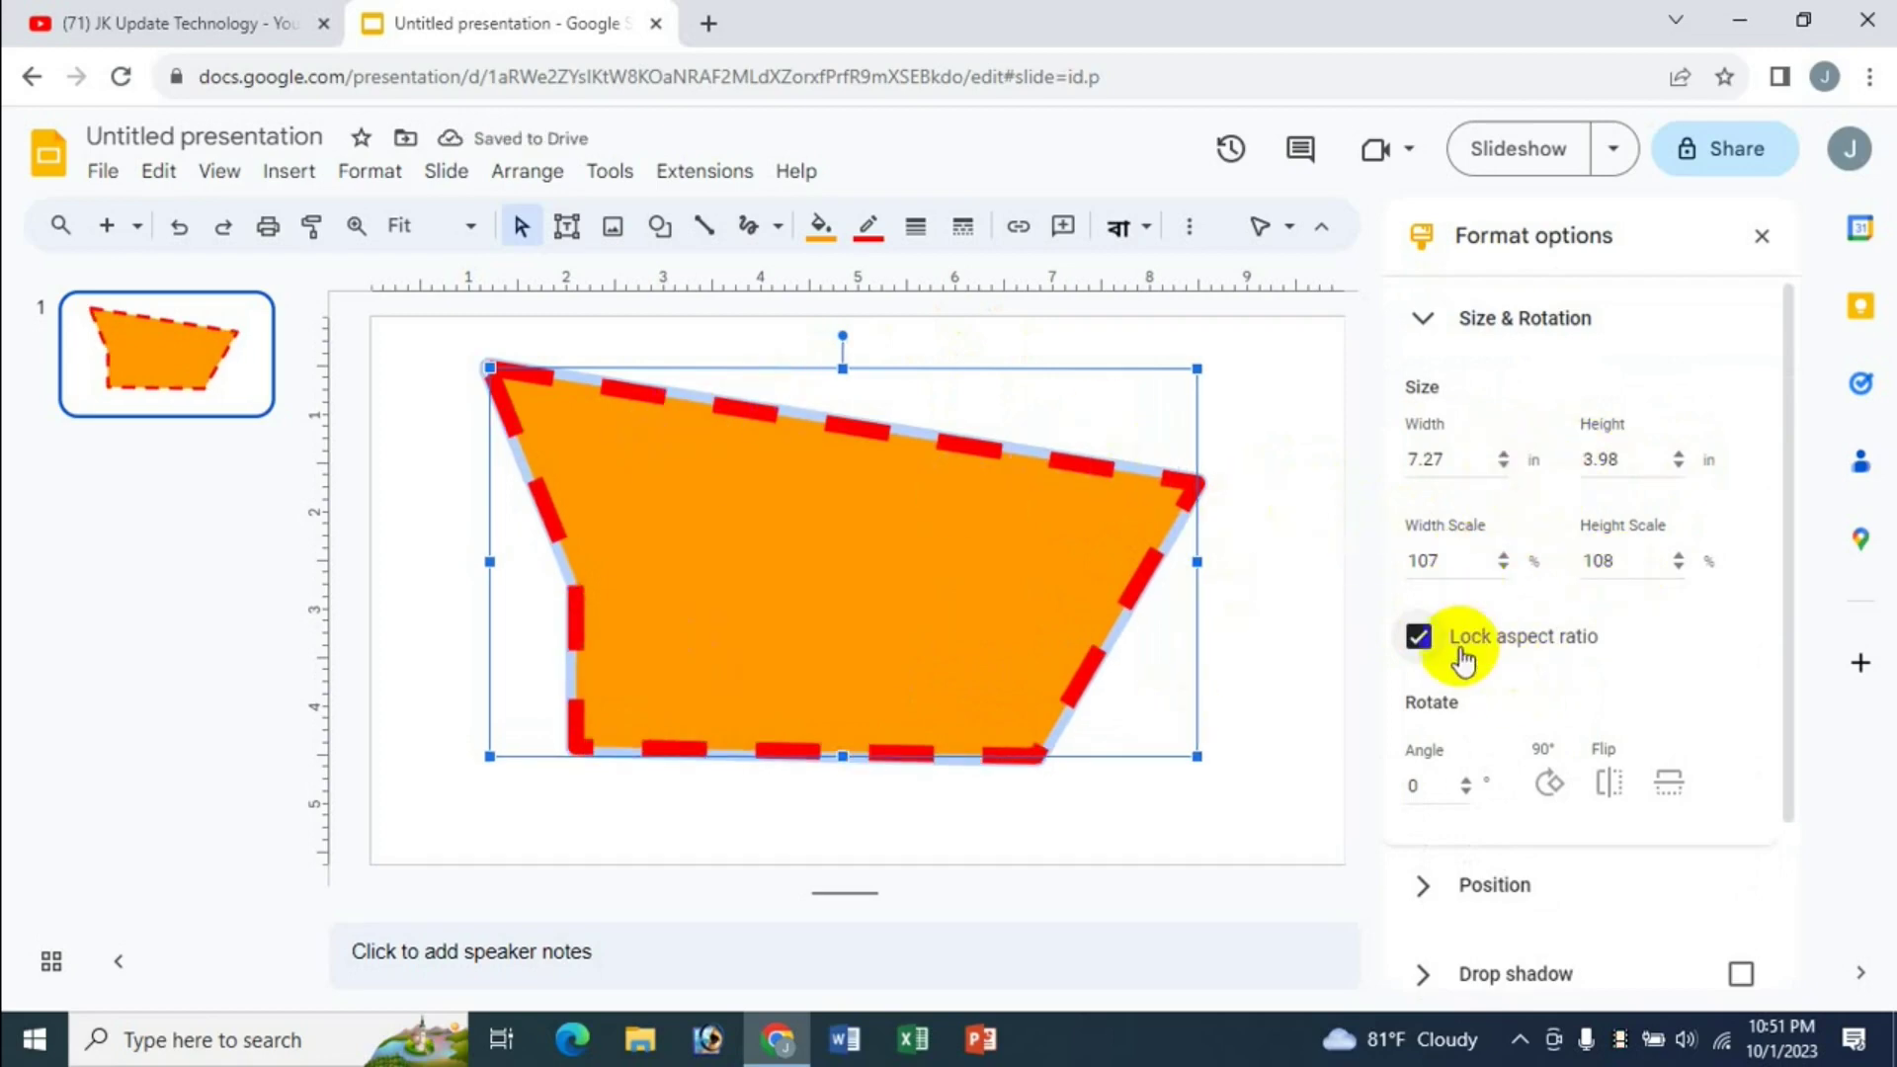
left_click(1675, 455)
left_click(1504, 465)
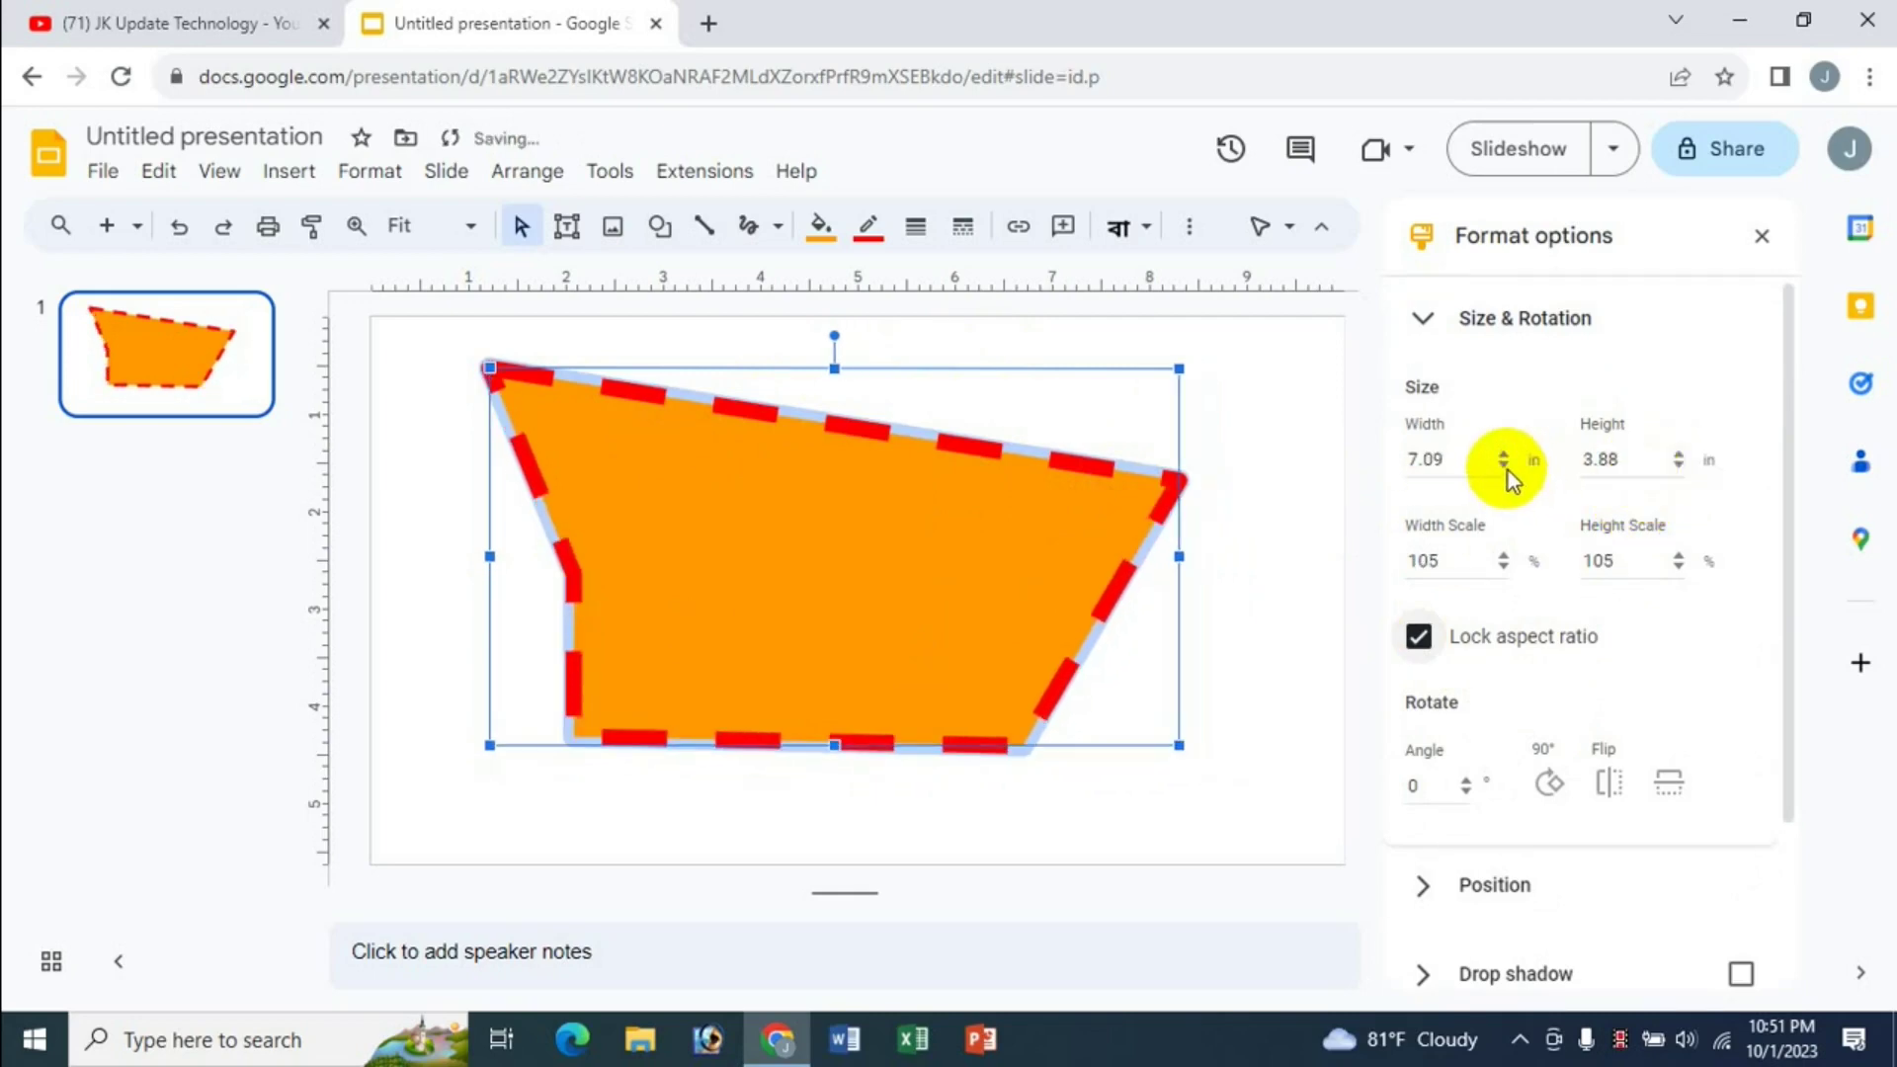
left_click(1504, 465)
left_click(1504, 466)
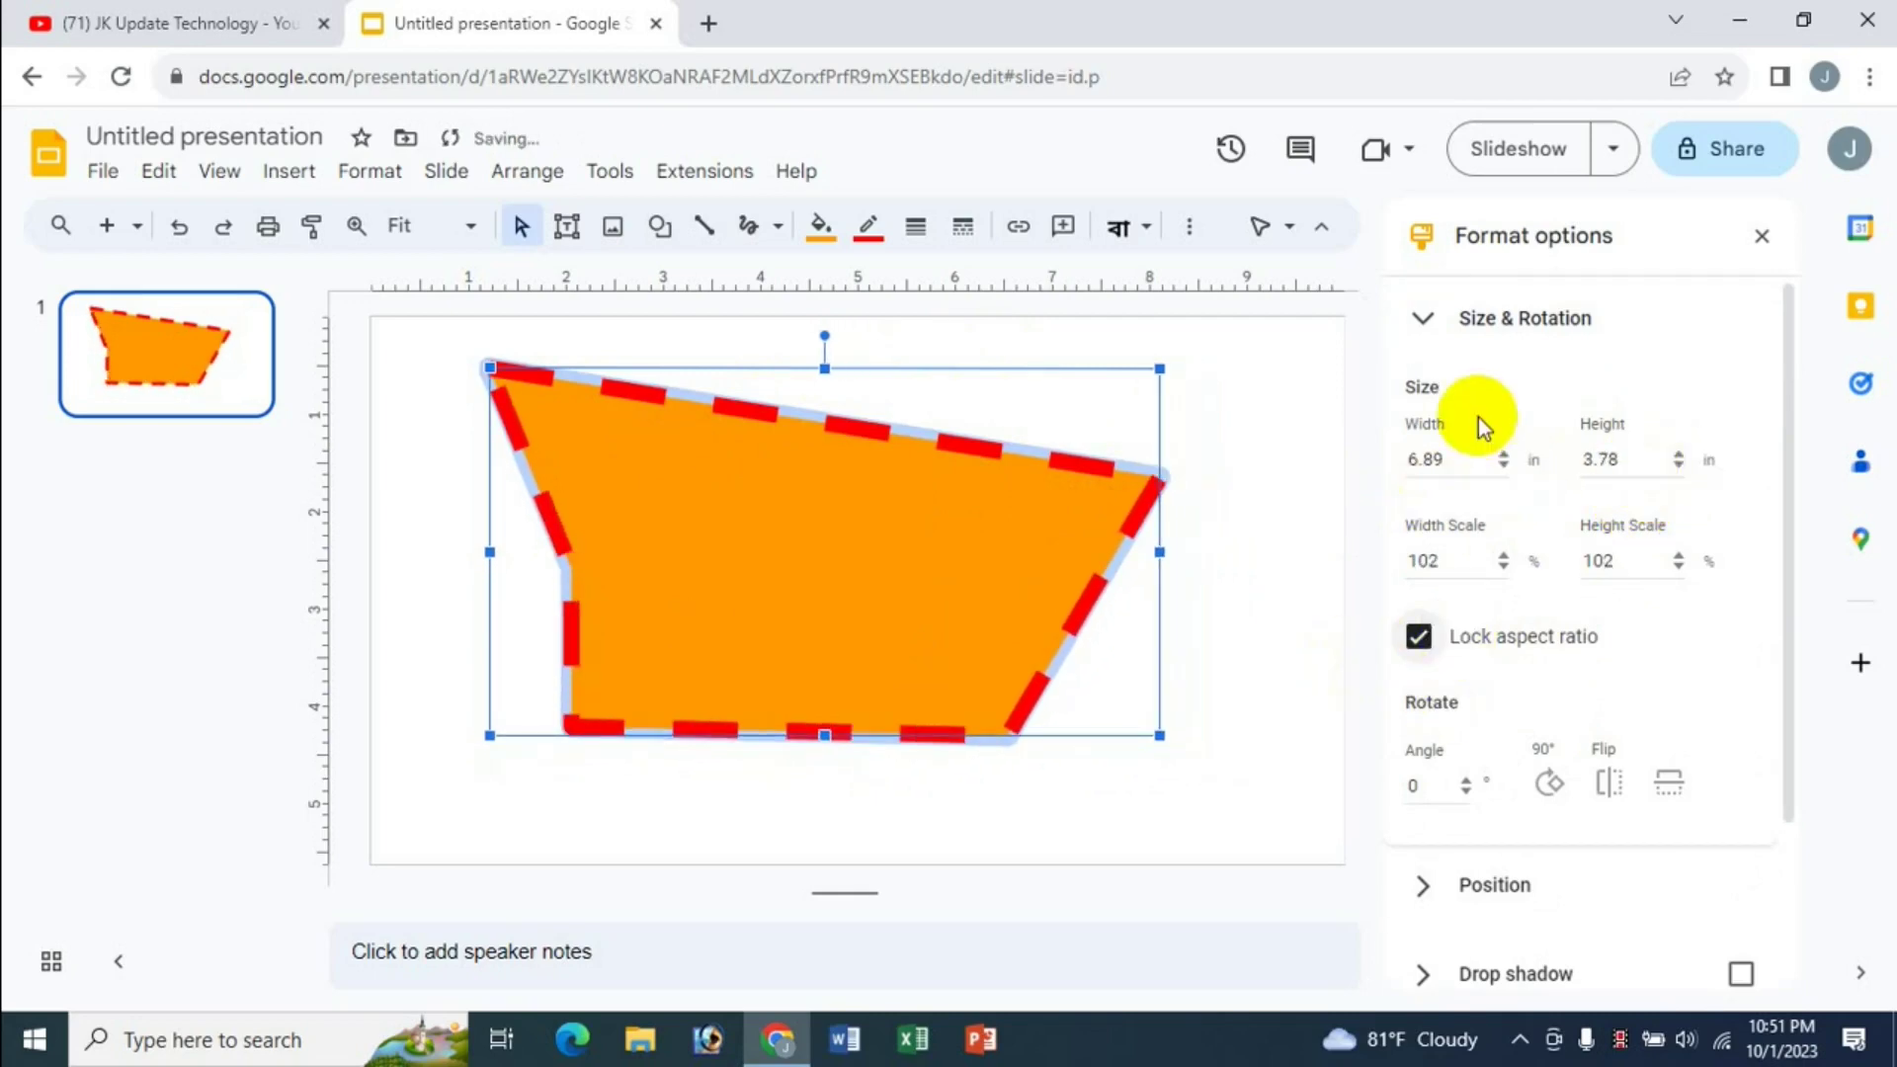
left_click(1422, 318)
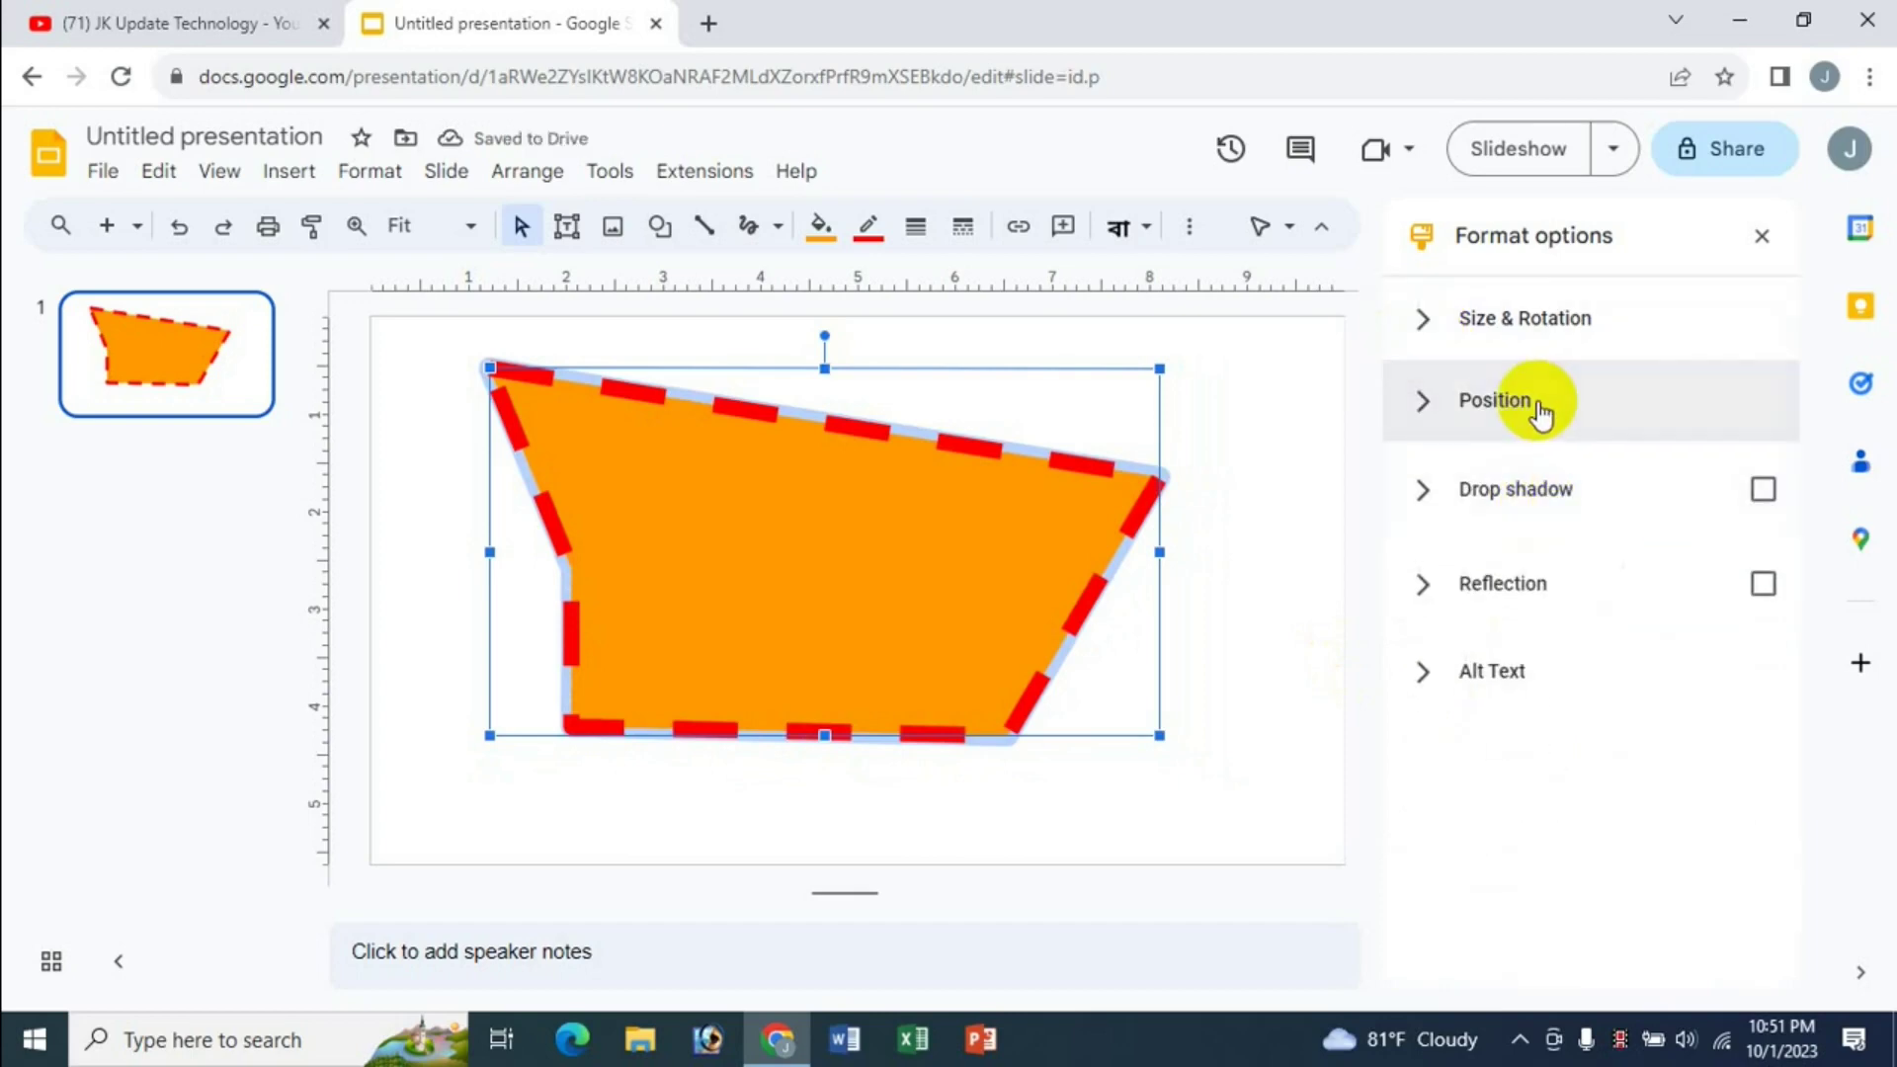
Position the shape at X 1.41 in and Y 0.73 in, measured from the slide's top left
left_click(1536, 405)
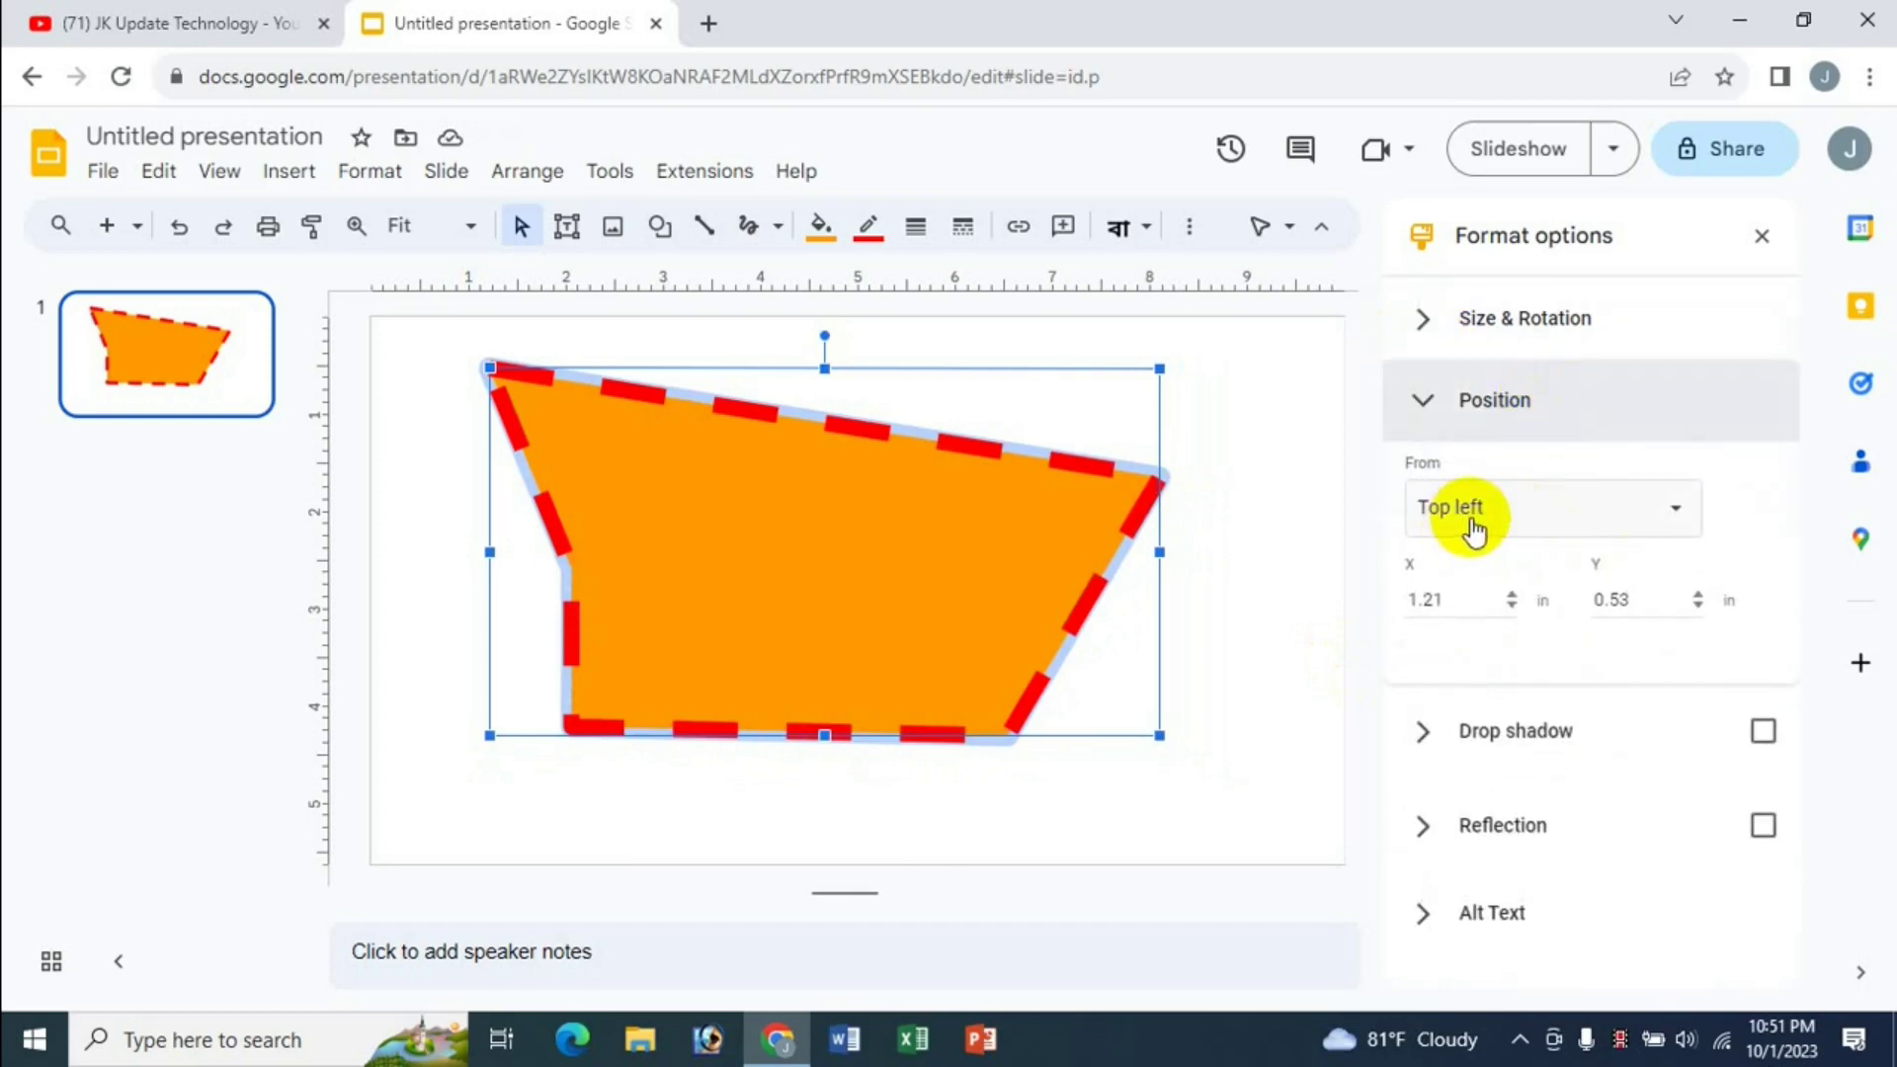
left_click(1510, 595)
left_click(1509, 595)
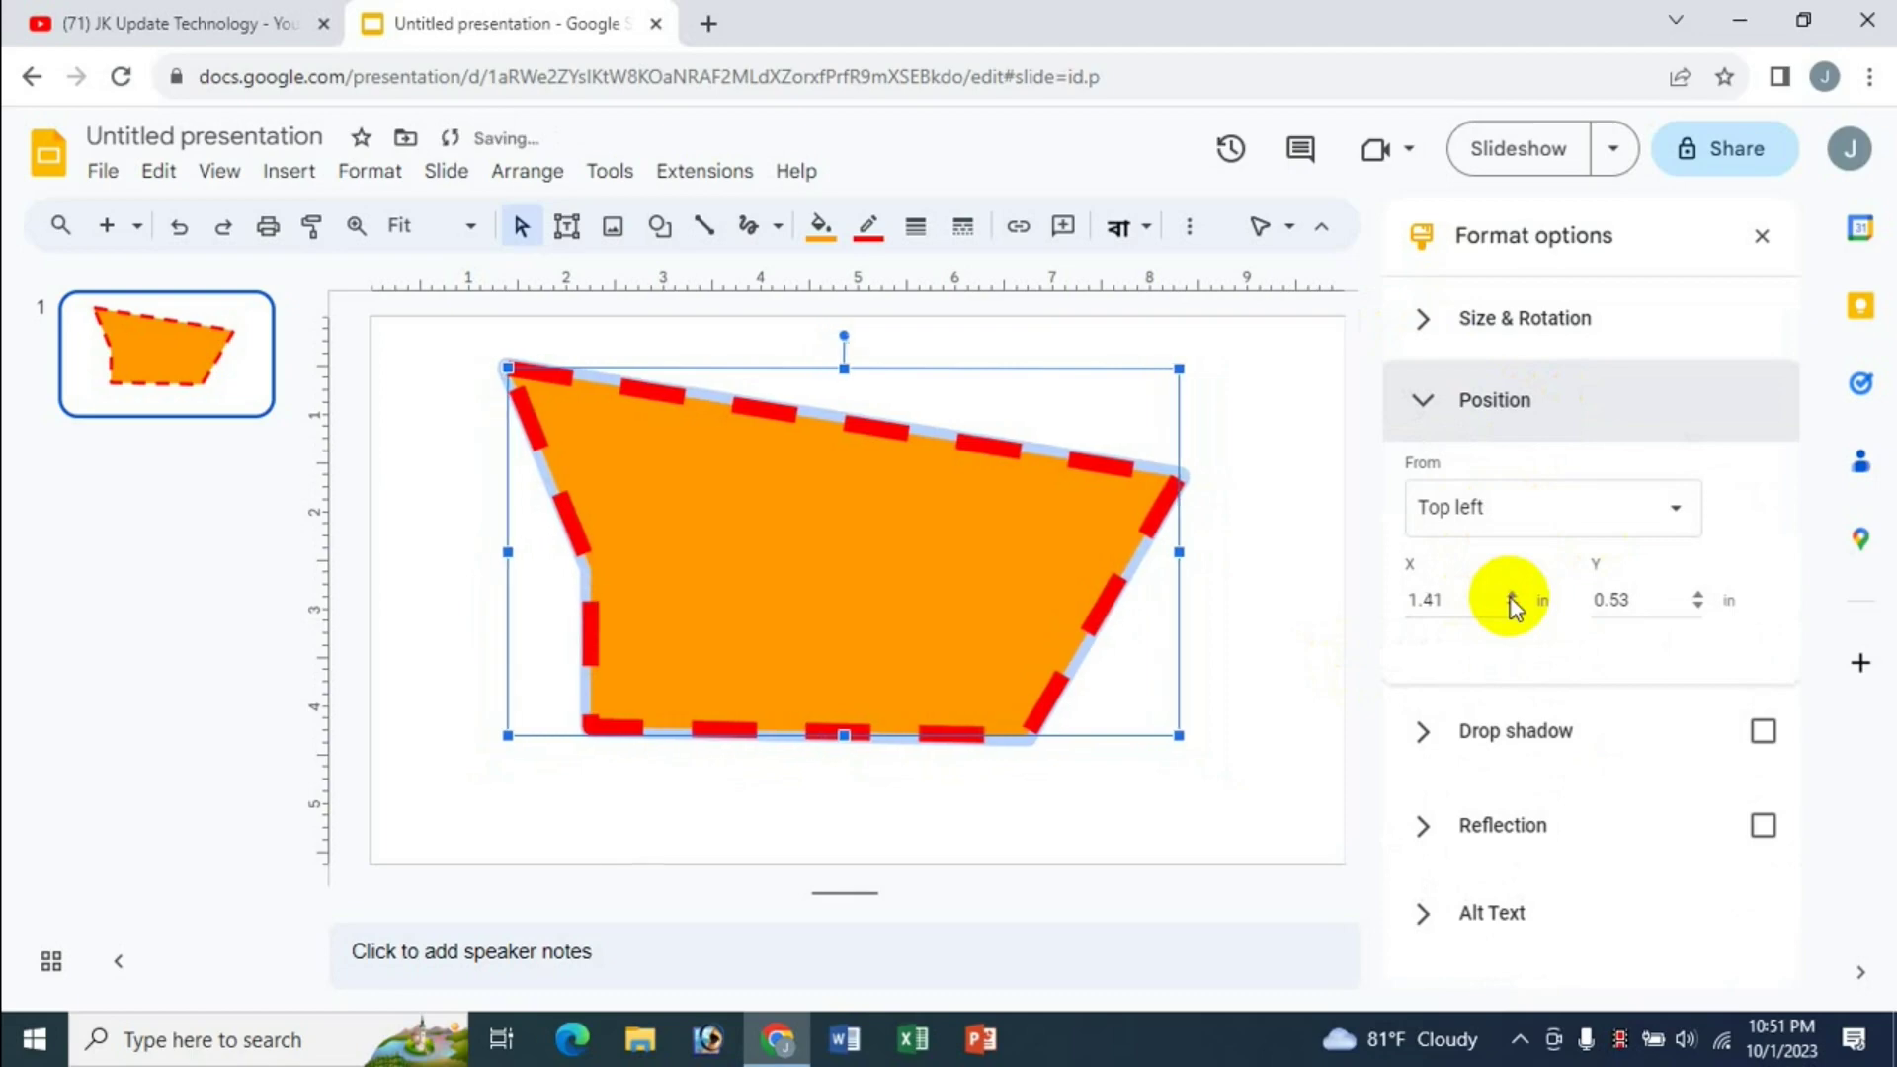
left_click(1697, 595)
left_click(1697, 595)
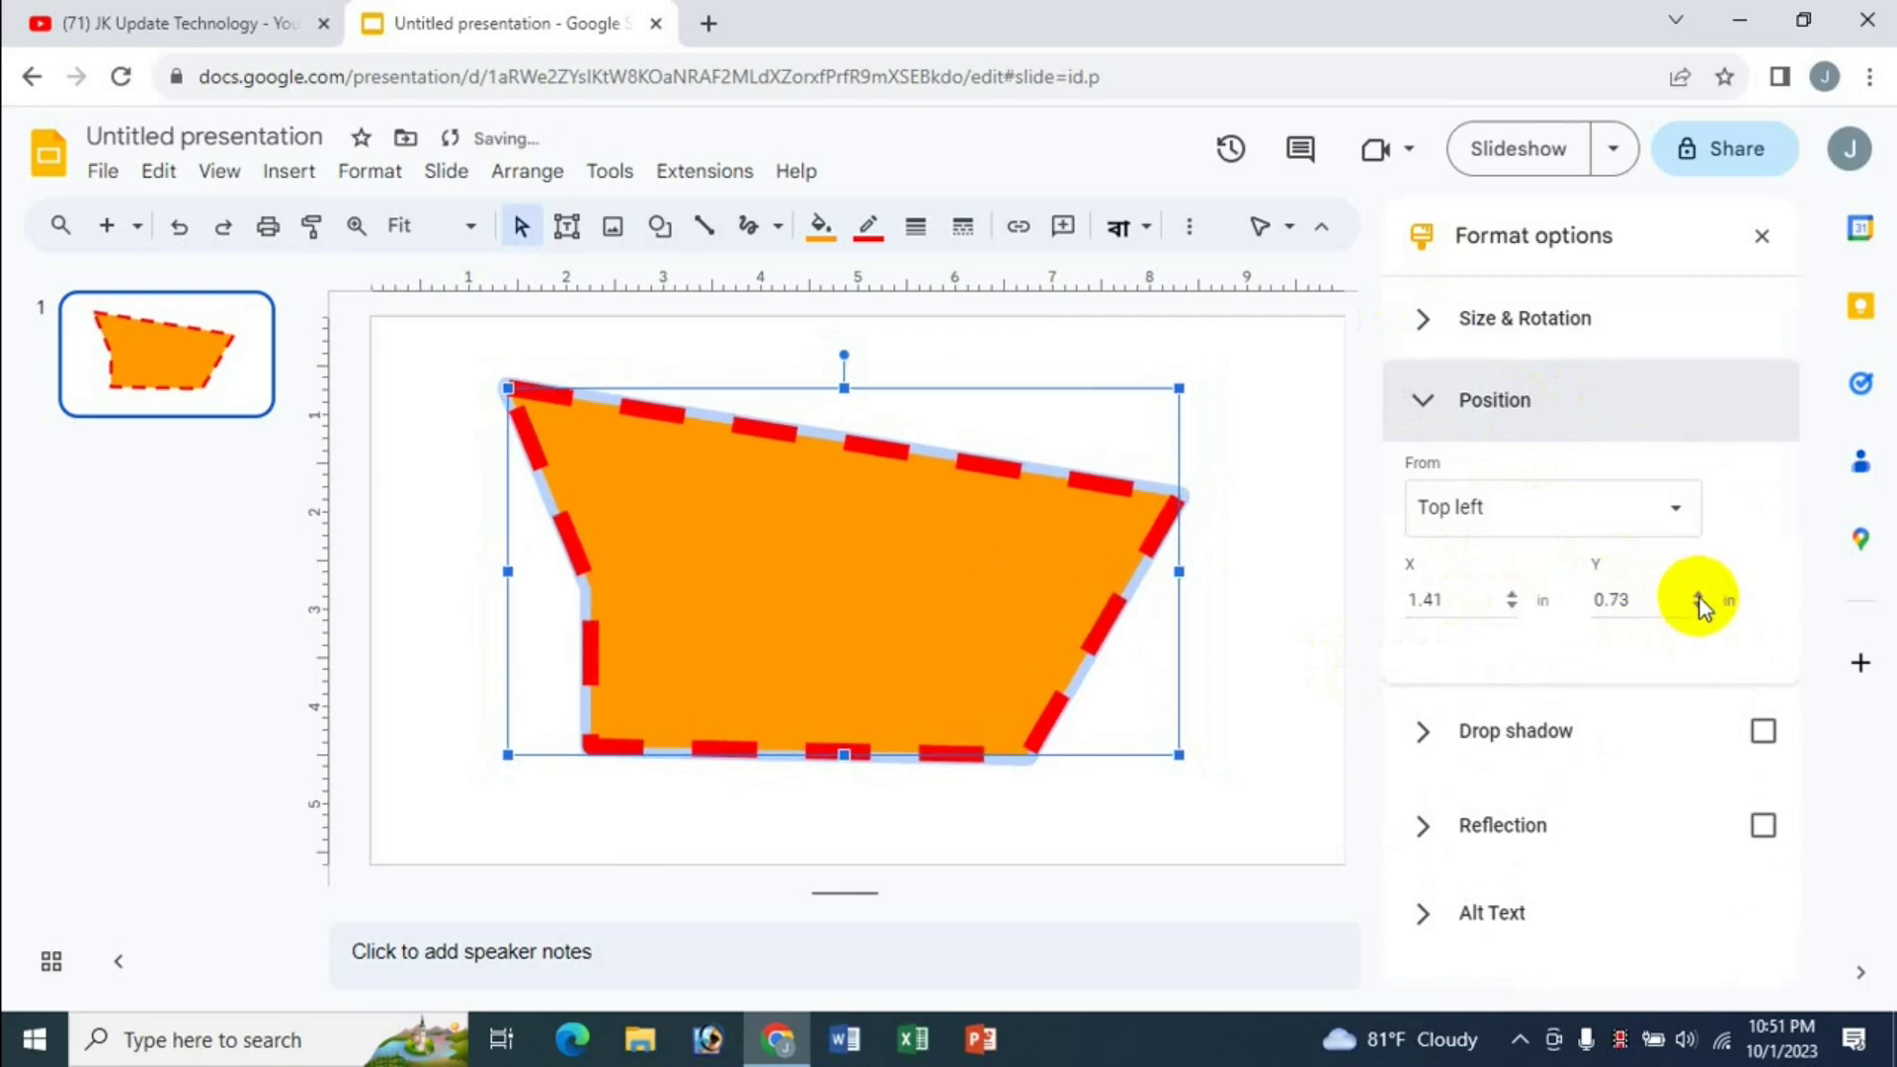
Measure the shape's position from the center, set X to -0.04 in and shift the shape slightly upward
left_click(1489, 517)
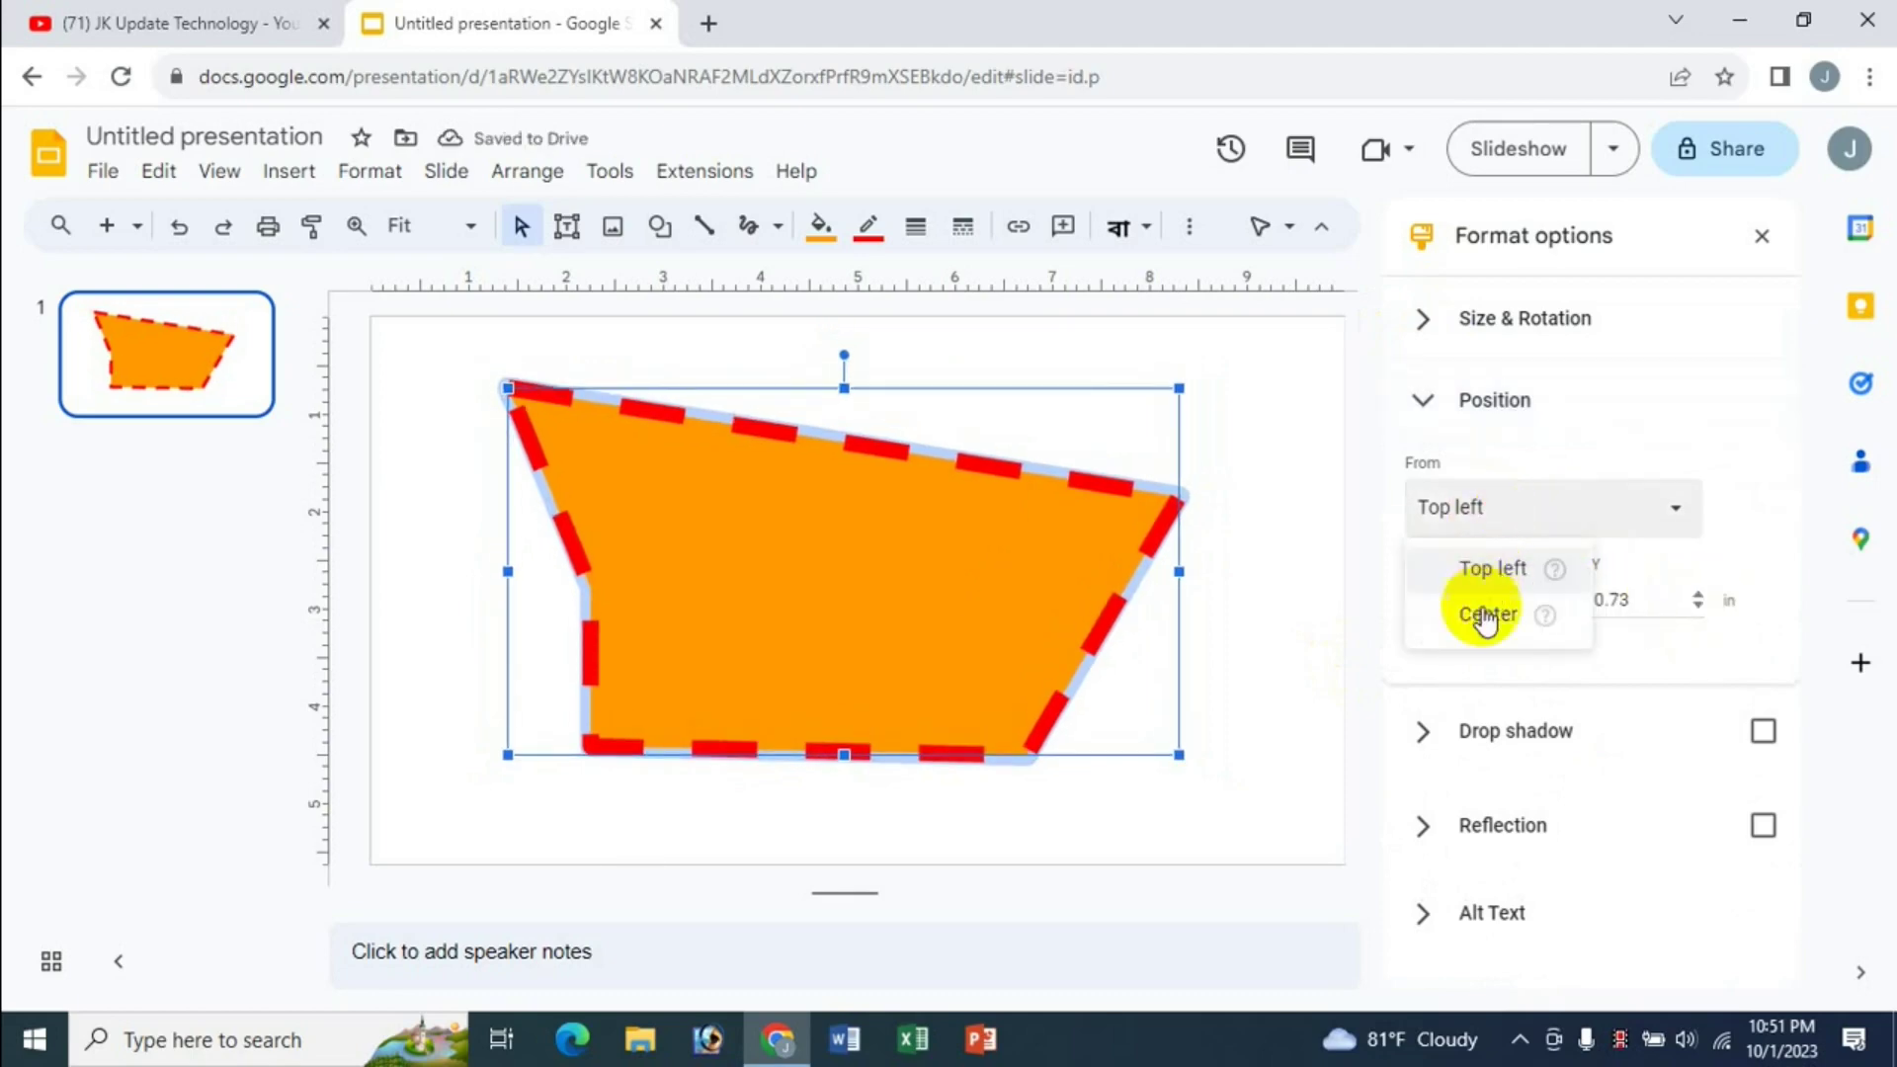
left_click(1482, 610)
left_click(1510, 599)
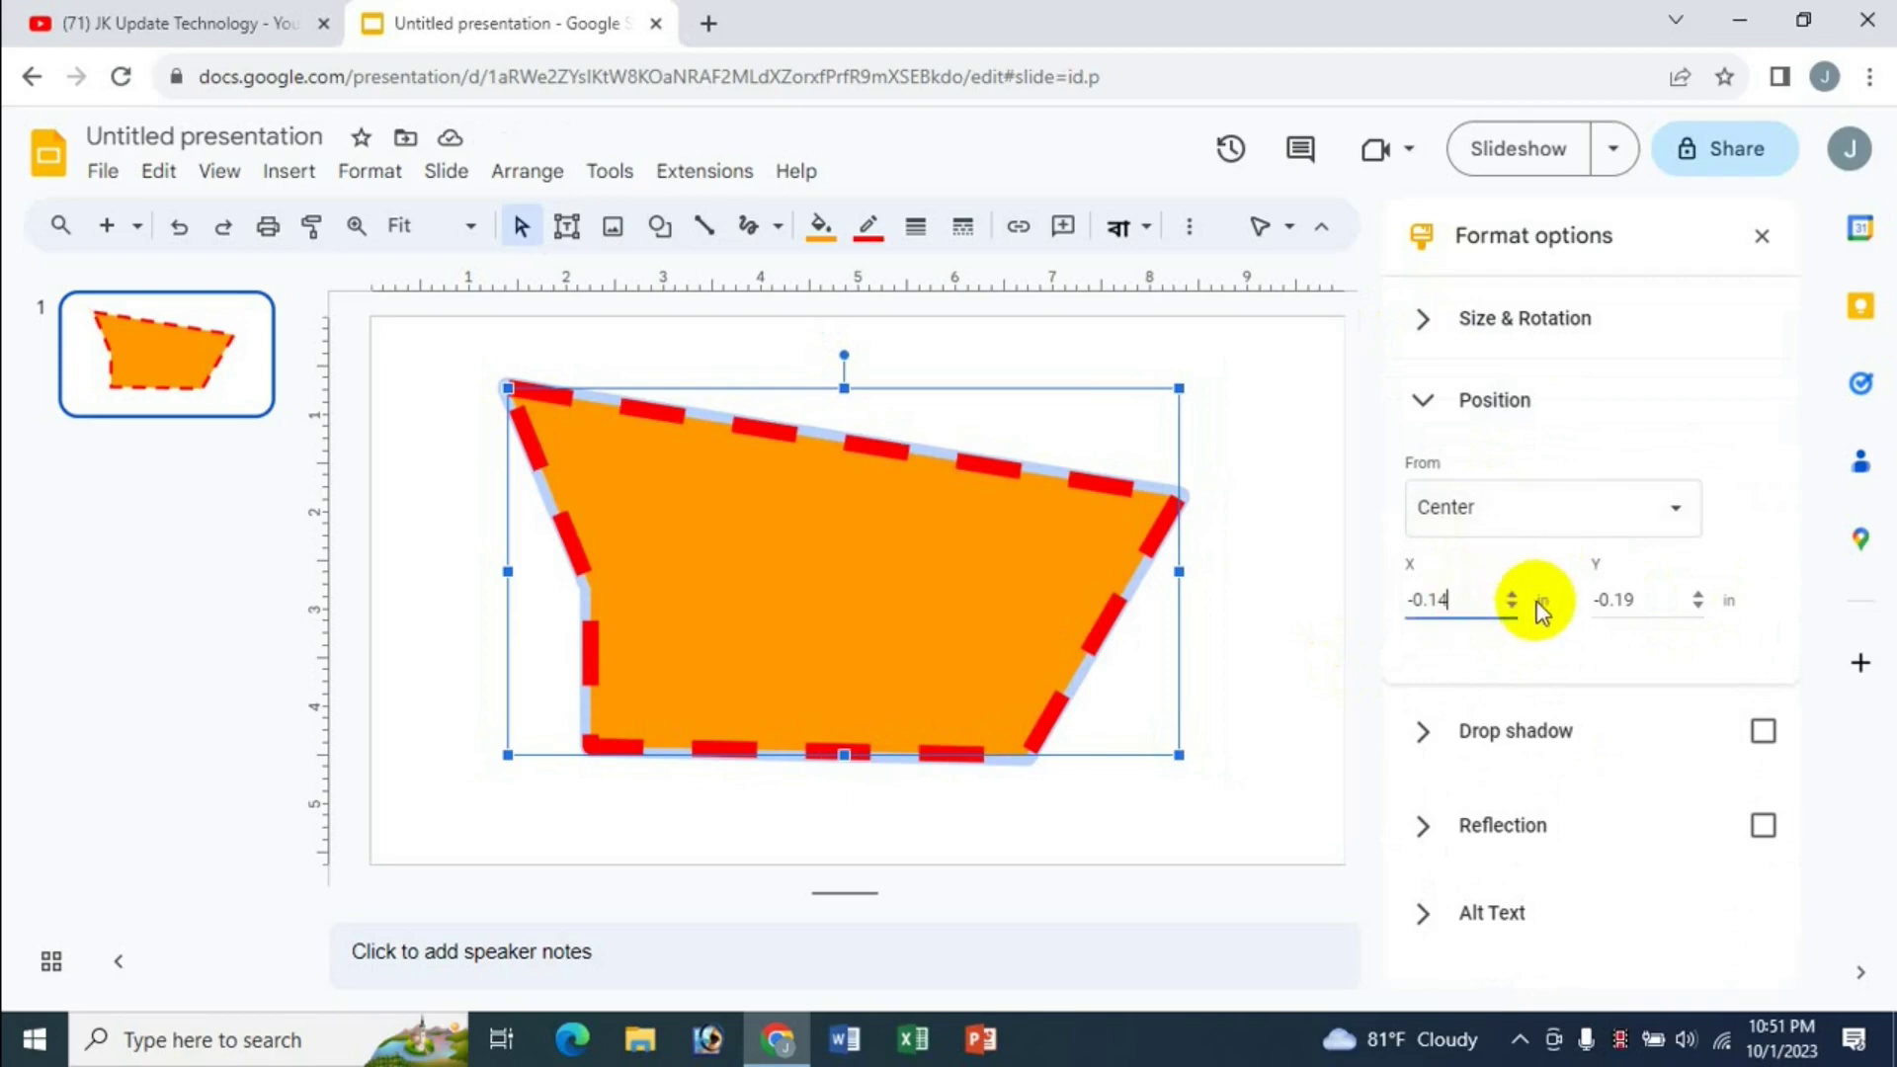
left_click(1514, 599)
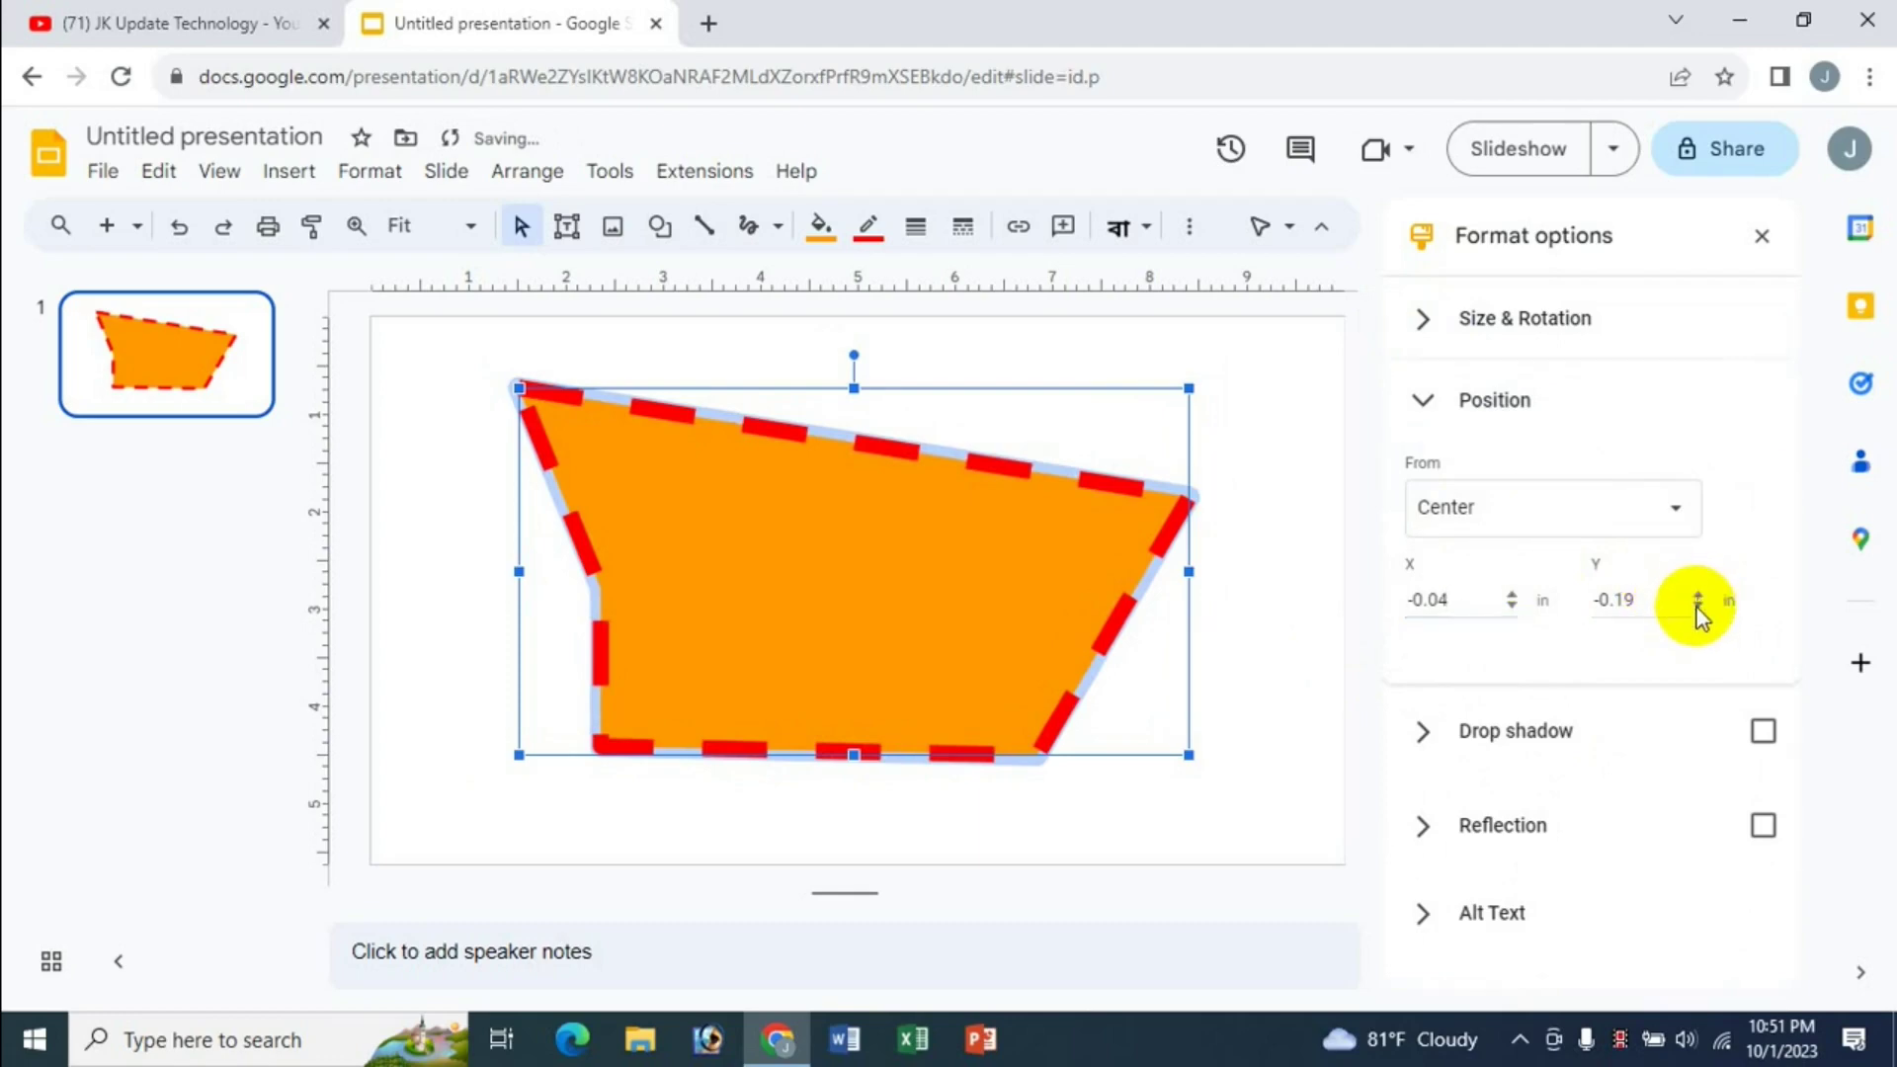
left_click(1430, 420)
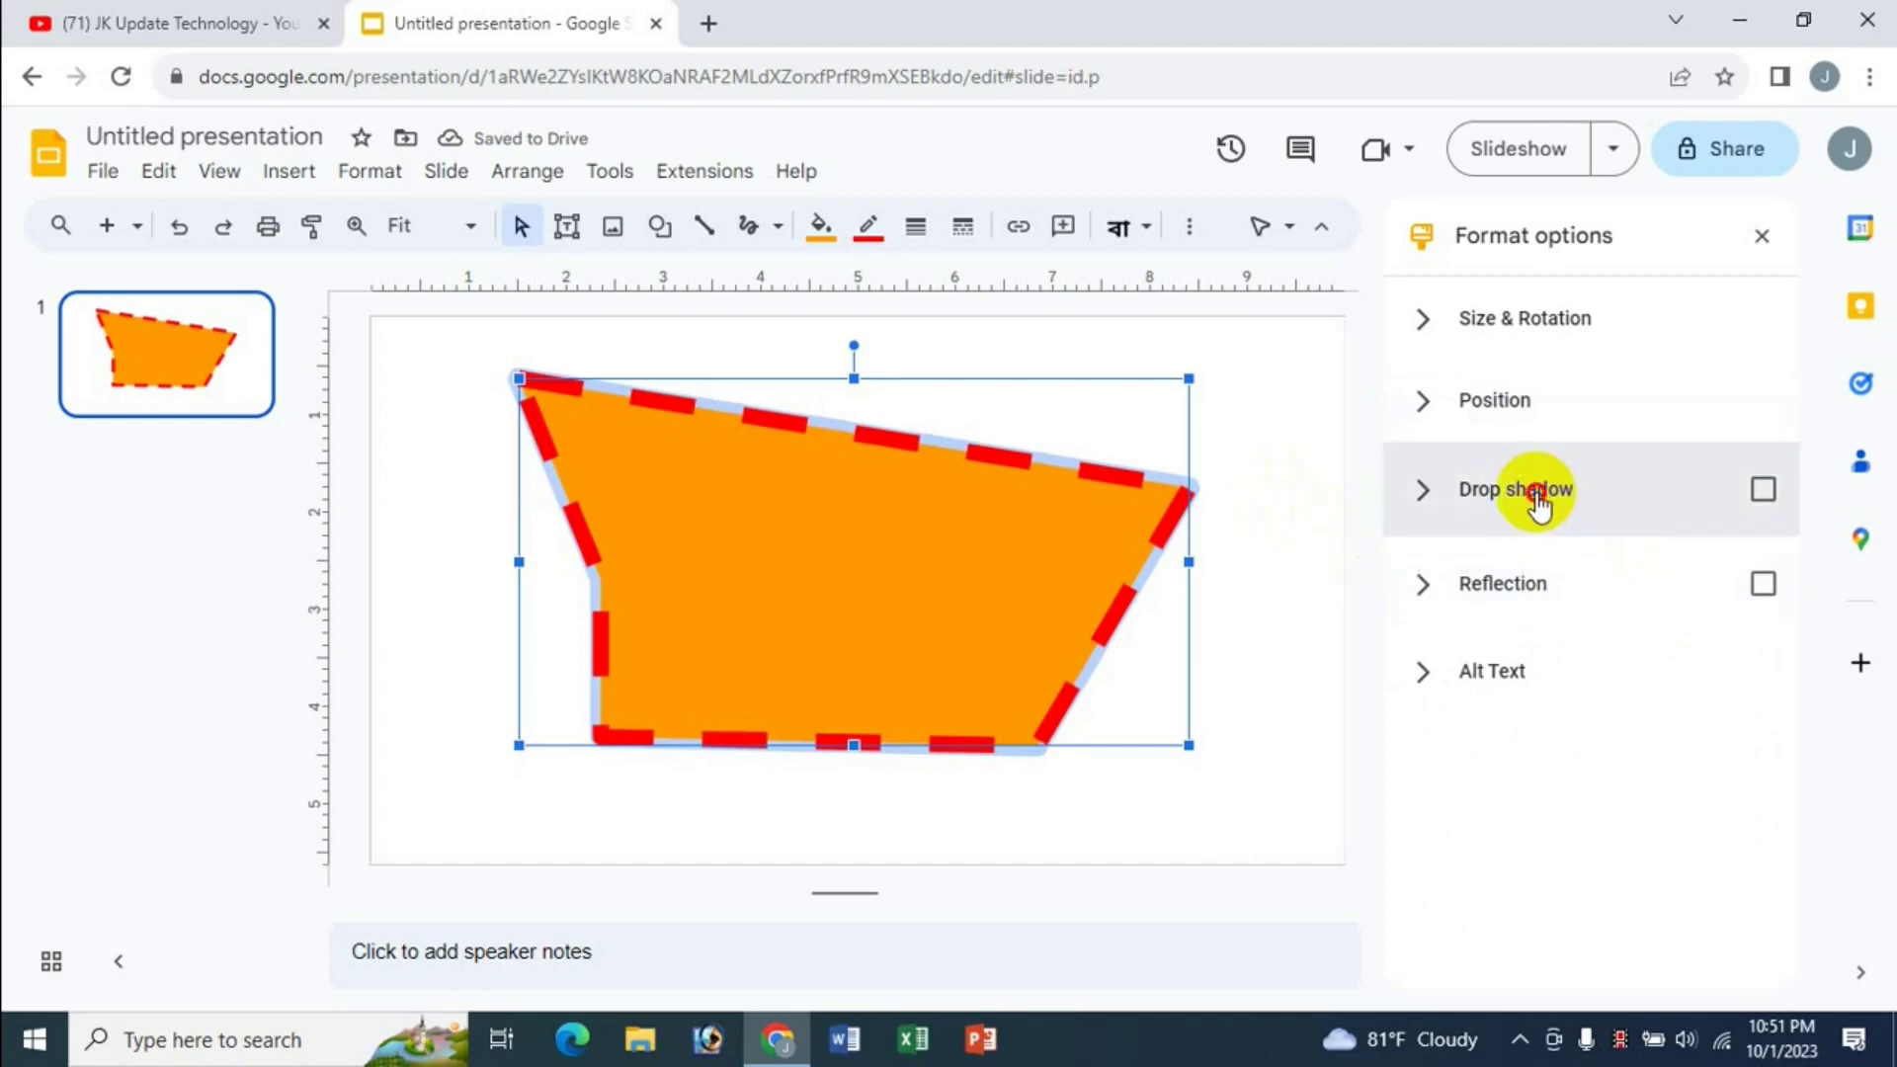
Add a drop shadow to the orange shape and color it blue
left_click(1537, 488)
left_click(1721, 567)
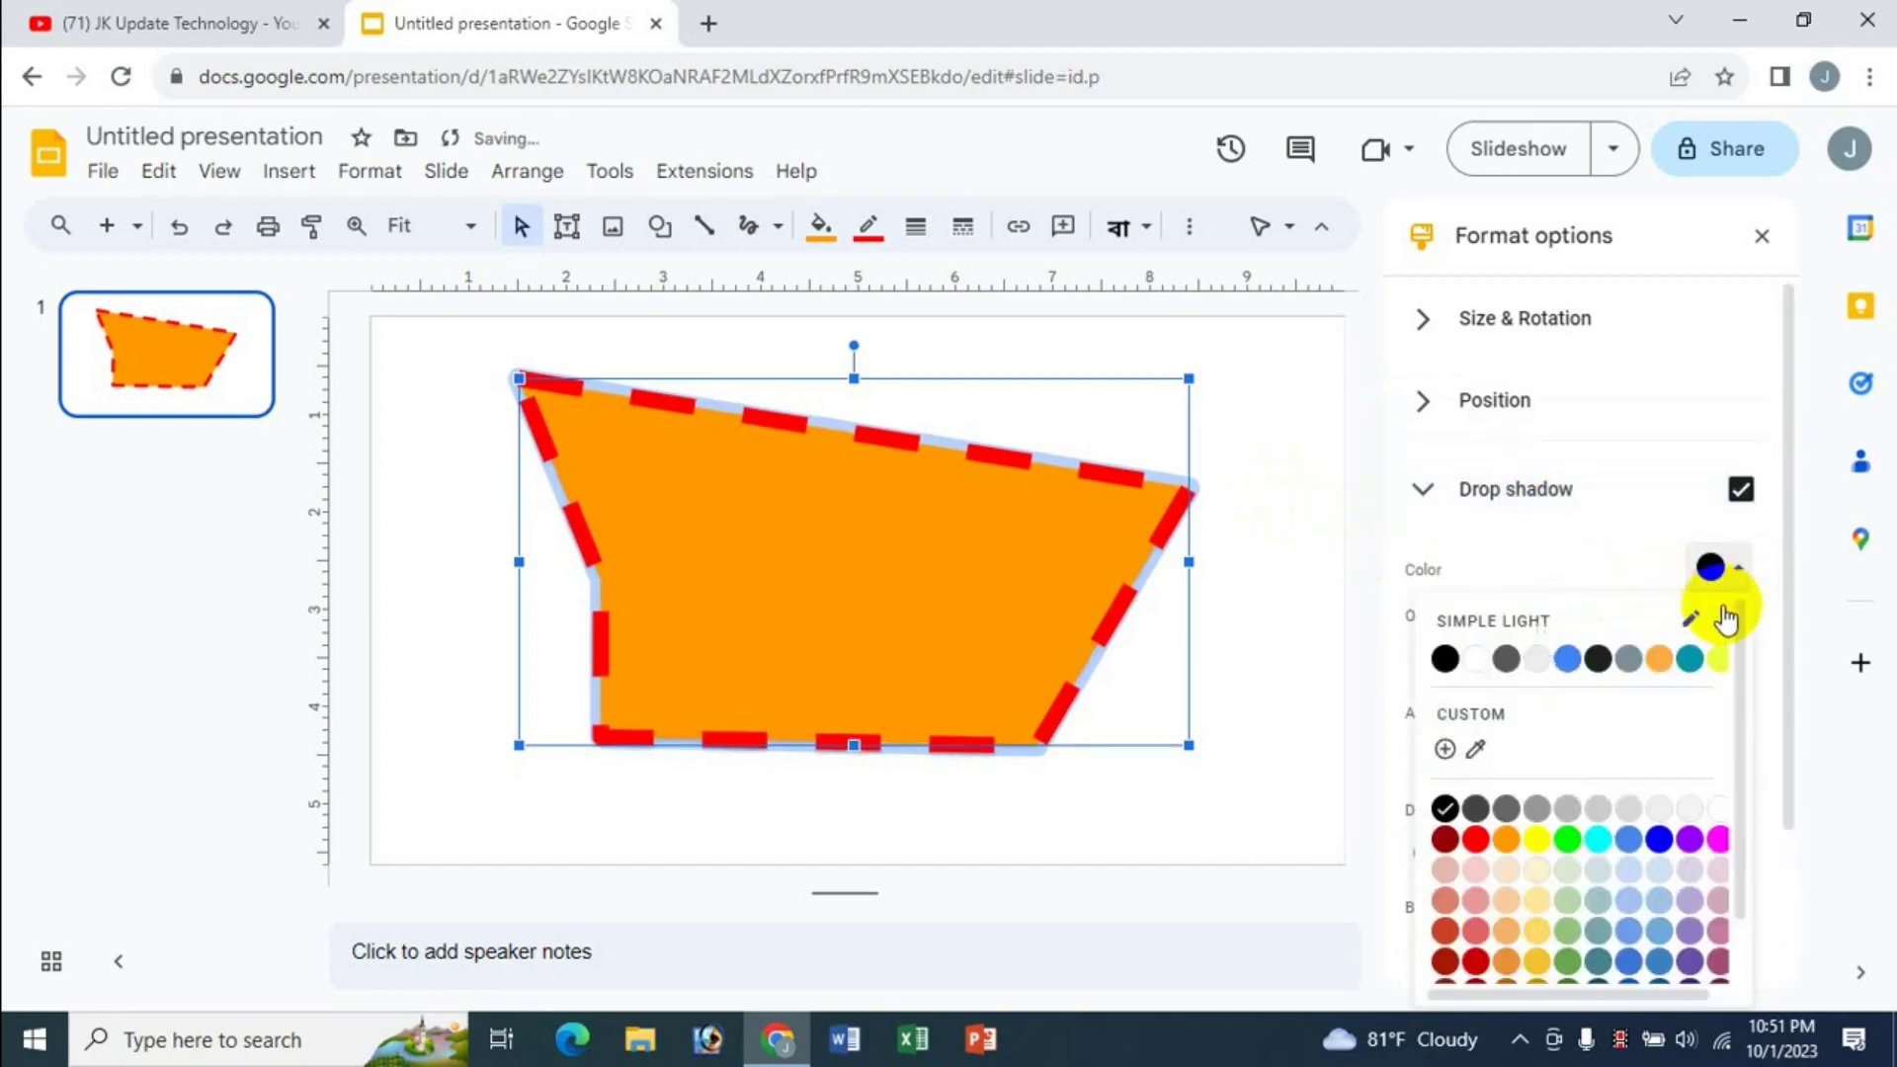
left_click(1655, 840)
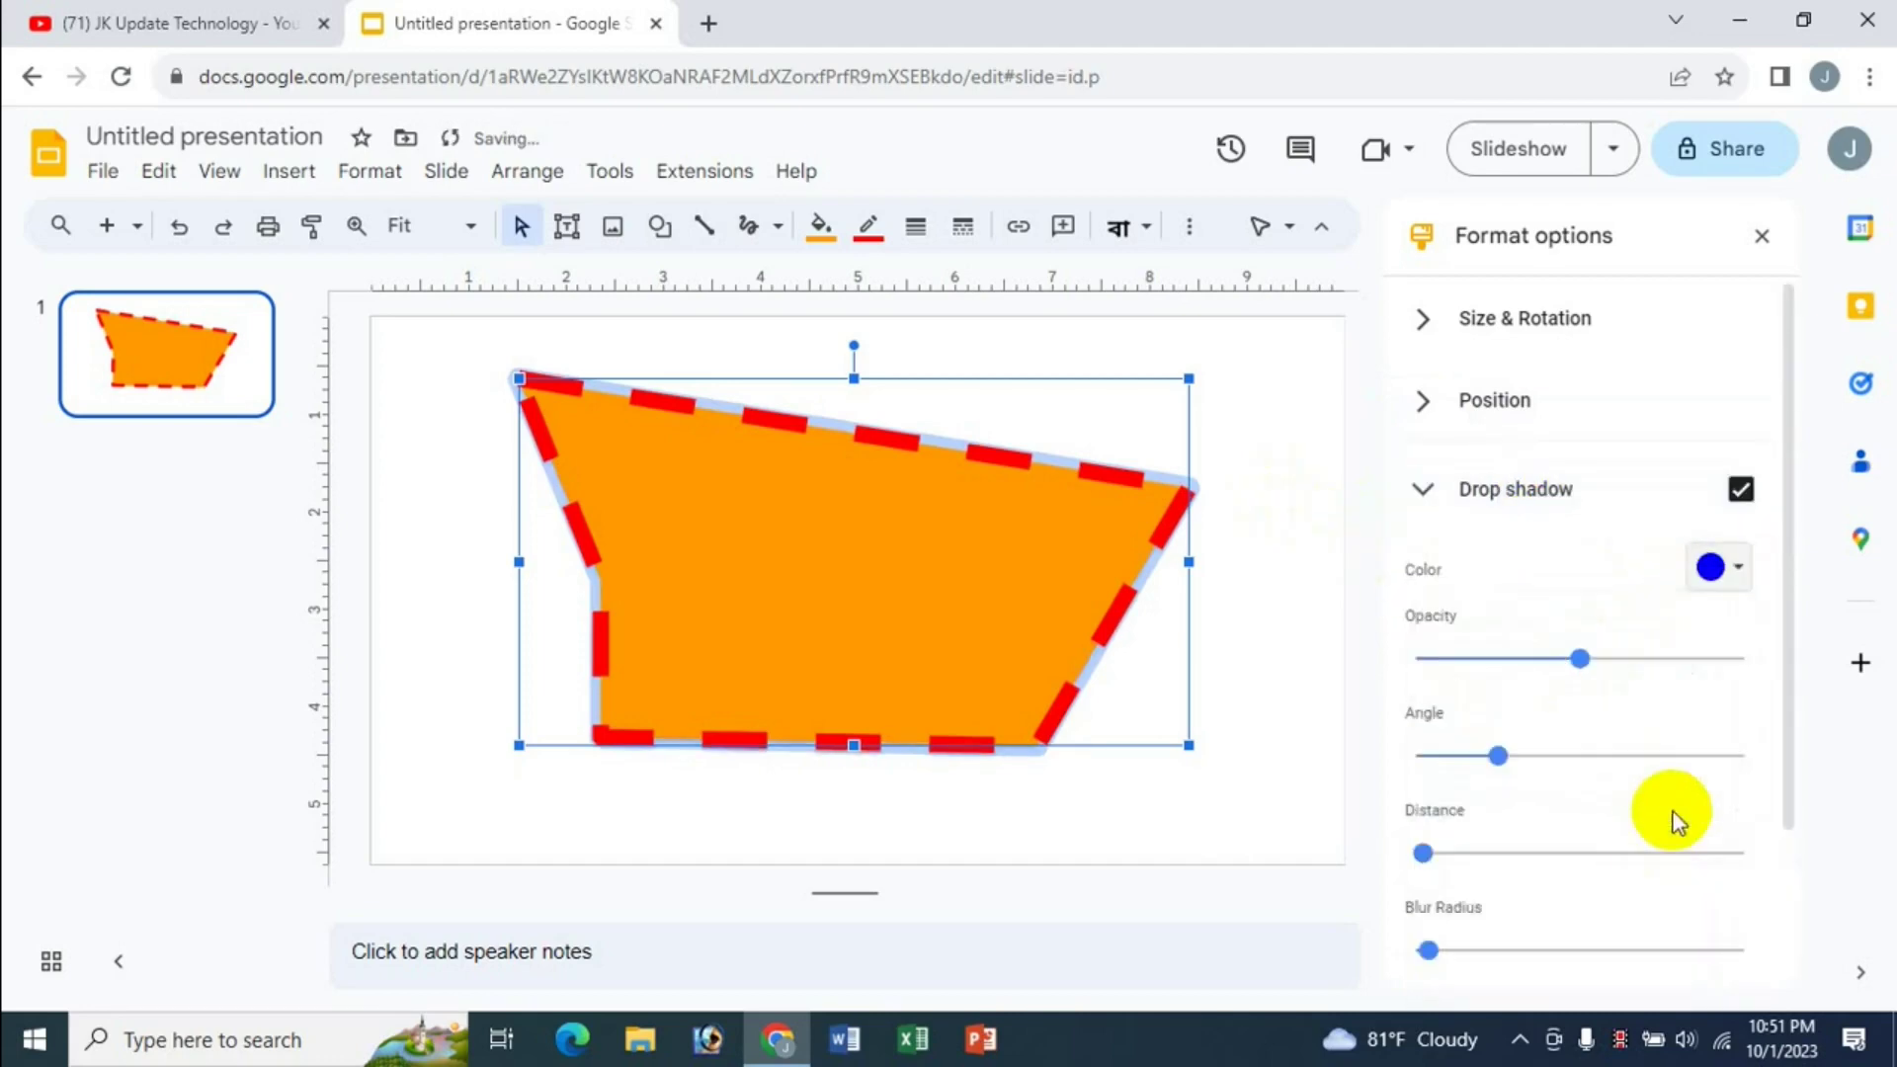
Raise the shadow's opacity to about 70% and increase its angle, distance and blur radius to roughly 40–45% of their ranges
left_click_drag(1579, 660, 1645, 660)
left_click_drag(1498, 757, 1562, 757)
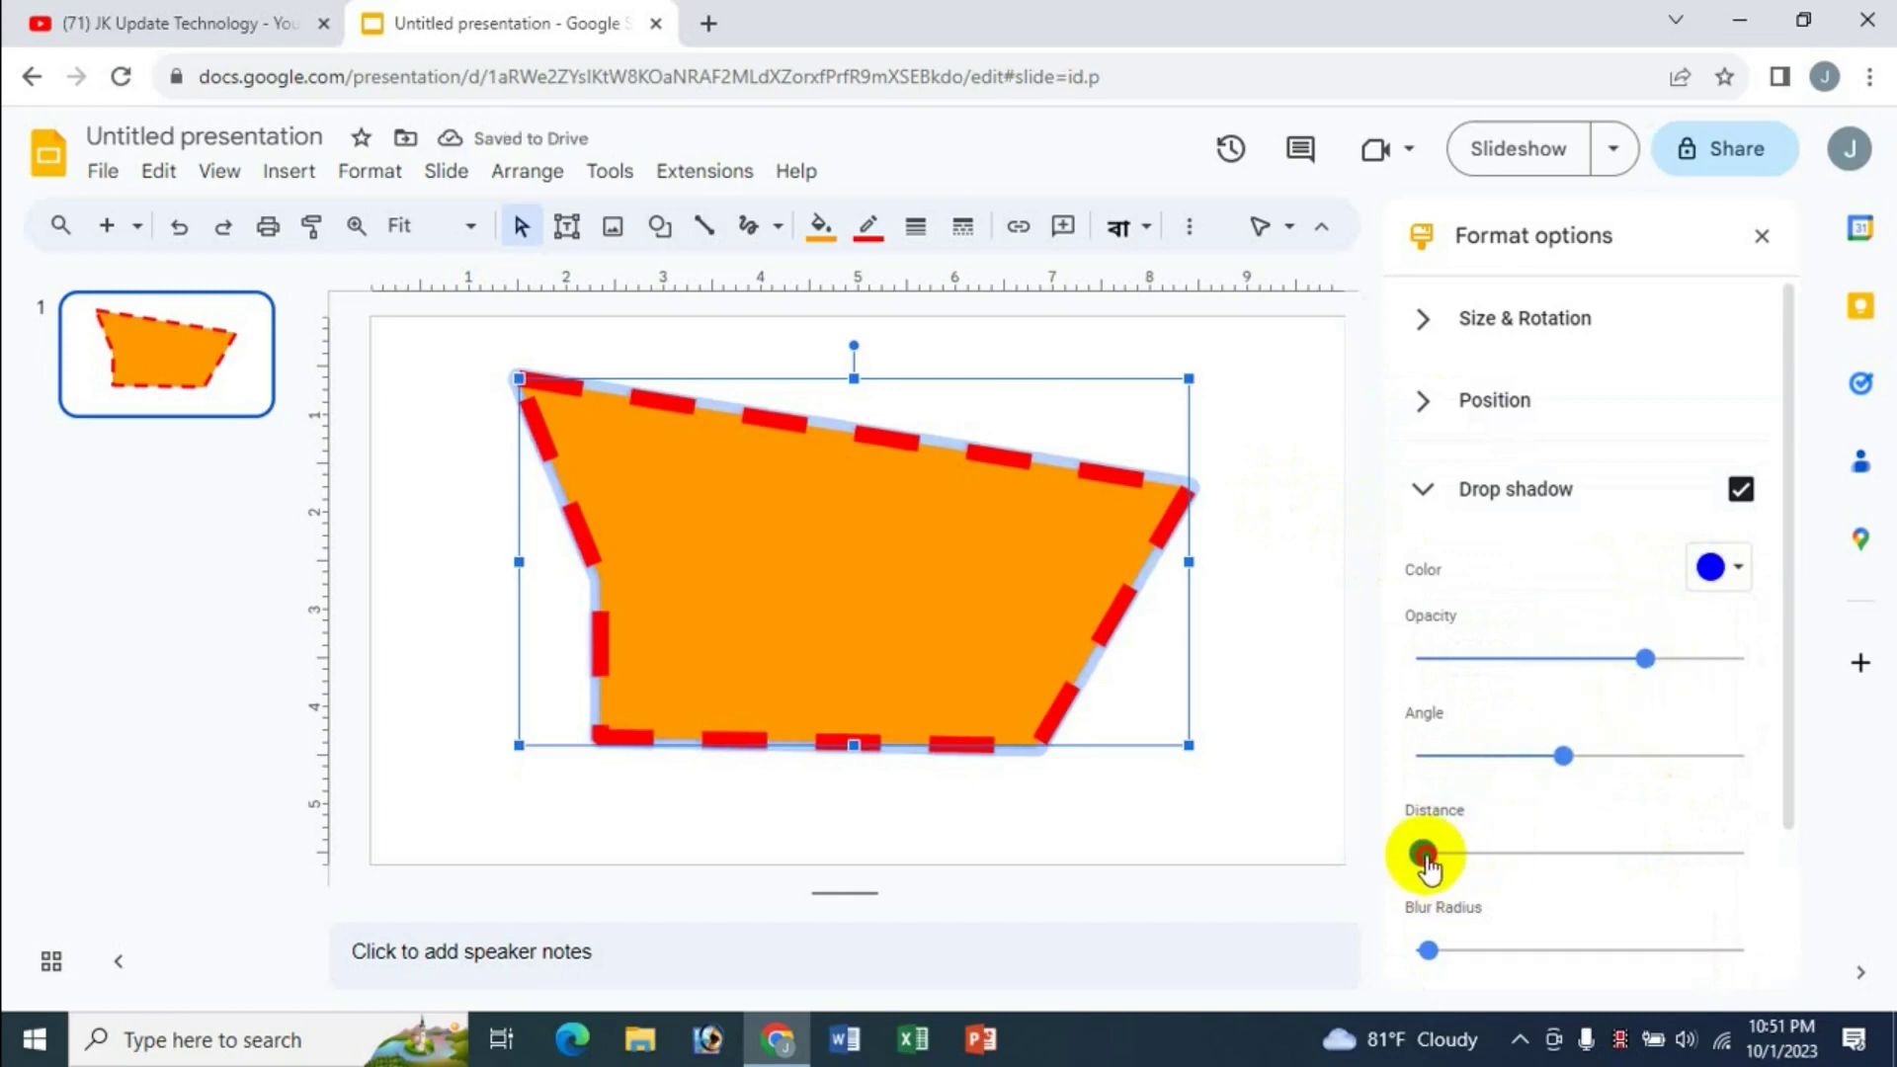
left_click_drag(1424, 855, 1561, 855)
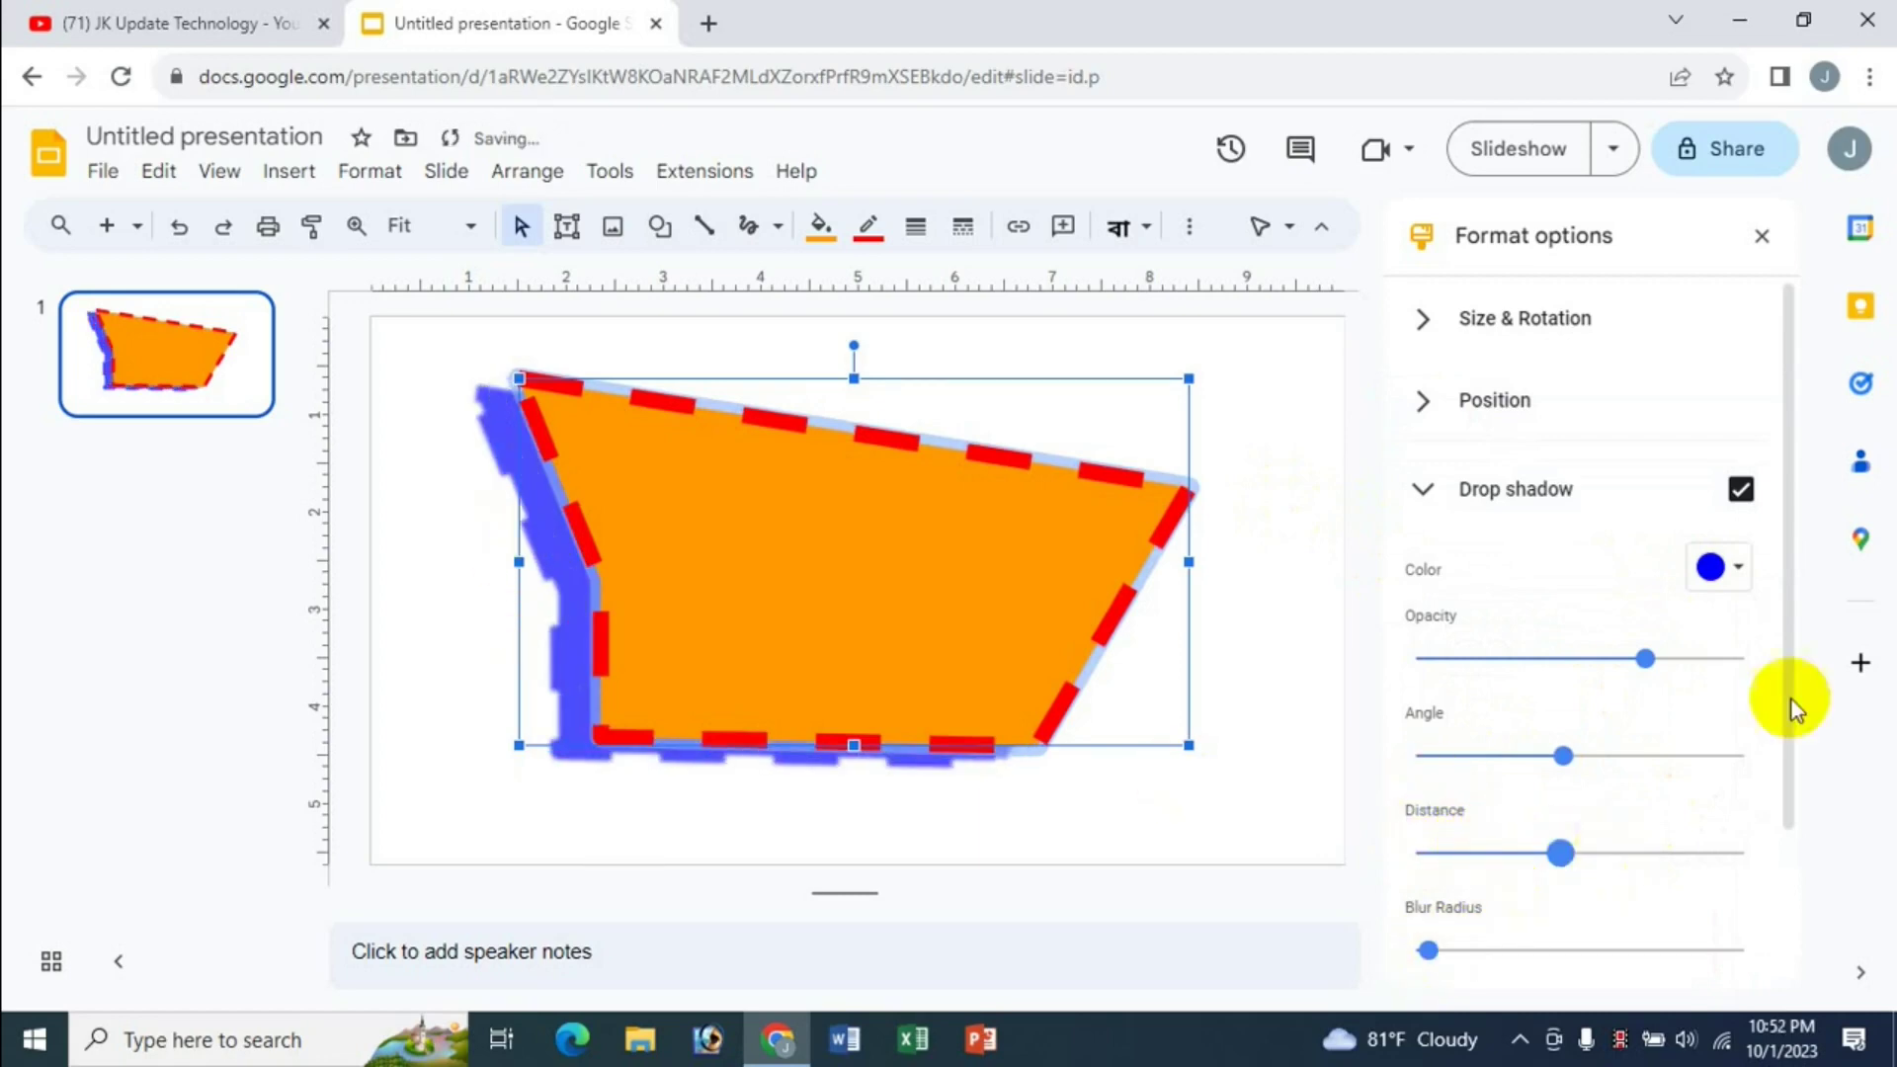
left_click_drag(1789, 731, 1789, 885)
left_click_drag(1427, 755, 1543, 776)
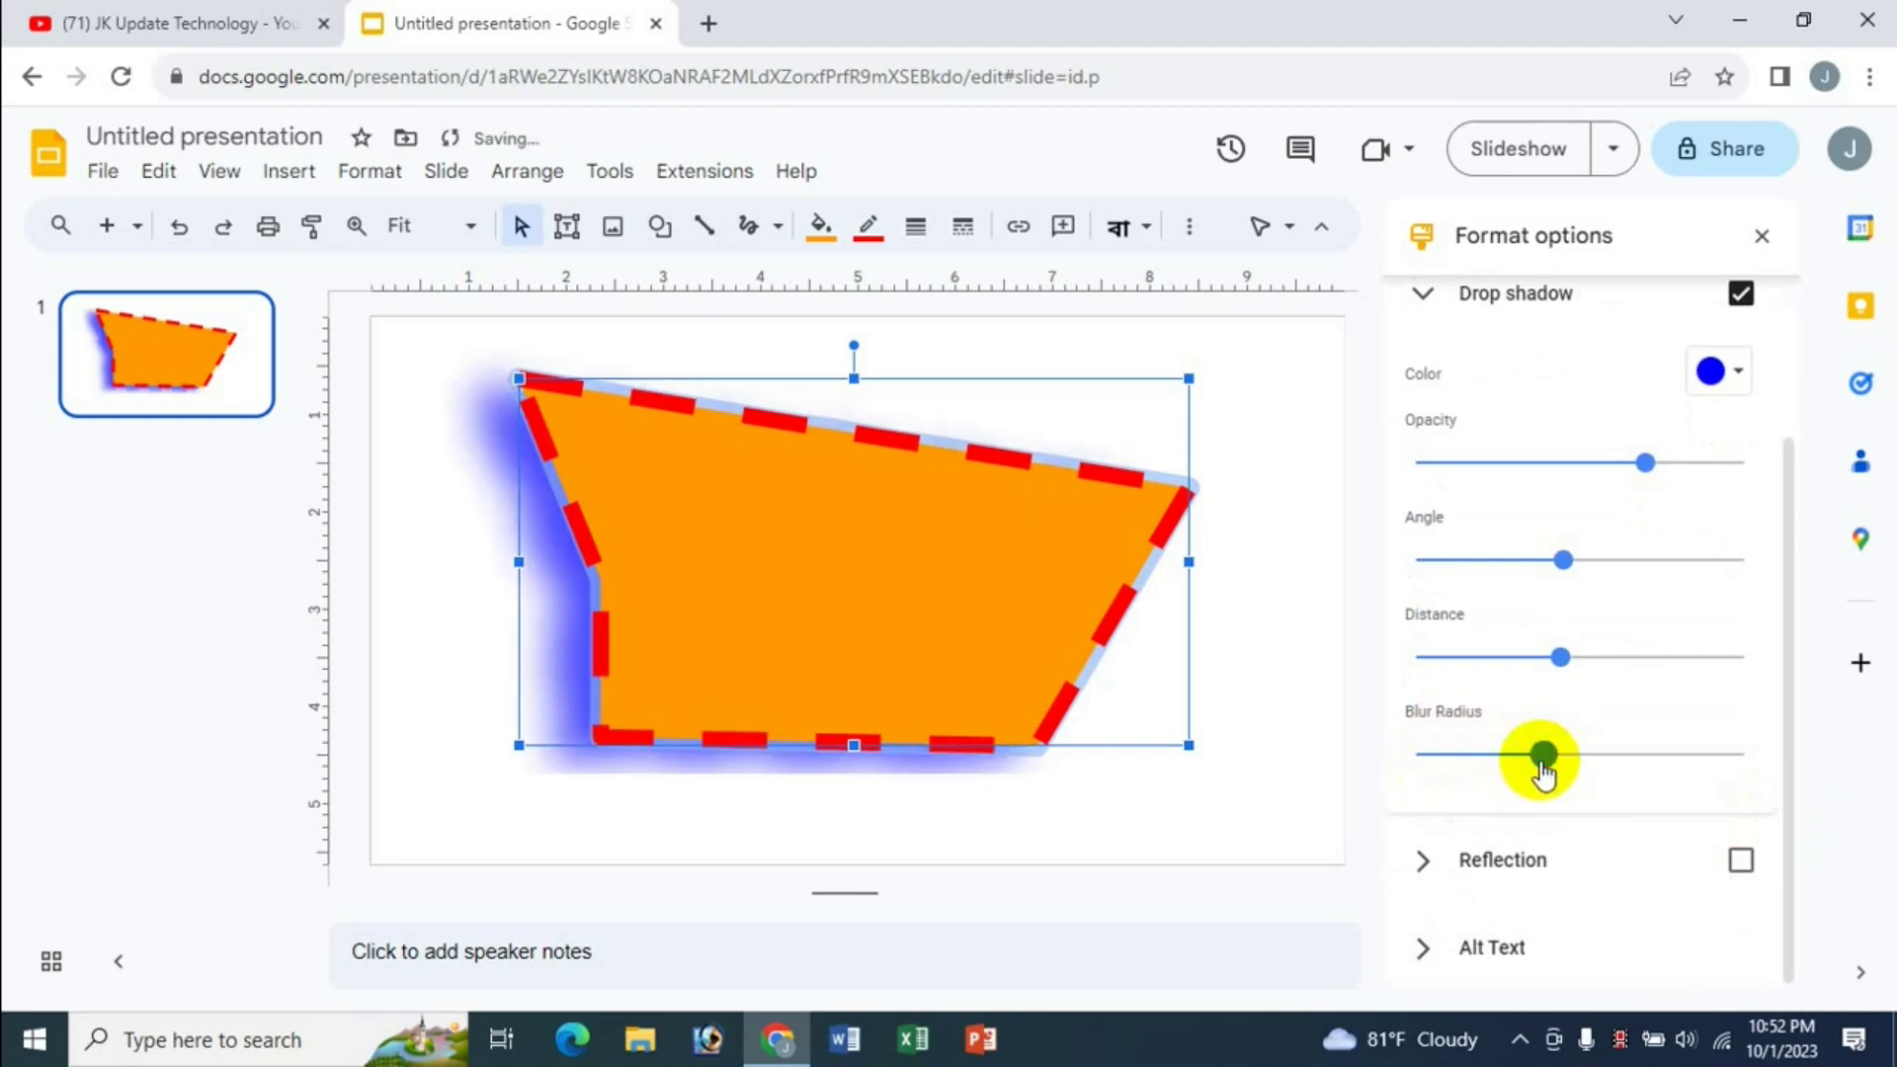
left_click(1425, 294)
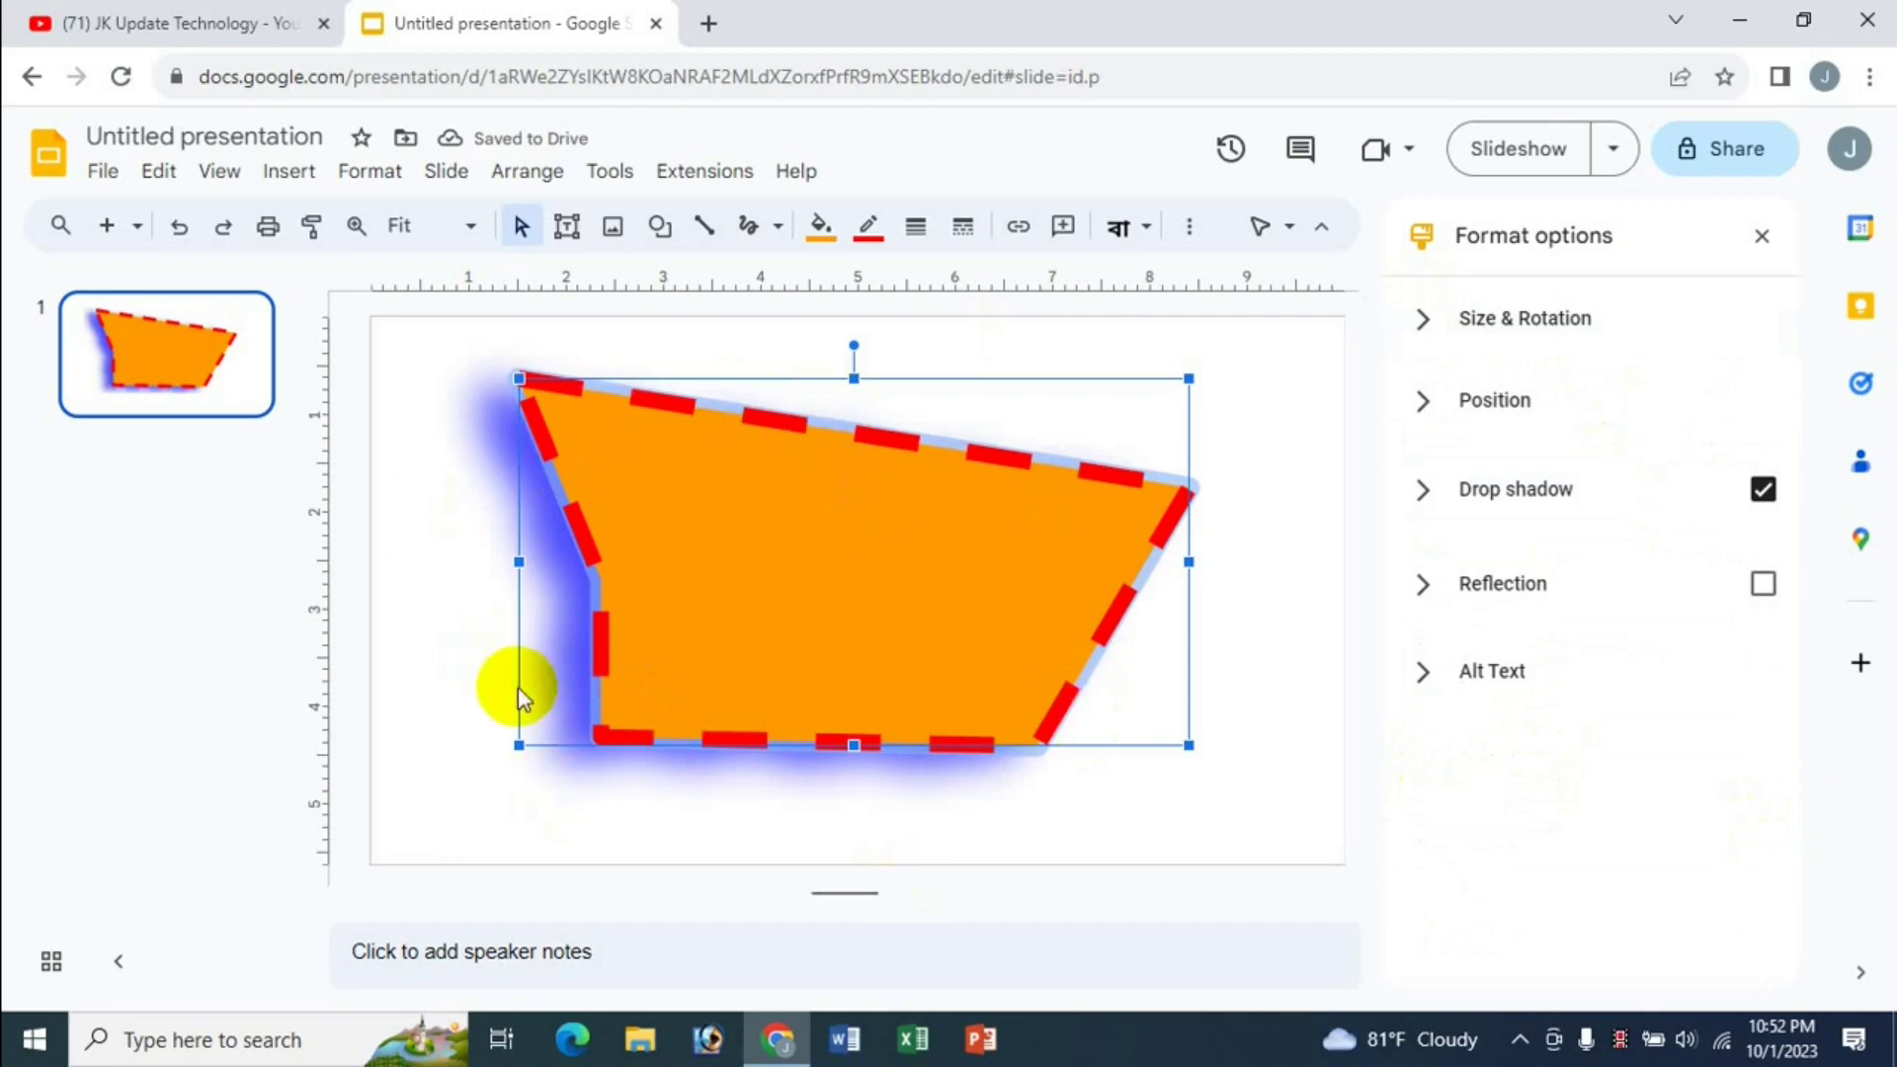
Add a reflection with opacity reduced to about 60% and larger distance and size, moving the shape up to the slide's top edge
left_click(1561, 598)
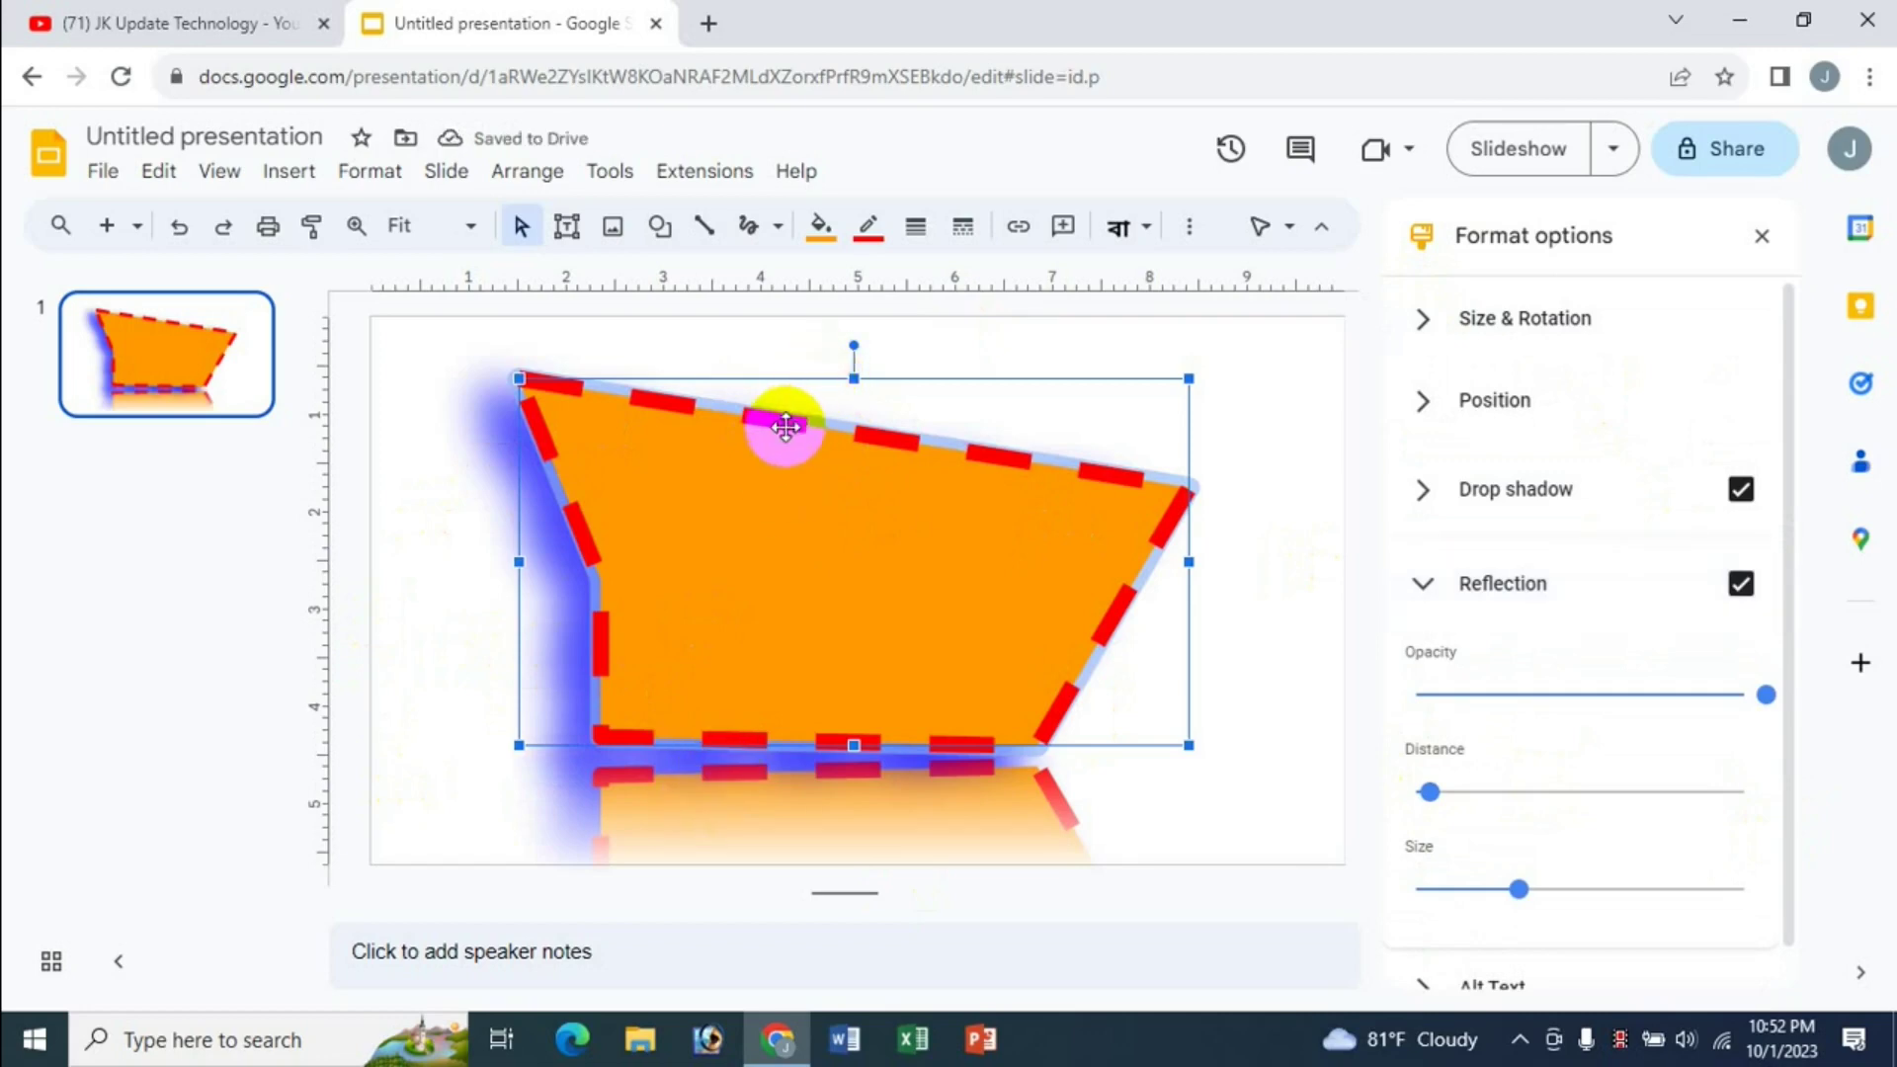
left_click_drag(786, 427, 790, 366)
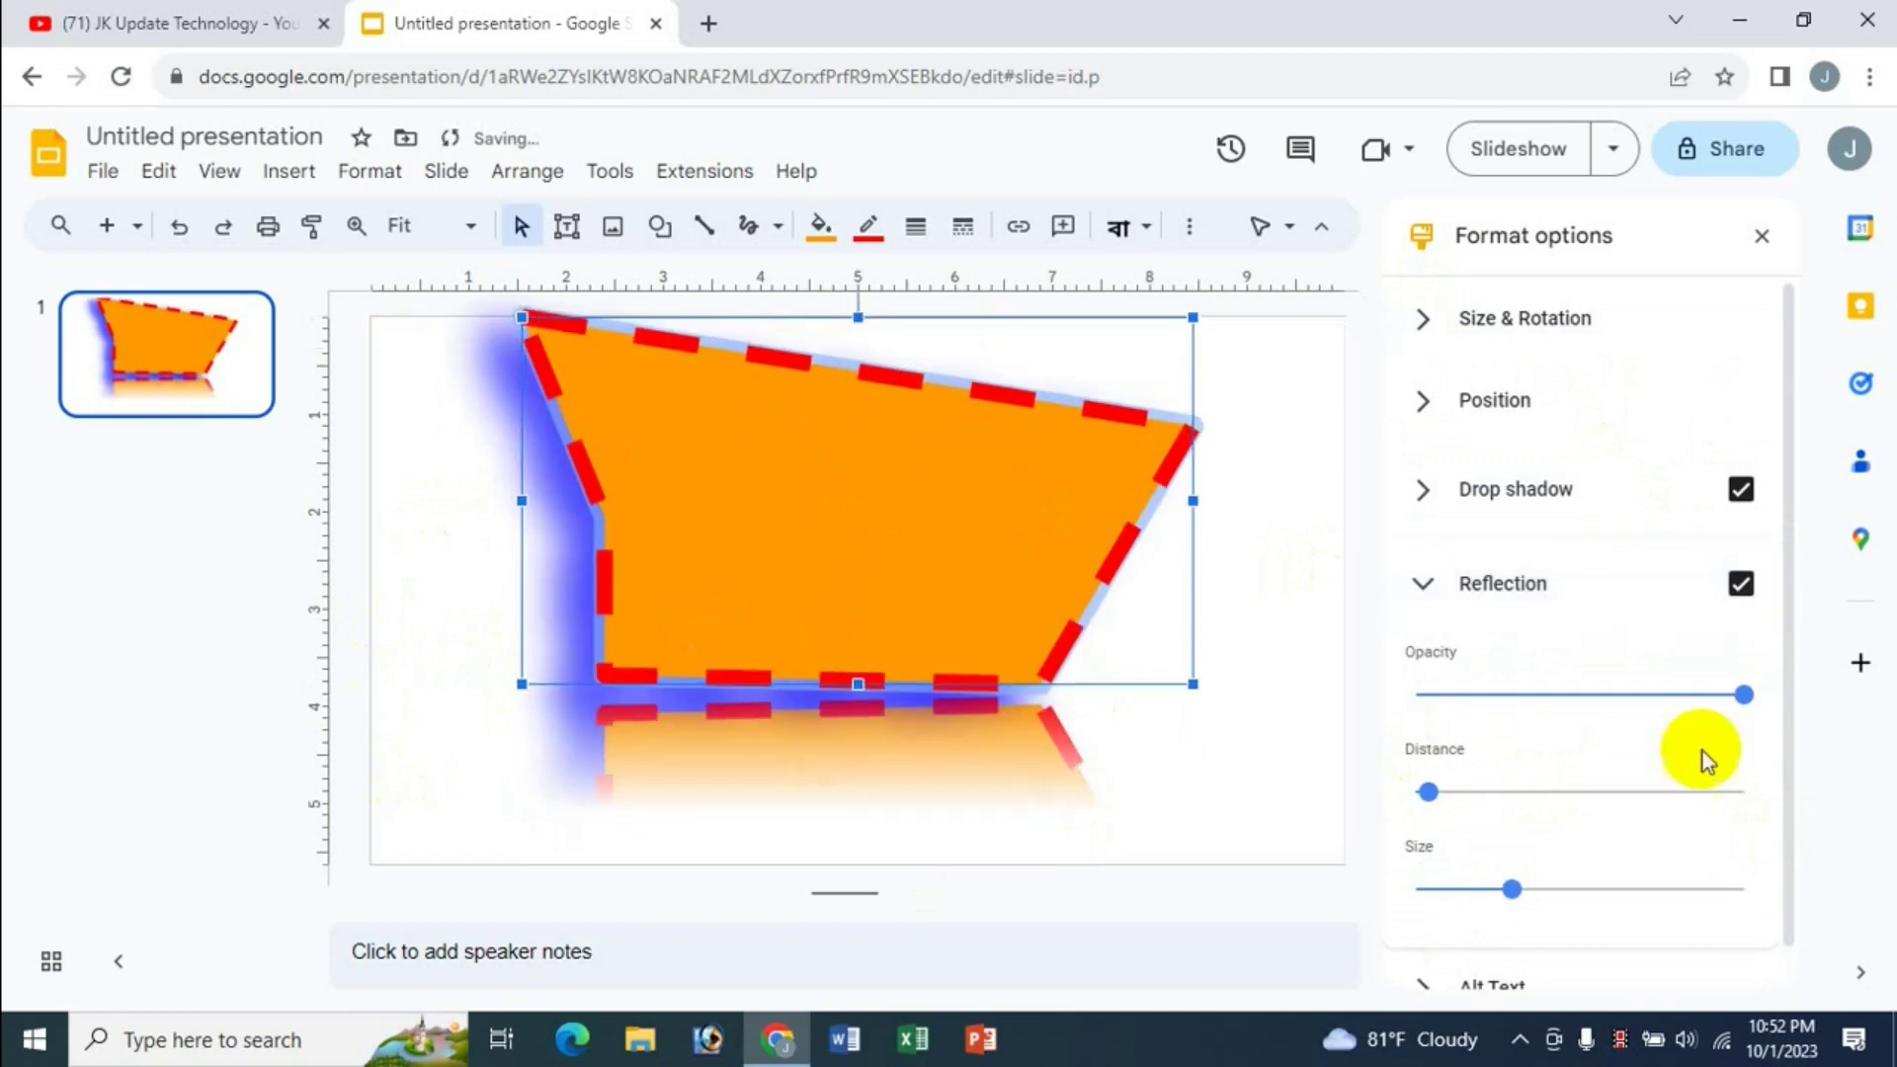
left_click_drag(1743, 697, 1606, 694)
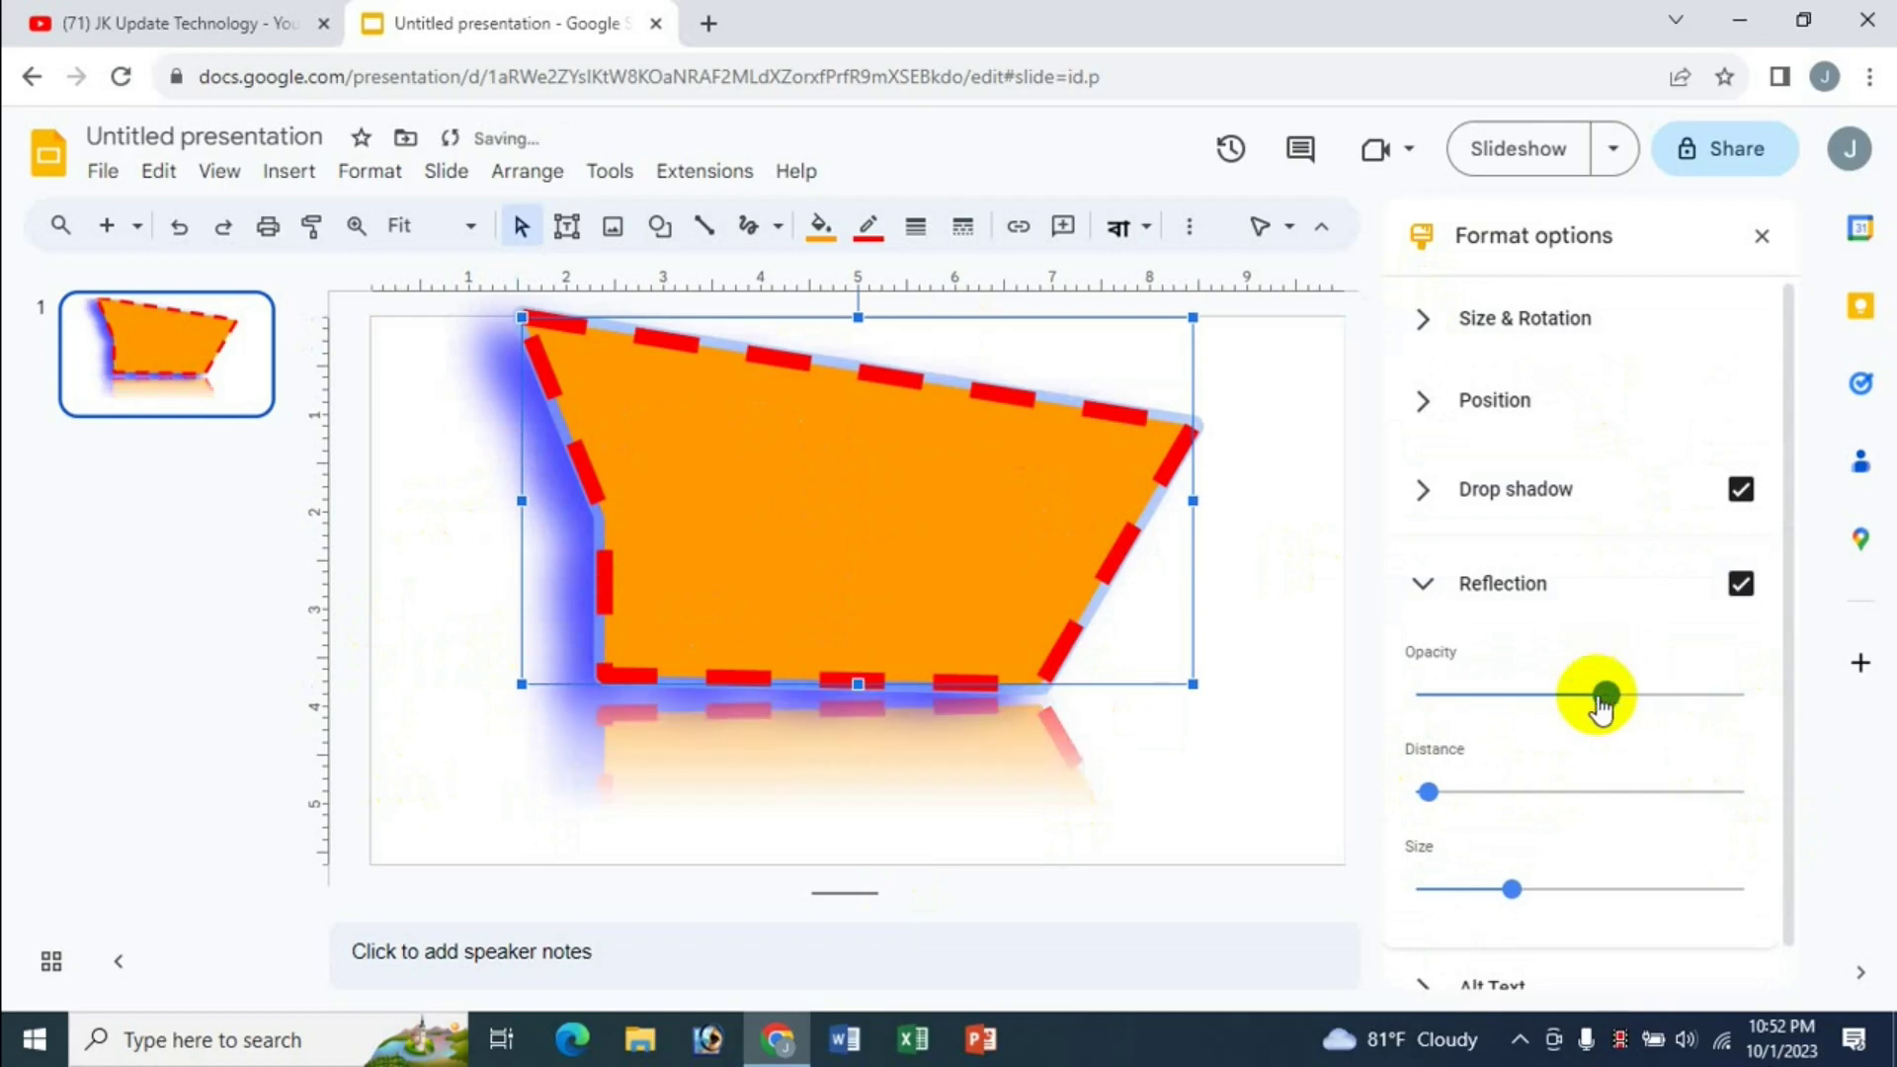
left_click_drag(1457, 795, 1556, 793)
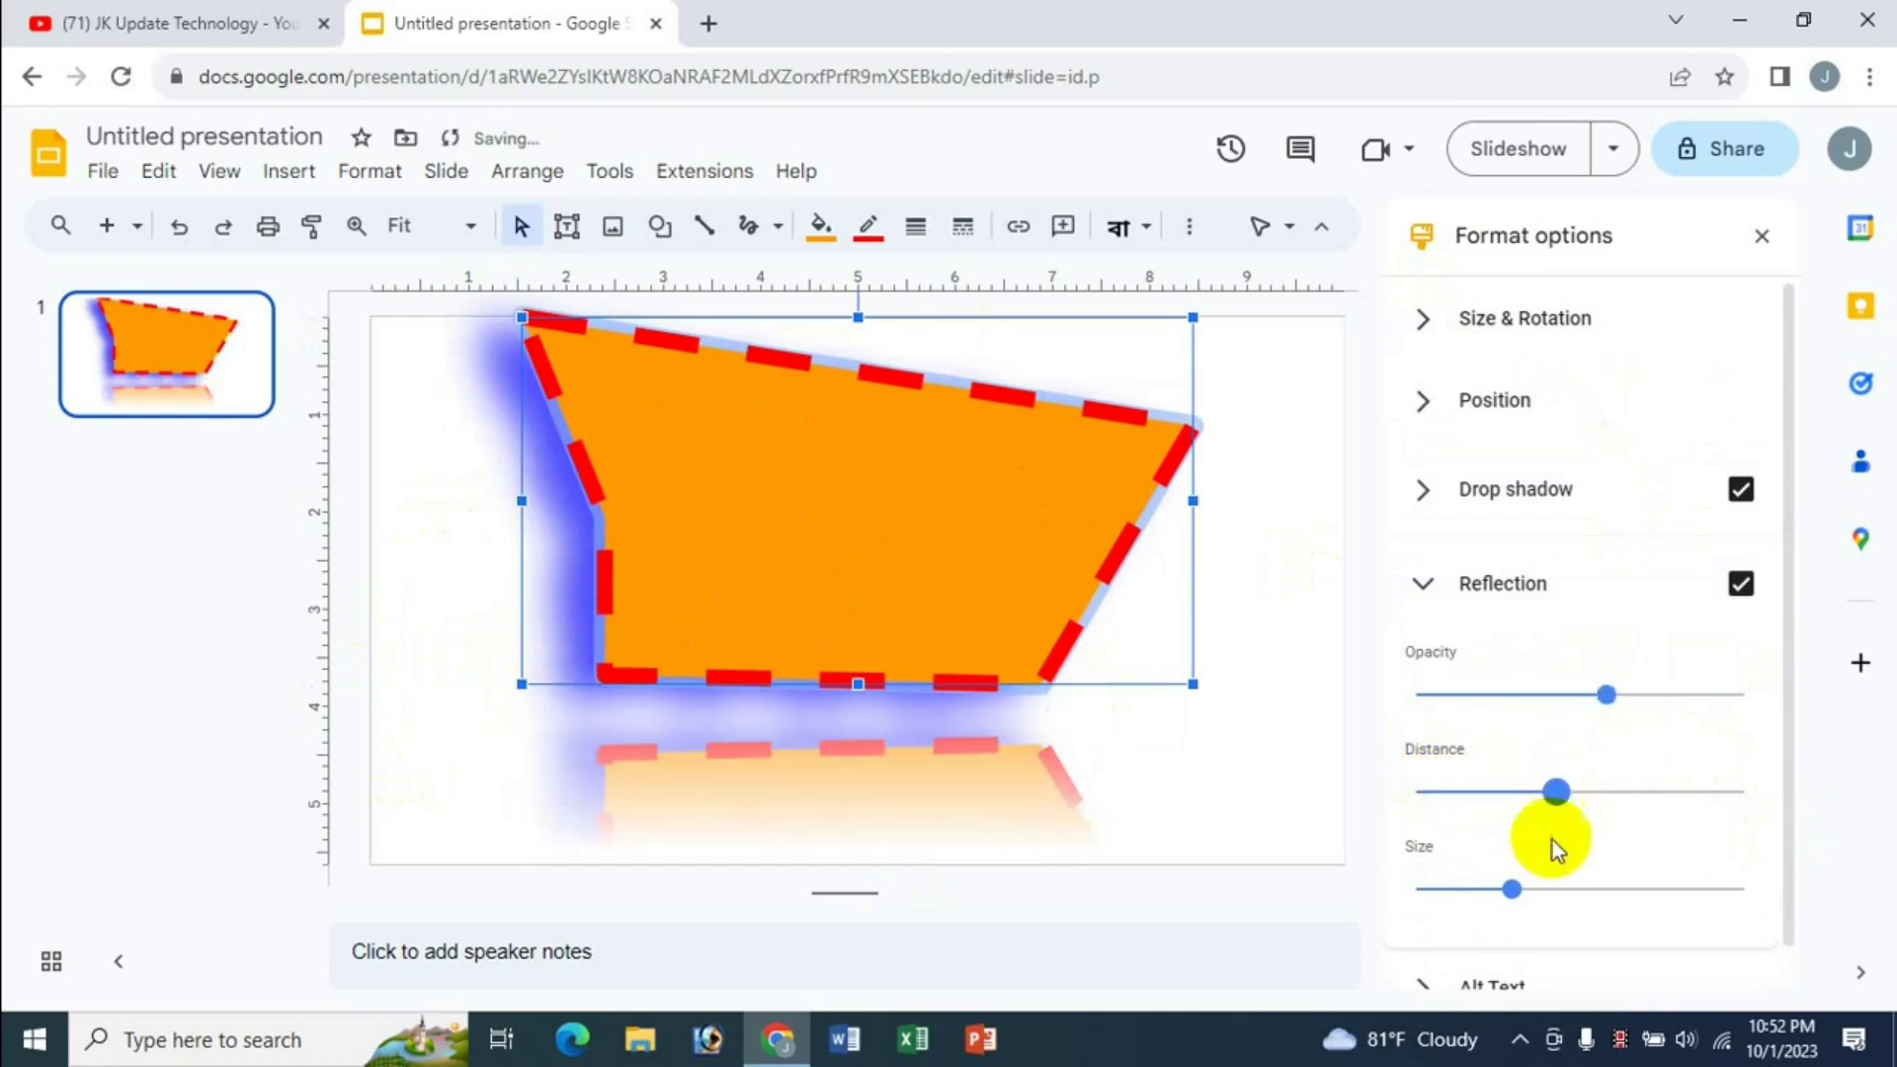
left_click_drag(1511, 895, 1564, 889)
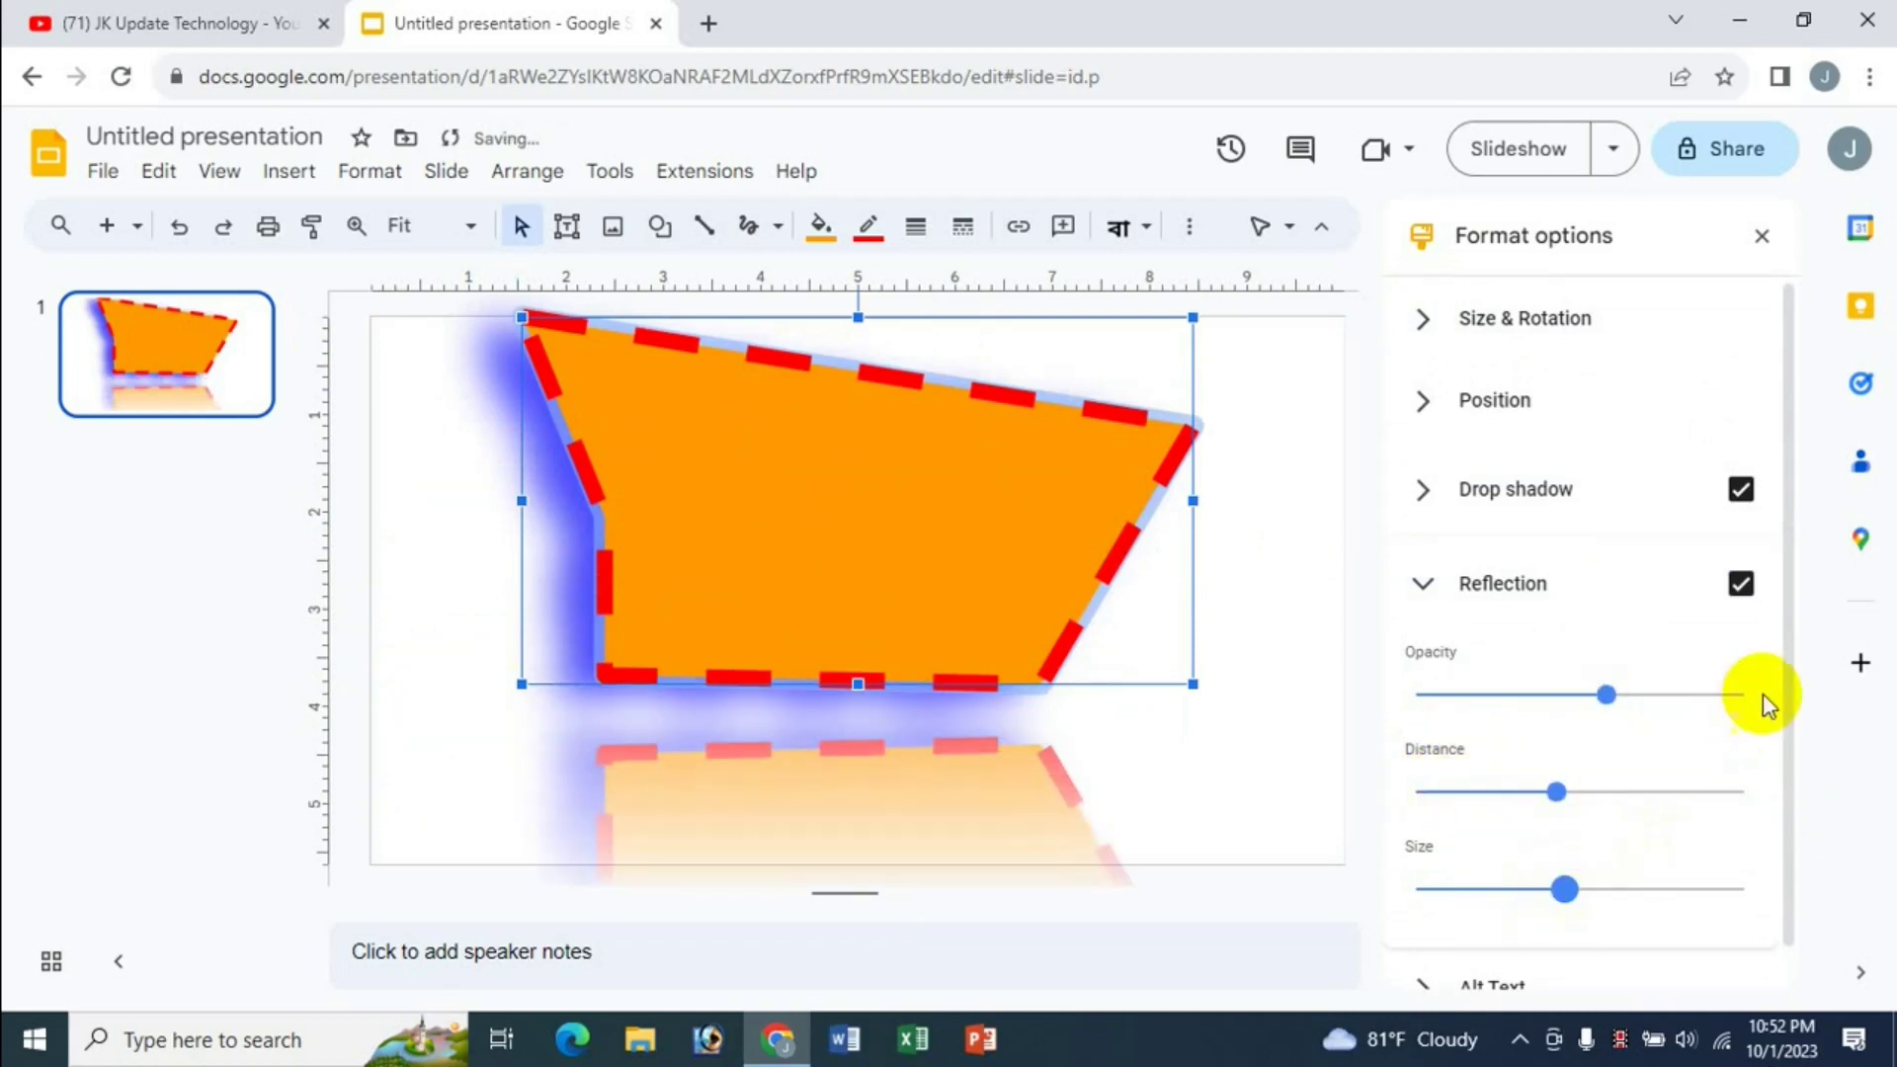
scroll(1766, 810, "down", 1)
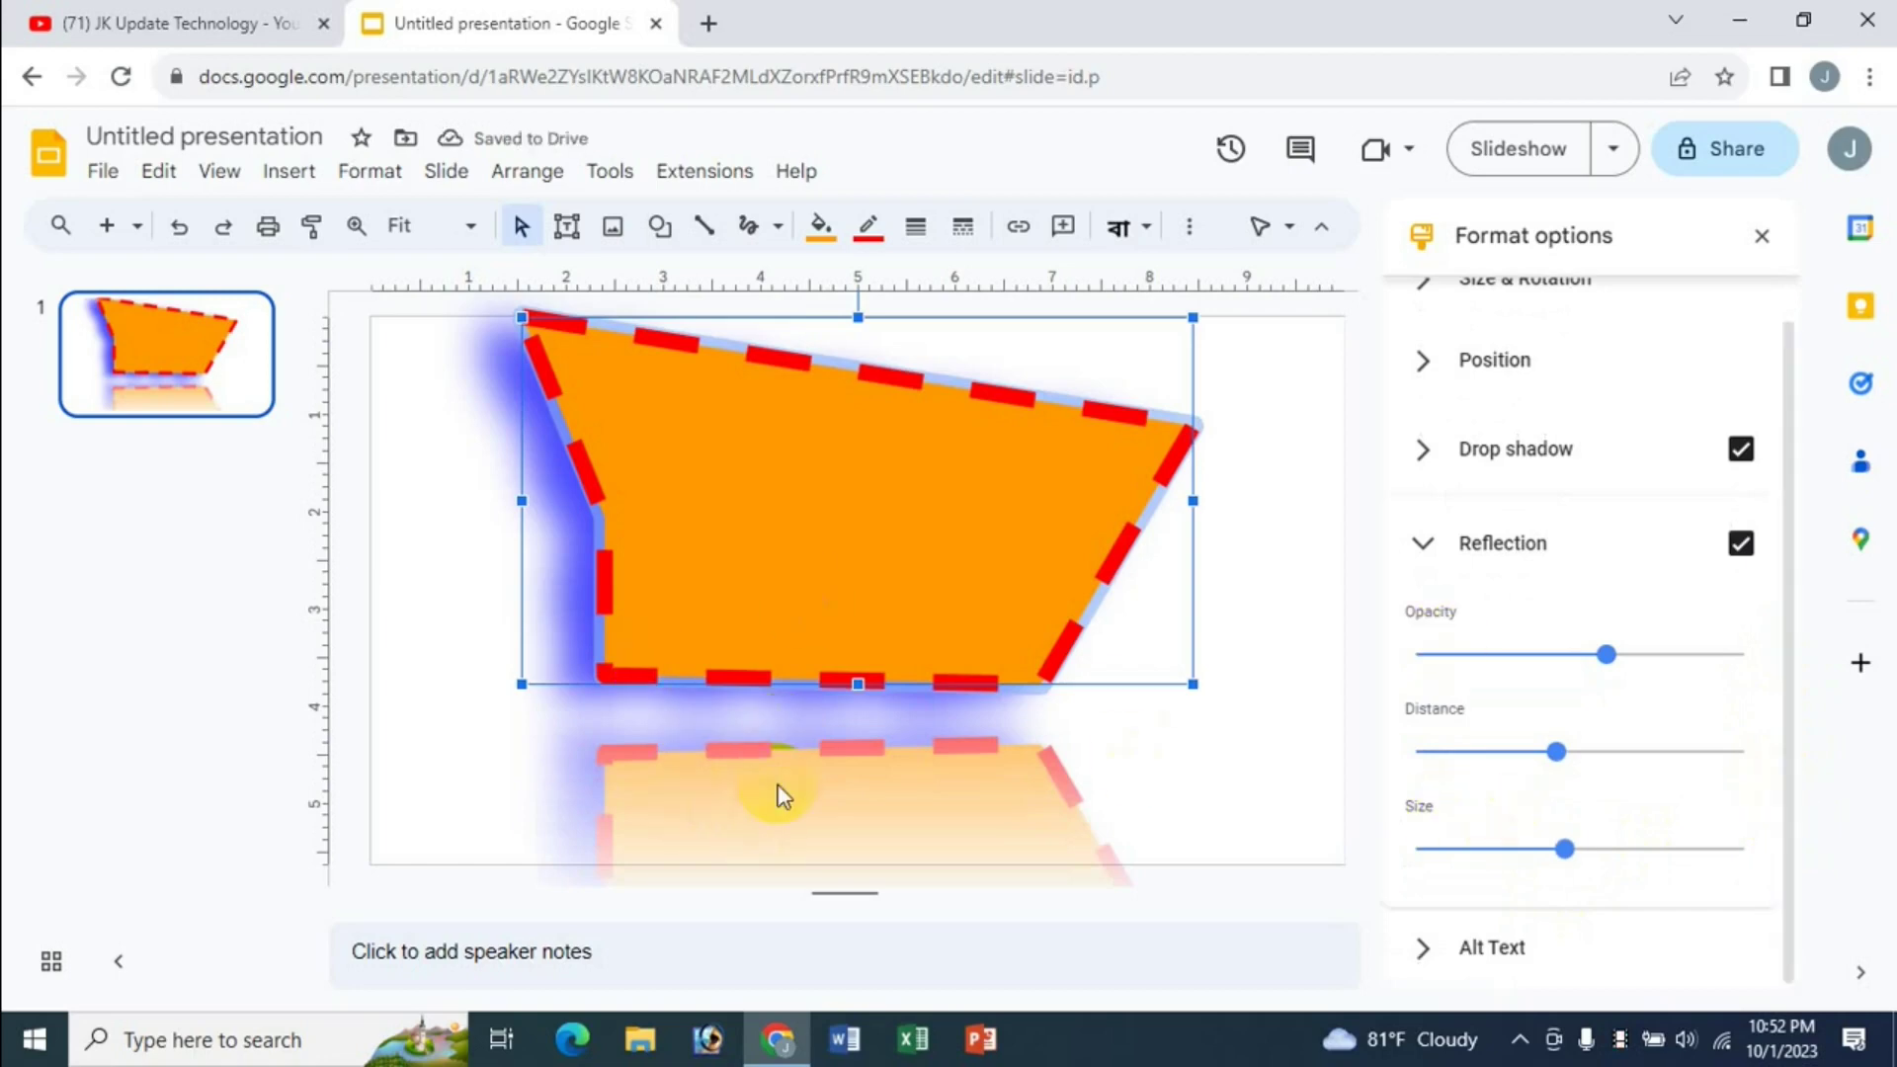
left_click(1423, 545)
View the shape's alt text settings and close the format options
left_click(1511, 678)
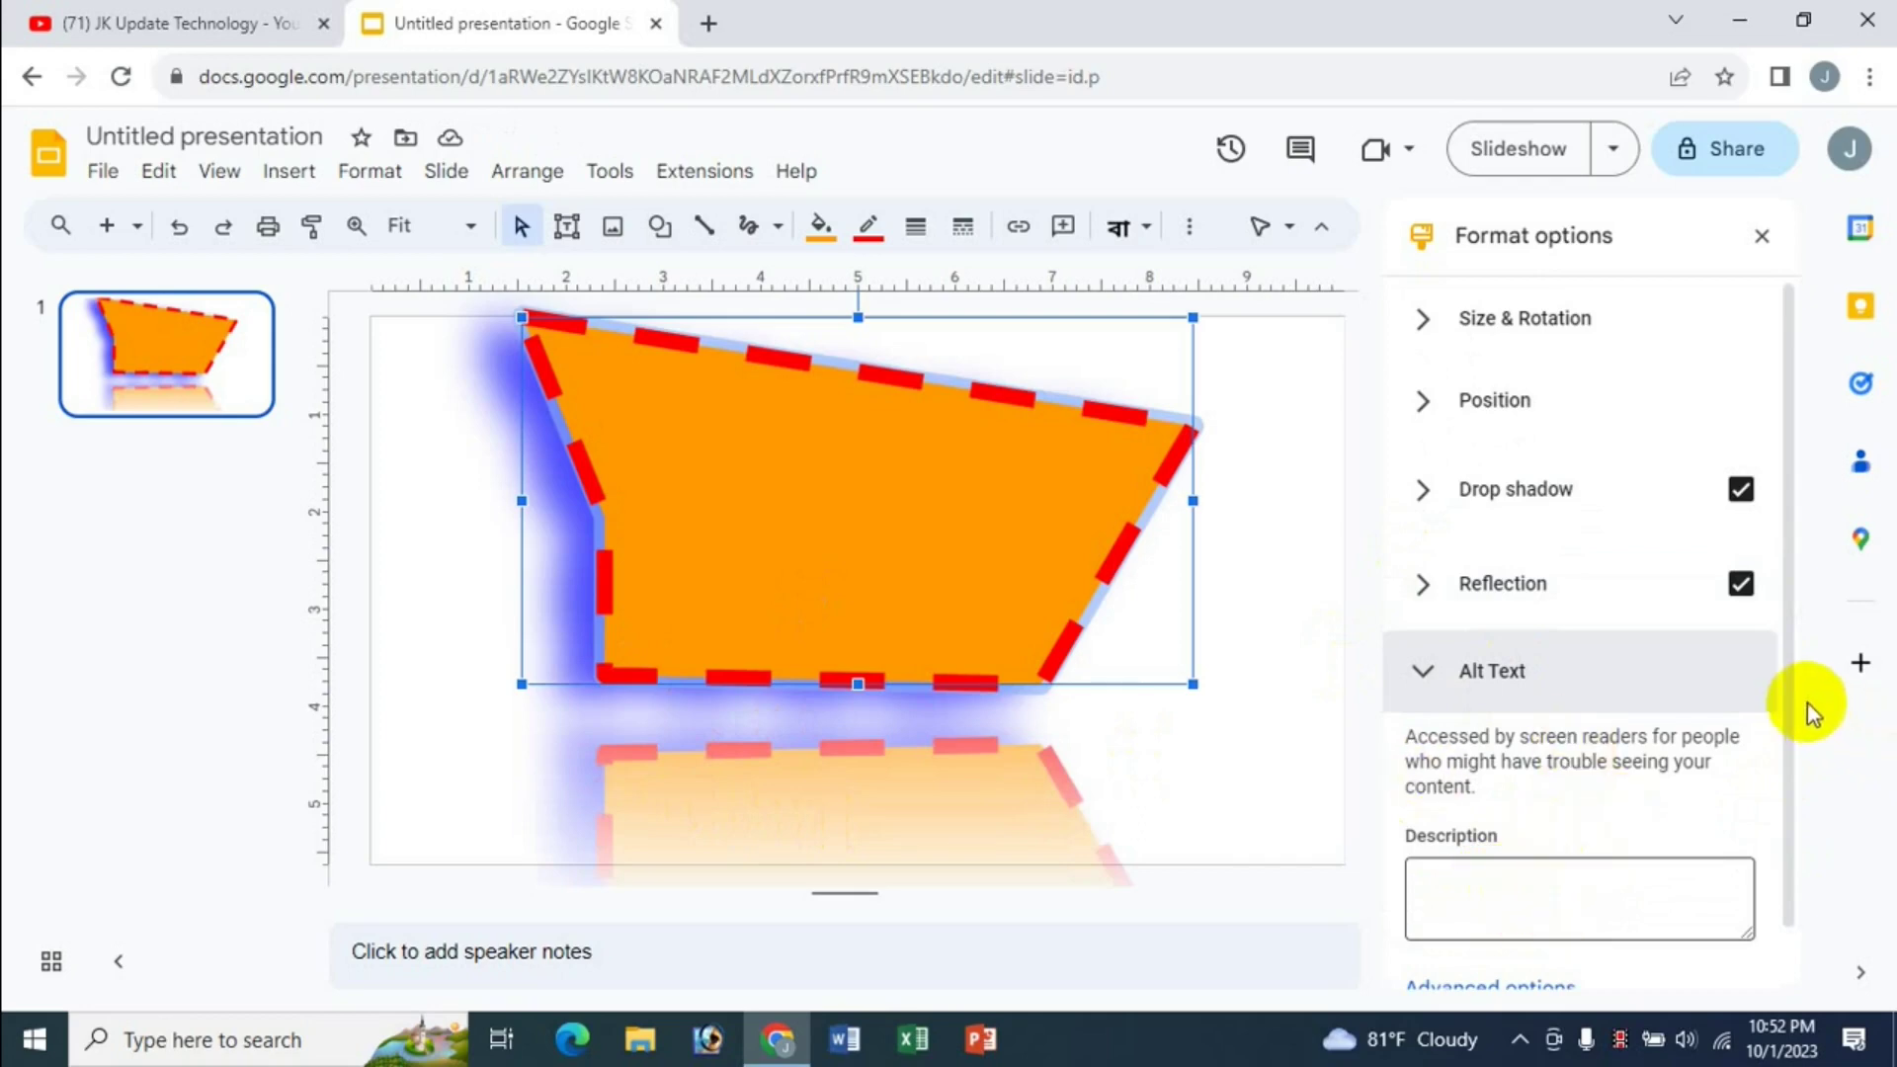
left_click_drag(1804, 707, 1812, 877)
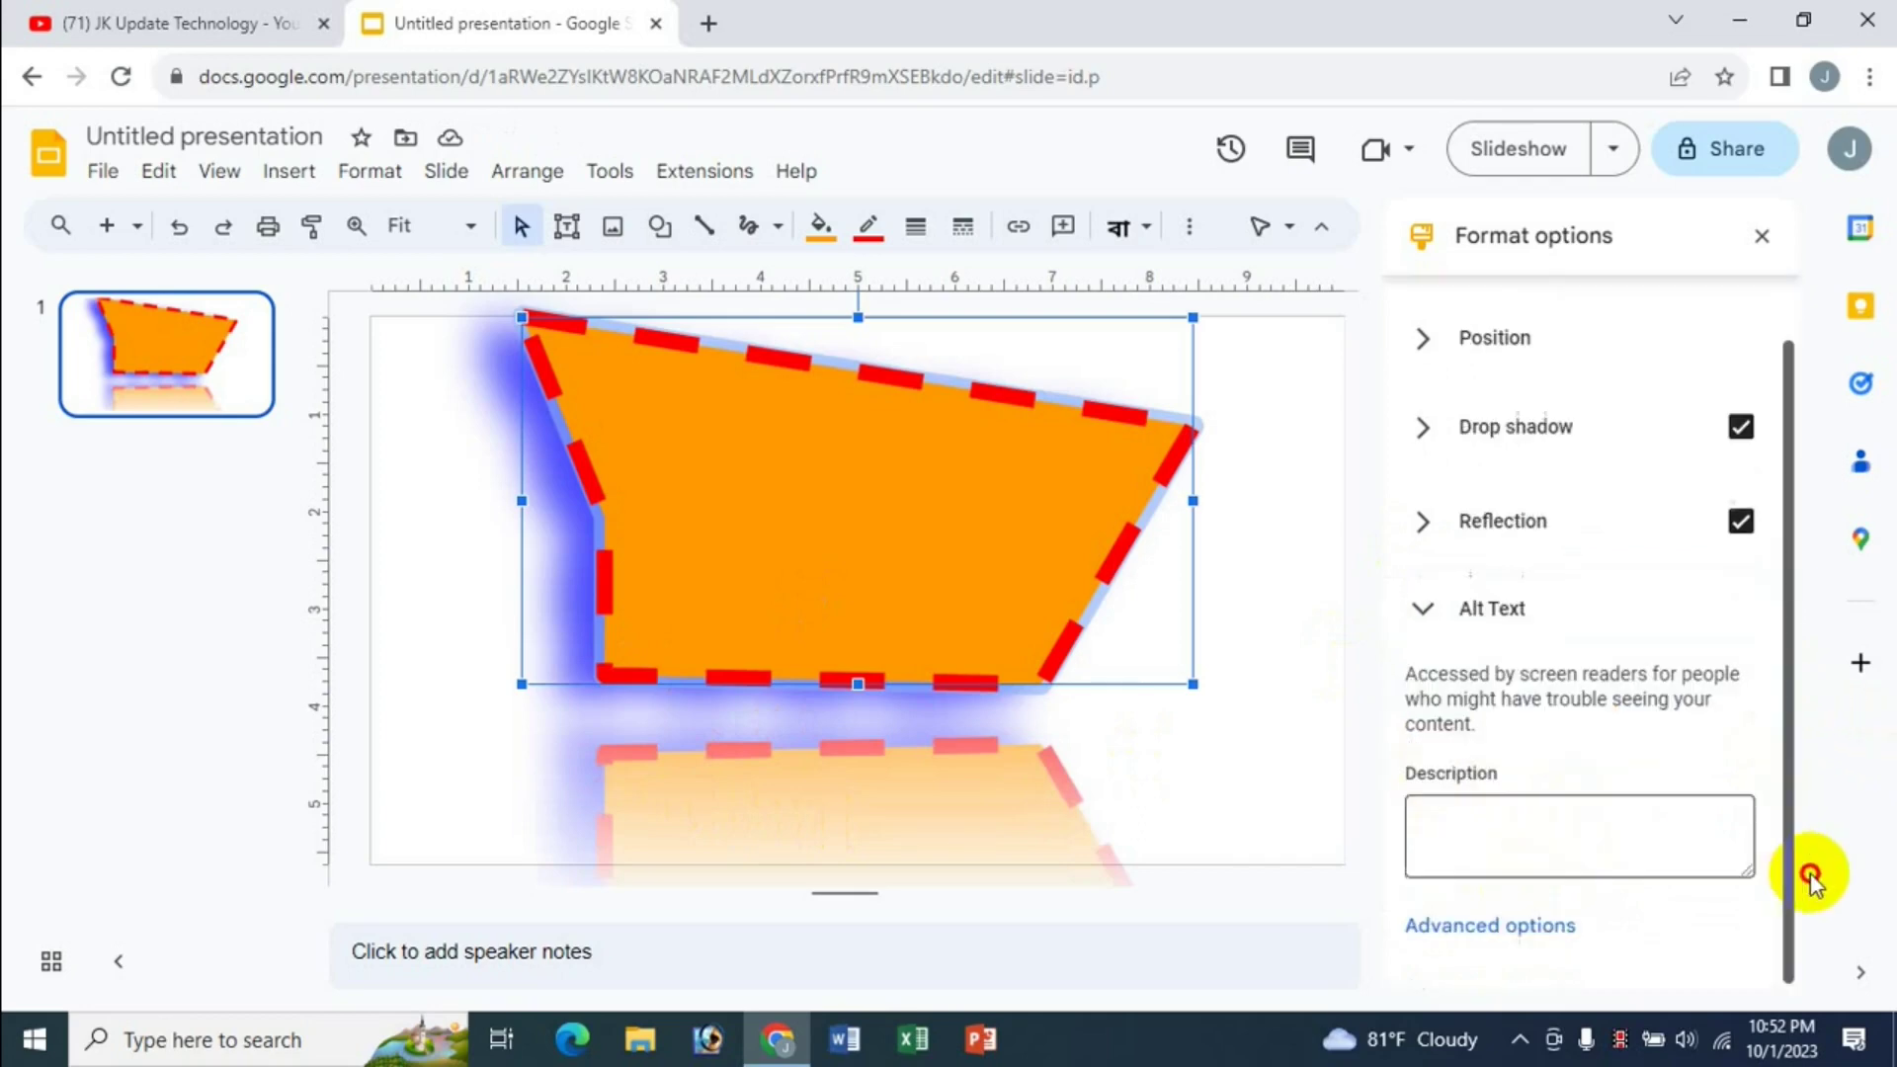
left_click(1420, 611)
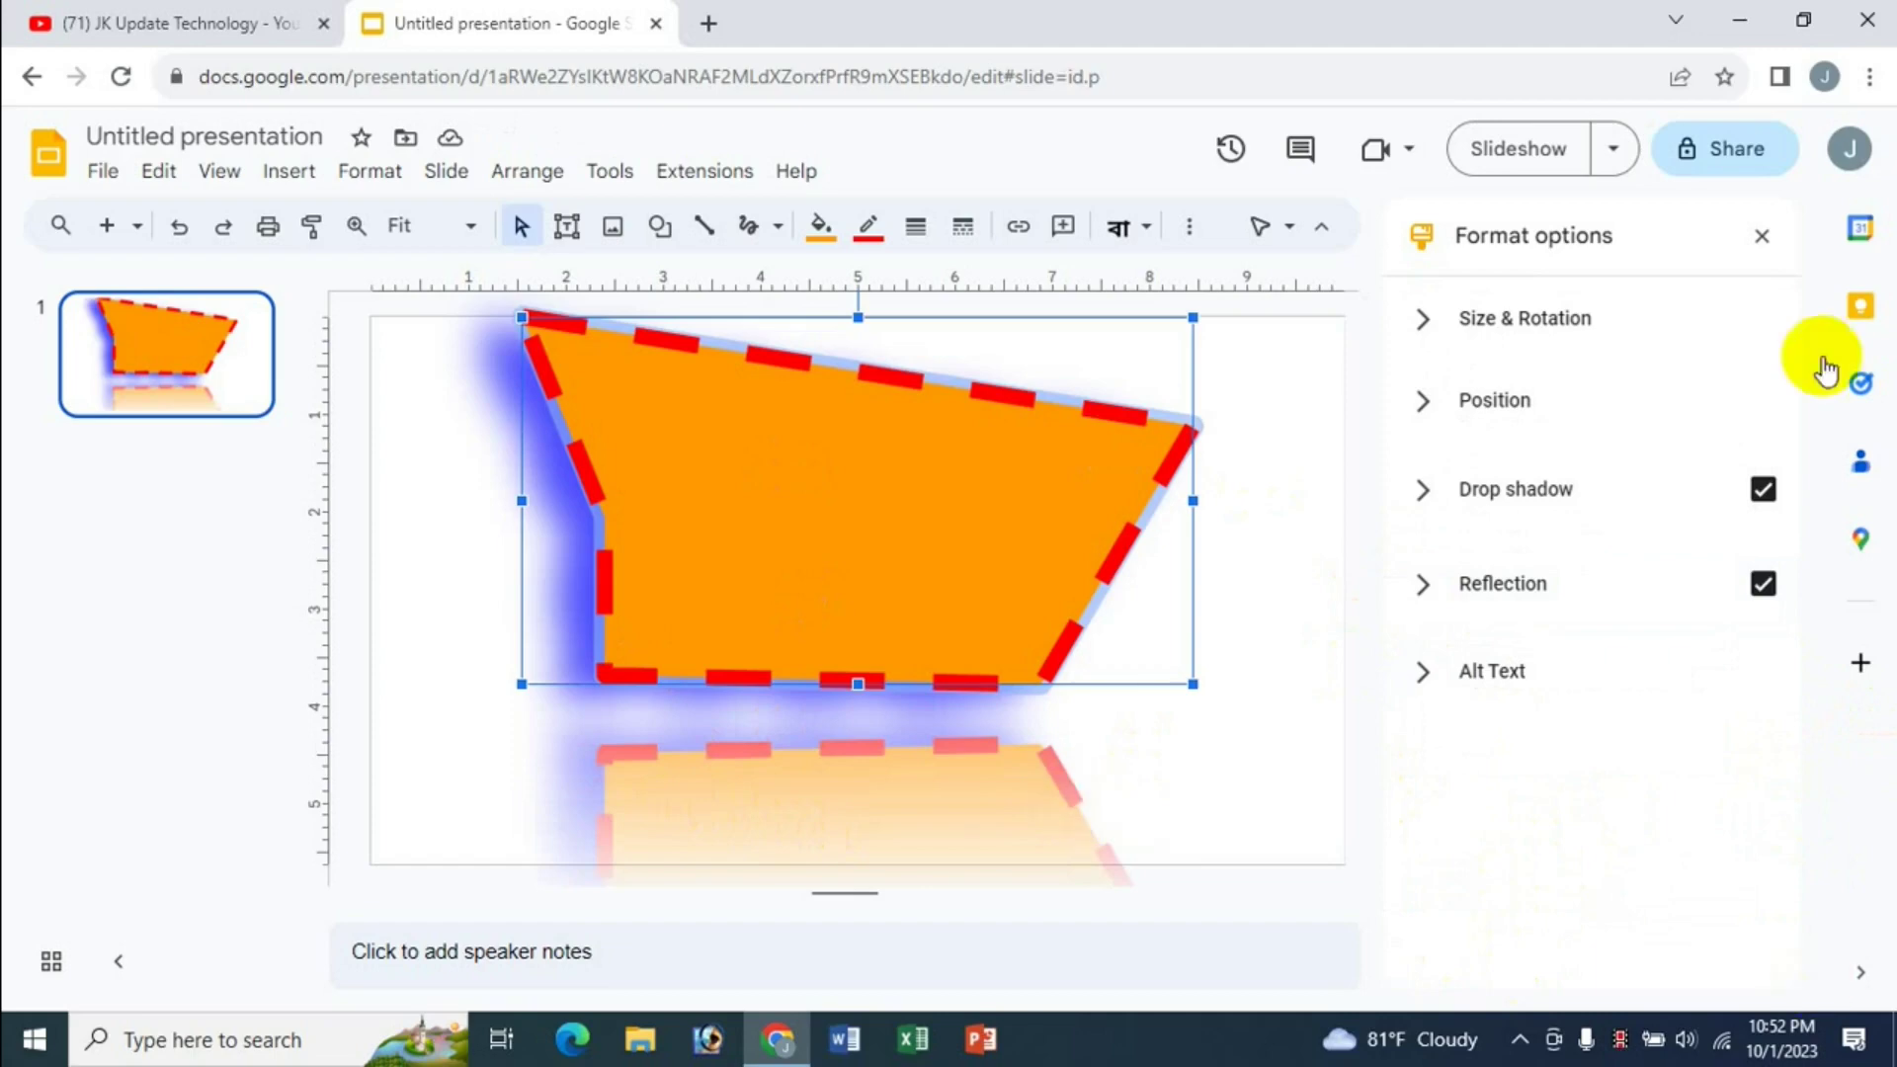
left_click(1759, 247)
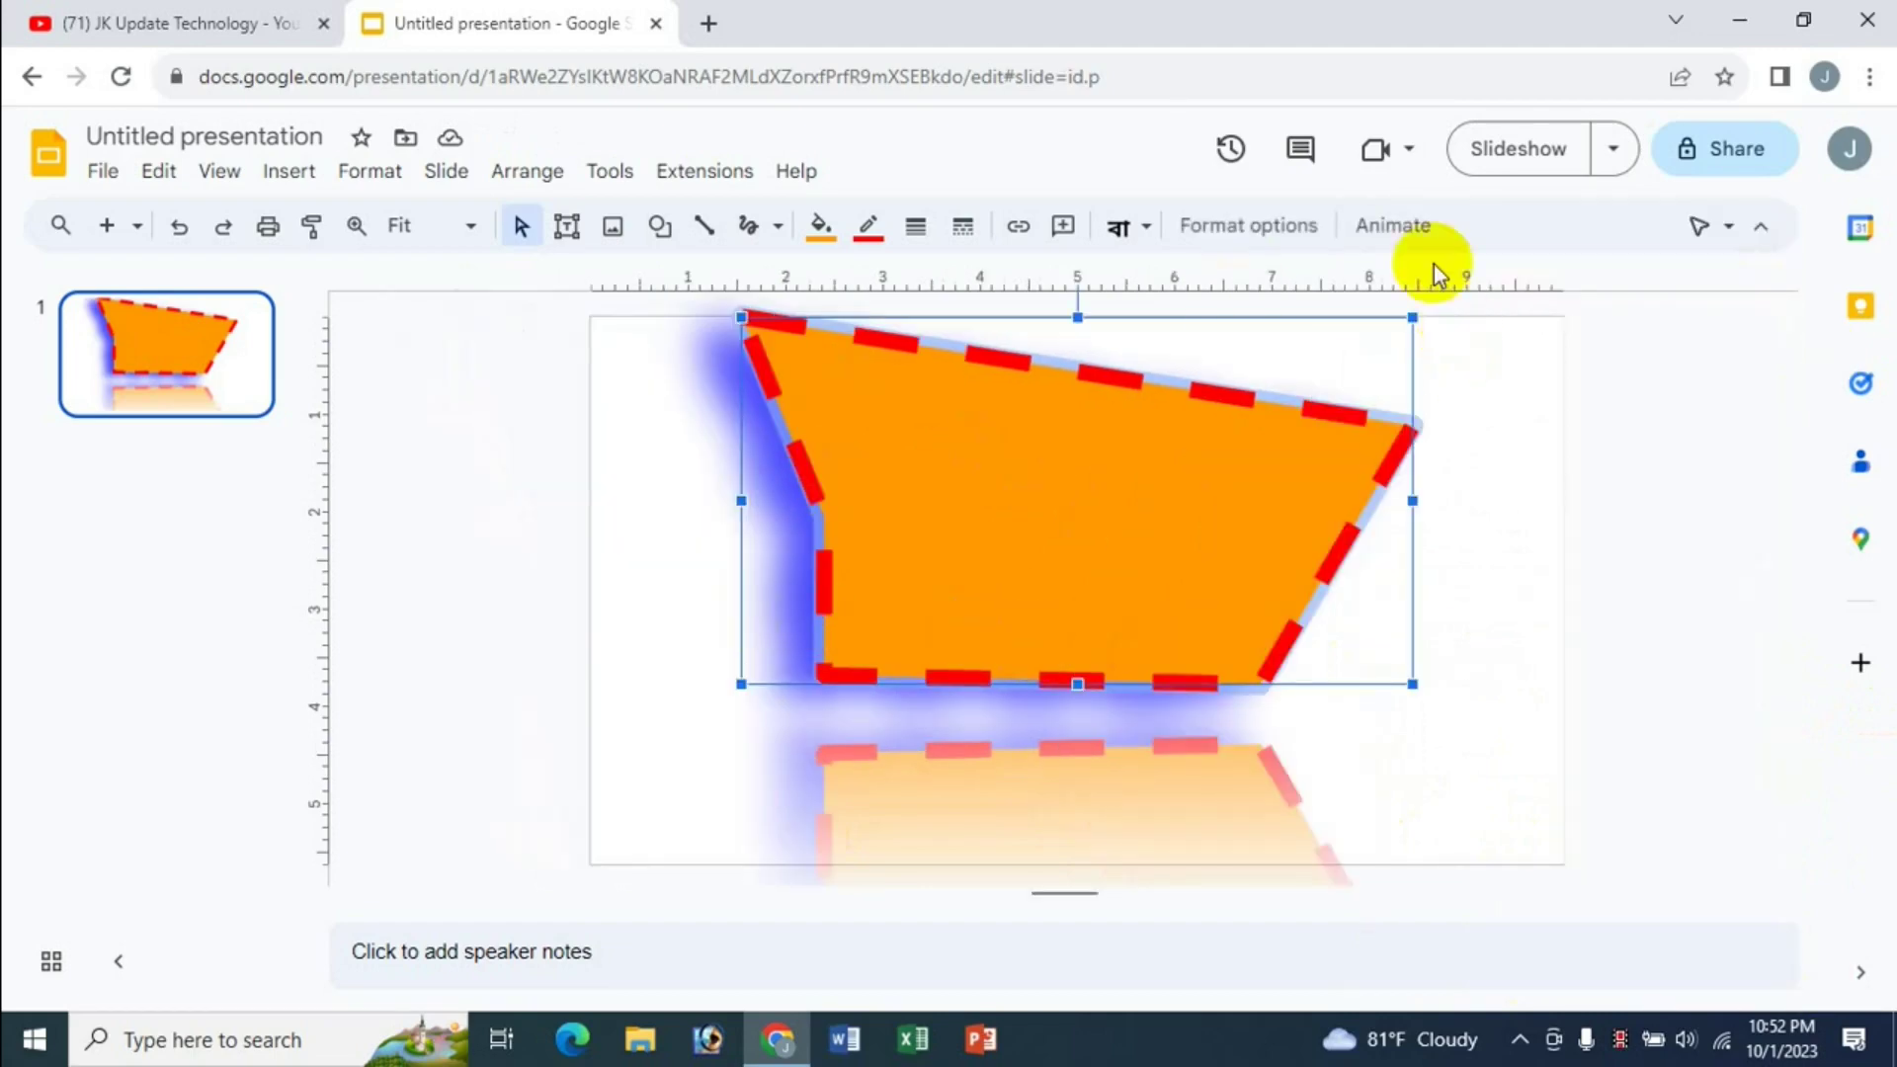
Add an object animation to the orange polyline shape and set its effect to Fly in from top
left_click(1399, 233)
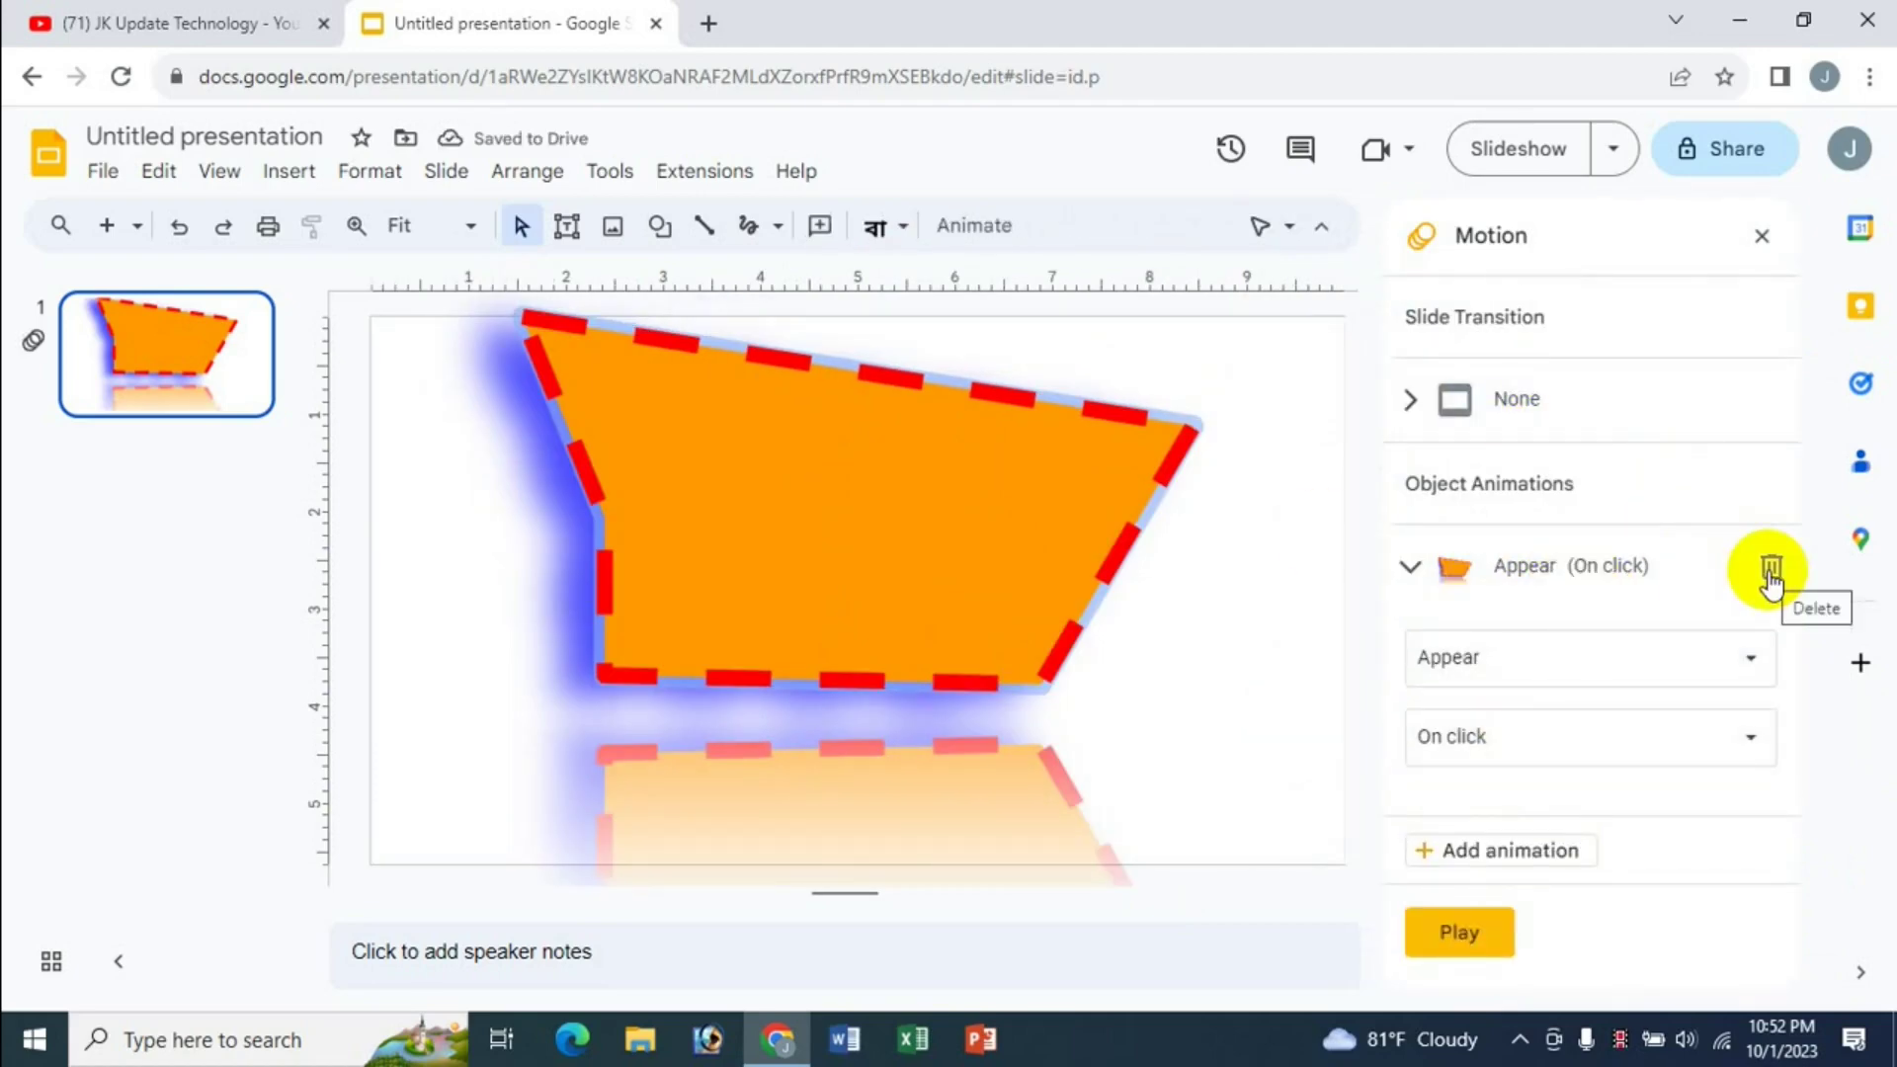
left_click(1512, 675)
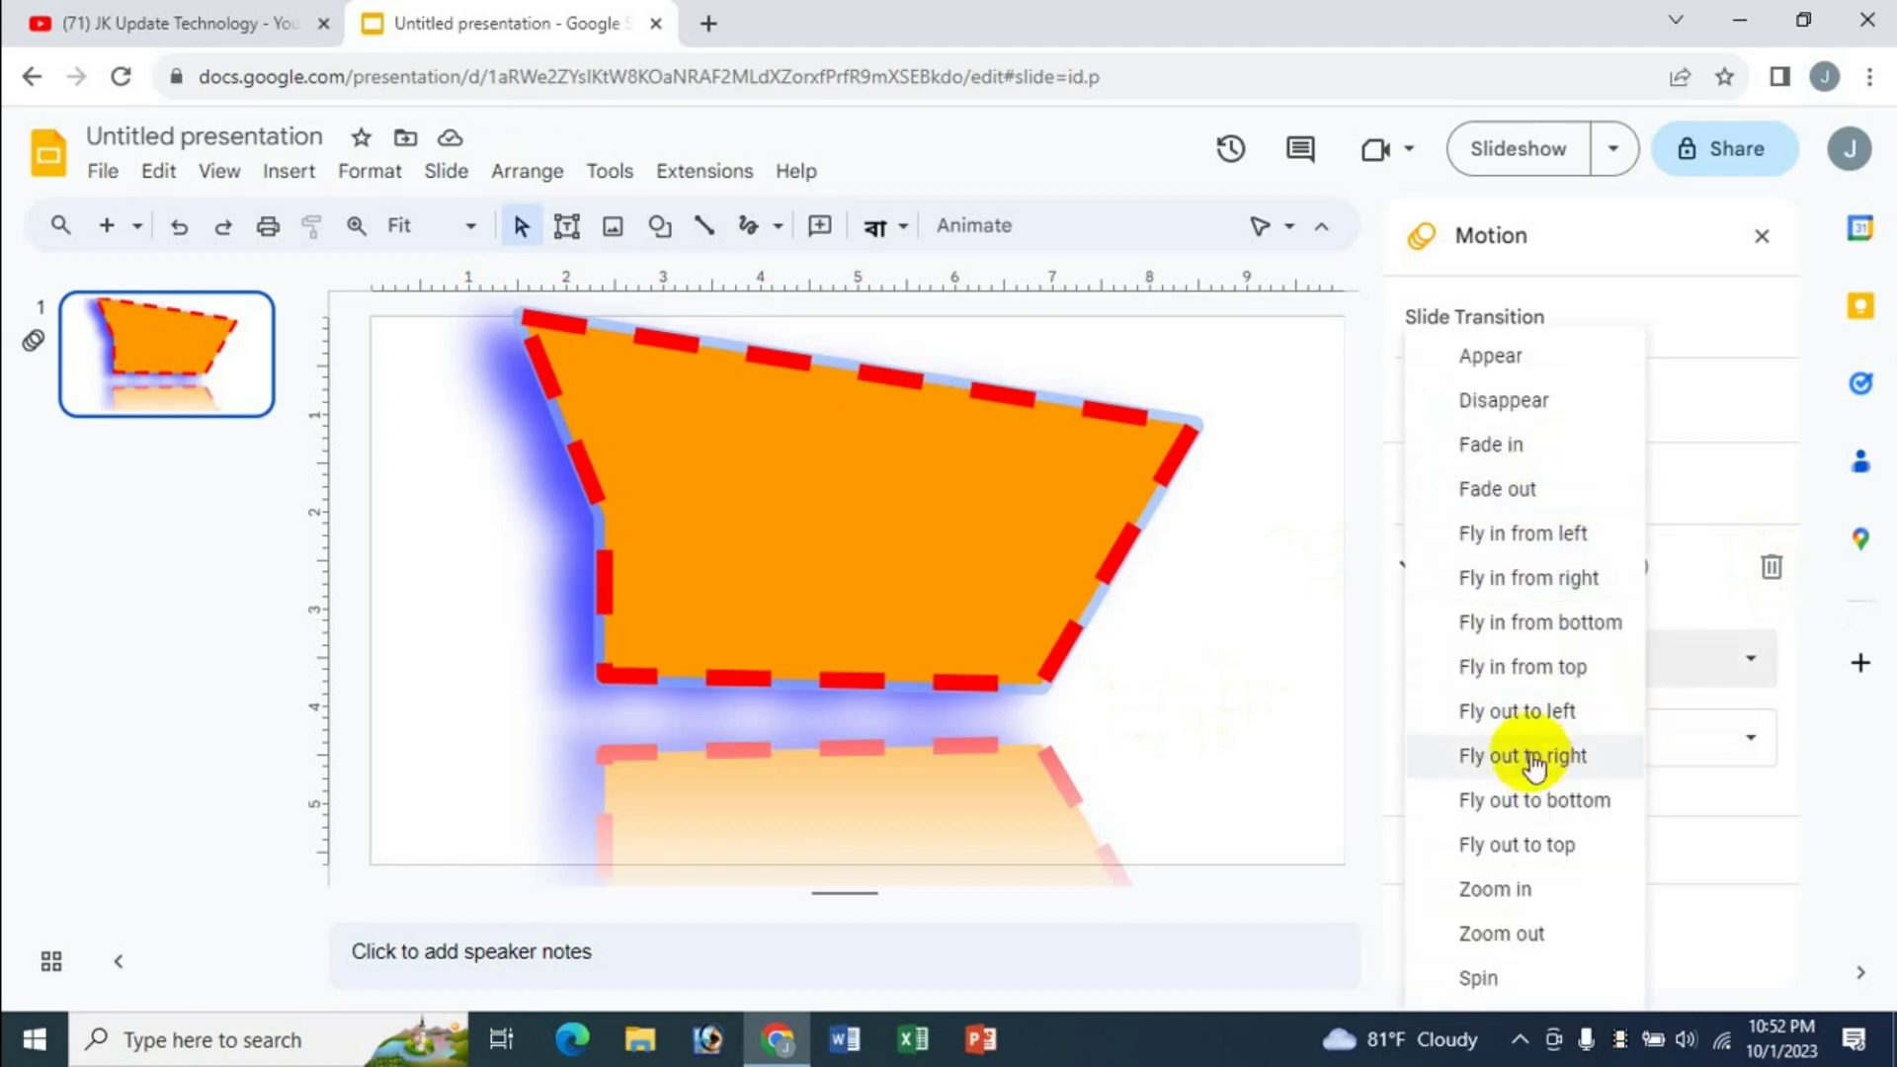
left_click(1550, 664)
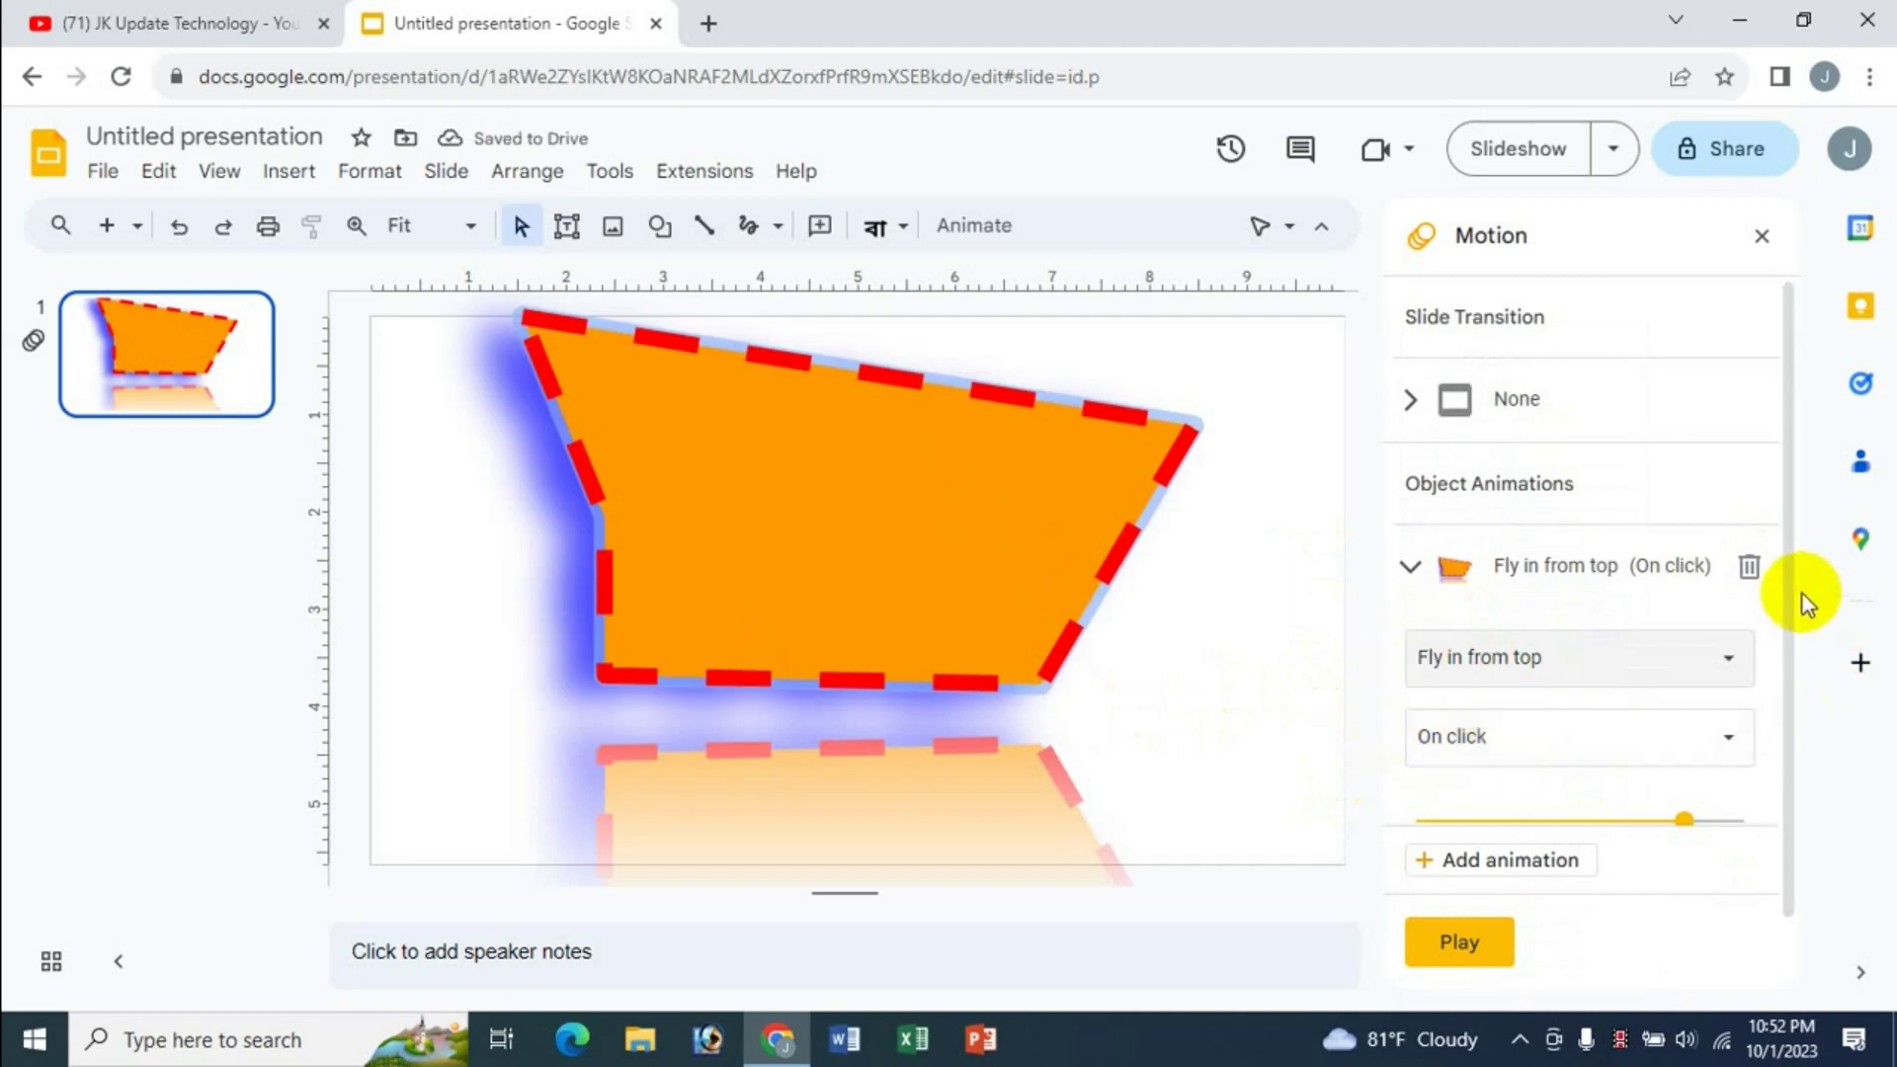
Set the shape's animation to start With previous and reduce its speed slightly to about three quarters of the range
scroll(1778, 686, "down", 1)
left_click(1719, 667)
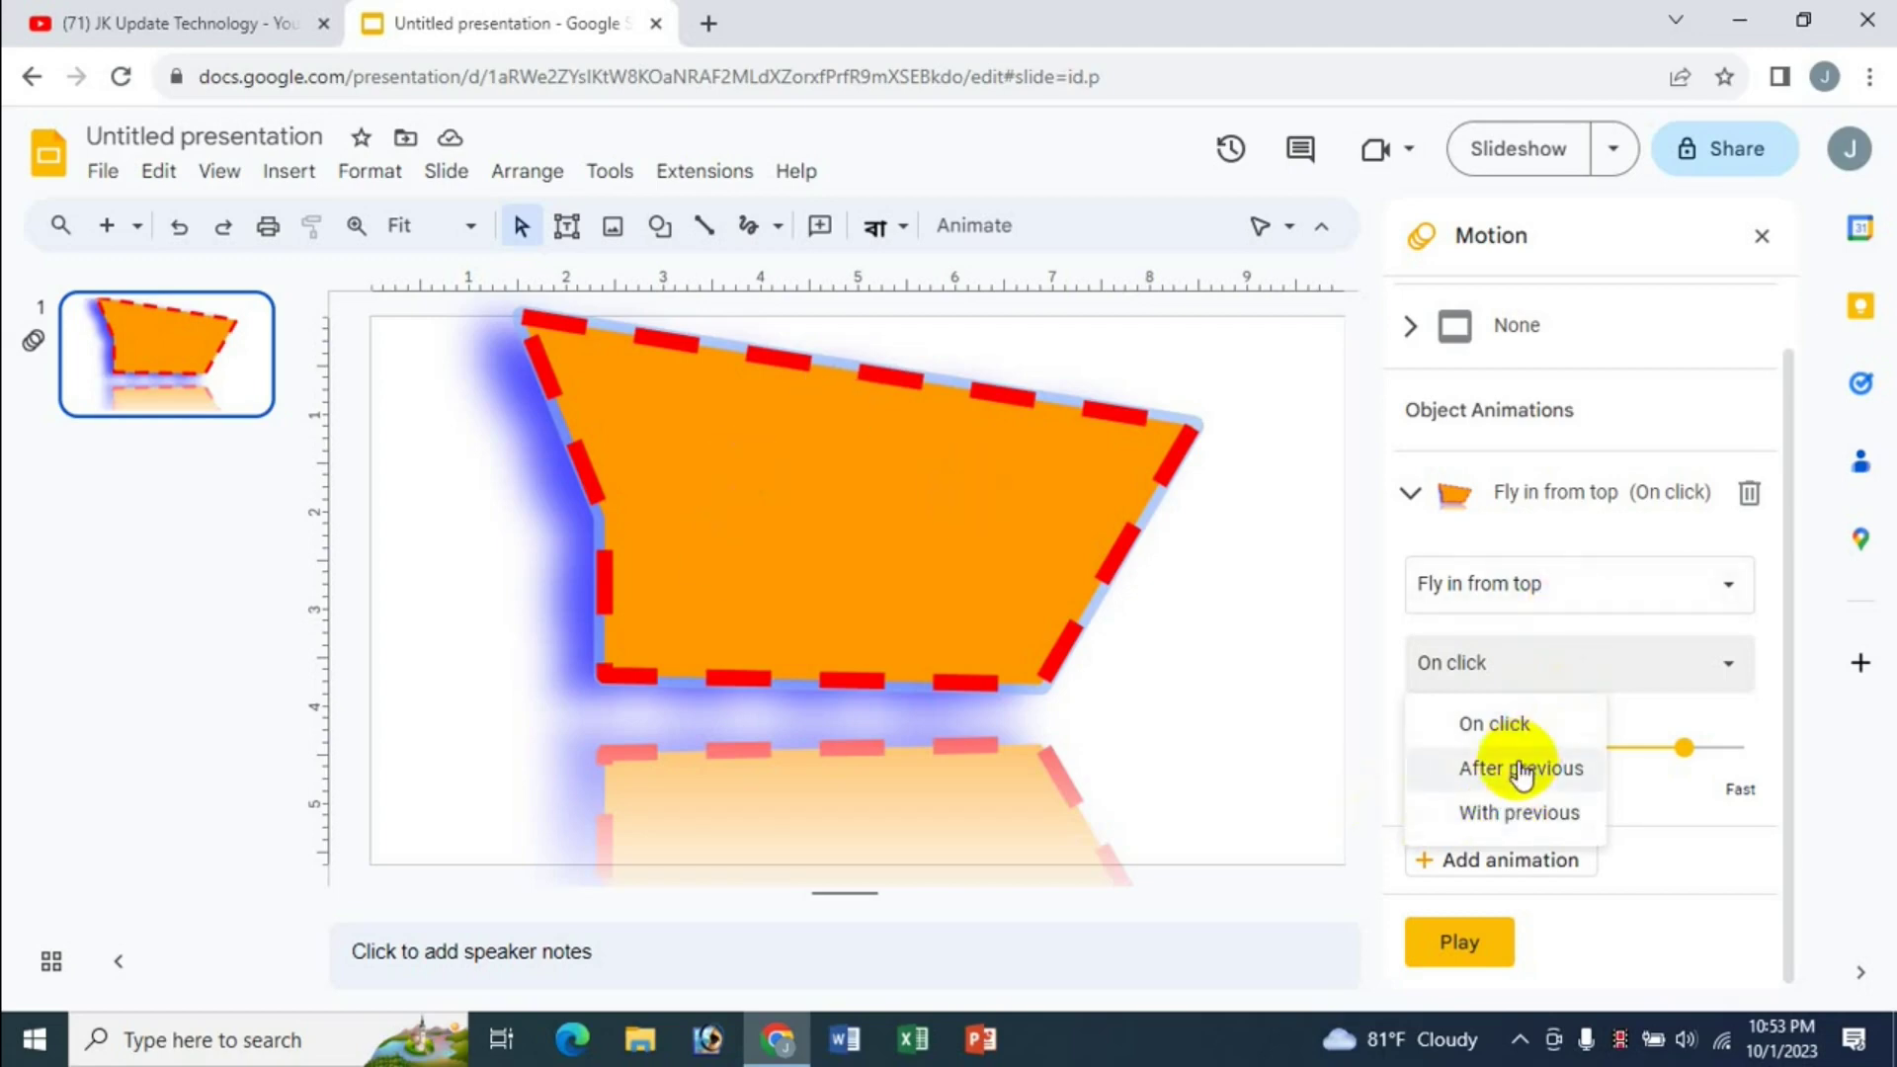
left_click(719, 399)
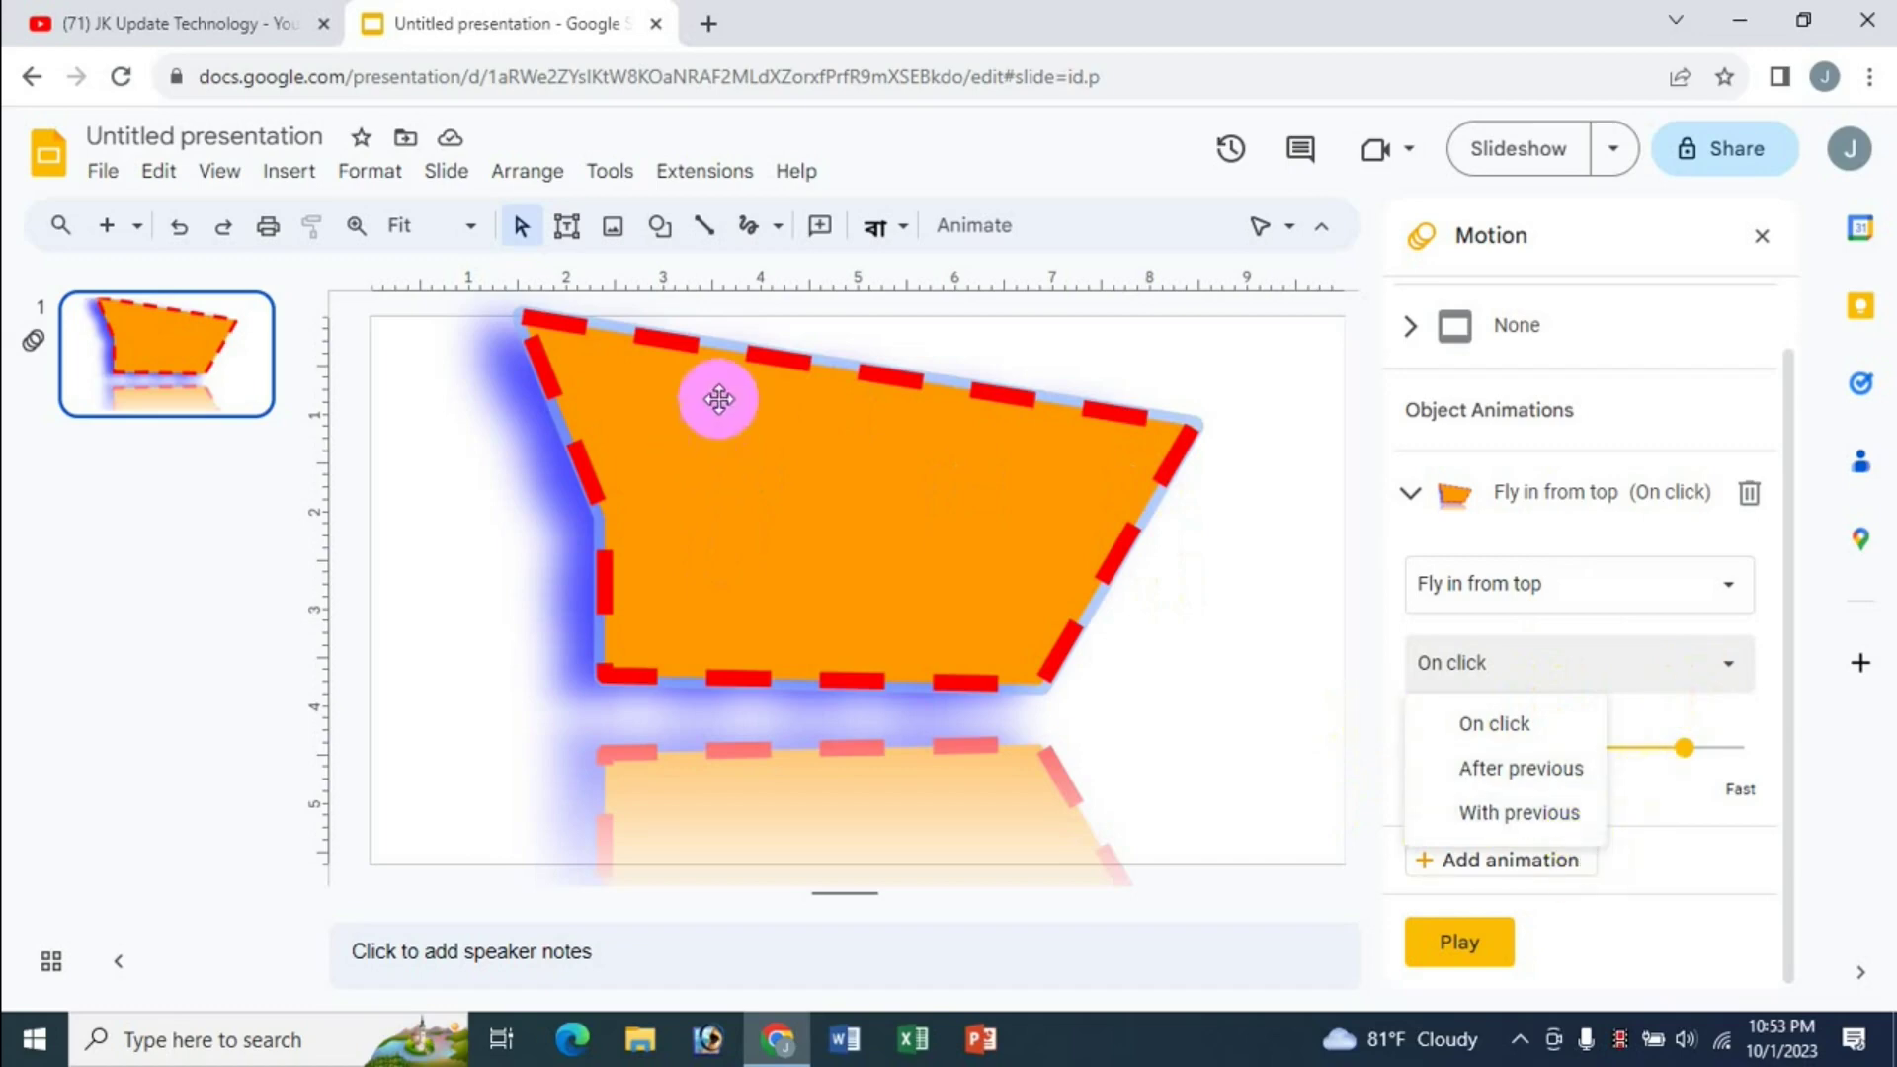
left_click(1509, 816)
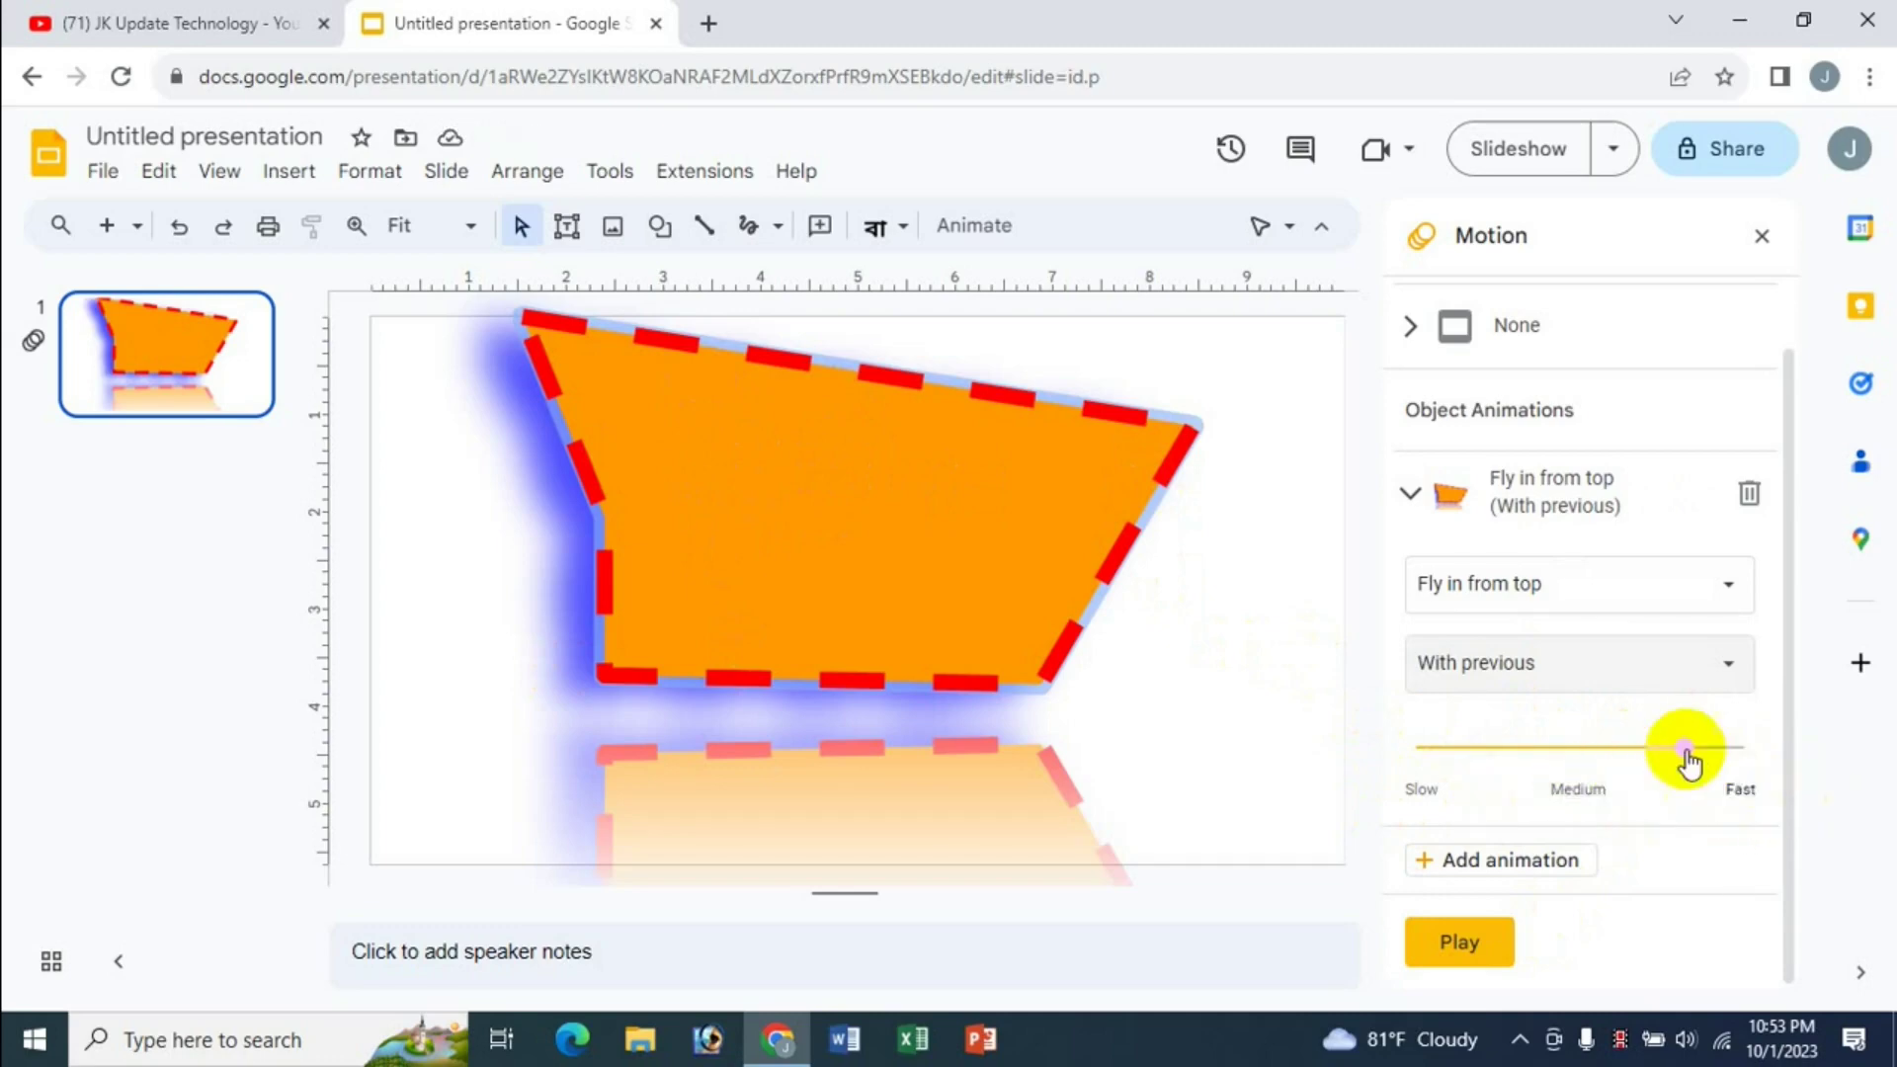
left_click_drag(1680, 761, 1679, 764)
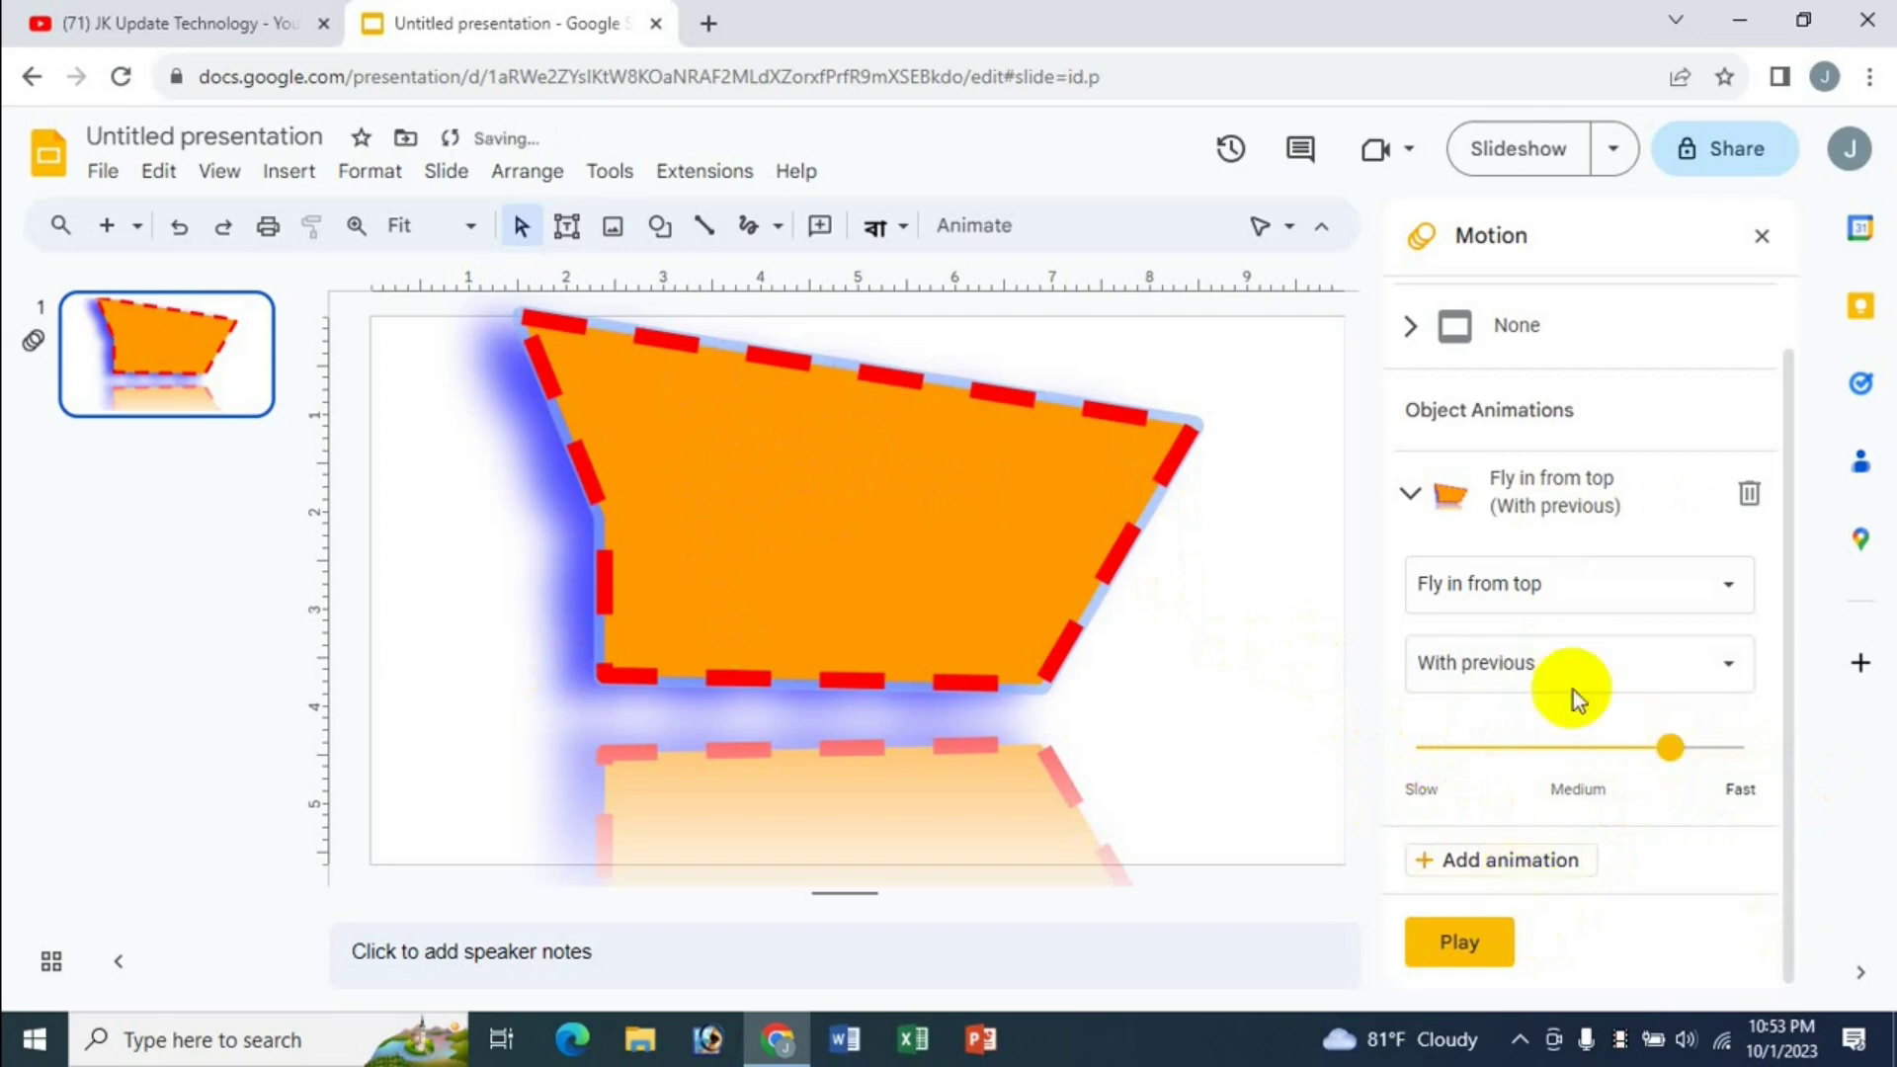
left_click(913, 526)
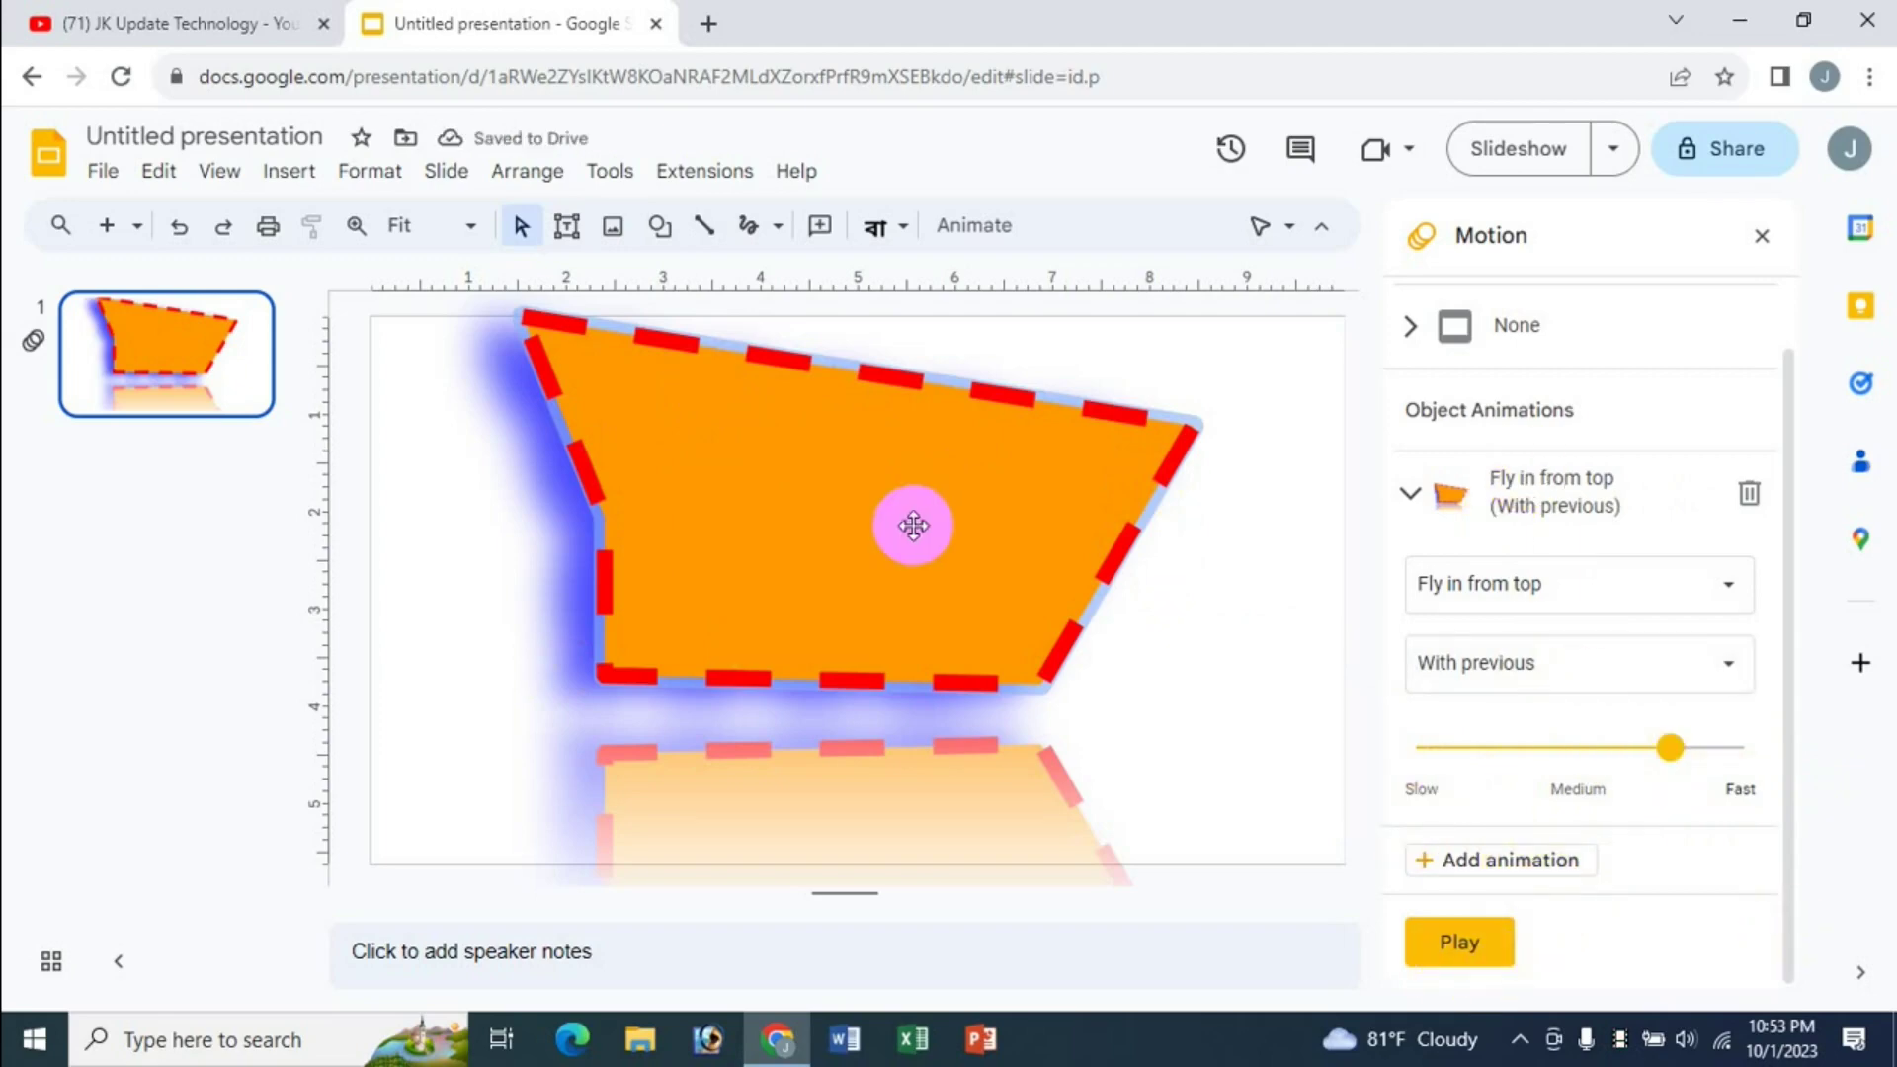
Preview the shape's animation in the editor, end the preview and close the motion settings
left_click(1488, 940)
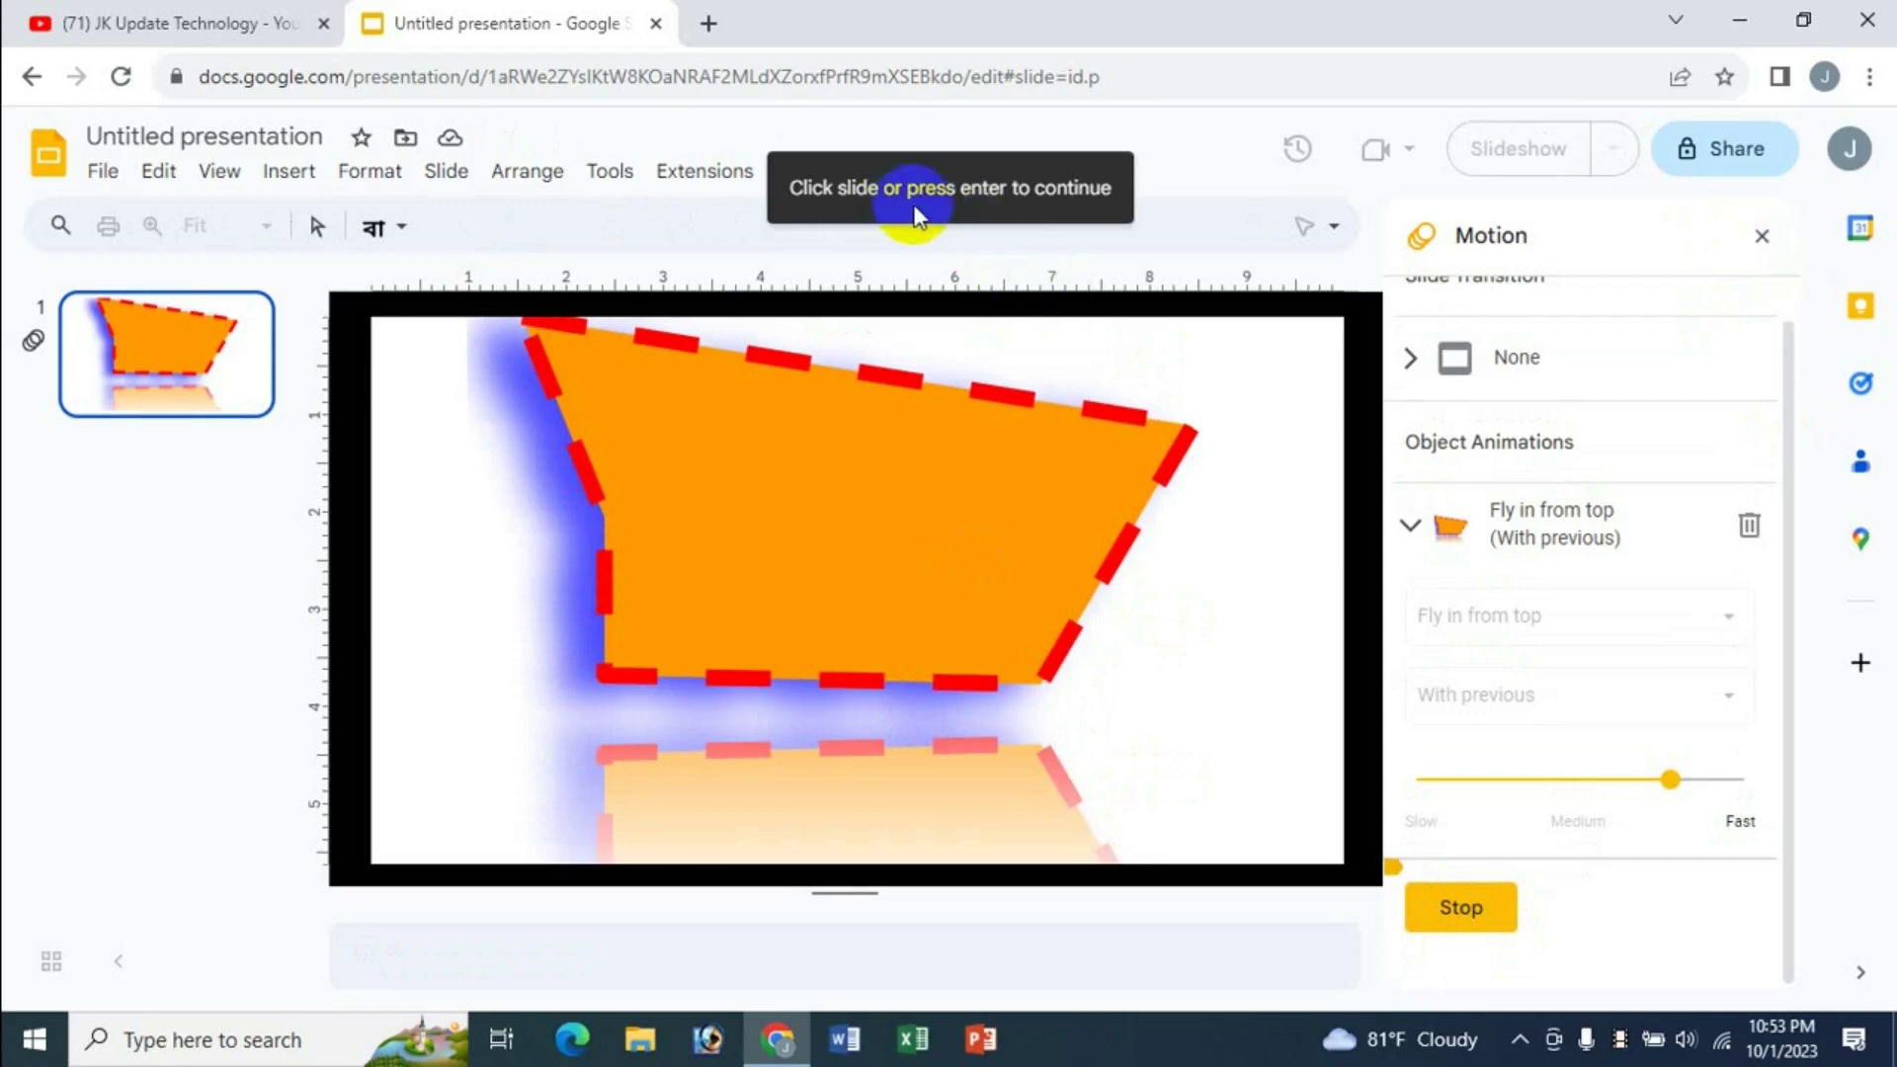
left_click(873, 431)
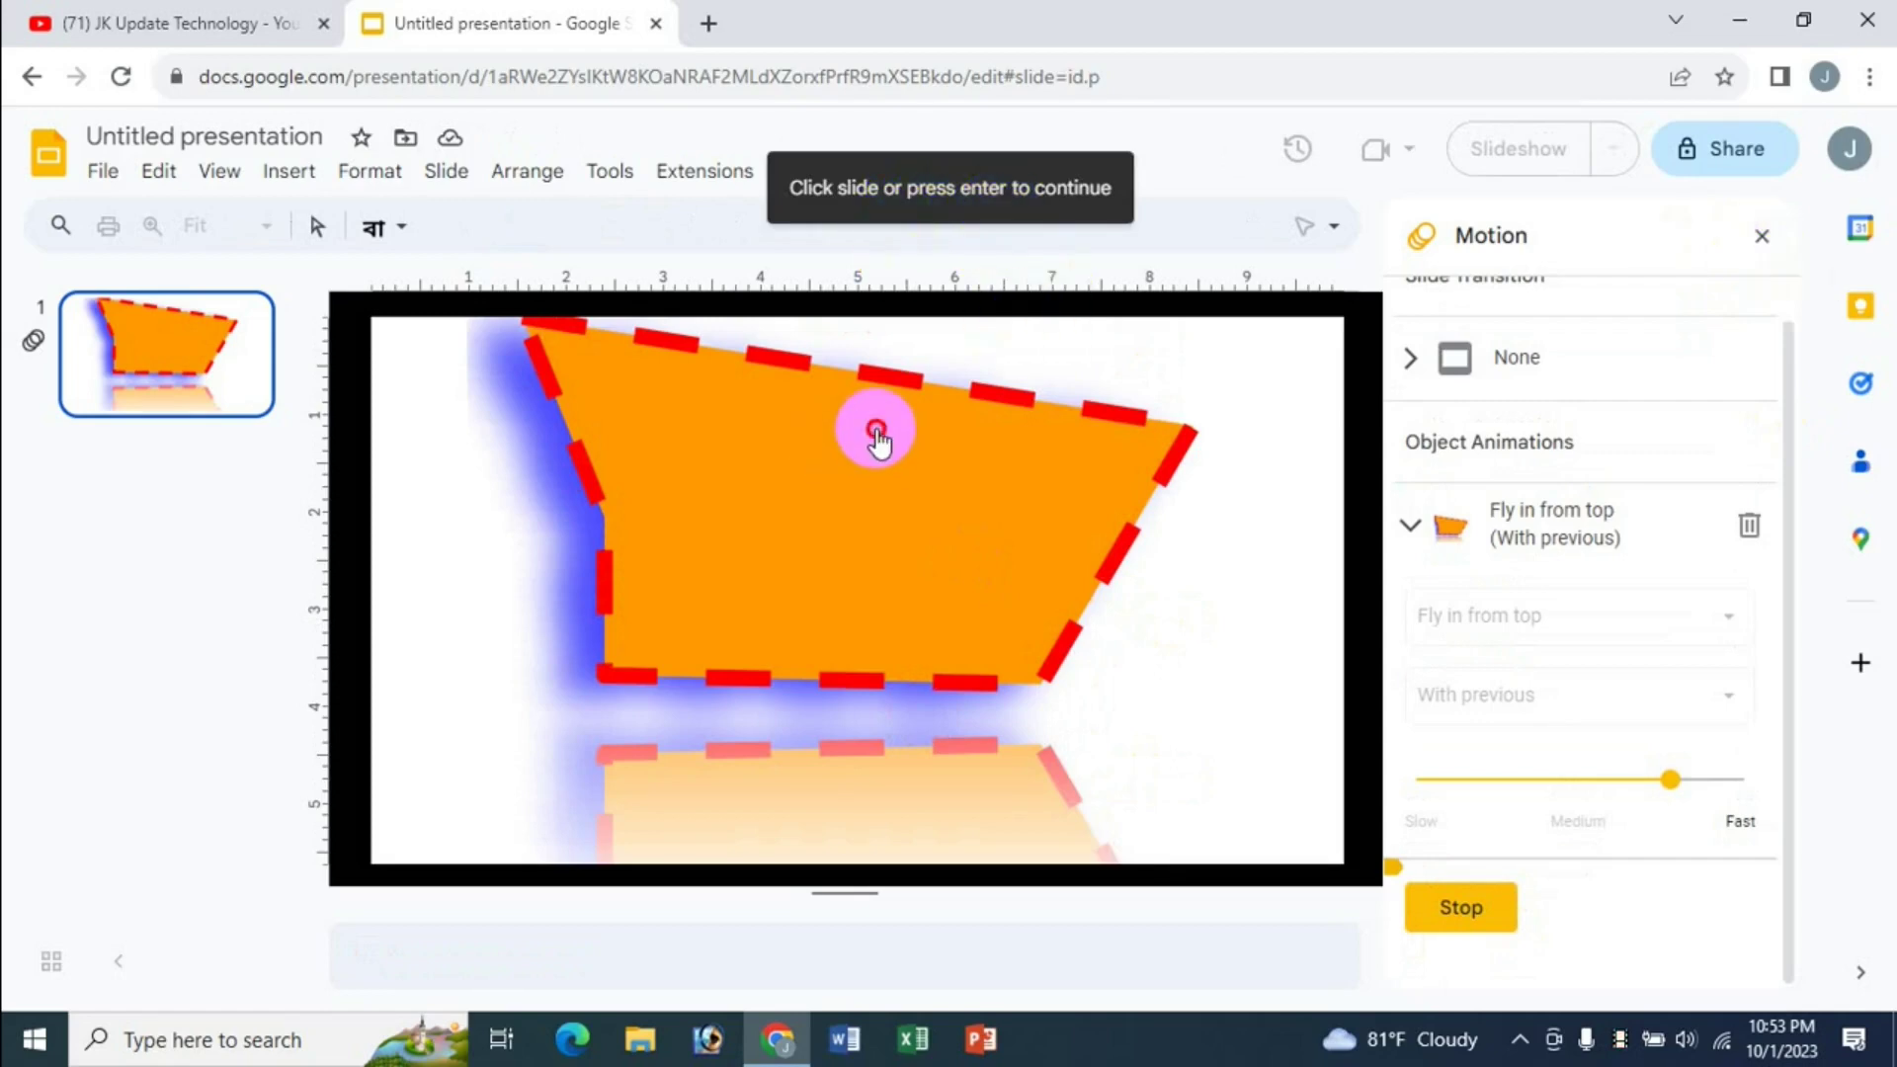
left_click(952, 496)
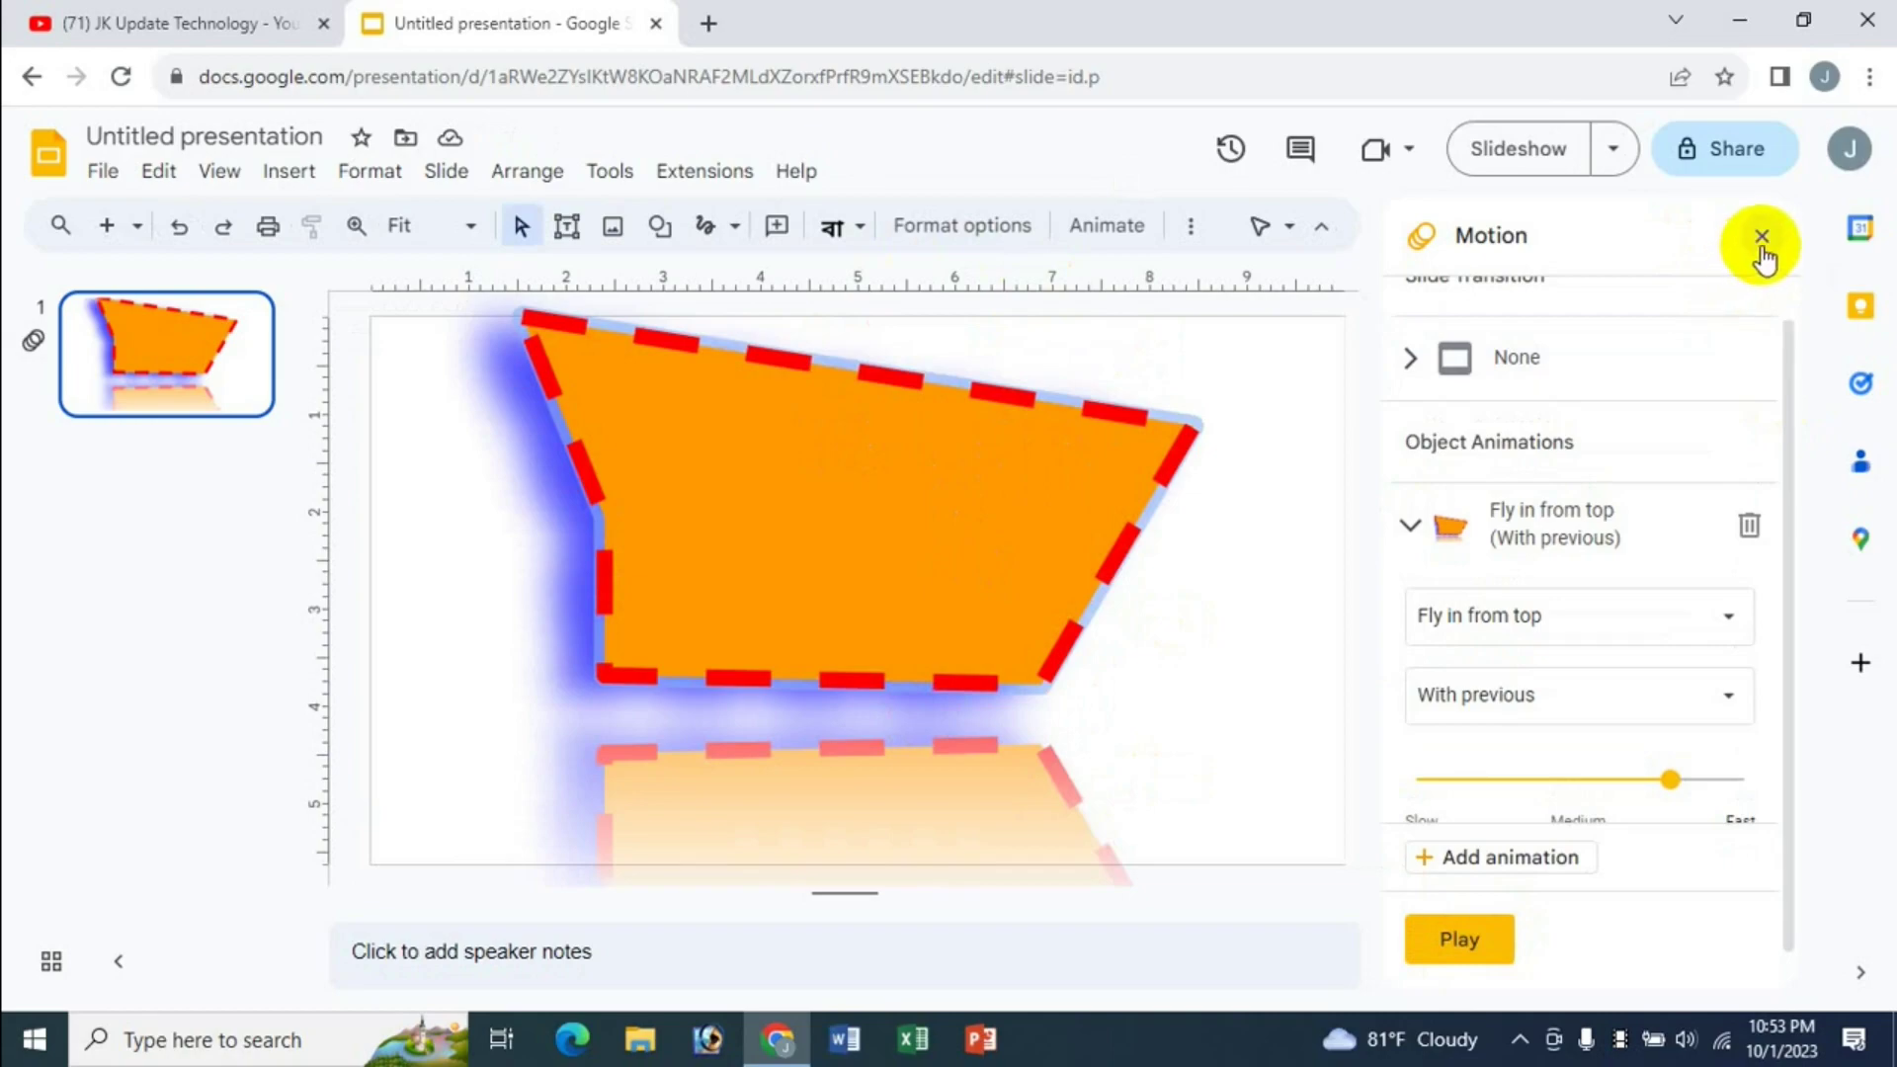
left_click(1762, 239)
Run the slide as a full-screen slideshow to watch the shape fly in, and exit it
left_click(1518, 154)
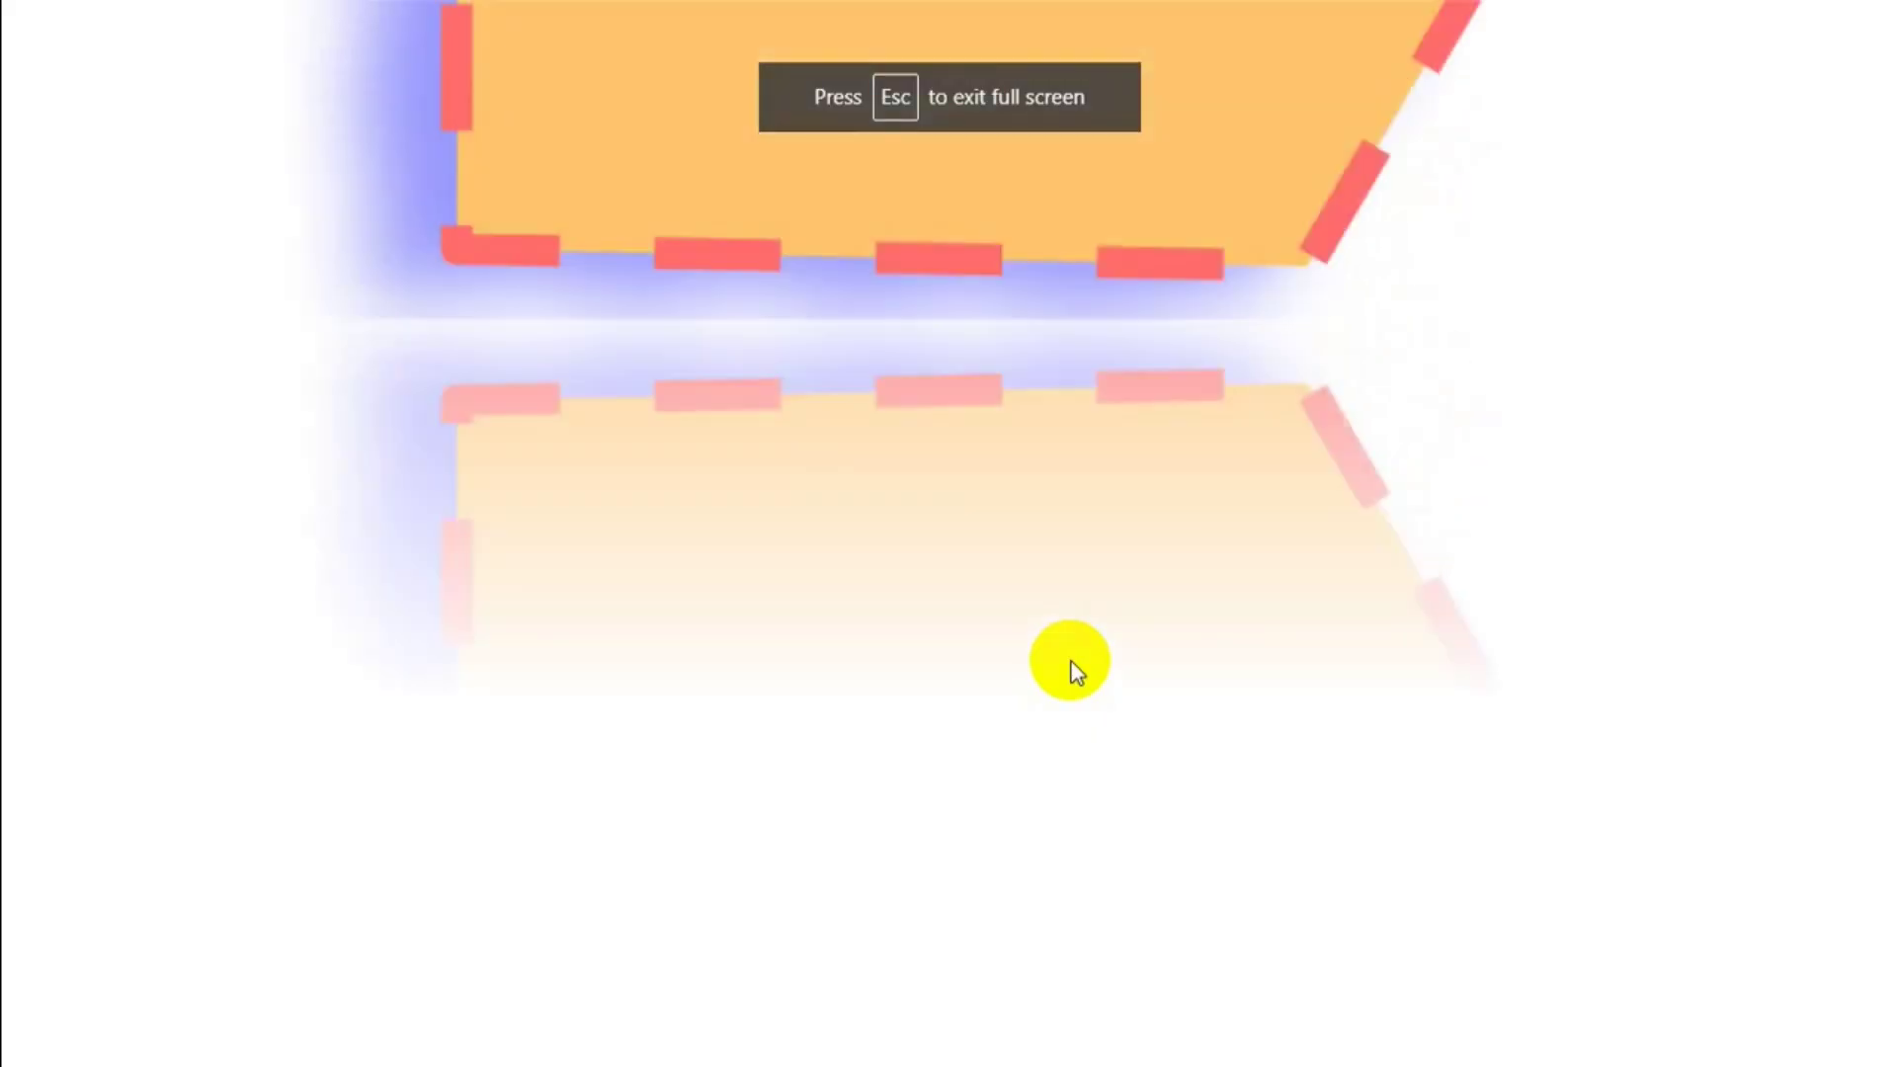
left_click(1075, 670)
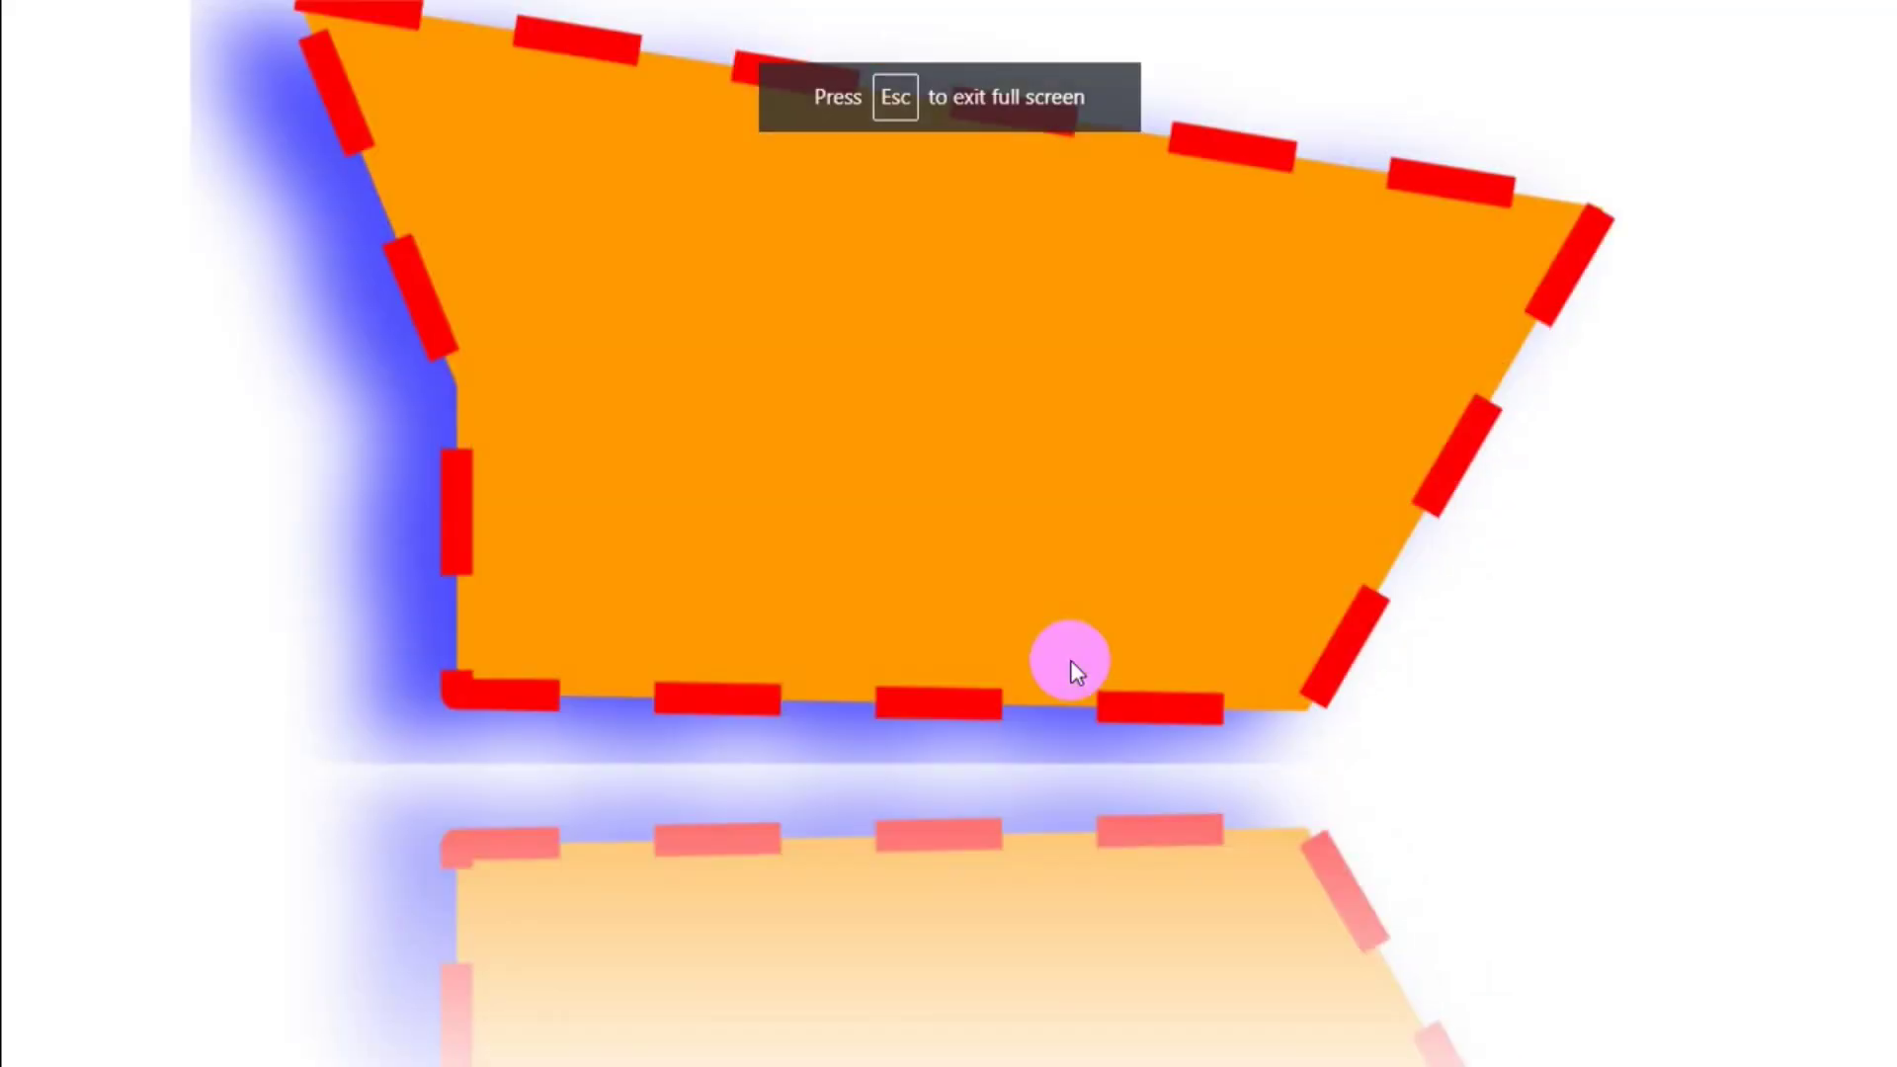
key("Escape")
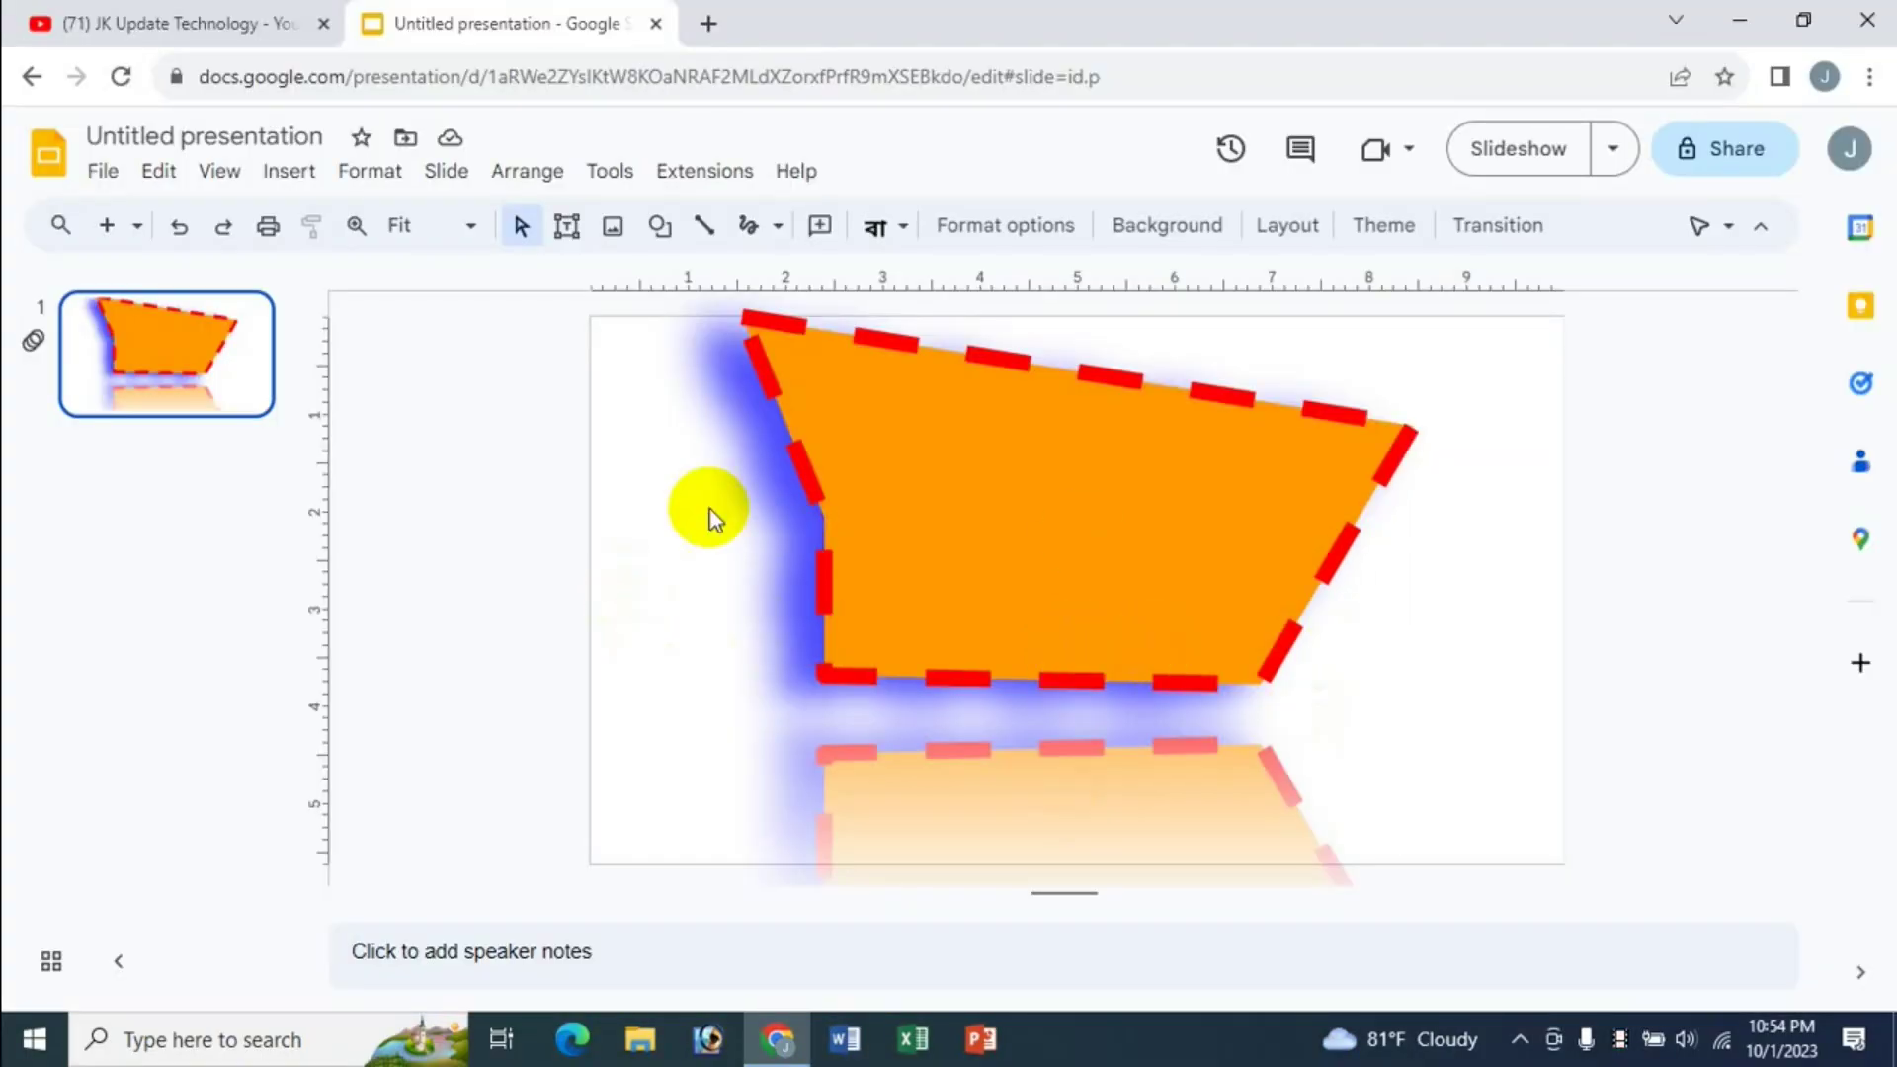
Review the line types available for insertion, from Line to Scribble, and switch to the JK Update Technology YouTube channel
left_click(288, 171)
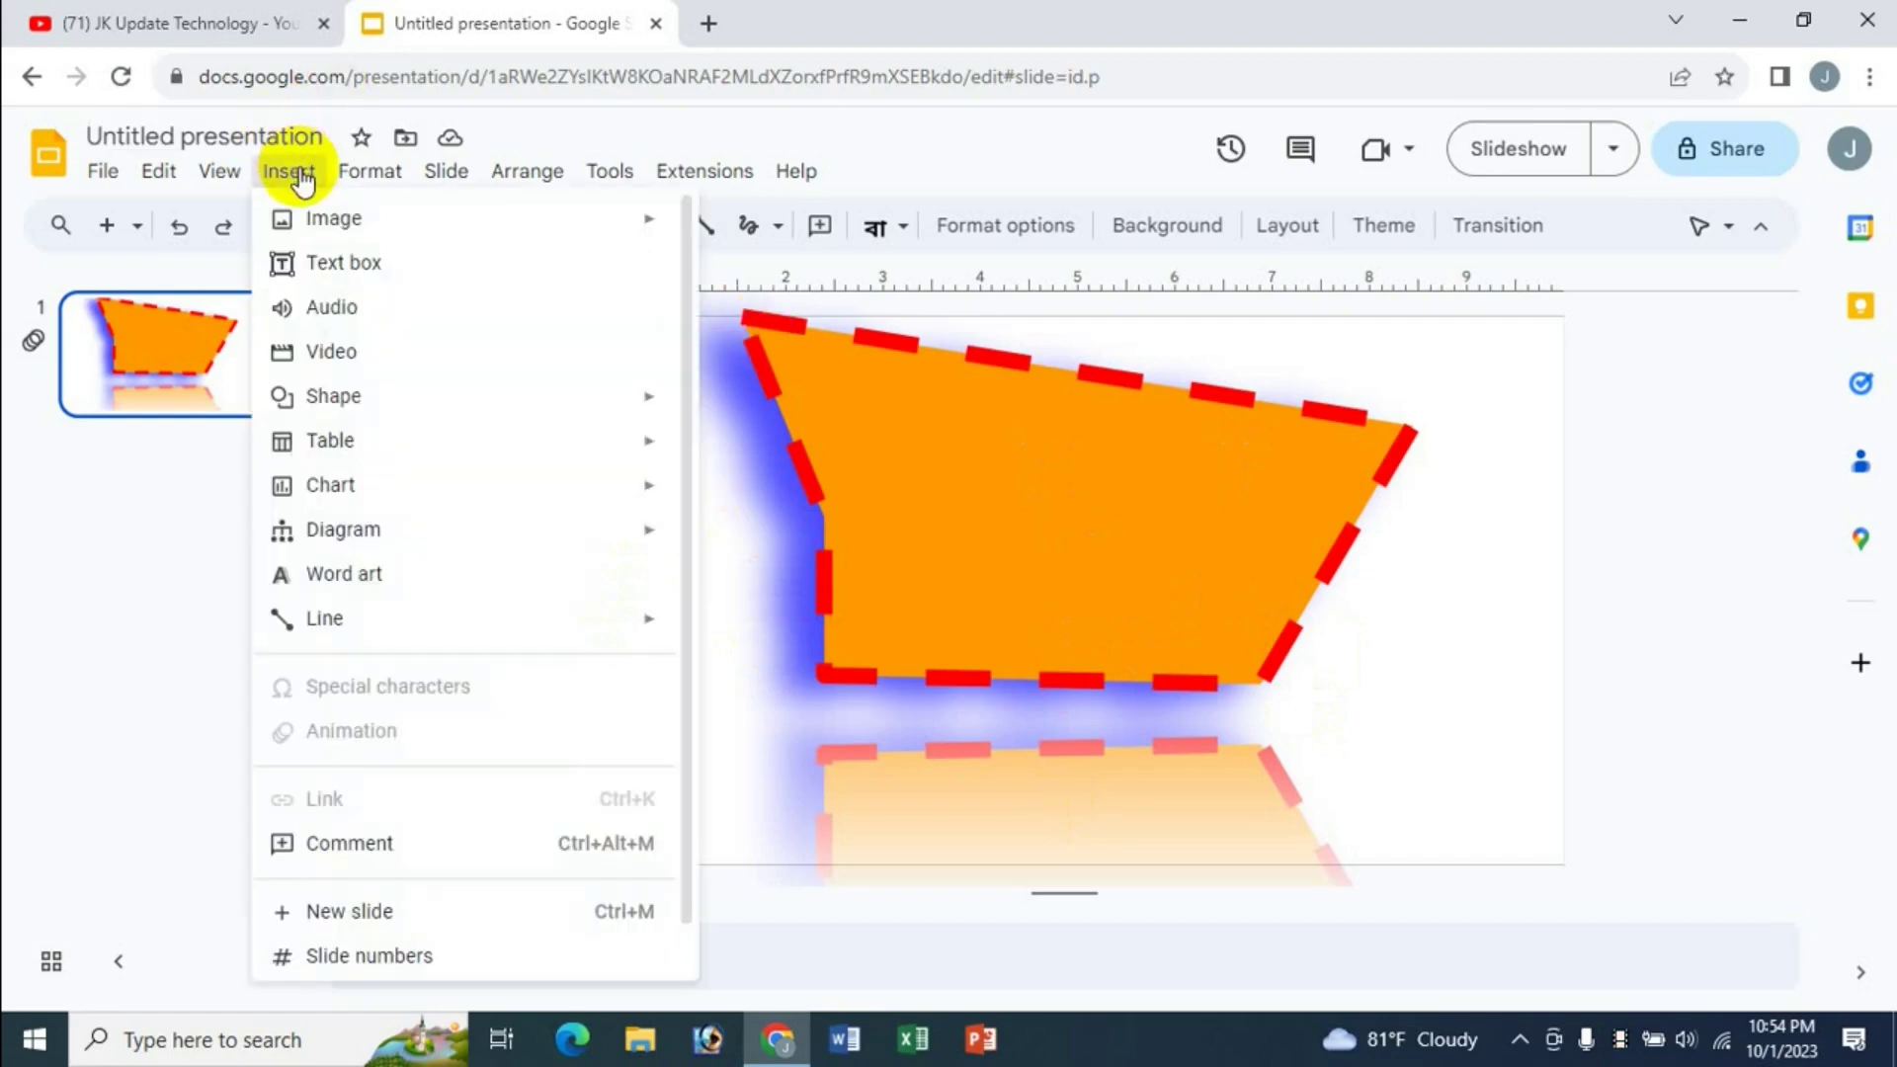
mouse_move(340, 635)
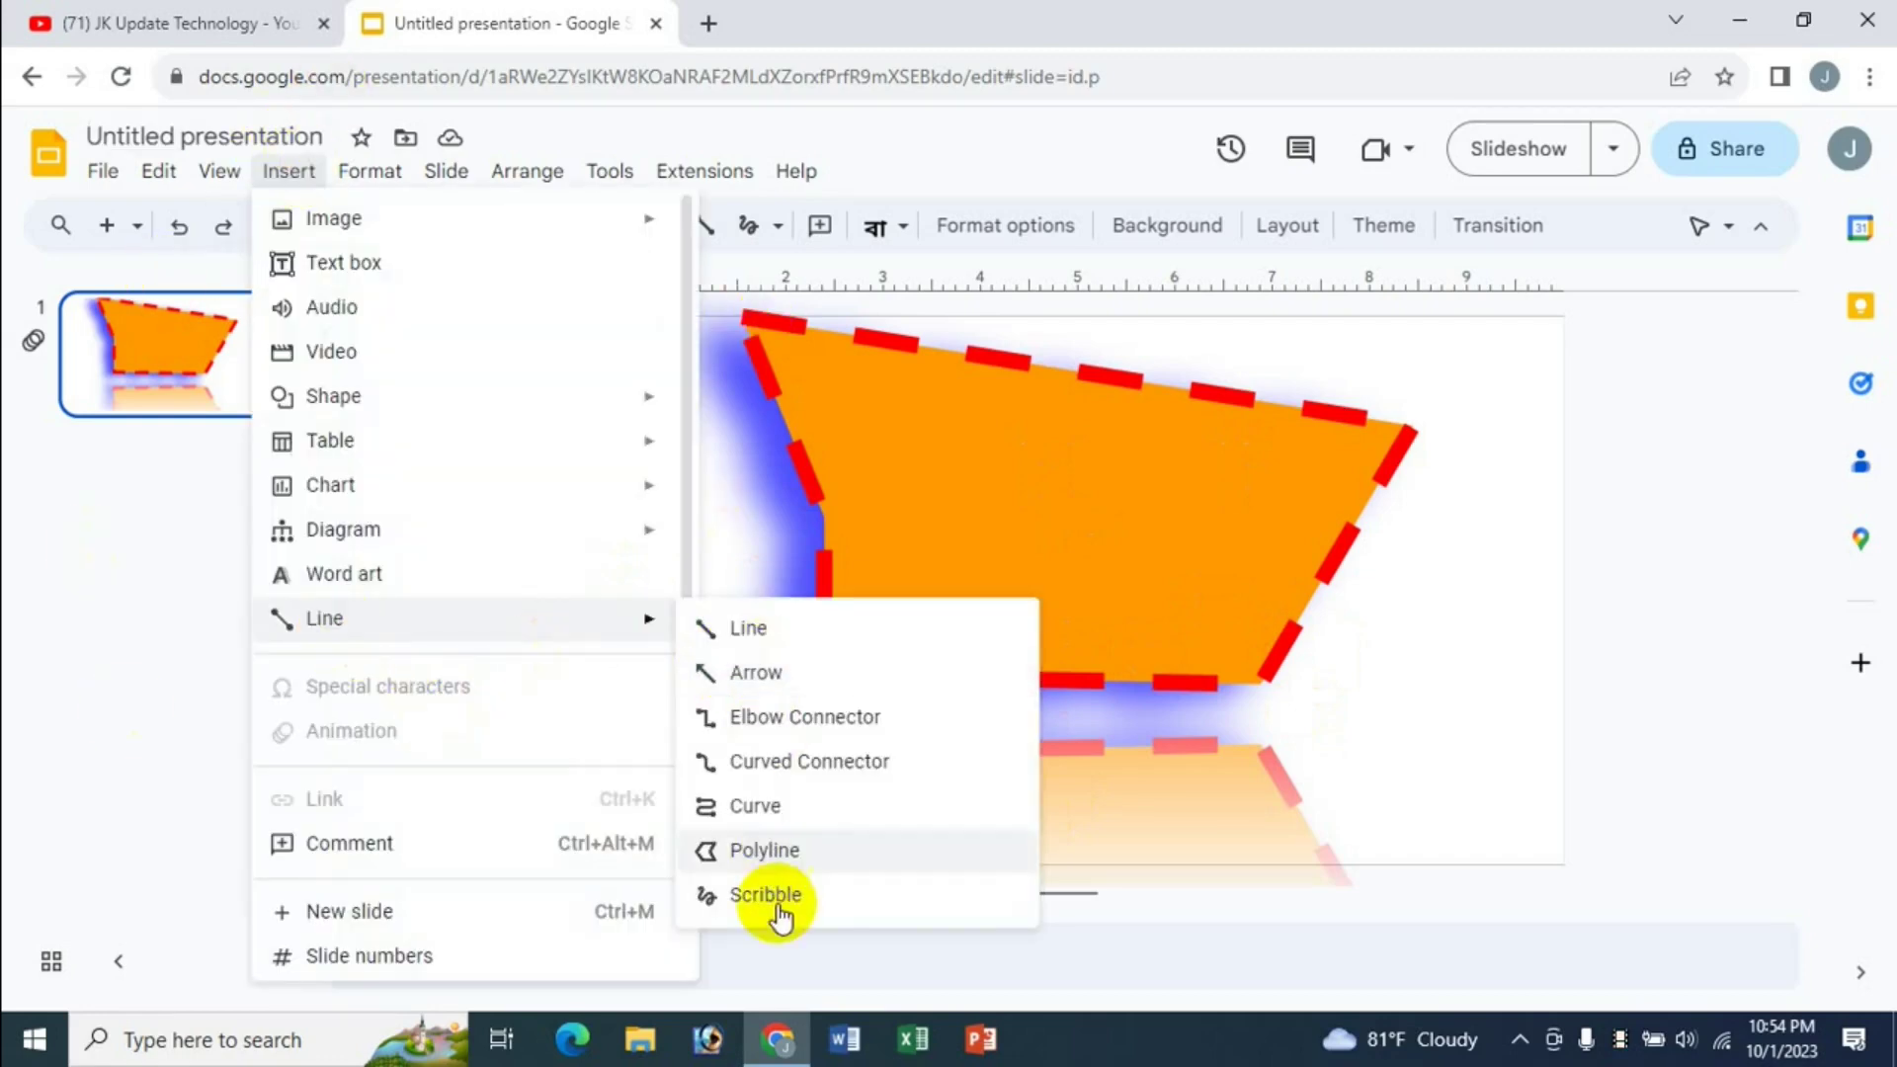
left_click(1149, 517)
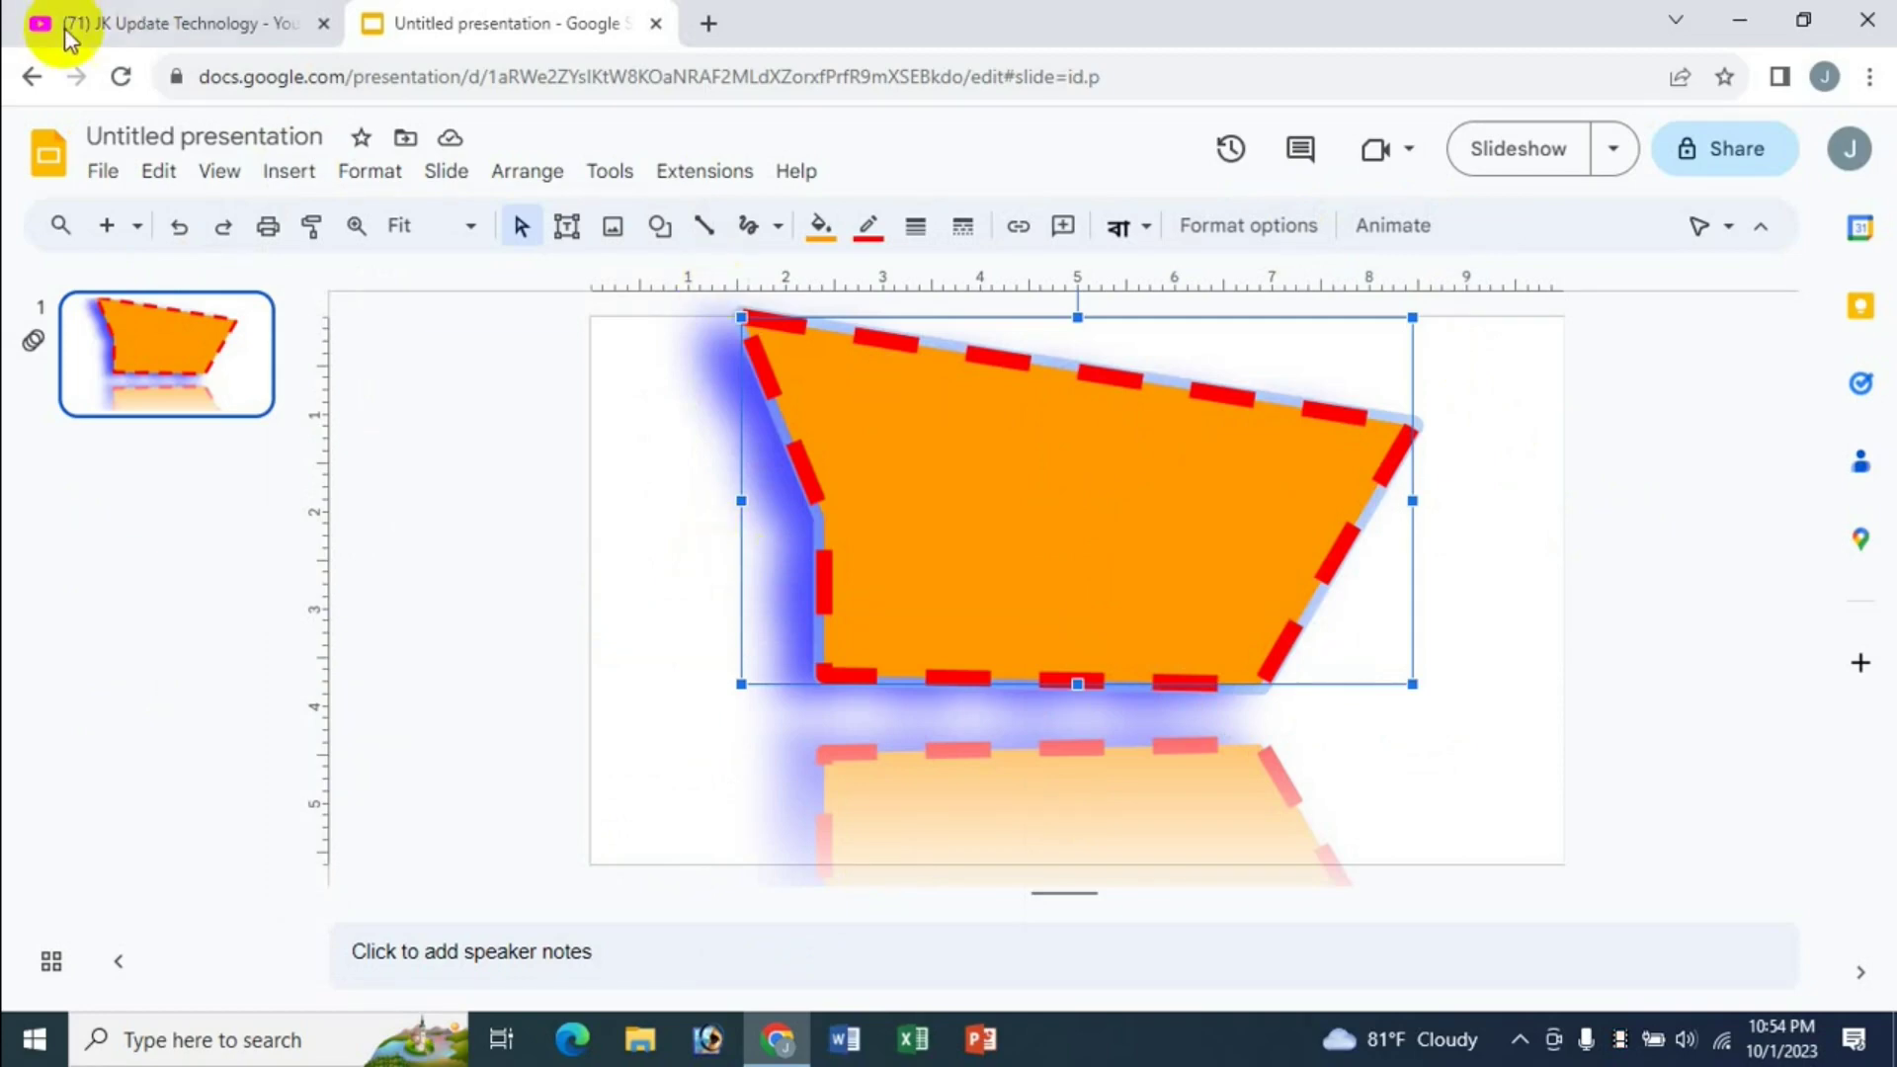
left_click(138, 22)
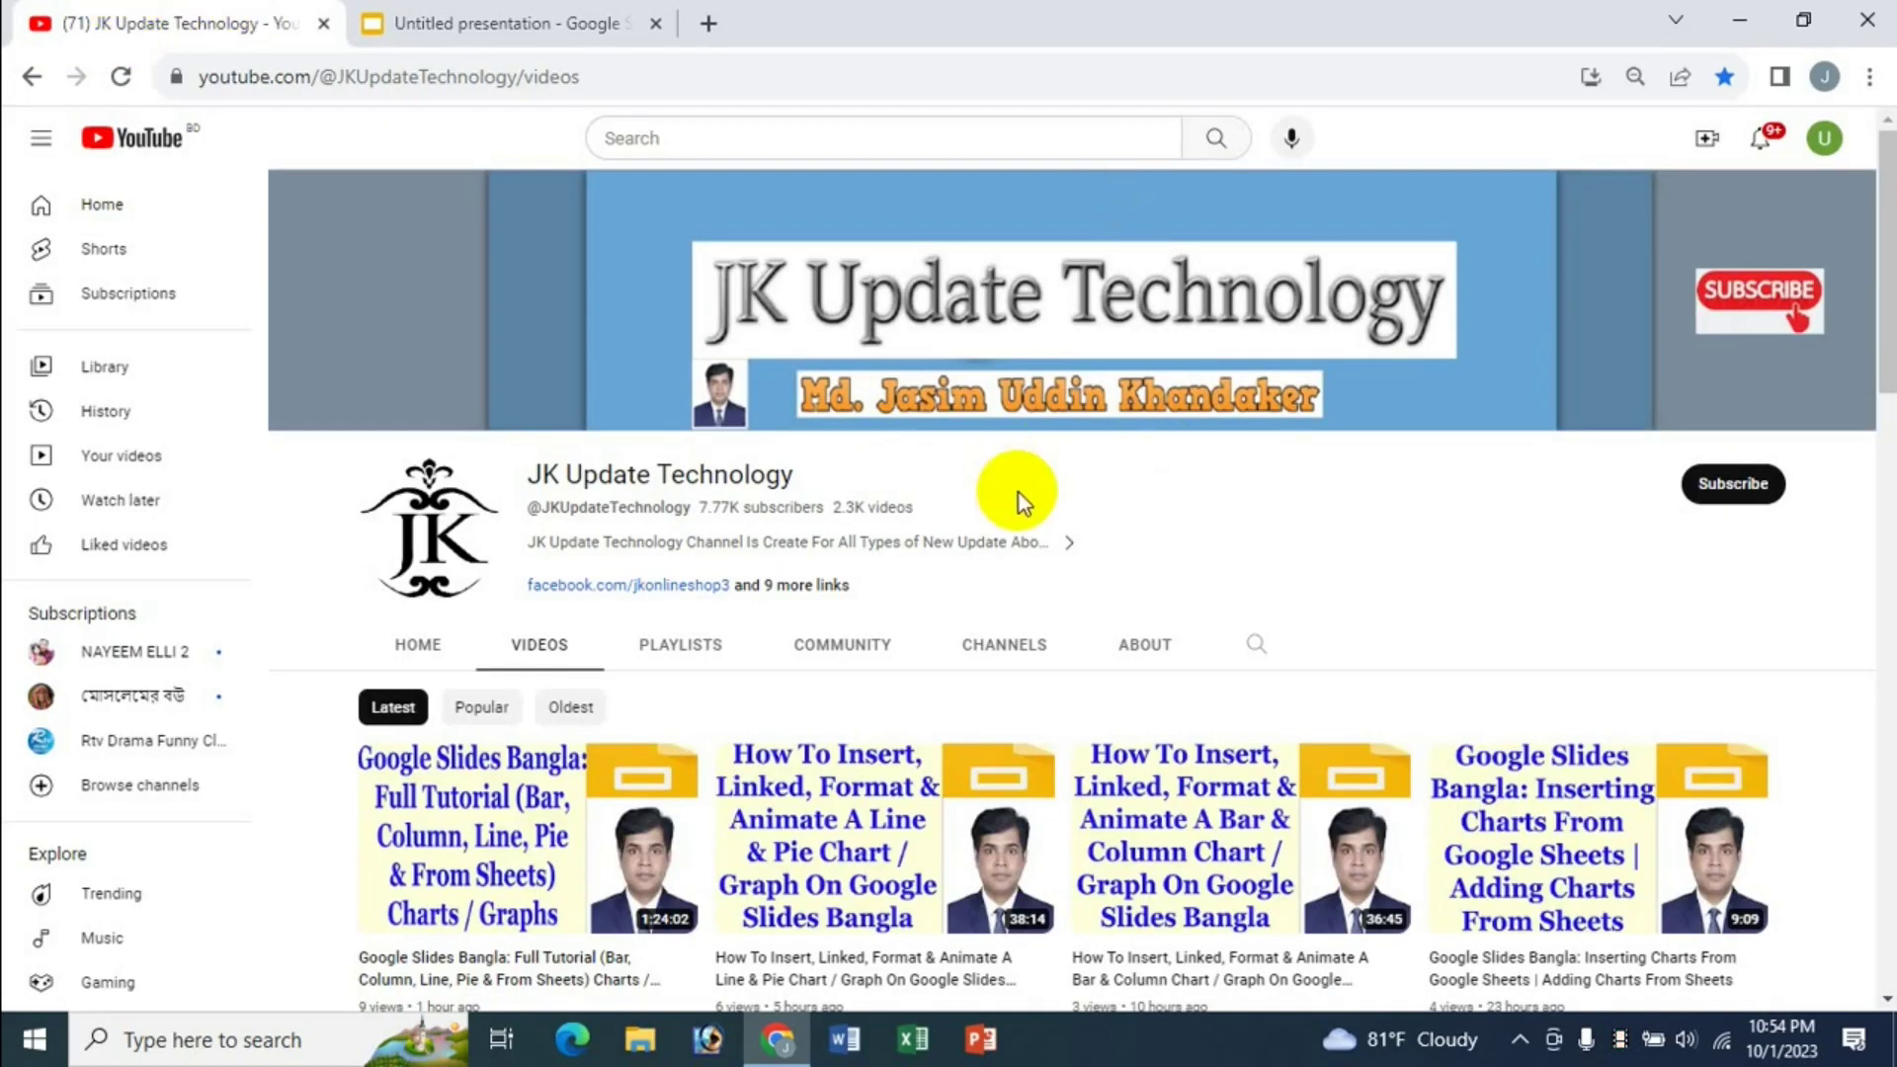